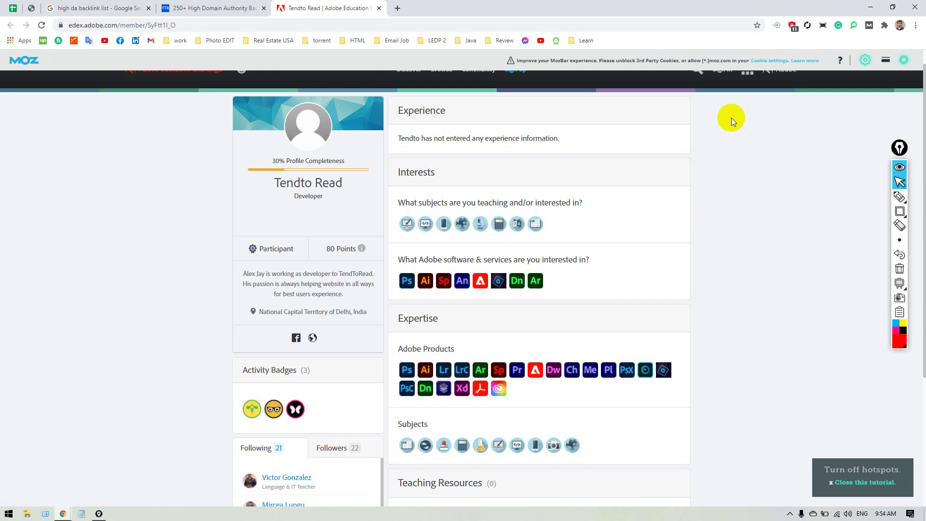
# Switch off AdBlocker Ultimate for edex.adobe.com so the profile page reloads, then select its URL.
pyautogui.click(625, 78)
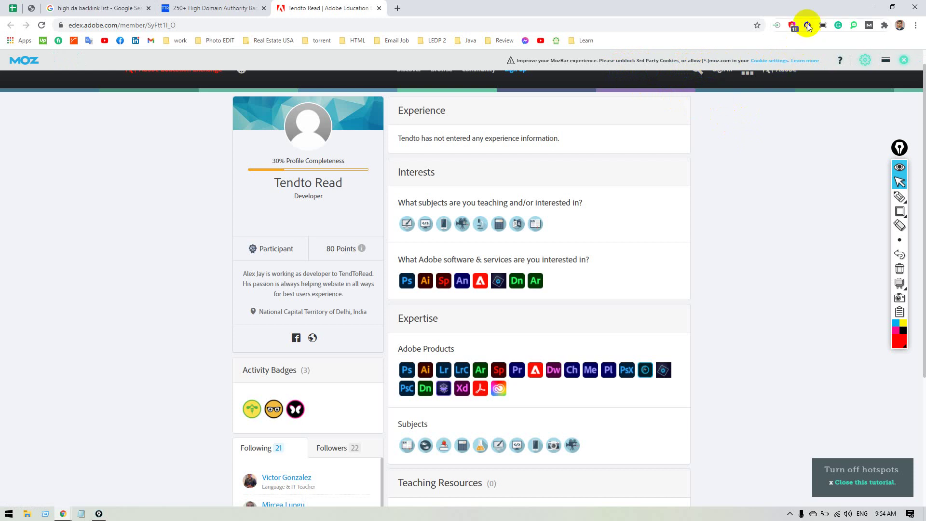
pyautogui.click(791, 26)
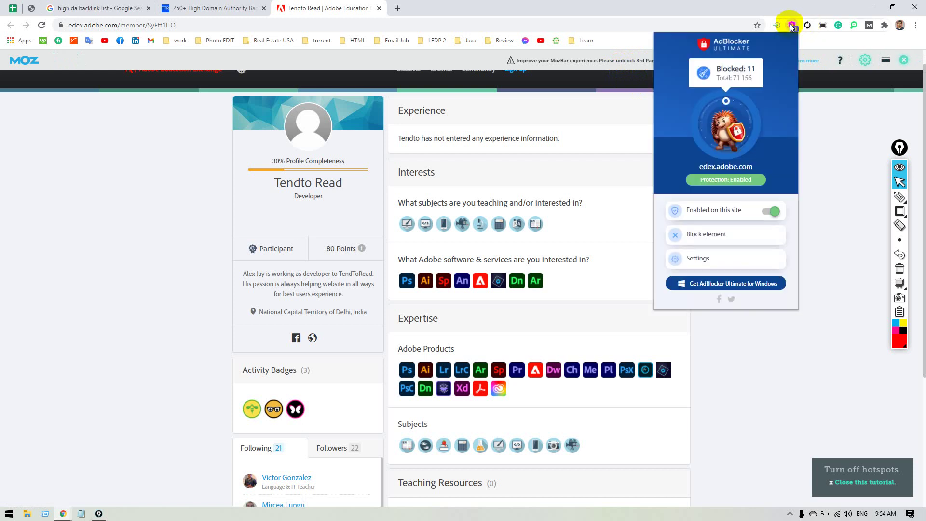
pyautogui.click(769, 210)
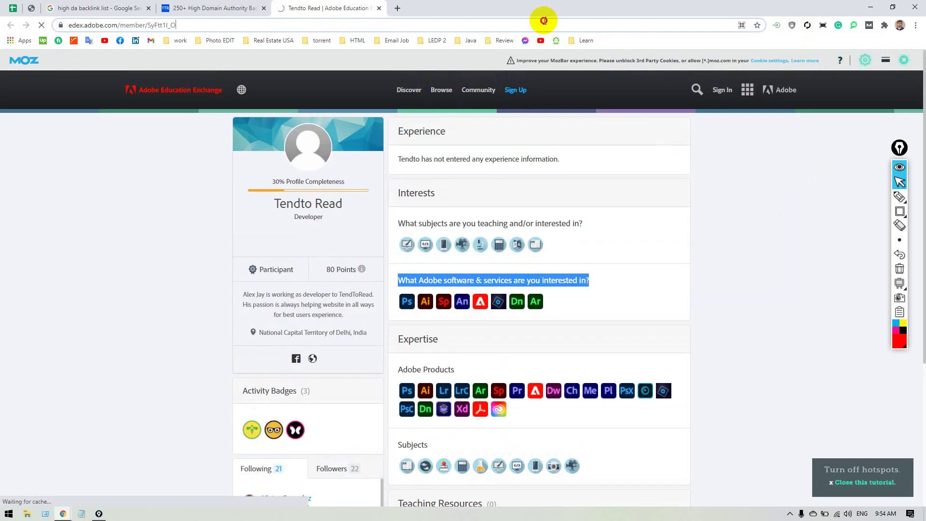
pyautogui.click(544, 21)
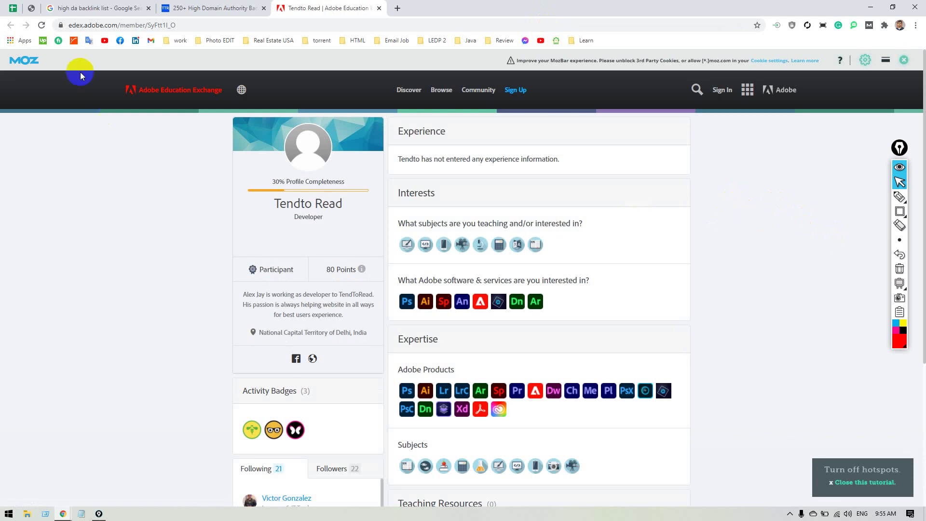
# Mark AS15 Present for 4 Mar 2021 and add a 'Late' comment to it.
pyautogui.click(13, 10)
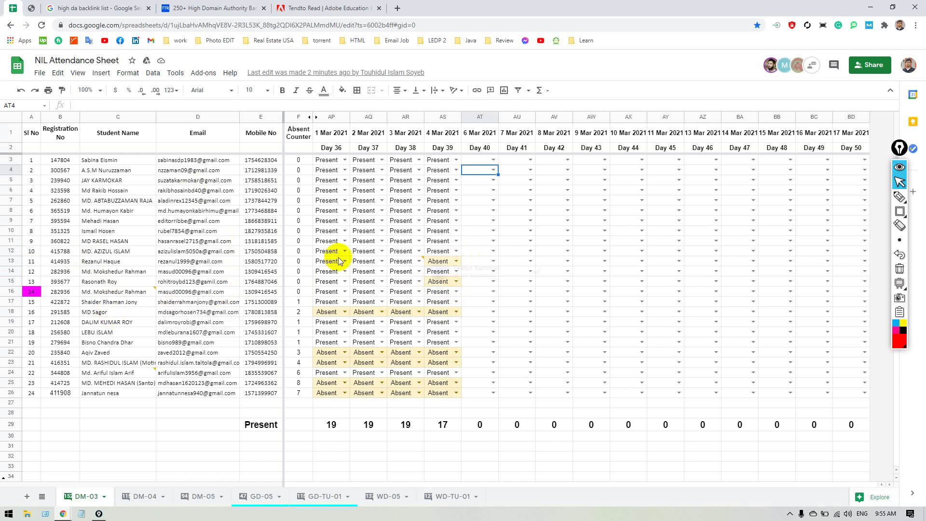
pyautogui.click(11, 251)
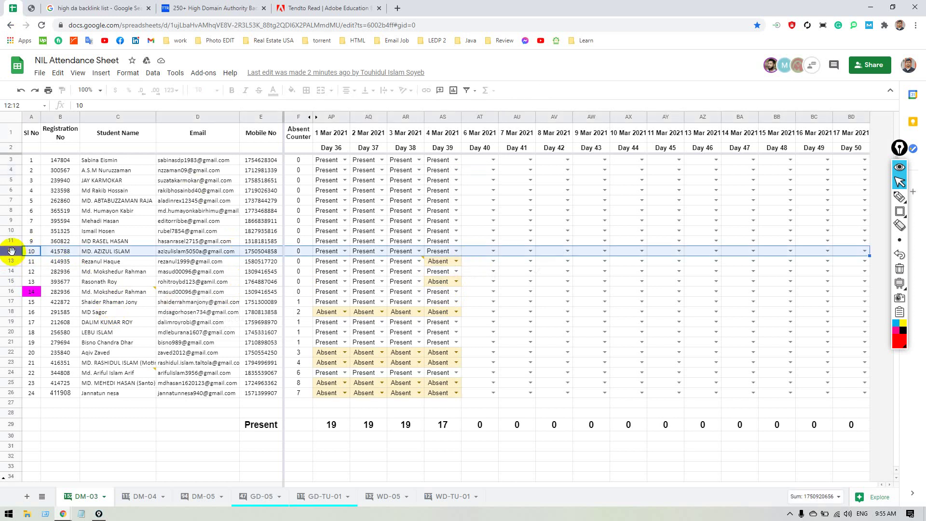
pyautogui.click(11, 260)
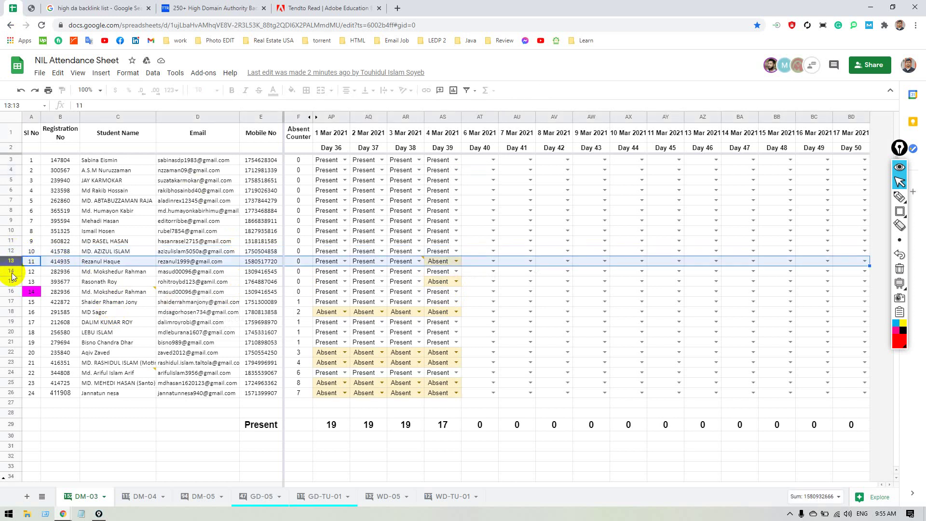
pyautogui.click(457, 286)
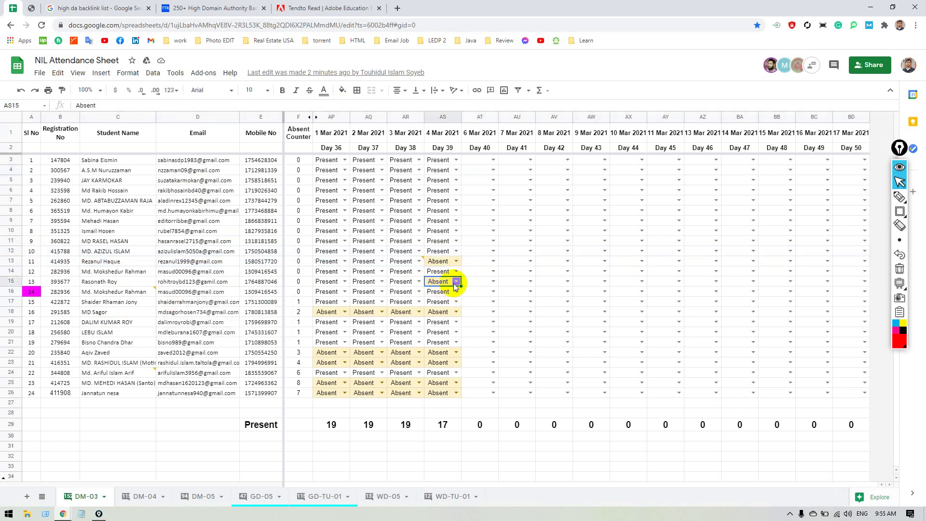
pyautogui.click(456, 286)
pyautogui.click(440, 307)
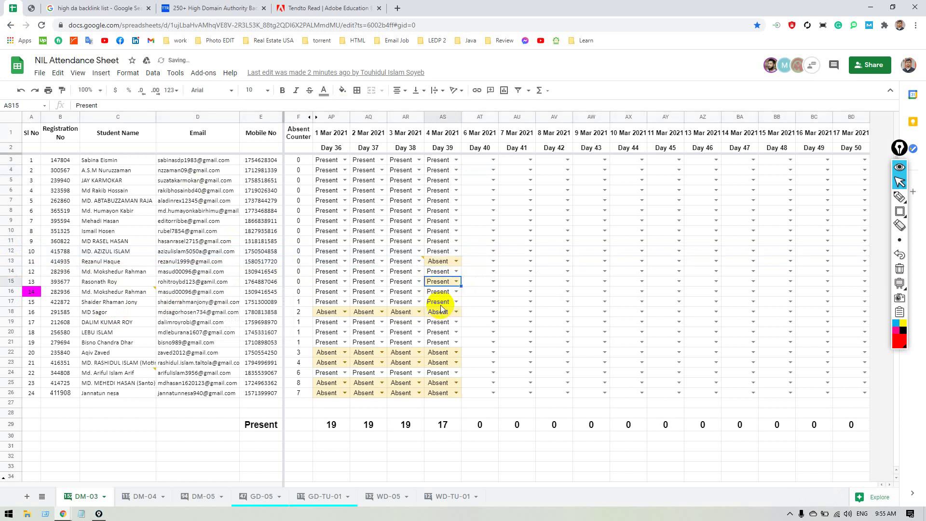
pyautogui.rightClick(443, 286)
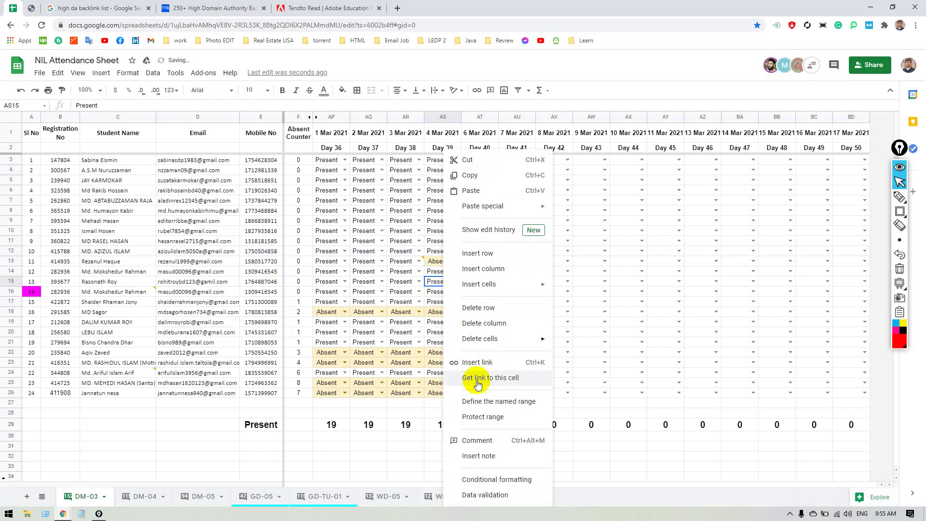
pyautogui.click(480, 439)
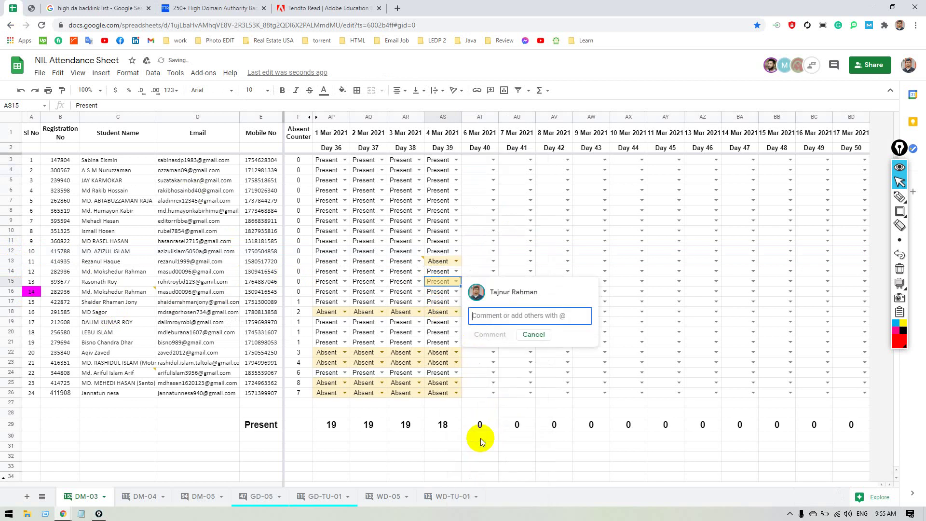
pyautogui.write('Late')
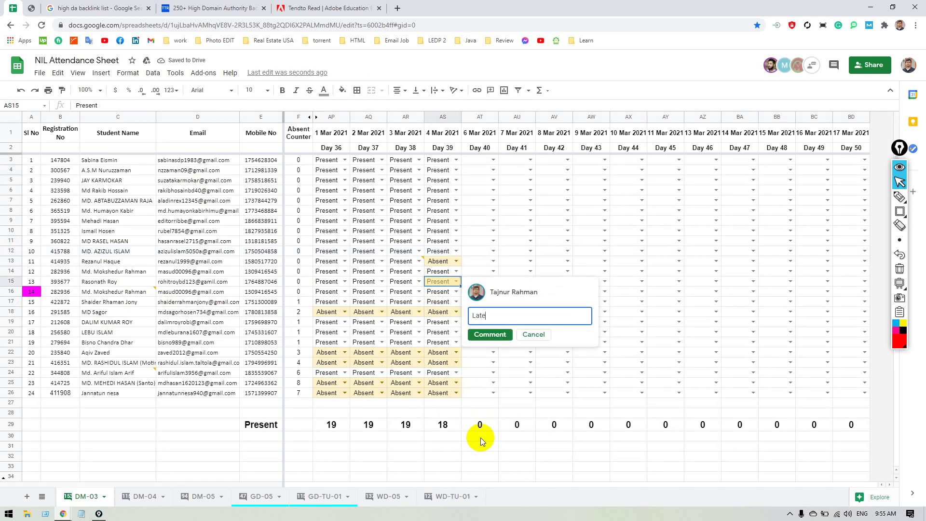
pyautogui.click(491, 335)
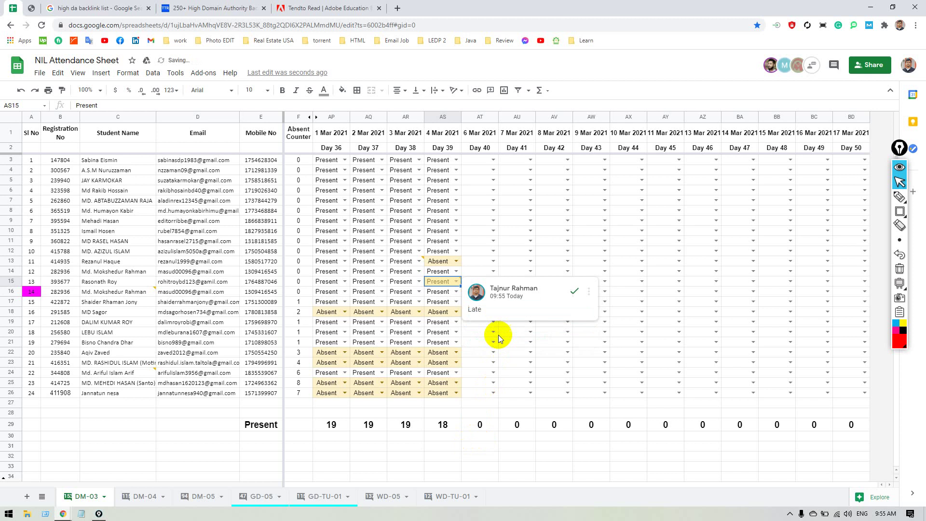
# Mark AS13 Present and add a 'Late' comment to it as well.
pyautogui.click(455, 260)
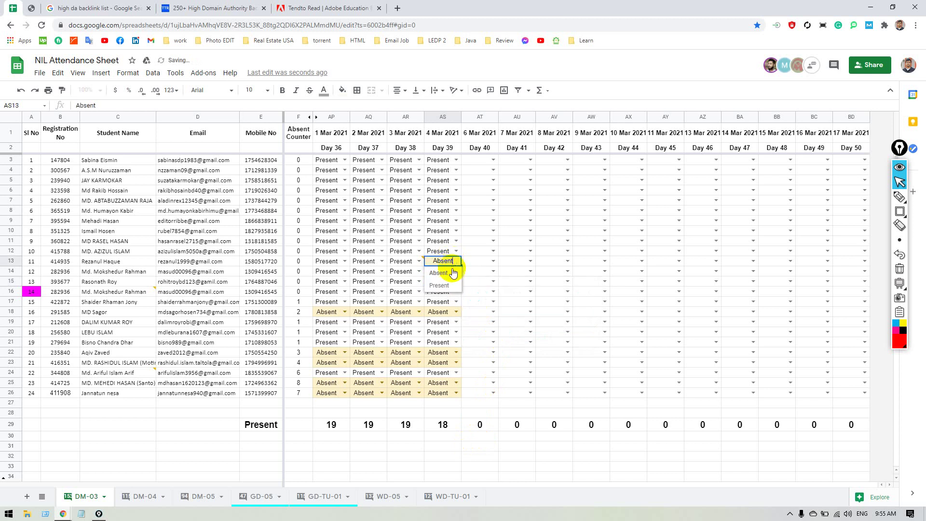
pyautogui.click(447, 286)
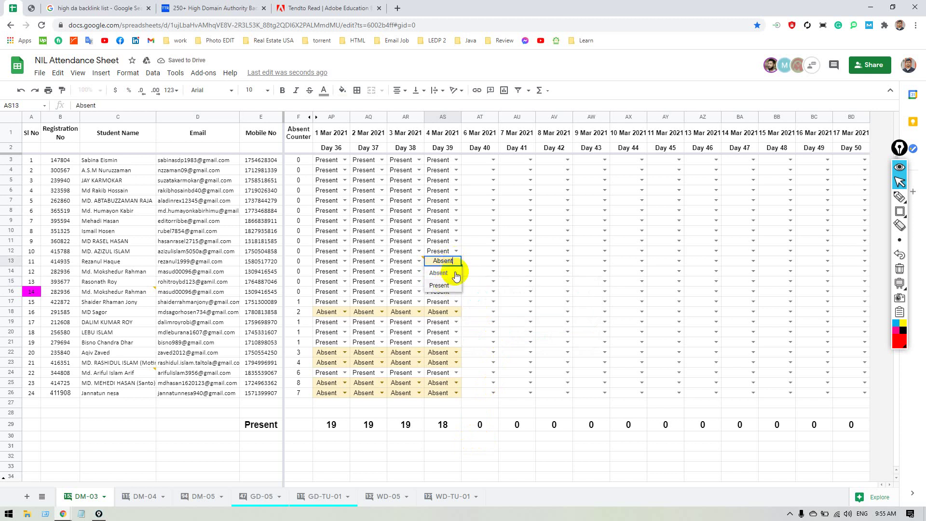
pyautogui.rightClick(442, 261)
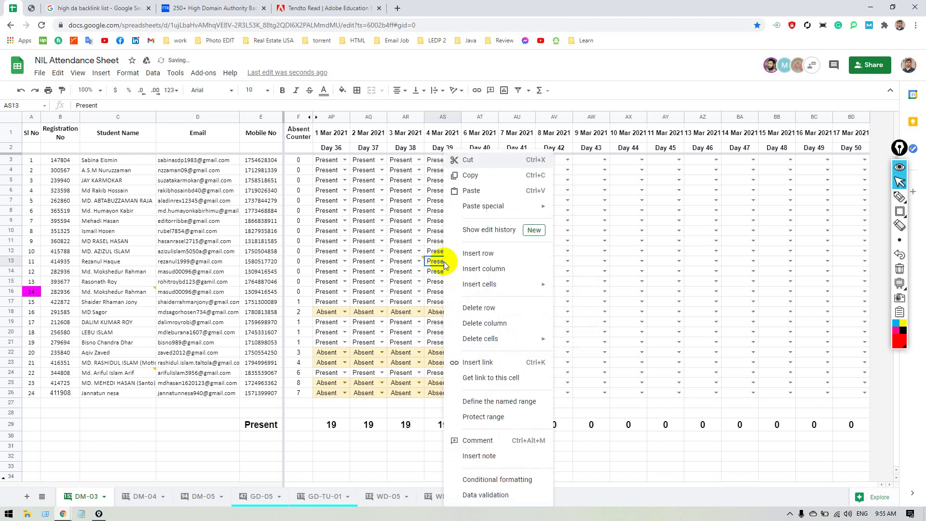
pyautogui.click(511, 440)
pyautogui.write('Late')
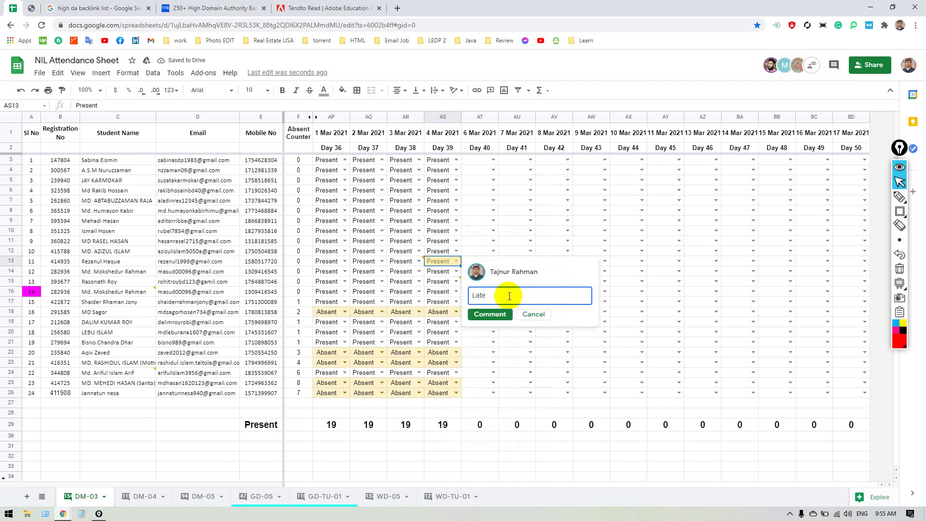
pyautogui.click(489, 314)
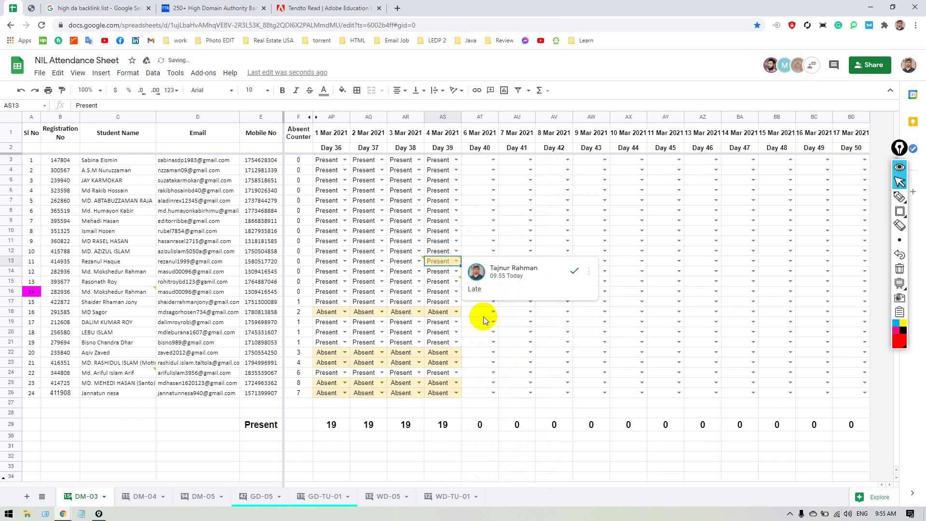
pyautogui.click(470, 313)
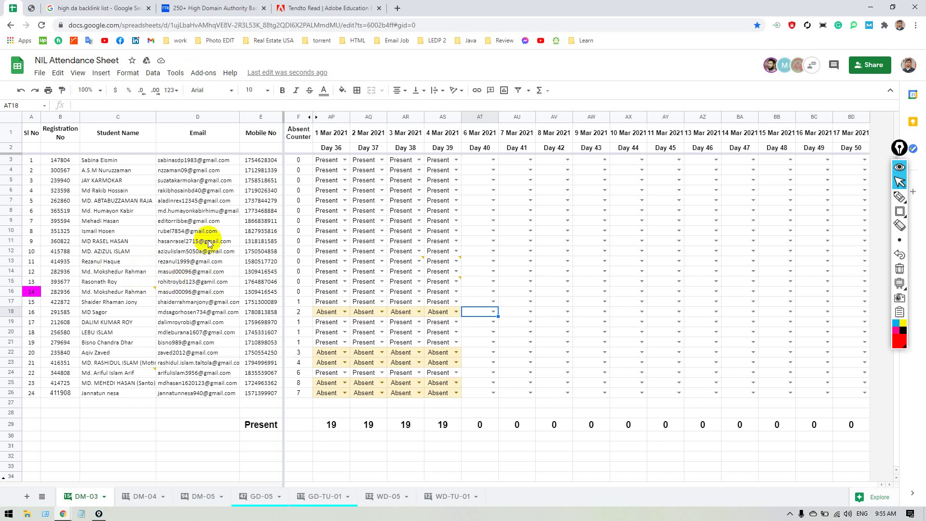
# Close the Moz home tab and reload the edex.adobe.com profile to show PA 49 and DA 97.
pyautogui.click(351, 11)
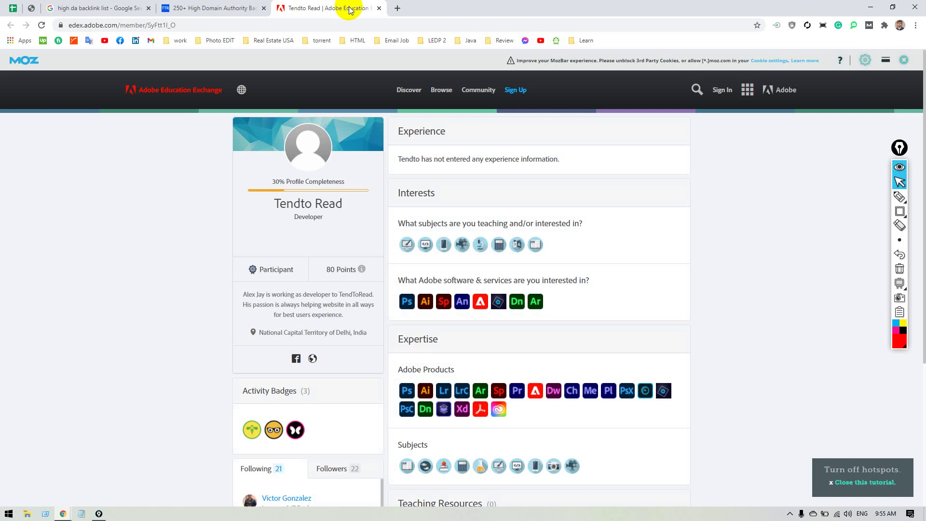
pyautogui.click(8, 6)
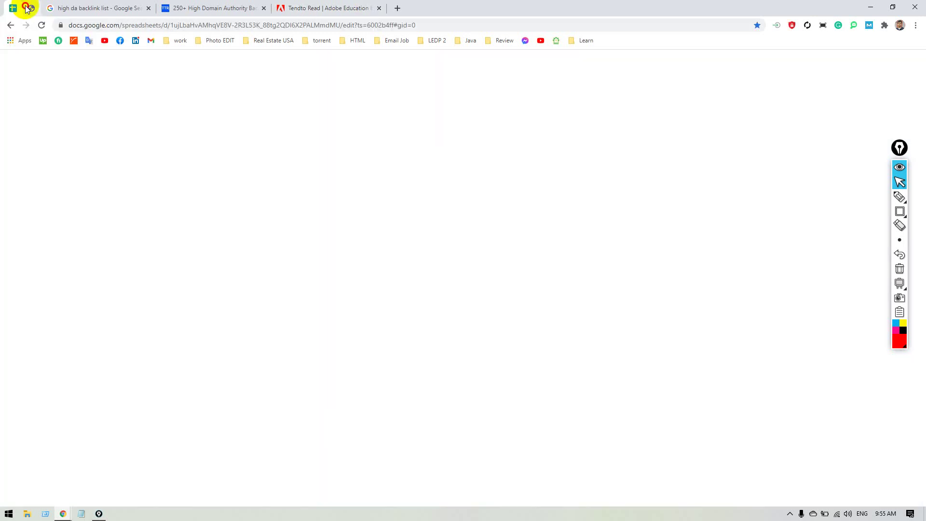
pyautogui.click(27, 7)
pyautogui.click(328, 6)
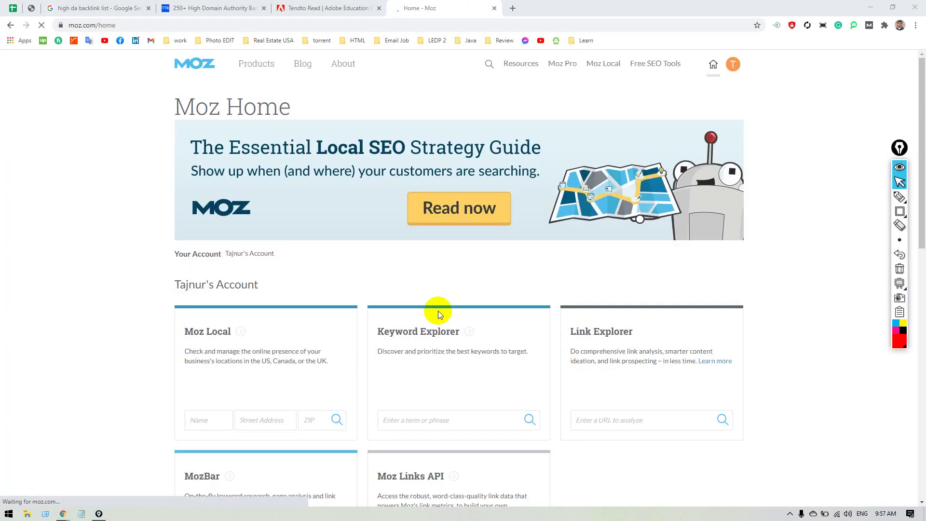
pyautogui.click(495, 8)
pyautogui.click(367, 26)
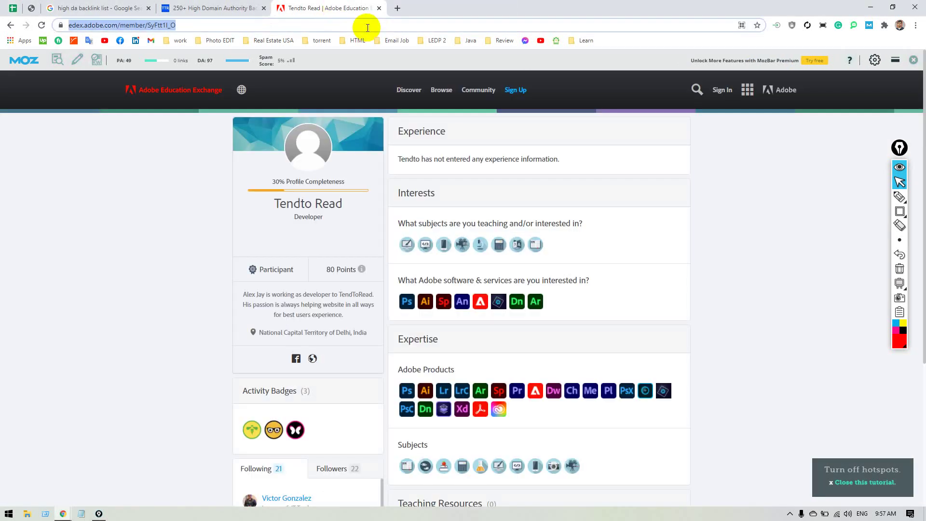
pyautogui.press('Return')
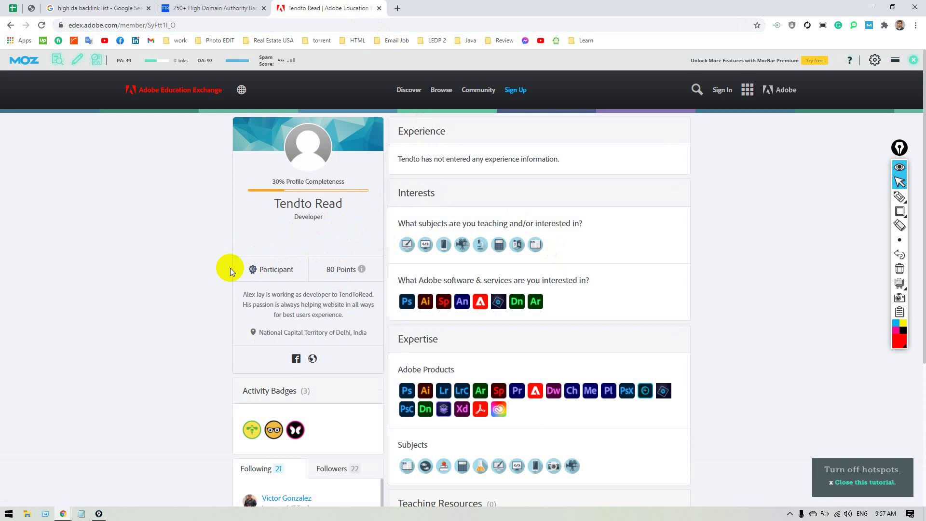
pyautogui.click(209, 61)
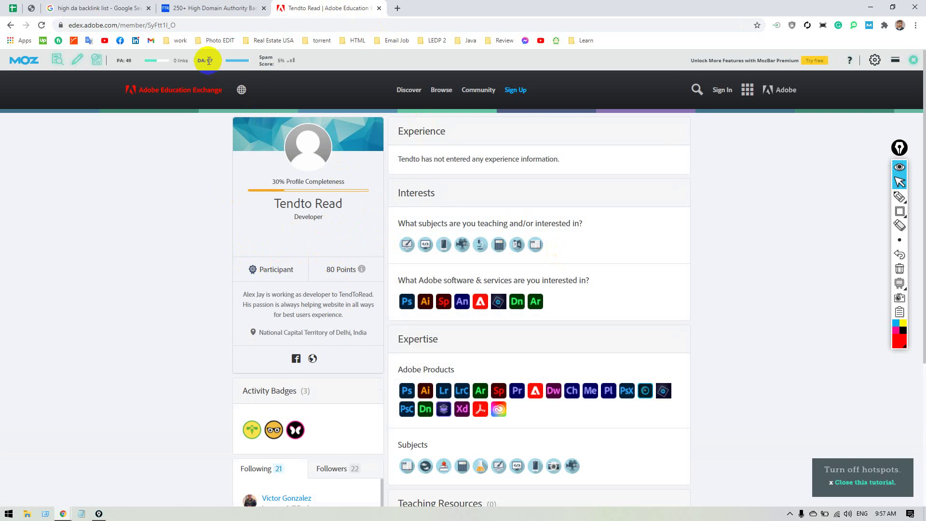
pyautogui.doubleClick(208, 60)
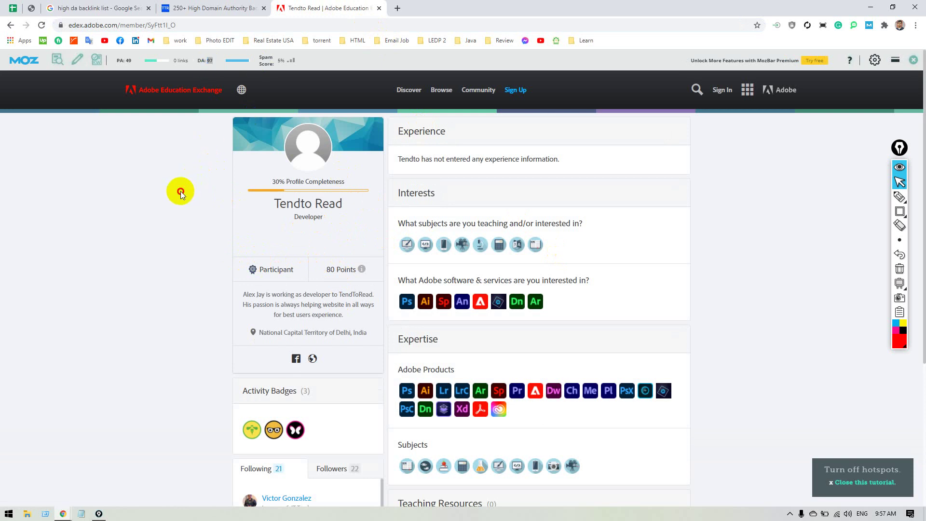
pyautogui.click(146, 79)
pyautogui.doubleClick(128, 60)
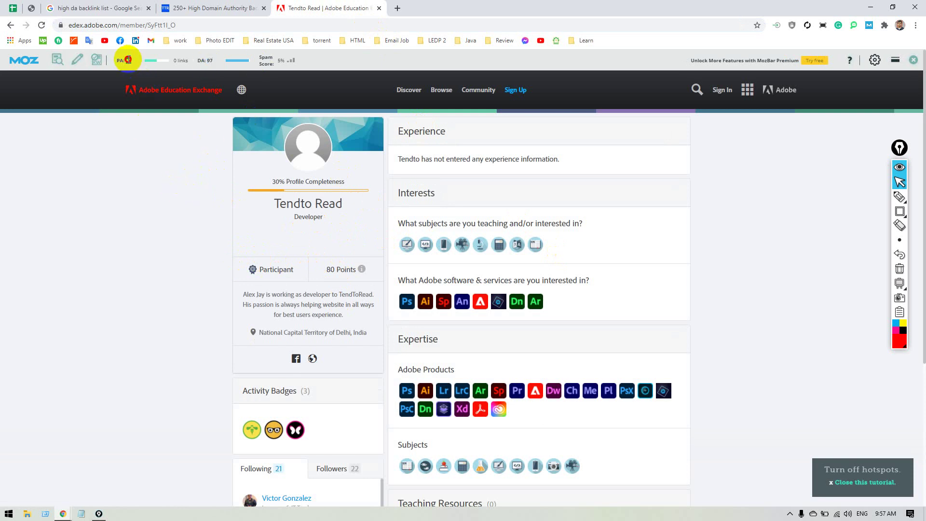
pyautogui.click(149, 169)
pyautogui.click(709, 115)
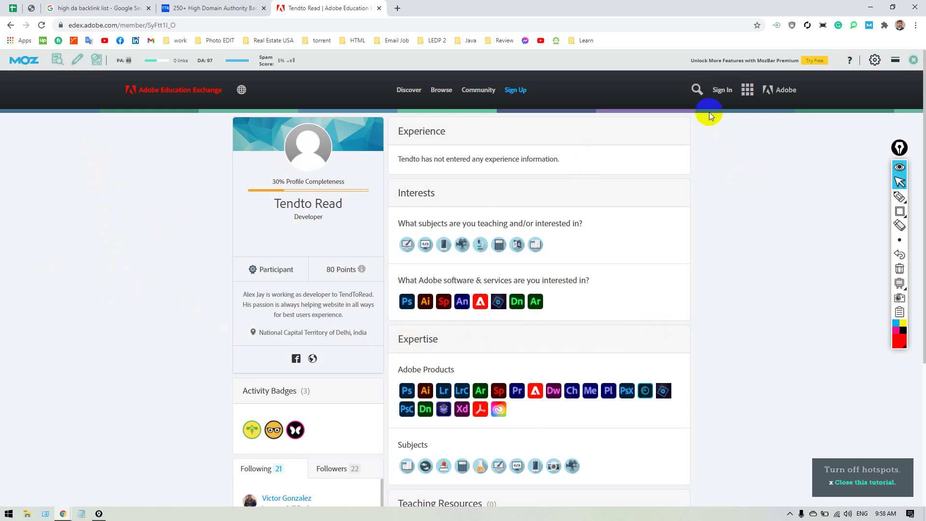
# Sign in with email and password, skipping the passwordless sign-in offer.
pyautogui.click(719, 90)
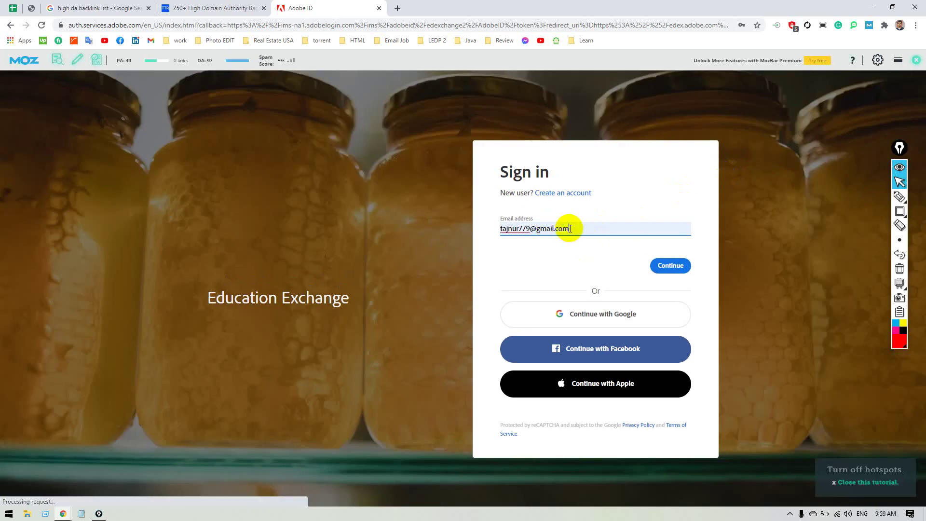
pyautogui.click(668, 265)
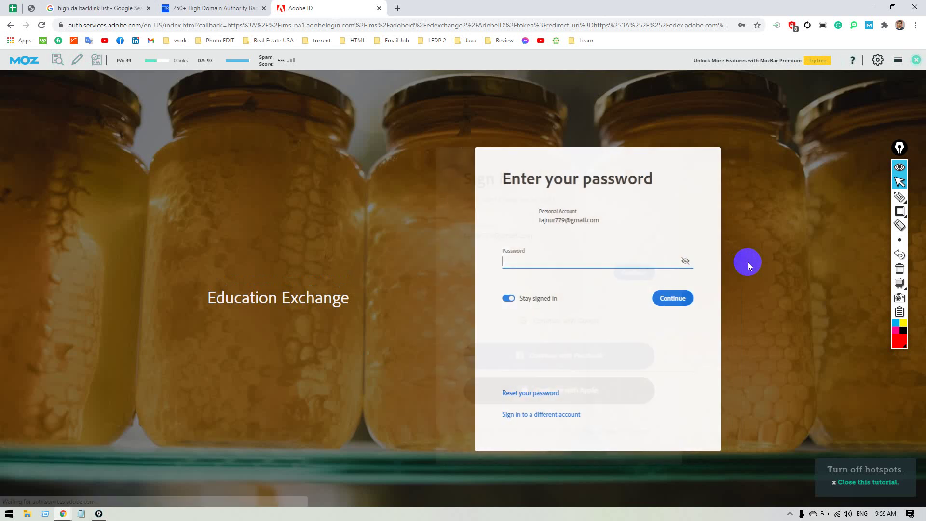
pyautogui.click(664, 290)
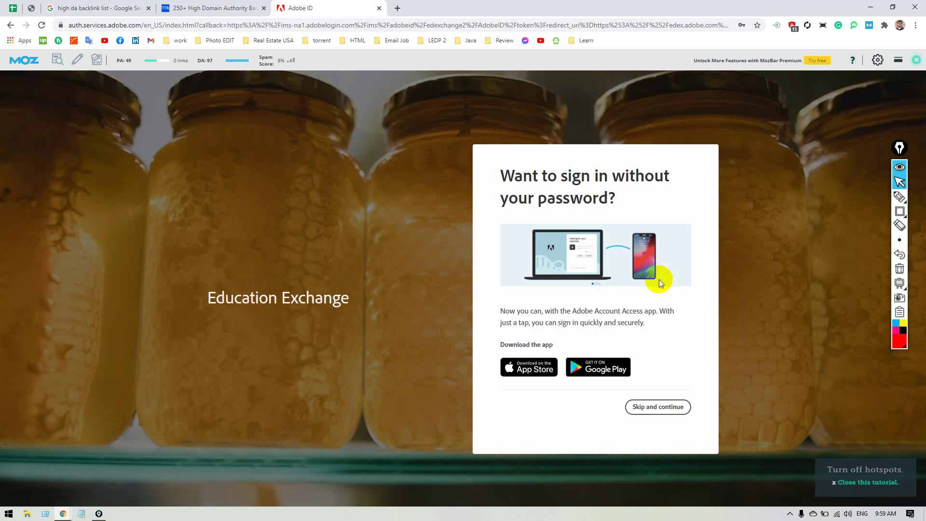
pyautogui.click(660, 407)
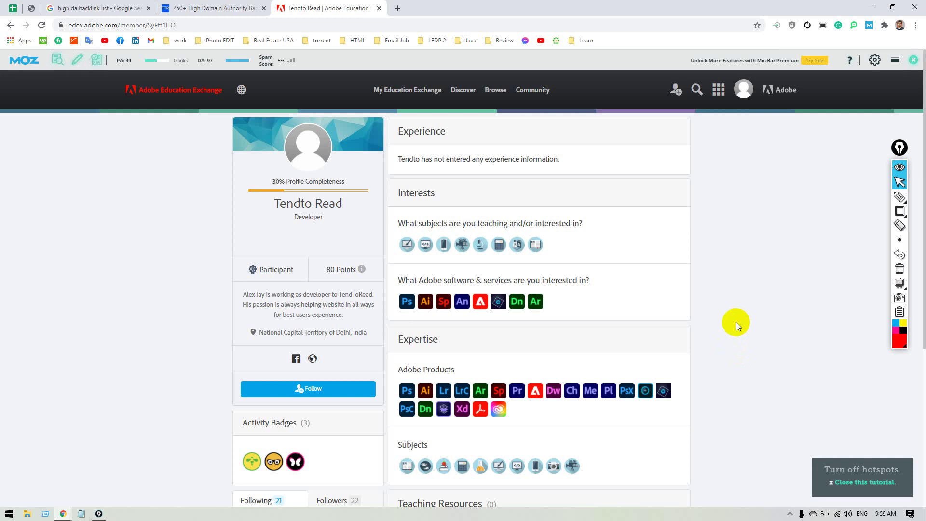
# Go to My Profile from the avatar menu and open Edit Profile.
pyautogui.click(744, 97)
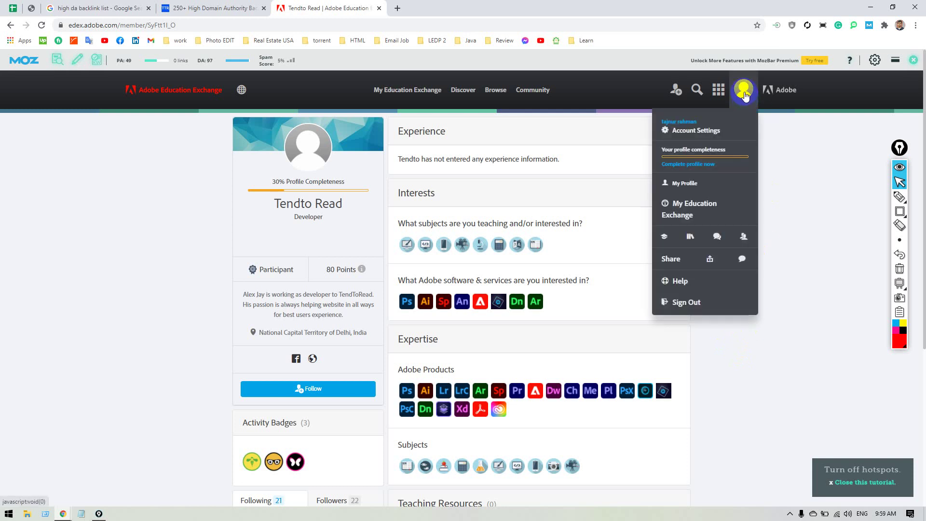
pyautogui.click(682, 185)
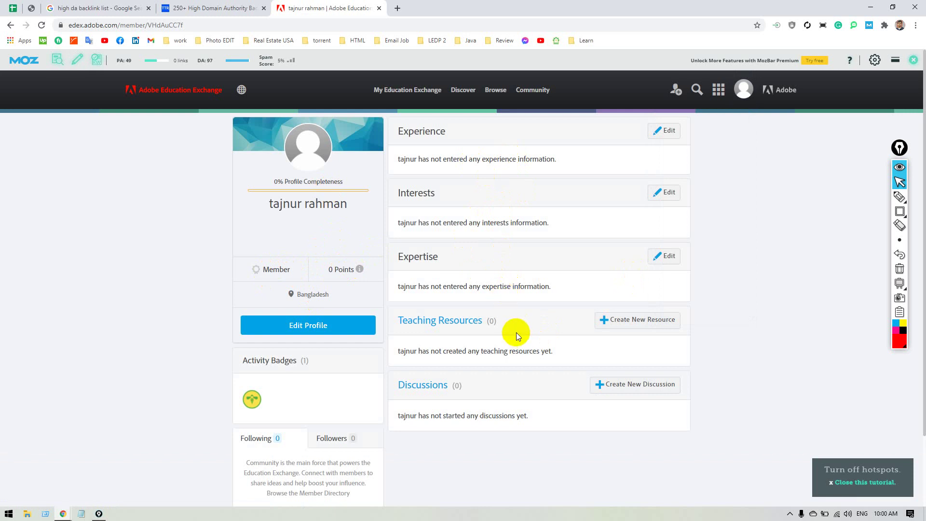
pyautogui.scroll(-2, 516, 332)
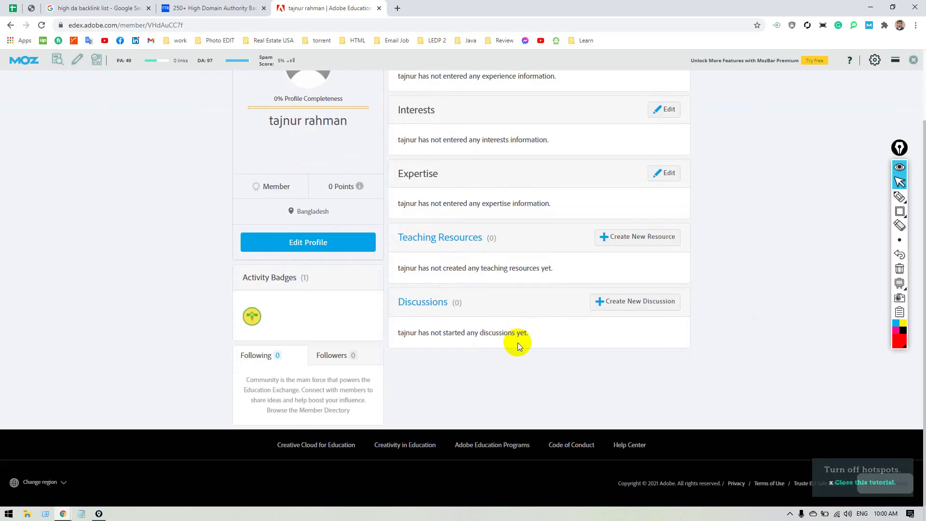
pyautogui.click(270, 250)
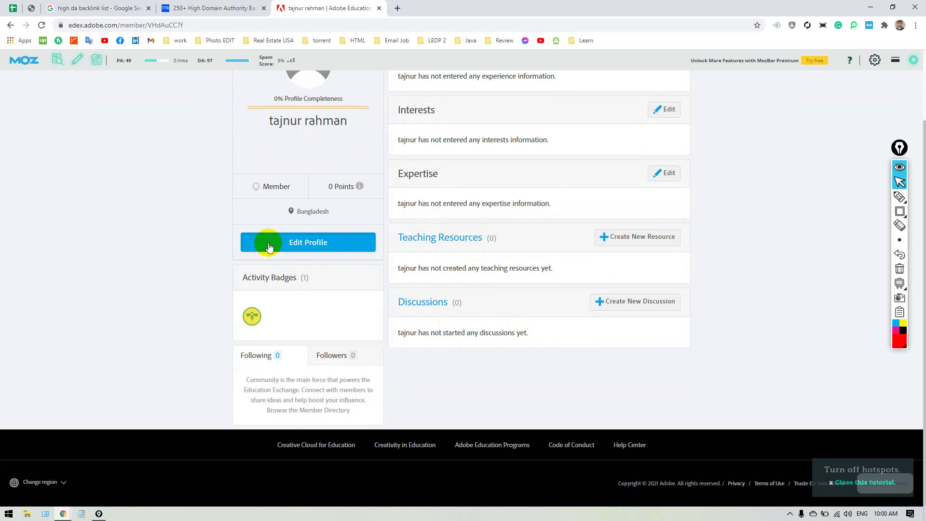
# Enter 'Data Entry Expert' as the job title and place the cursor in the Bio box.
pyautogui.click(273, 203)
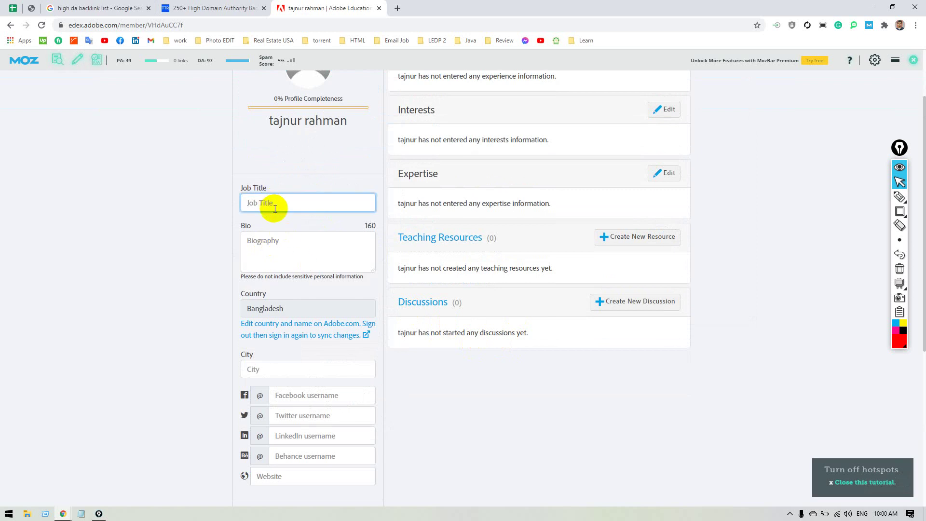
pyautogui.write('Data Entry Expert')
pyautogui.click(314, 199)
pyautogui.hotkey('ctrl', 'a')
pyautogui.click(175, 192)
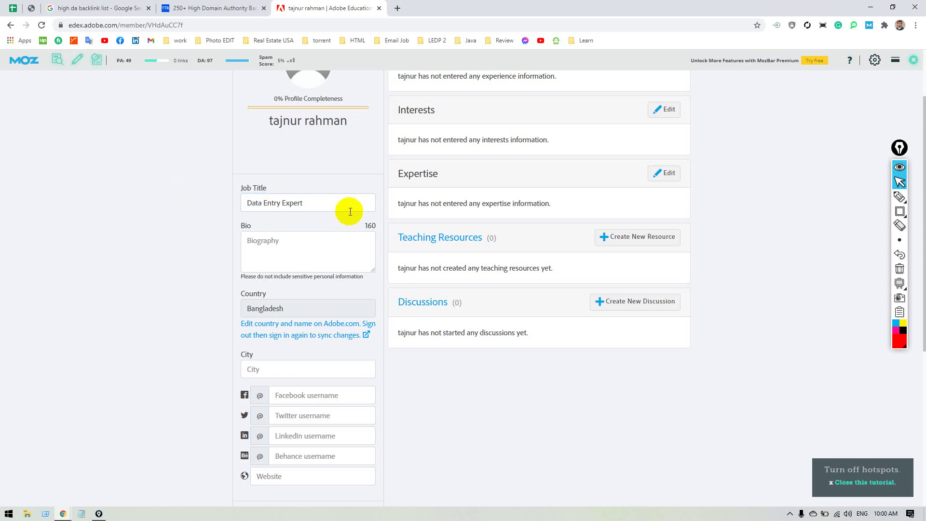
pyautogui.moveTo(339, 201); pyautogui.dragTo(142, 195)
pyautogui.click(138, 195)
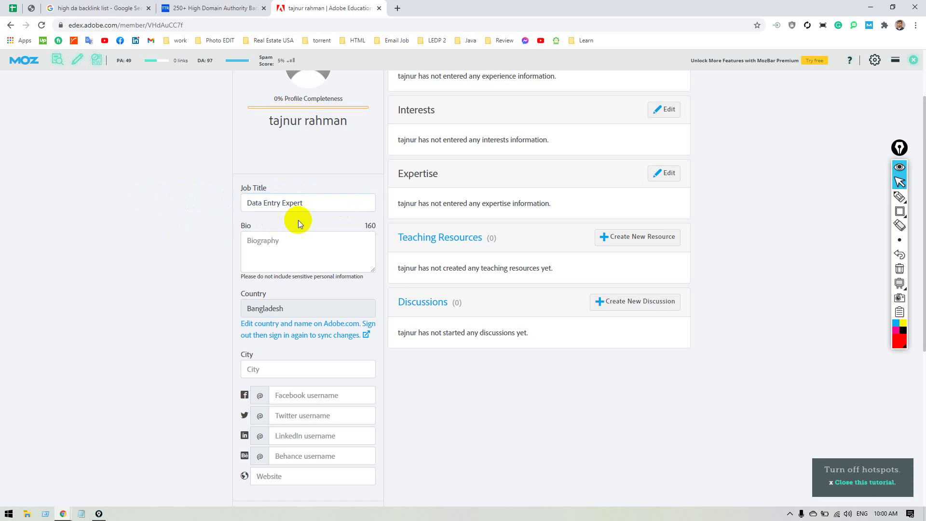
pyautogui.click(255, 255)
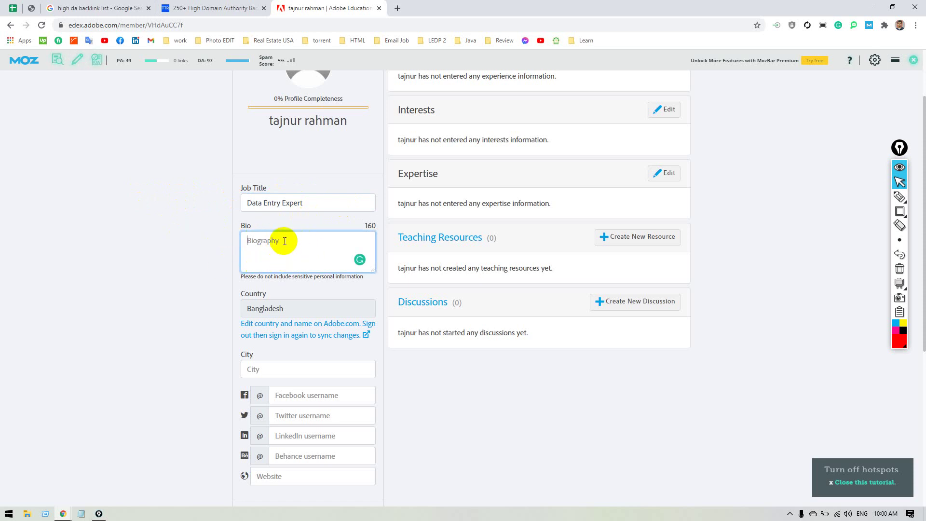
pyautogui.click(197, 243)
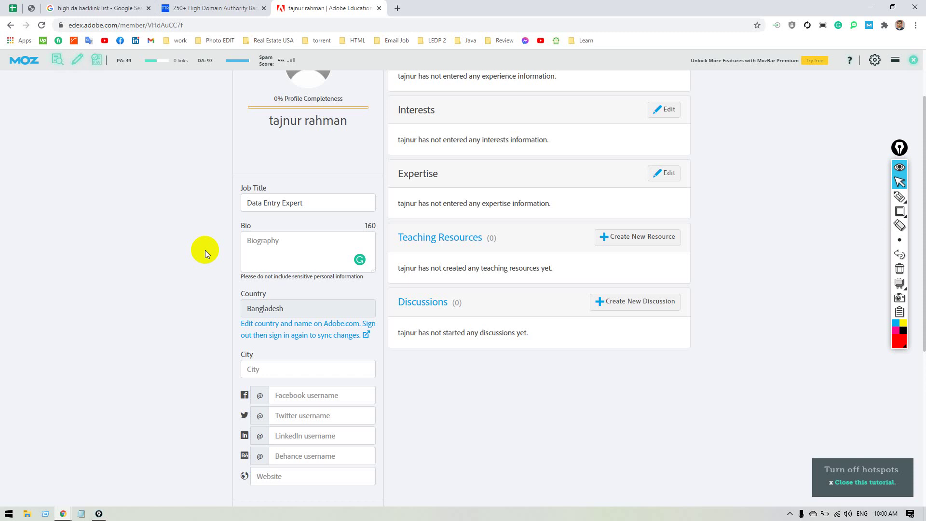
pyautogui.click(302, 242)
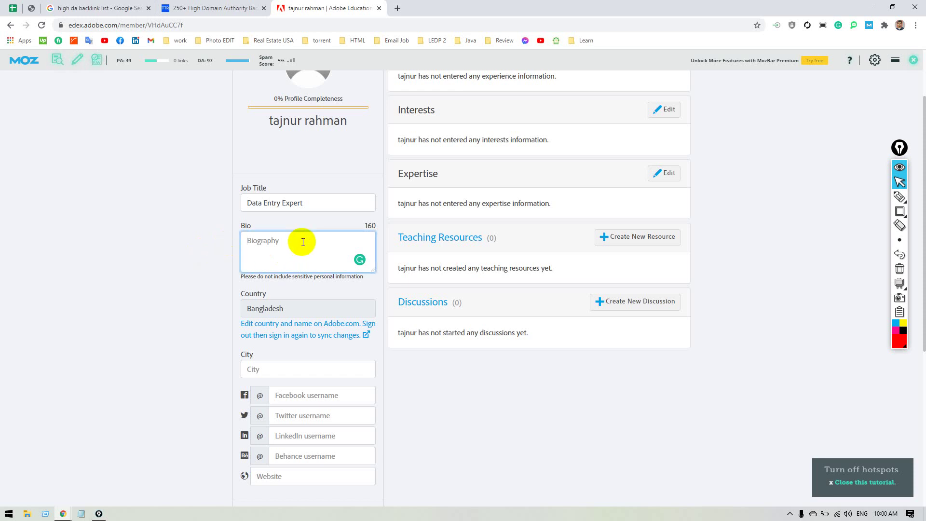
# Write the bio 'Last 5 years working with B2B lead generation. Check my Service', accepting Grammarly fixes.
pyautogui.write('Last 5 year working with B2')
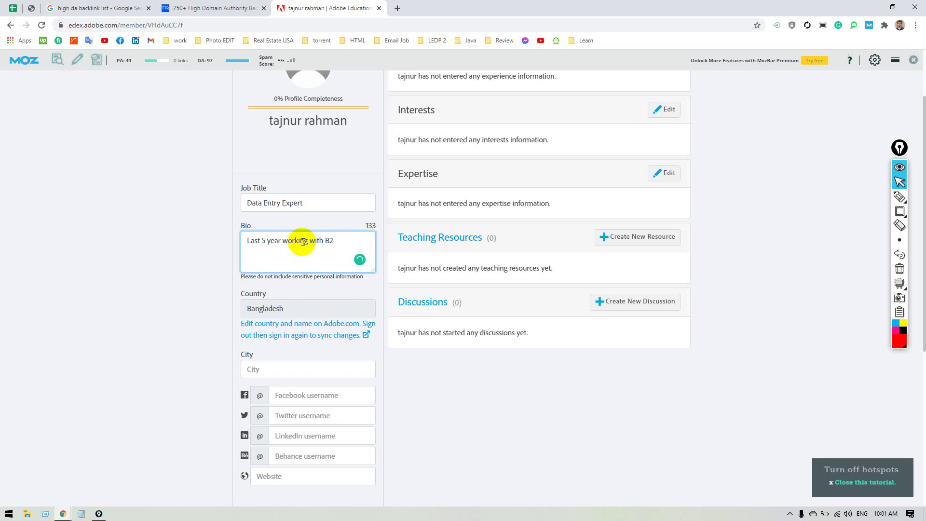
pyautogui.write('B lead gener')
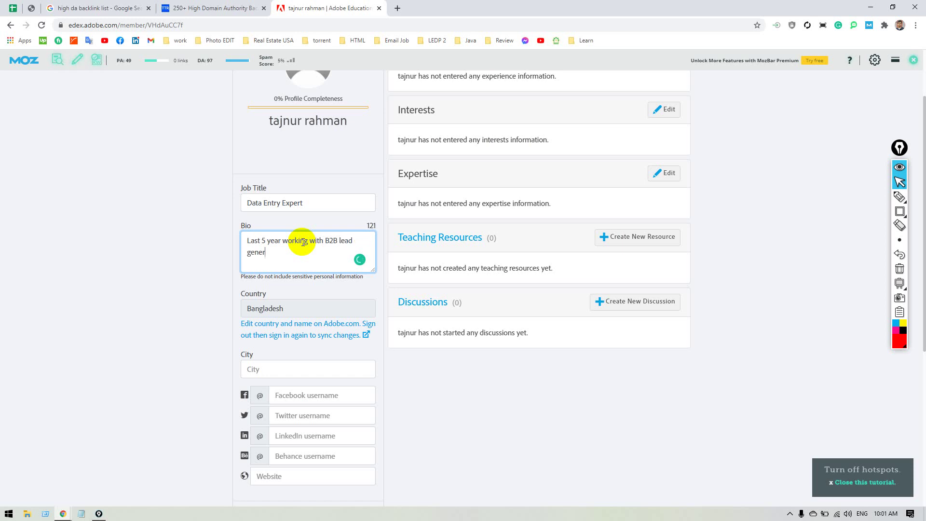
pyautogui.write('ation. Here')
pyautogui.press('BackSpace')
pyautogui.press('BackSpace')
pyautogui.press('BackSpace')
pyautogui.press('BackSpace')
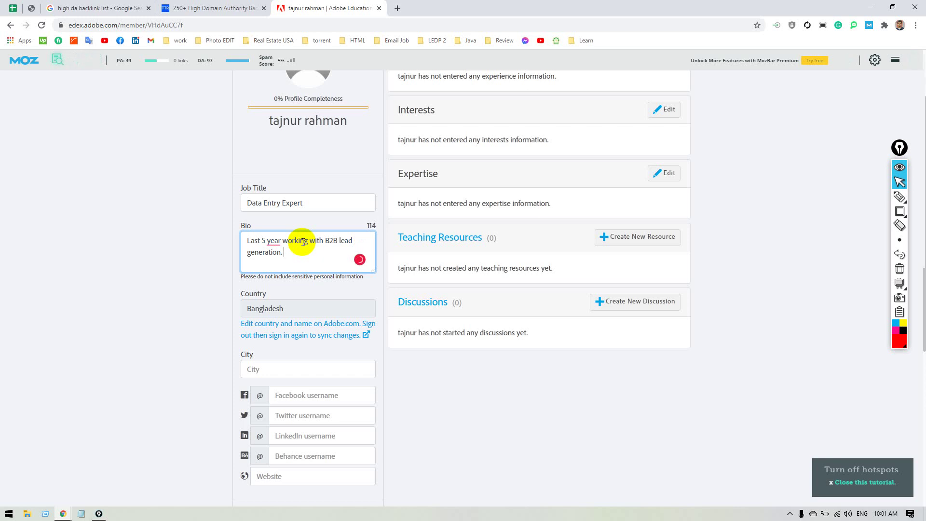
pyautogui.write('CHeck ')
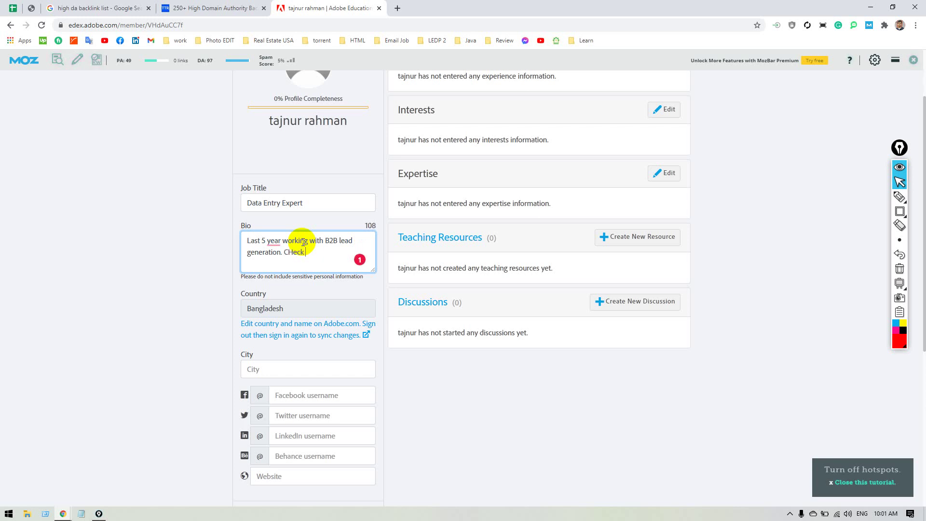
pyautogui.write('my Service')
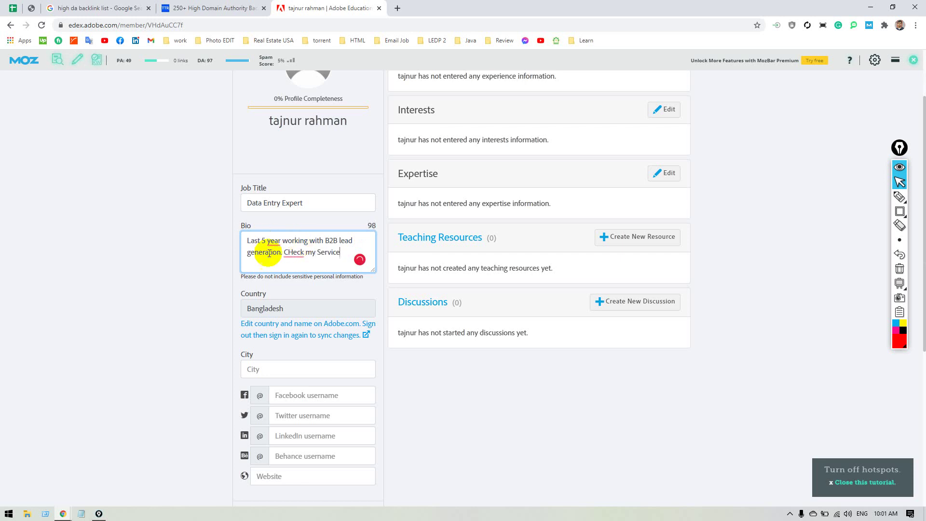
pyautogui.moveTo(293, 255)
pyautogui.click(296, 277)
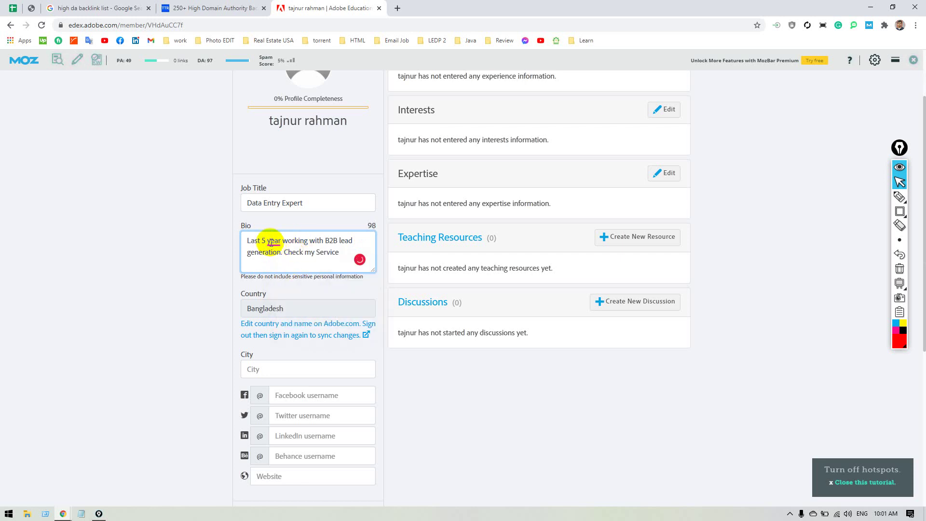
pyautogui.moveTo(272, 241)
pyautogui.click(276, 264)
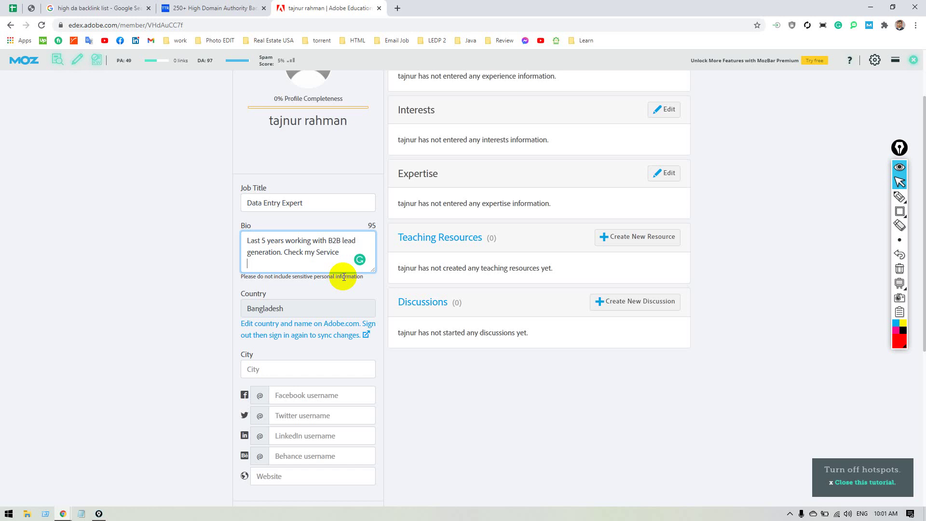
# Add the link fiverr.com/username after the bio text.
pyautogui.write('www.')
pyautogui.press('BackSpace')
pyautogui.press('BackSpace')
pyautogui.write('fiverr')
pyautogui.write('om/taj')
pyautogui.write('nur')
pyautogui.press('BackSpace')
pyautogui.press('BackSpace')
pyautogui.press('BackSpace')
pyautogui.press('BackSpace')
pyautogui.press('BackSpace')
pyautogui.press('BackSpace')
pyautogui.write('username')
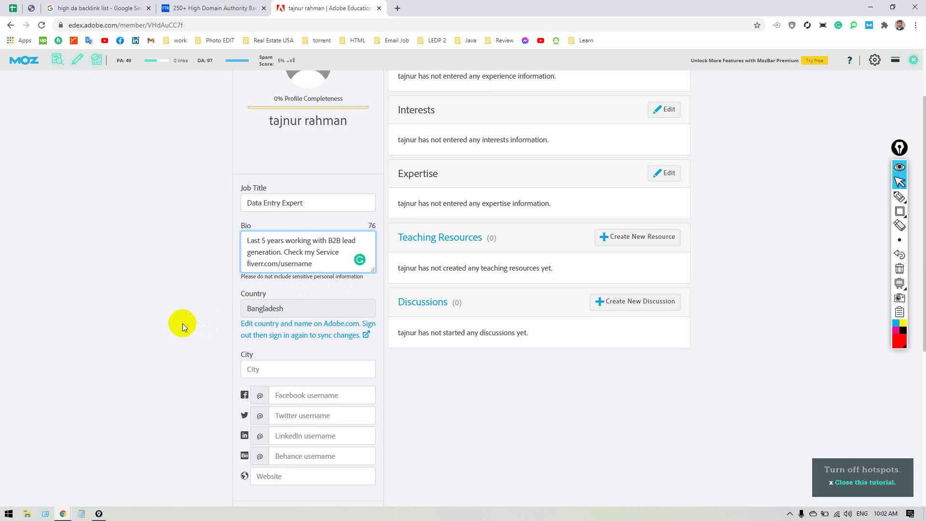
# Enter Dhaka as the city.
pyautogui.click(264, 369)
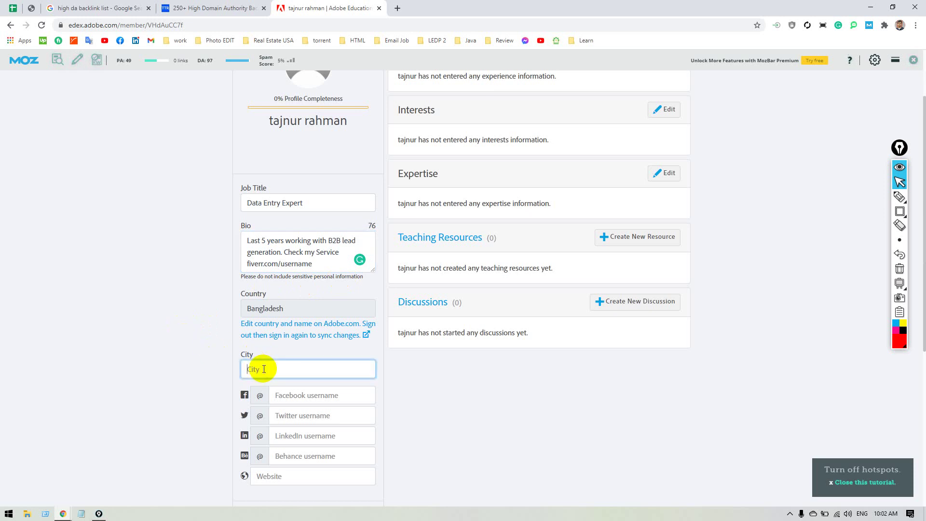
pyautogui.write('Dhaka')
pyautogui.scroll(-3, 166, 369)
pyautogui.click(300, 250)
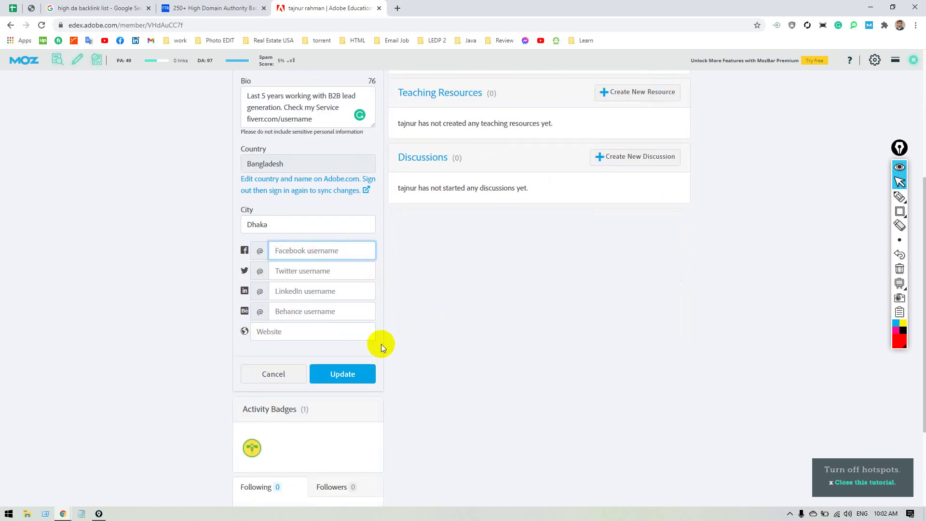
# Copy fiverr.com/username from the bio and paste it as the website address.
pyautogui.click(302, 331)
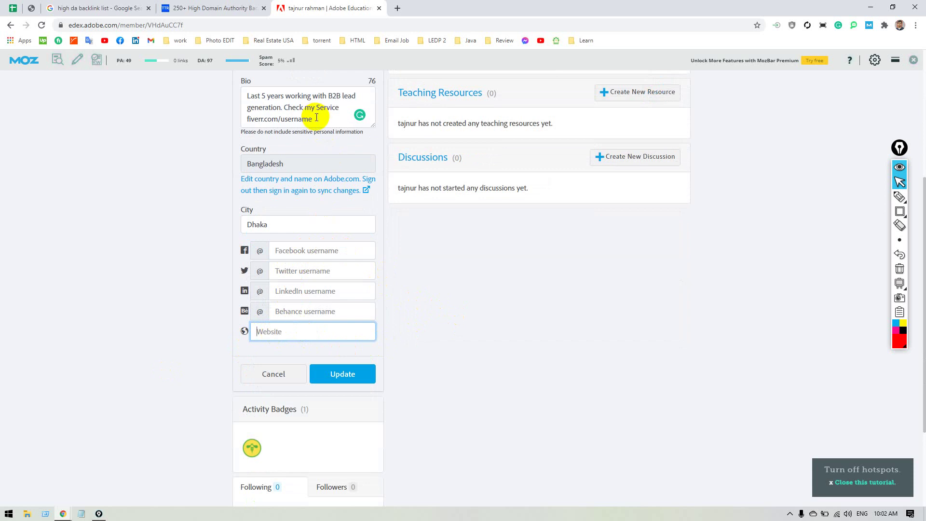
pyautogui.moveTo(316, 117); pyautogui.dragTo(236, 120)
pyautogui.hotkey('ctrl', 'c')
pyautogui.click(290, 331)
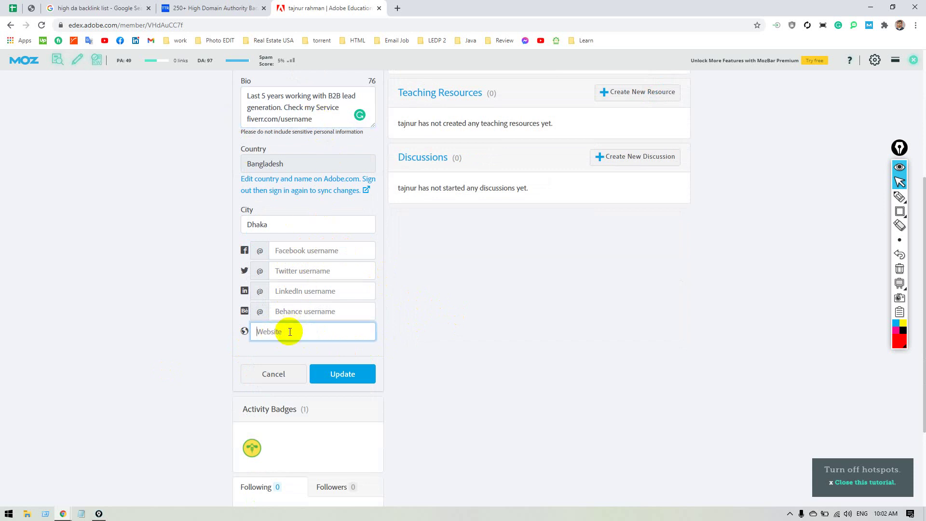
pyautogui.hotkey('ctrl', 'v')
pyautogui.click(429, 334)
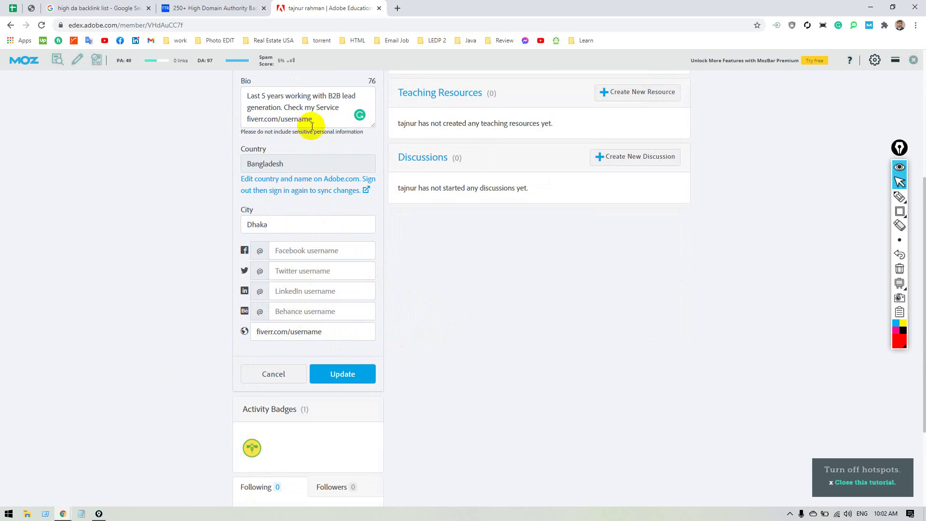
pyautogui.moveTo(312, 120); pyautogui.dragTo(235, 120)
pyautogui.click(243, 154)
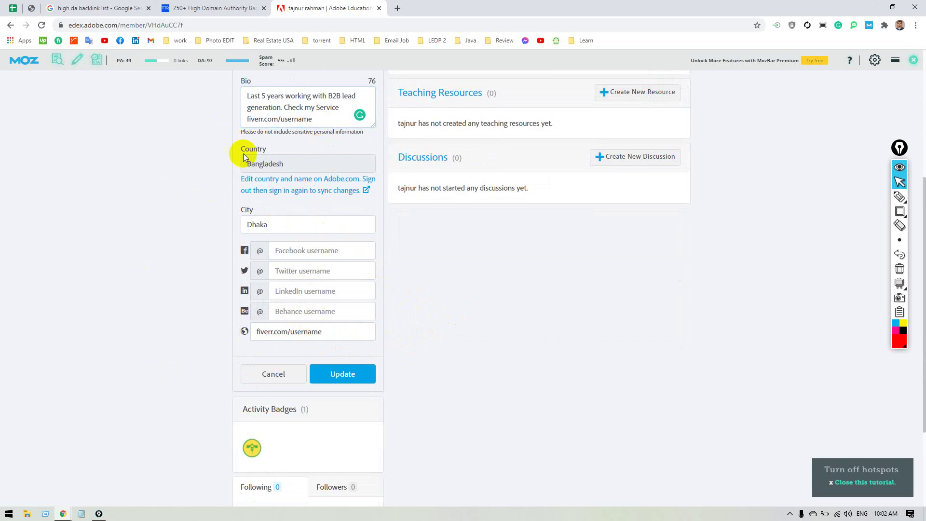
pyautogui.click(330, 333)
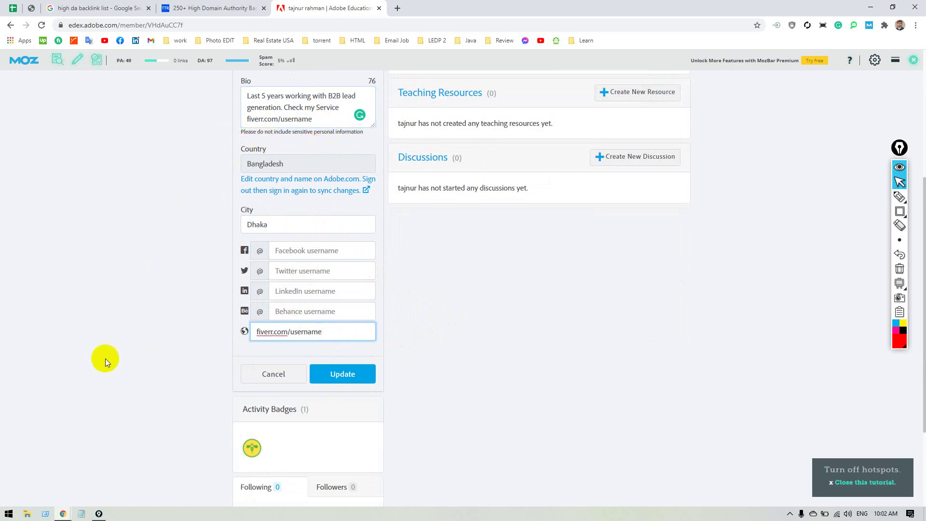
pyautogui.click(104, 358)
# Click Update to save the edited profile.
pyautogui.click(315, 380)
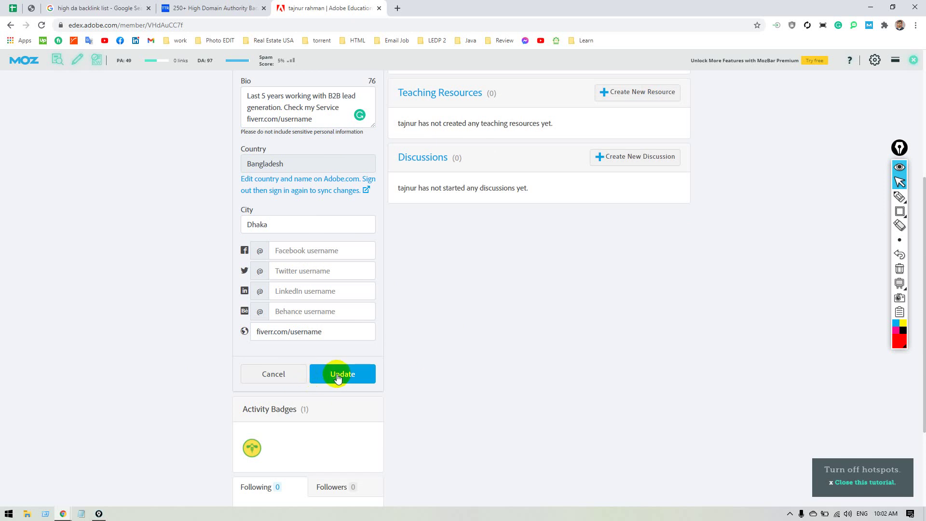
pyautogui.scroll(3, 337, 378)
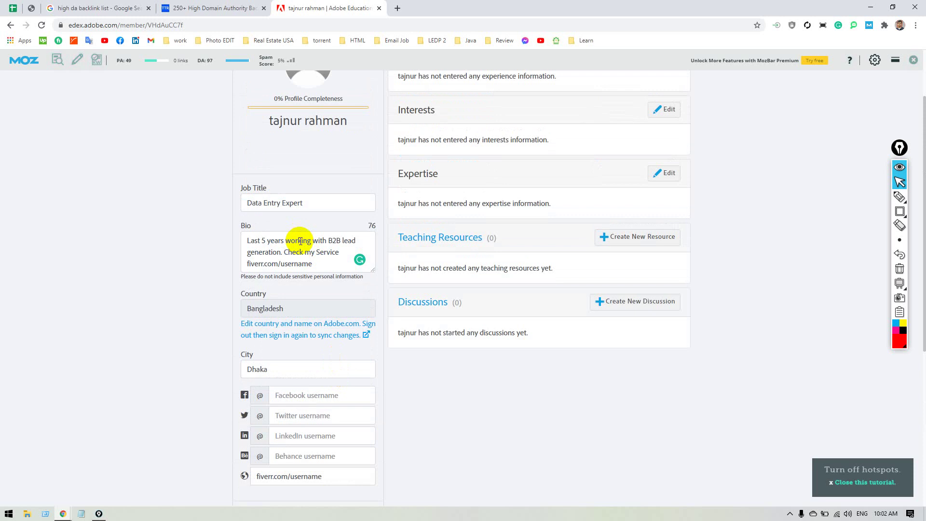
pyautogui.scroll(-3, 309, 236)
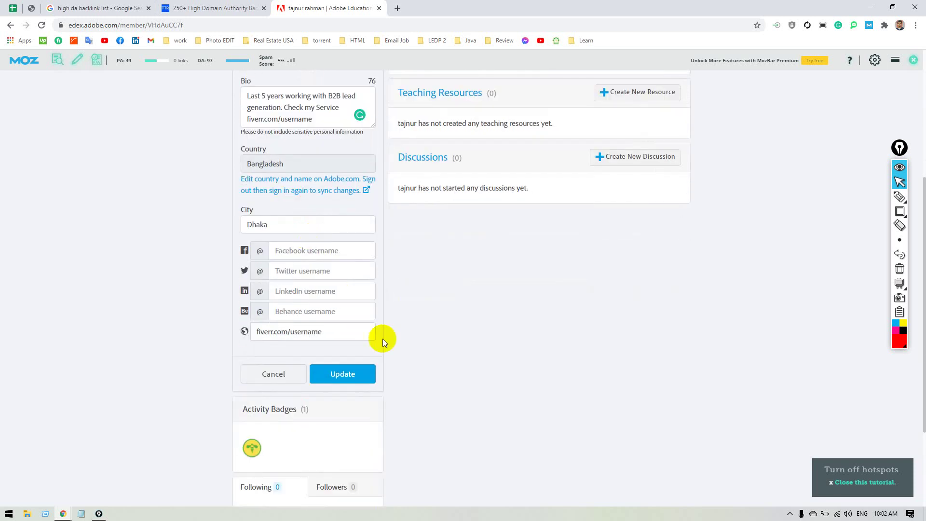
pyautogui.click(345, 374)
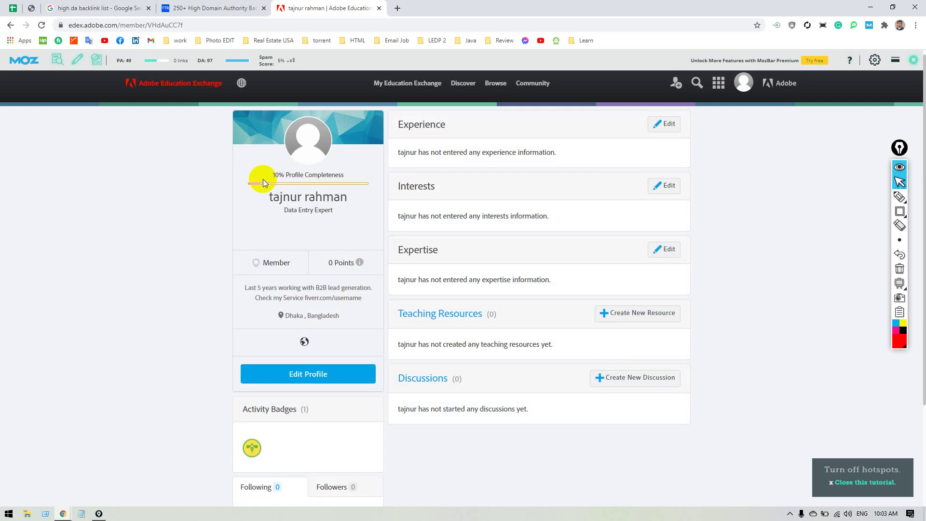
# Draw an annotation box around the MozBar PA/DA scores.
pyautogui.scroll(1, 263, 182)
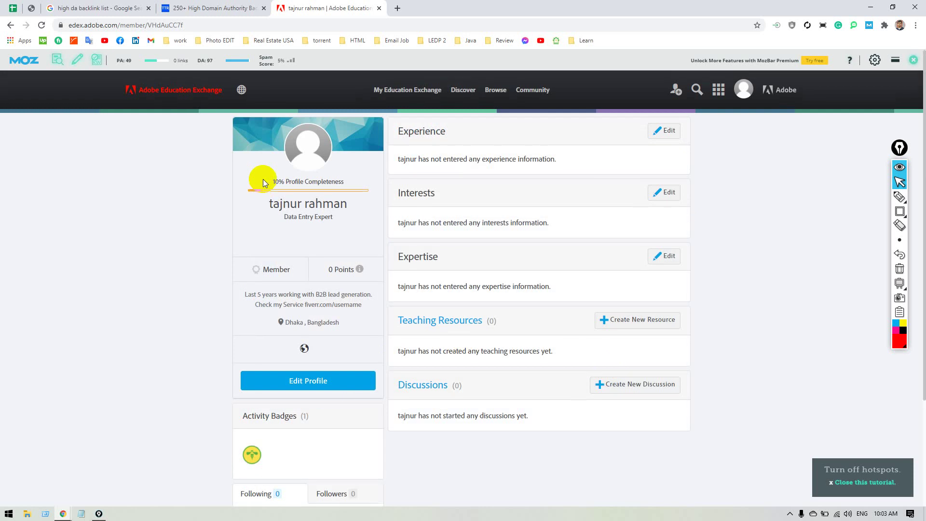
pyautogui.click(62, 105)
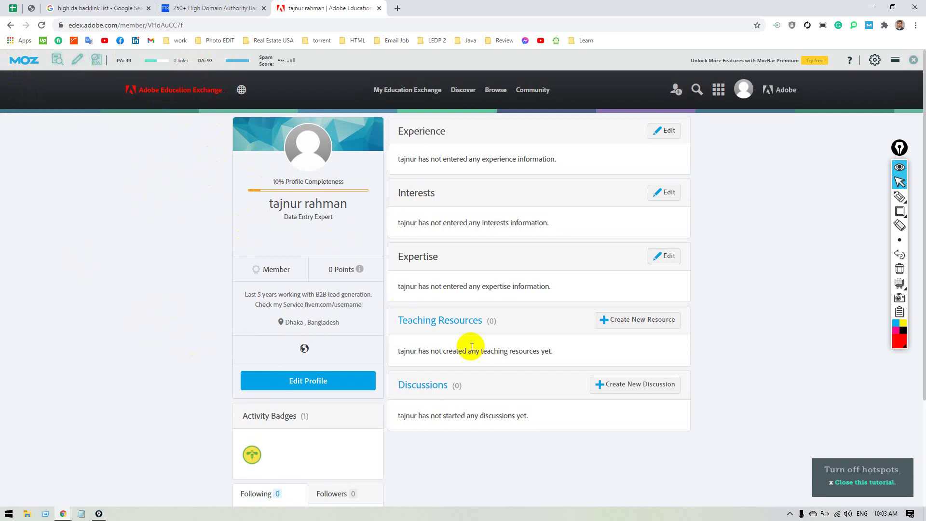
pyautogui.press('r')
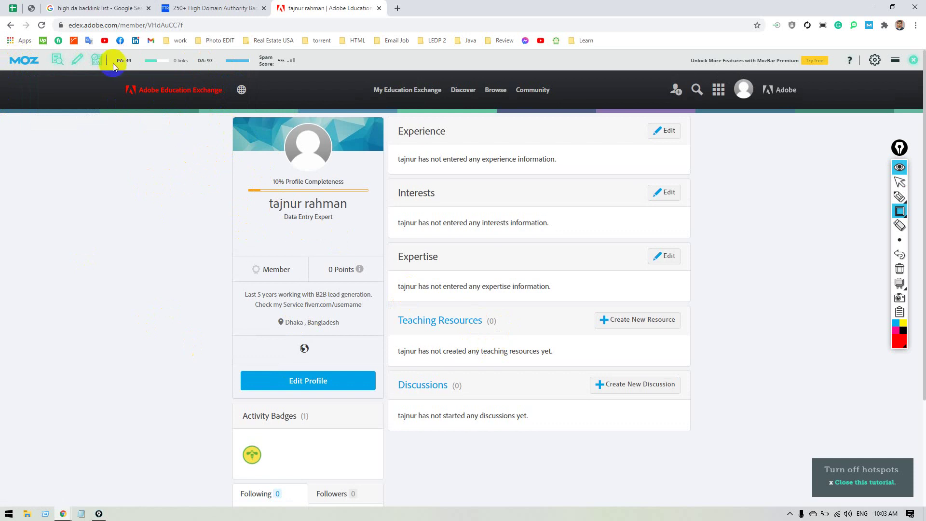
pyautogui.moveTo(110, 50); pyautogui.dragTo(221, 76)
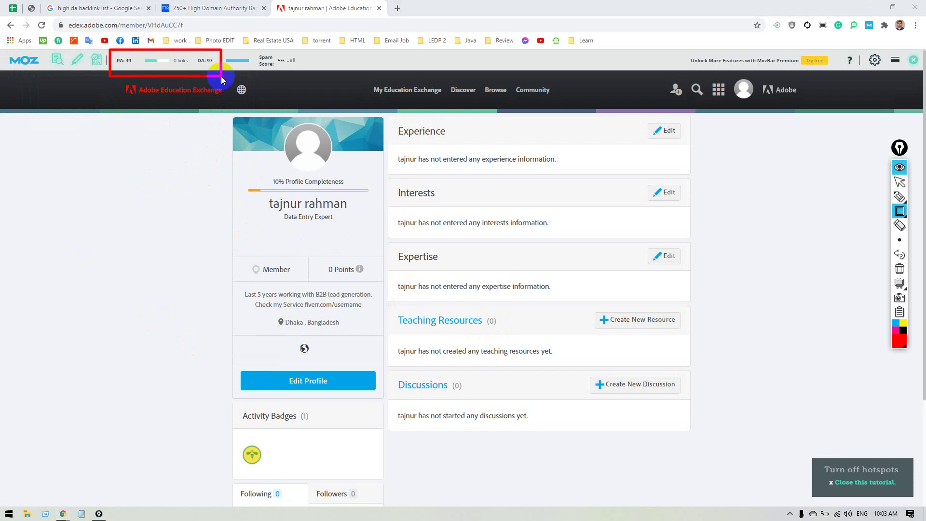
pyautogui.press('Escape')
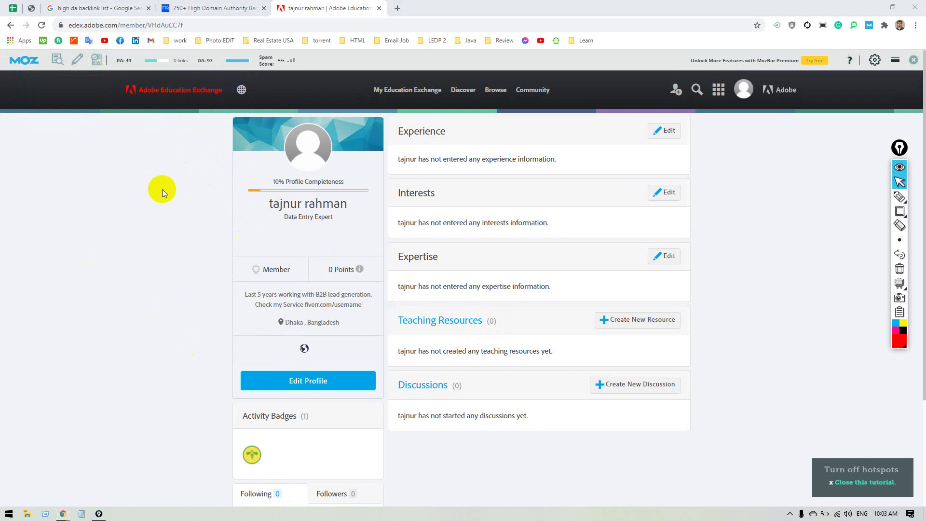
pyautogui.scroll(-2, 400, 393)
pyautogui.scroll(2, 394, 424)
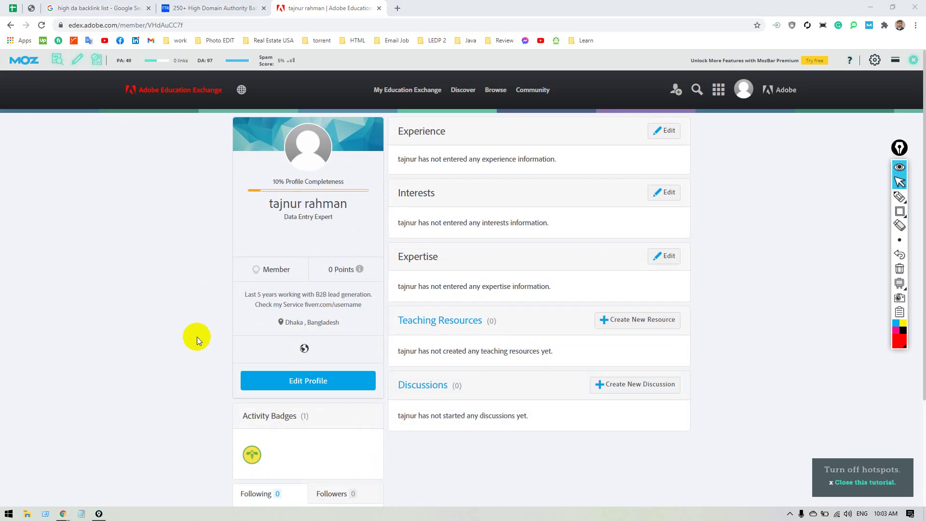
pyautogui.scroll(-1, 197, 337)
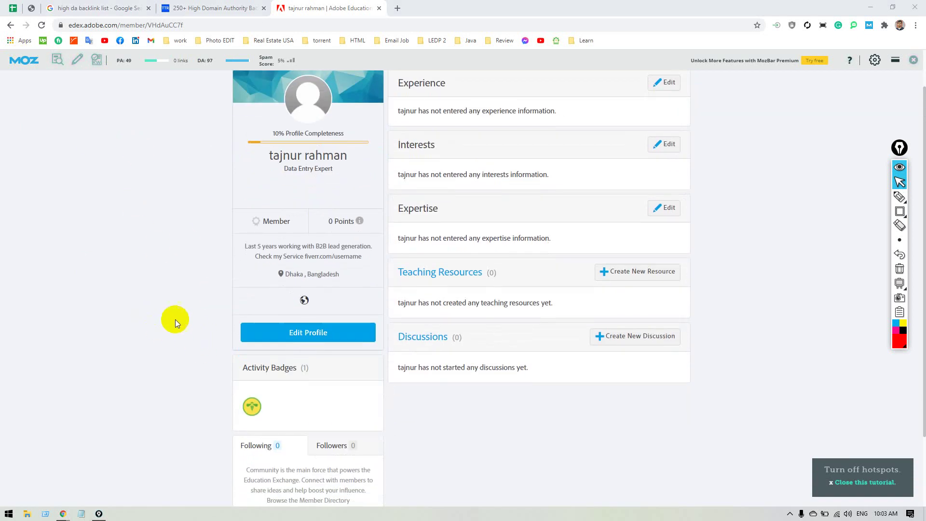
pyautogui.scroll(1, 242, 166)
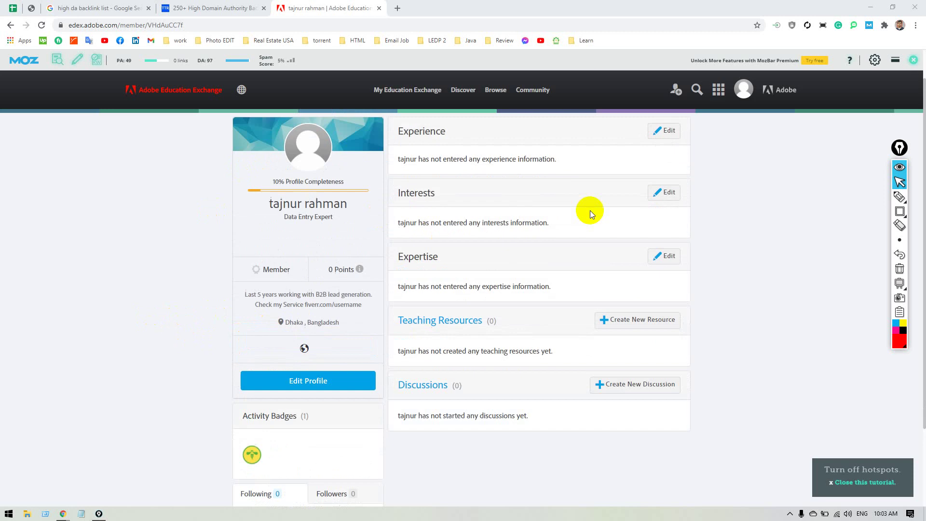
# Select and copy the saved profile page's URL from the address bar.
pyautogui.moveTo(443, 157); pyautogui.dragTo(556, 161)
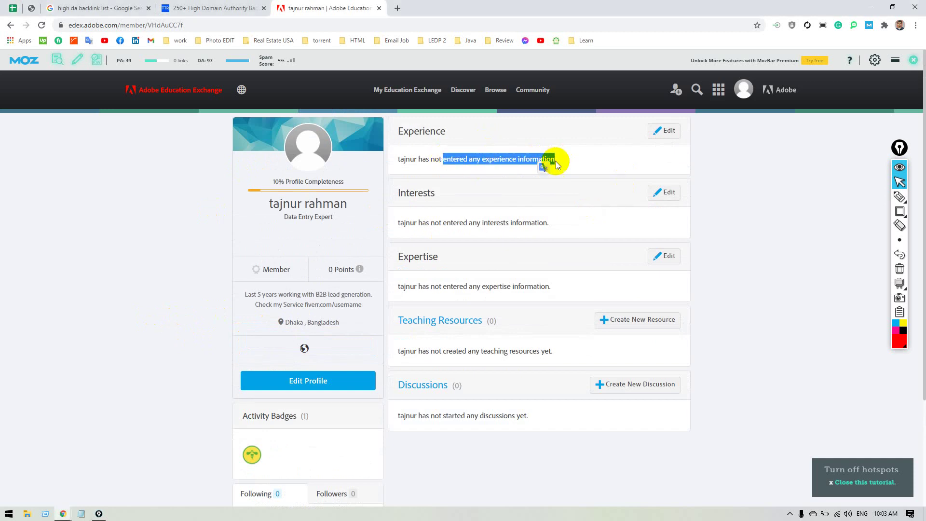
pyautogui.click(789, 163)
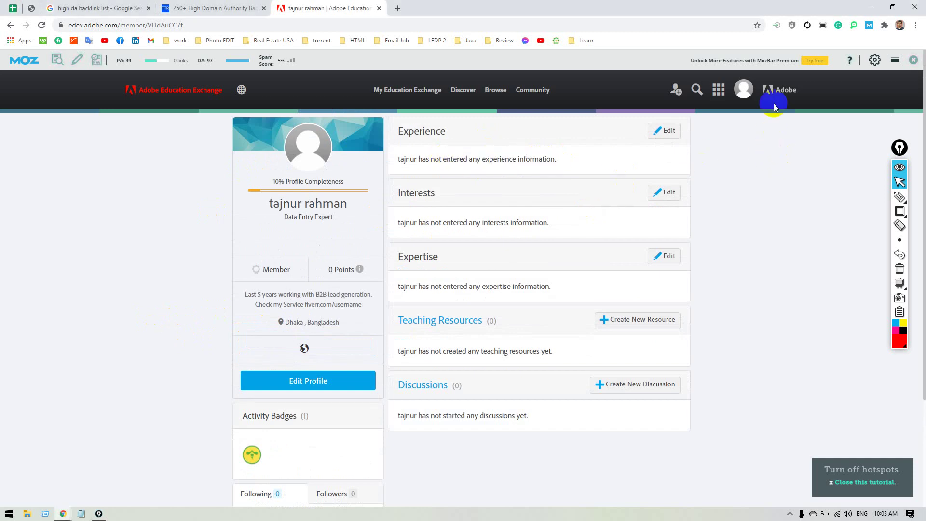
pyautogui.click(743, 89)
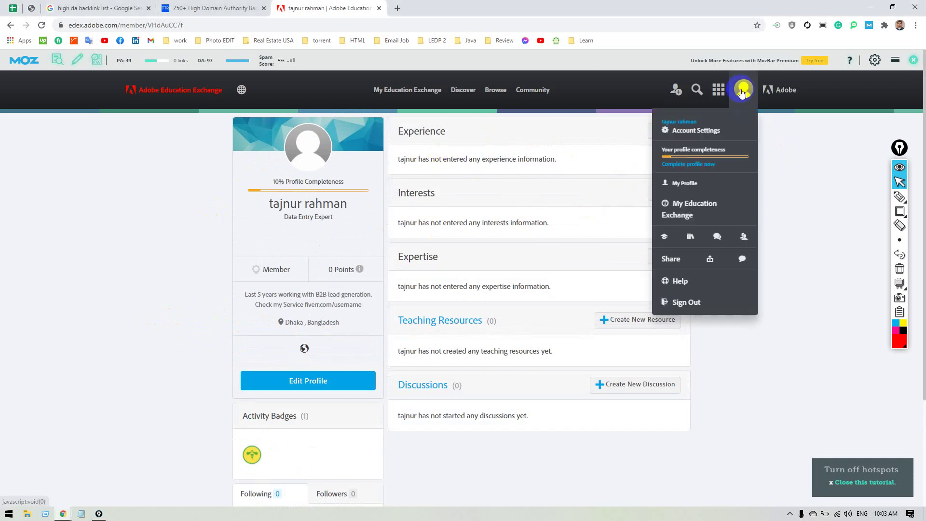
pyautogui.click(187, 25)
pyautogui.hotkey('ctrl', 'c')
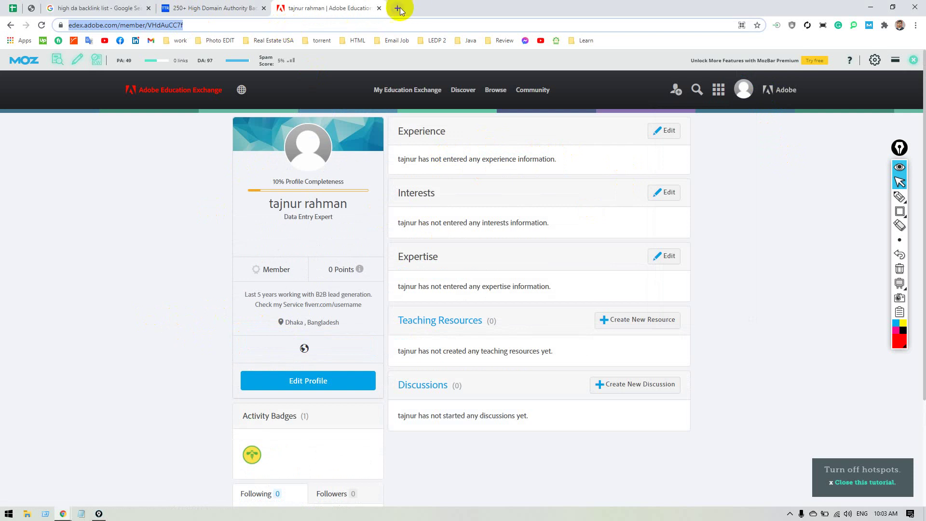
# Load the copied profile URL in a new incognito window, then shrink it to reveal the main window.
pyautogui.click(915, 28)
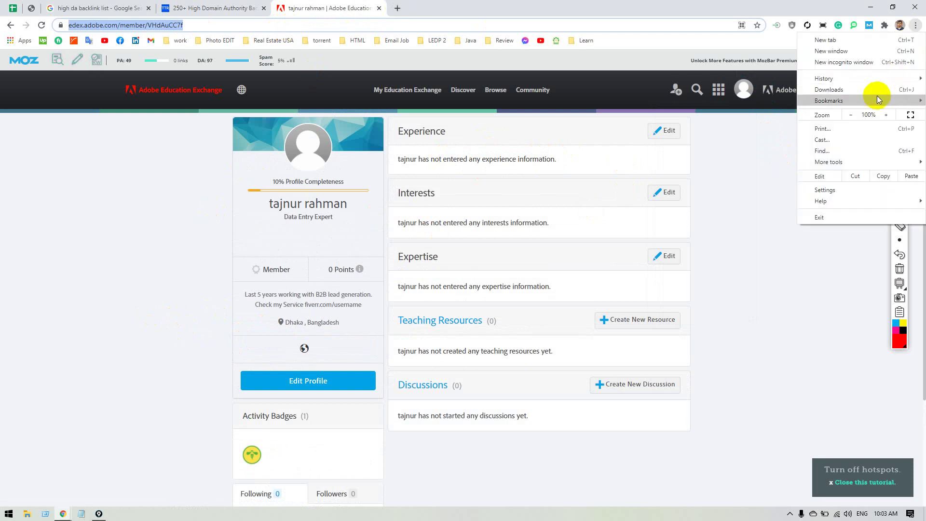
pyautogui.click(873, 62)
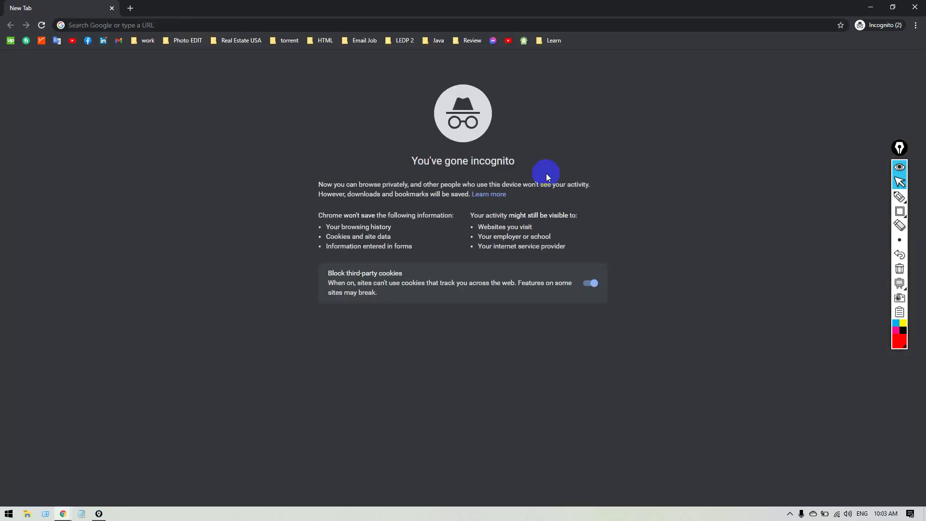
pyautogui.click(505, 26)
pyautogui.hotkey('ctrl', 'v')
pyautogui.press('Return')
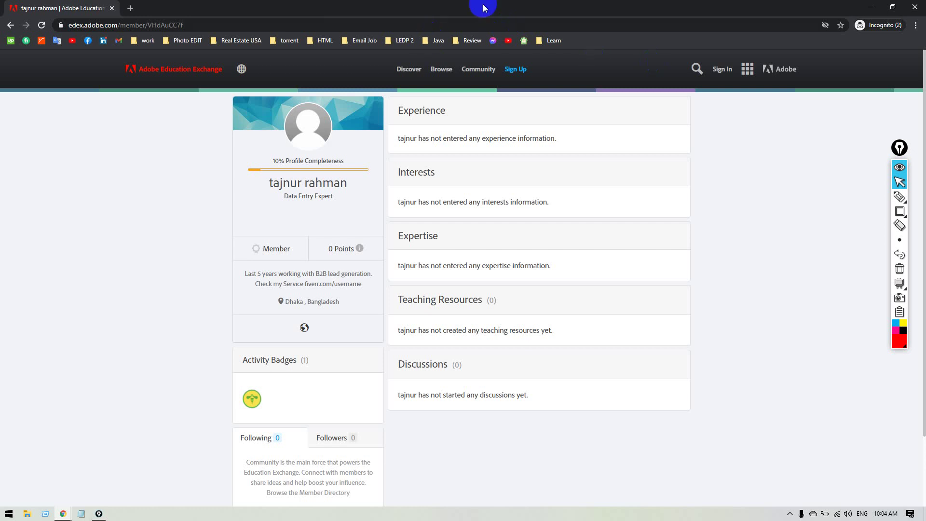
pyautogui.moveTo(478, 6); pyautogui.dragTo(486, 33)
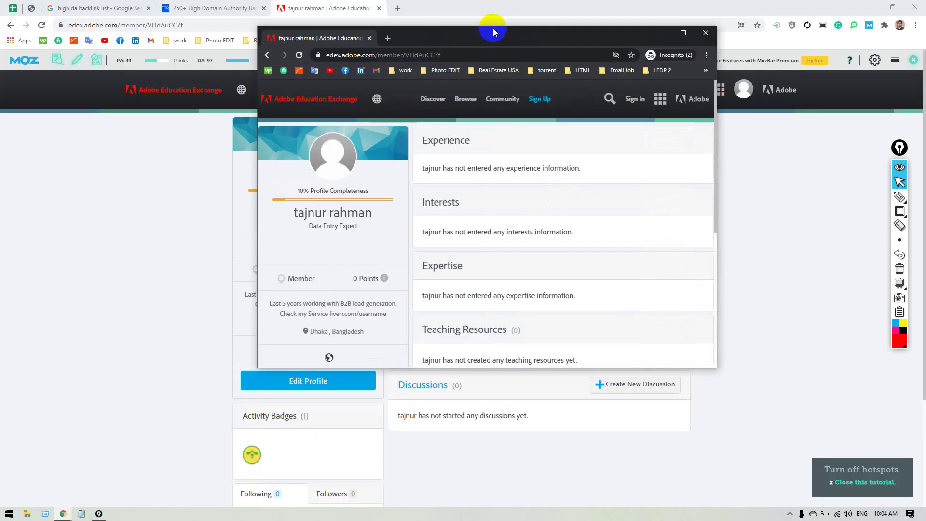
pyautogui.click(132, 207)
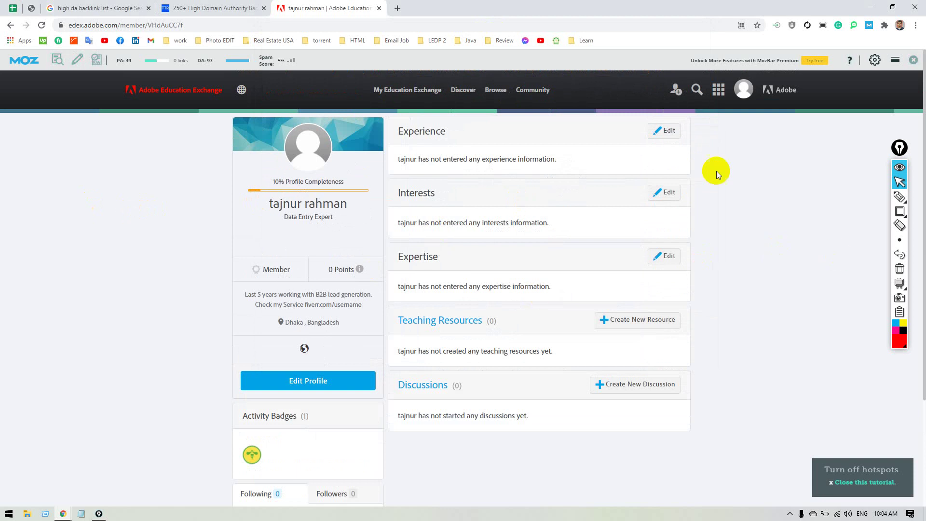
pyautogui.click(783, 109)
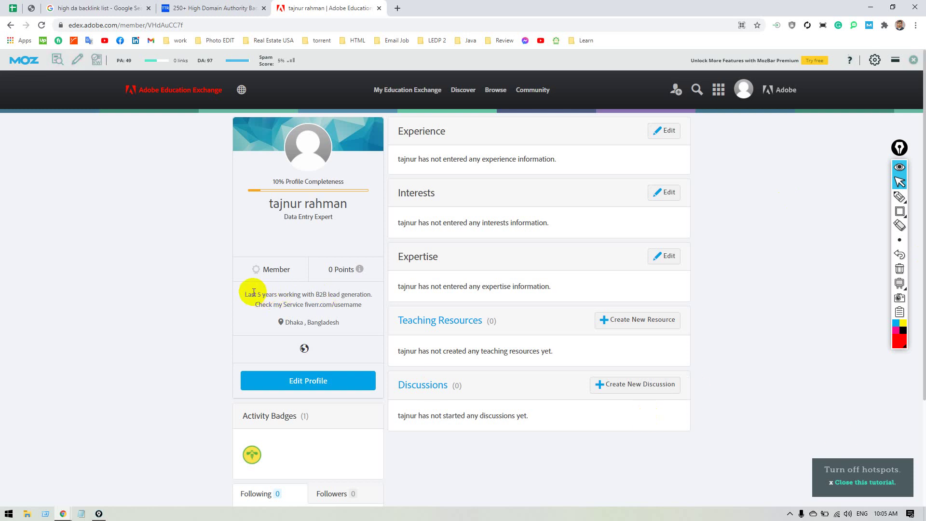
pyautogui.moveTo(316, 294); pyautogui.dragTo(371, 294)
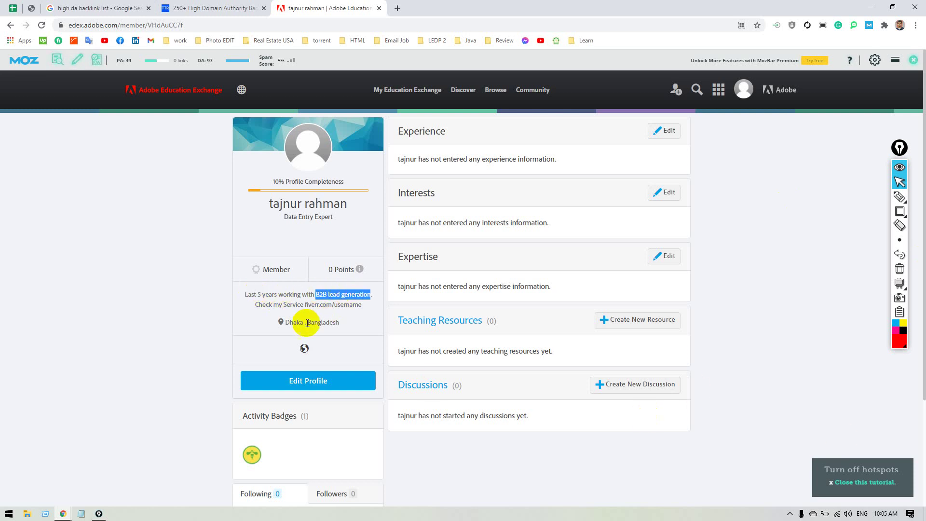
pyautogui.moveTo(305, 304); pyautogui.dragTo(361, 304)
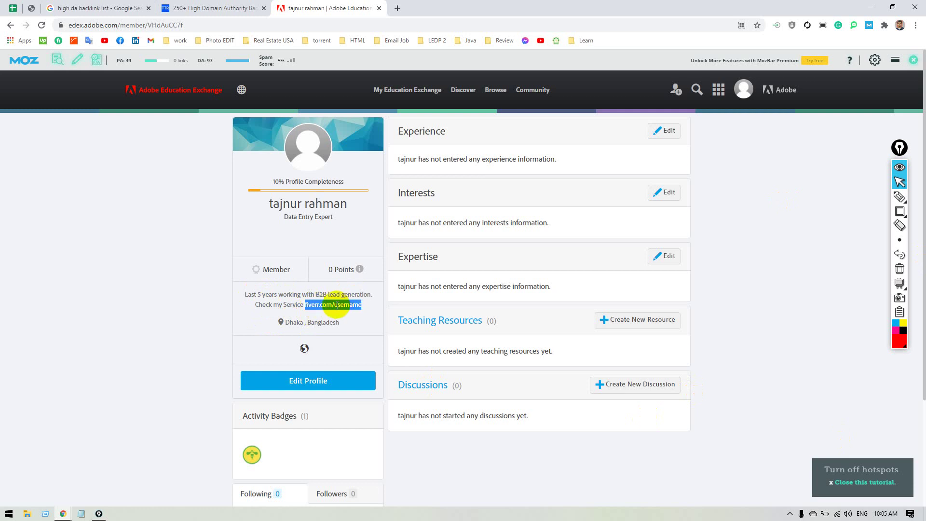
pyautogui.scroll(-2, 335, 304)
pyautogui.scroll(2, 337, 305)
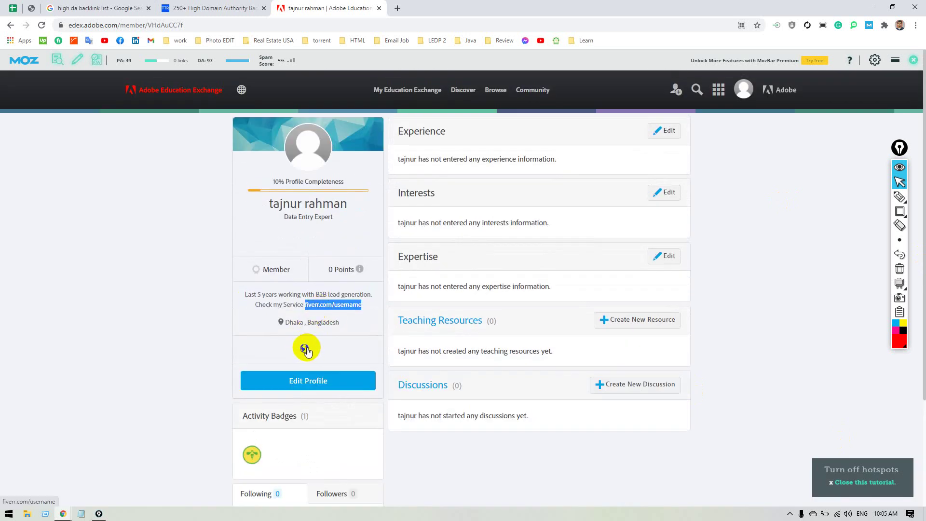
pyautogui.click(674, 467)
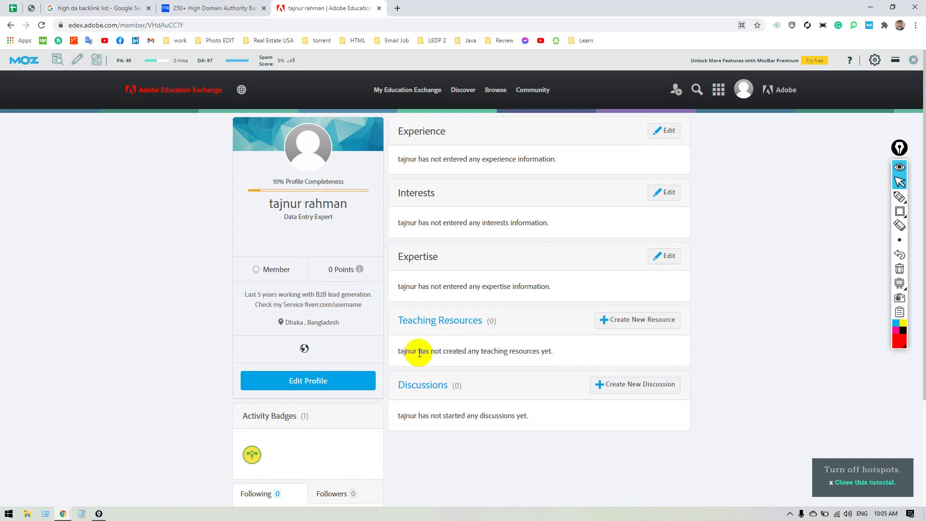
pyautogui.rightClick(304, 348)
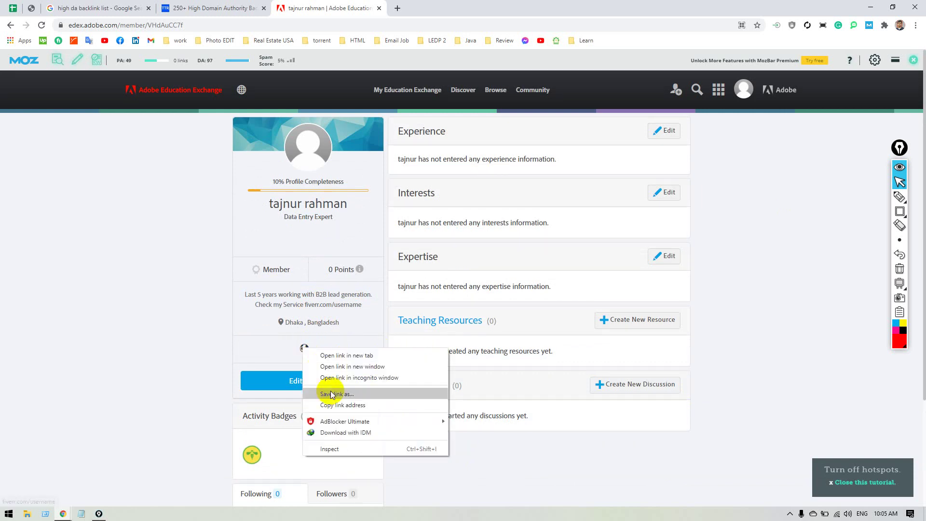
pyautogui.click(331, 443)
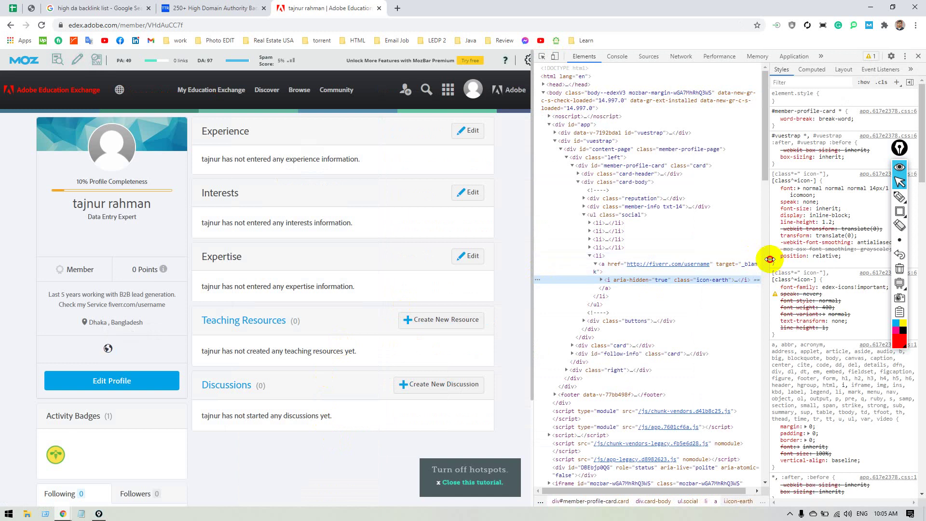
pyautogui.moveTo(770, 259); pyautogui.dragTo(859, 263)
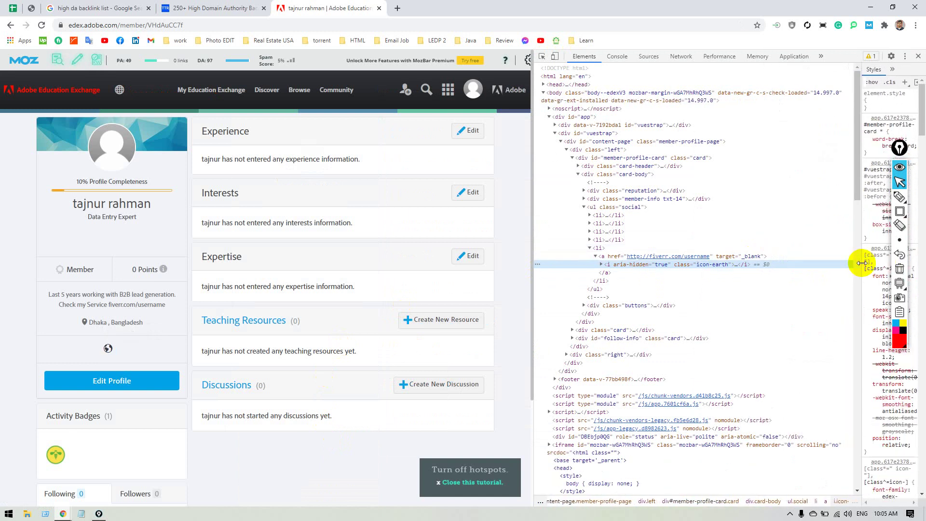
pyautogui.click(738, 256)
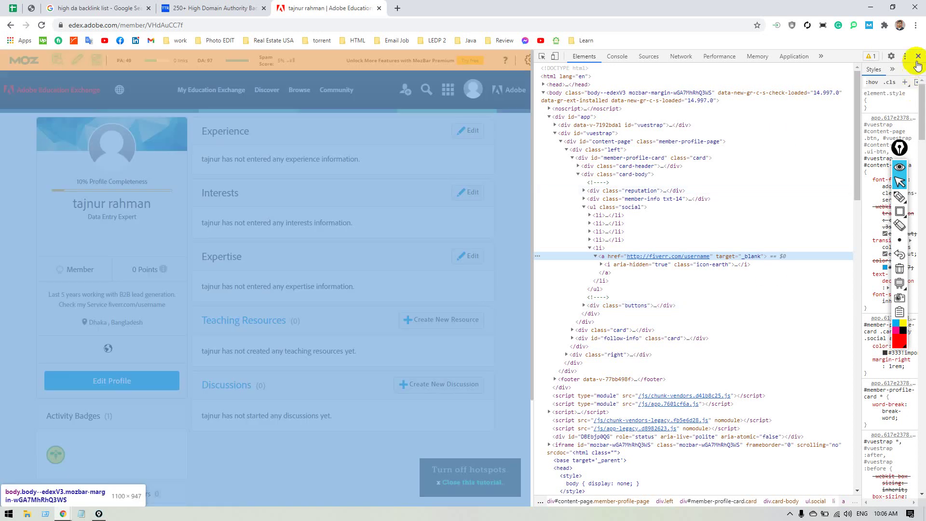
pyautogui.click(917, 56)
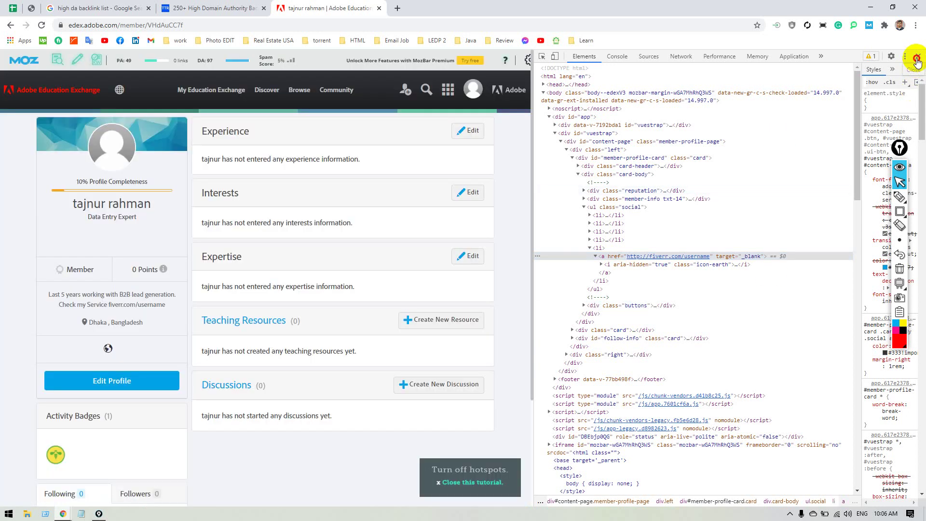
# Search Google for 'do follow checker chrome extension' in a new tab.
pyautogui.click(397, 8)
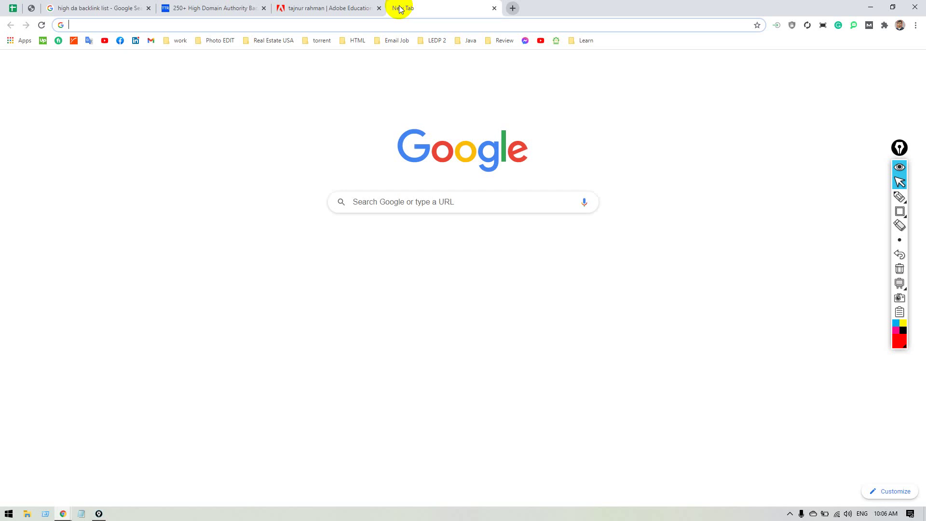
pyautogui.write('D')
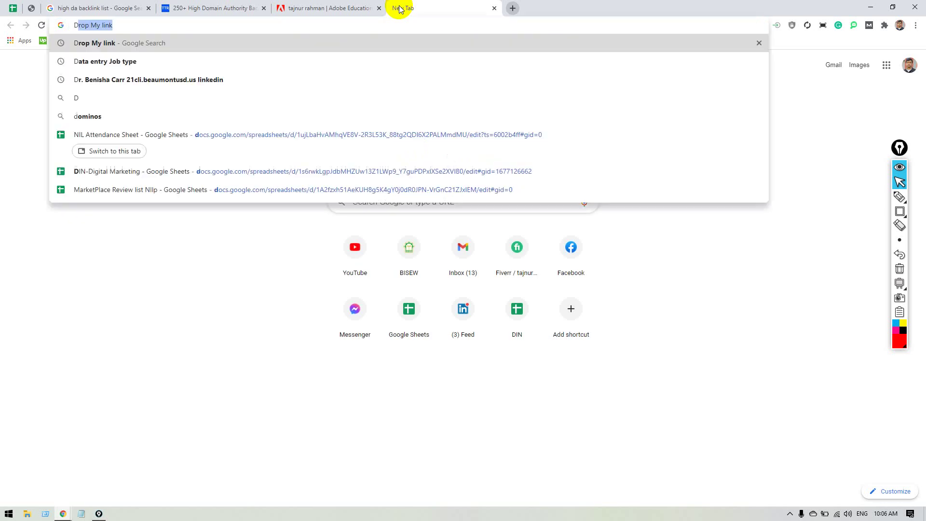
pyautogui.write('o follow che')
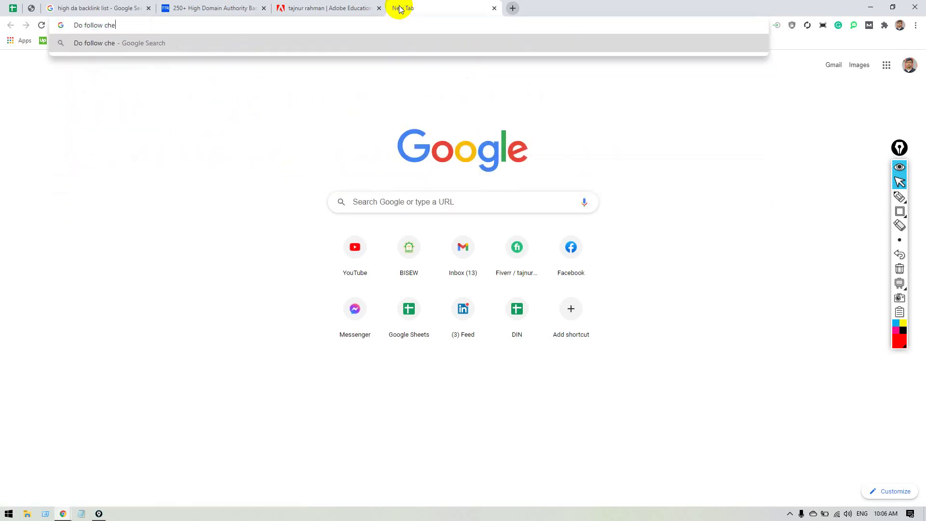
pyautogui.write('cker Chrome')
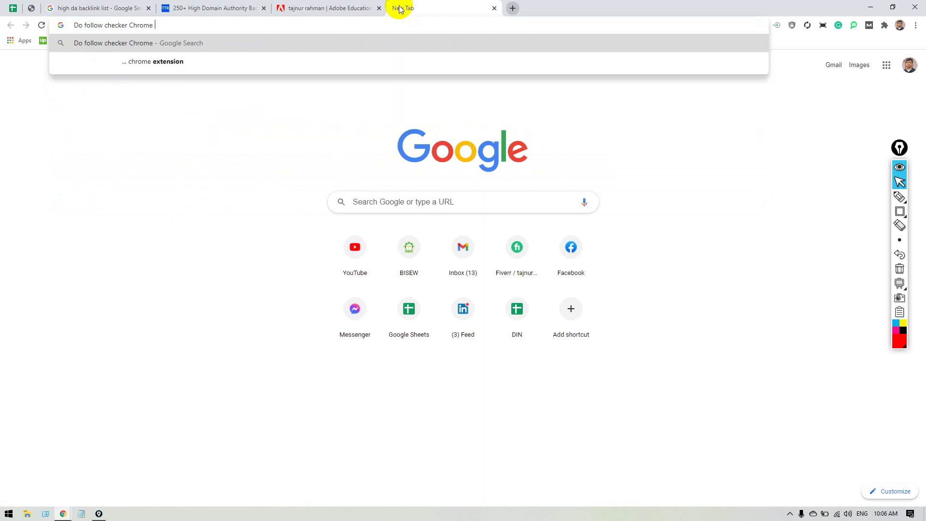
pyautogui.press('Down')
pyautogui.press('Return')
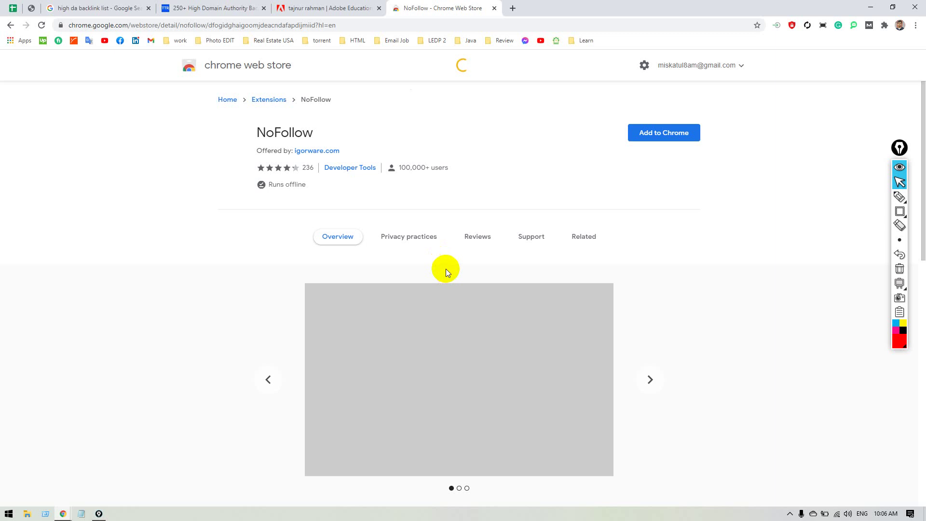
# Add the NoFollow extension to Chrome from its store page and pin it to the toolbar.
pyautogui.click(674, 135)
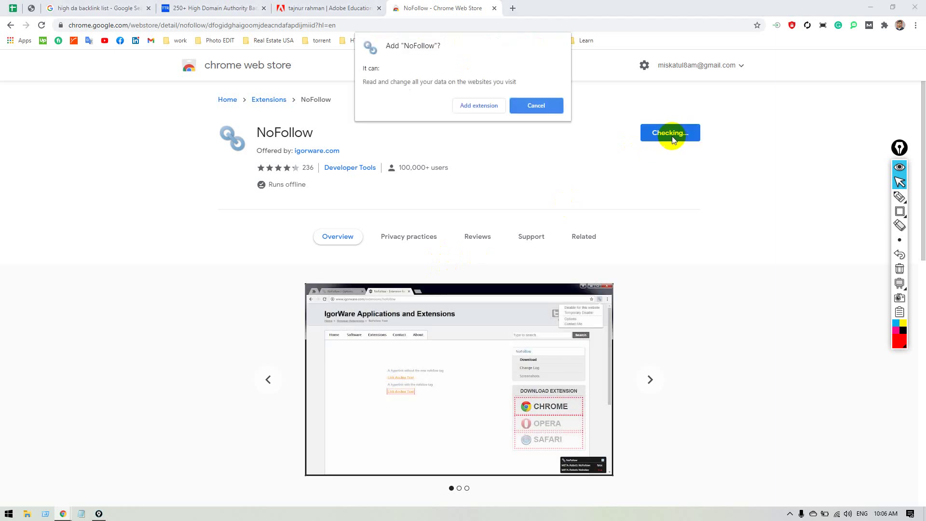
pyautogui.click(467, 107)
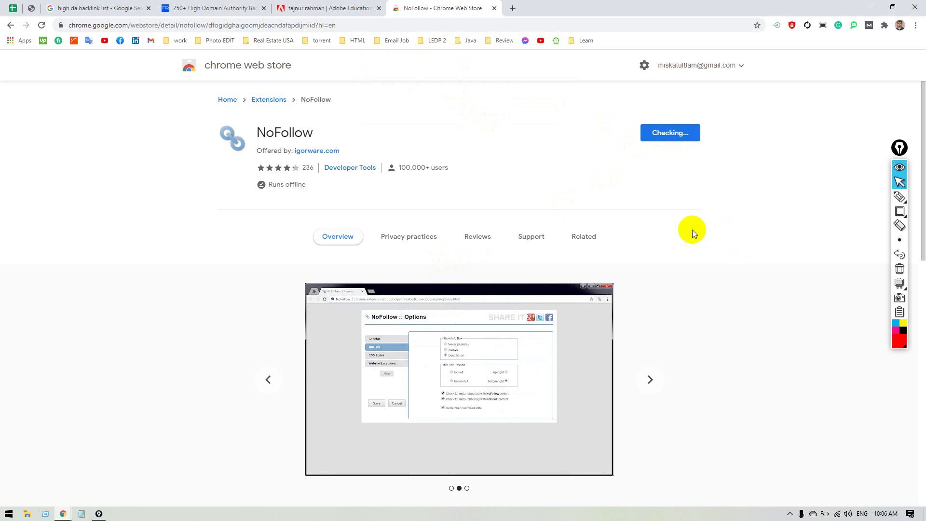
pyautogui.click(883, 25)
pyautogui.scroll(-1, 866, 221)
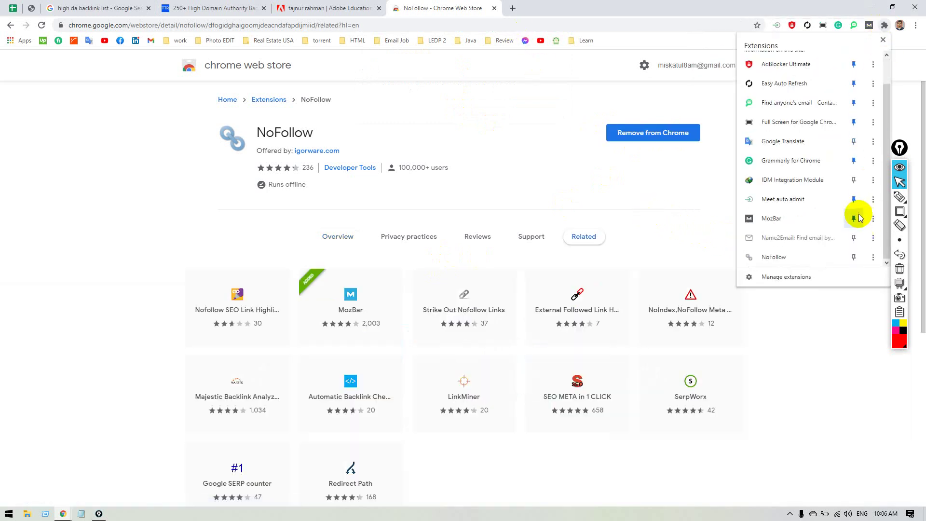
pyautogui.click(853, 257)
pyautogui.click(848, 332)
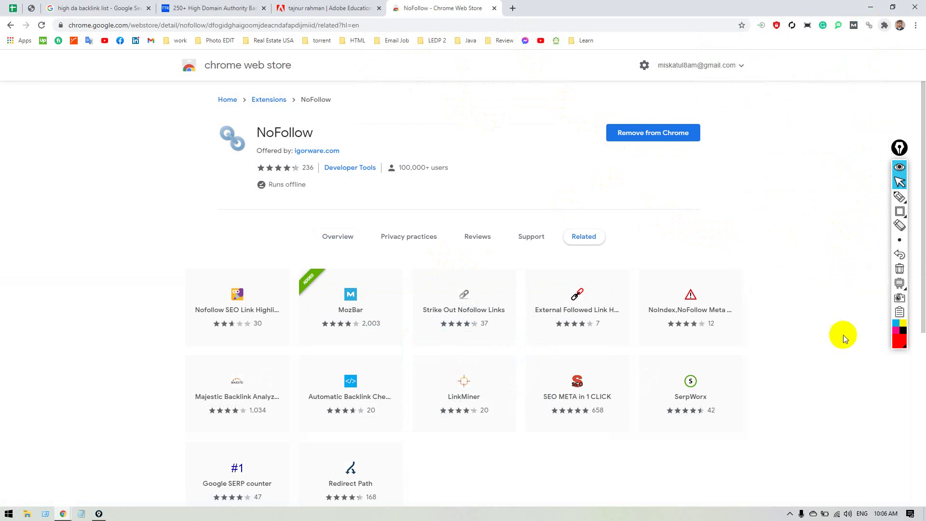
# Reload the Adobe Education Exchange profile page and check the NoFollow extension's quick options.
pyautogui.click(325, 11)
pyautogui.click(326, 25)
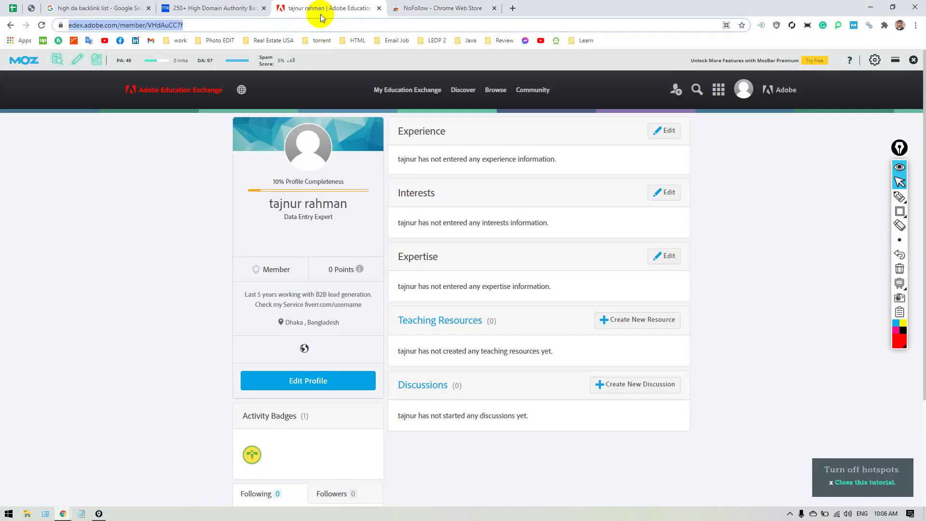
pyautogui.press('Return')
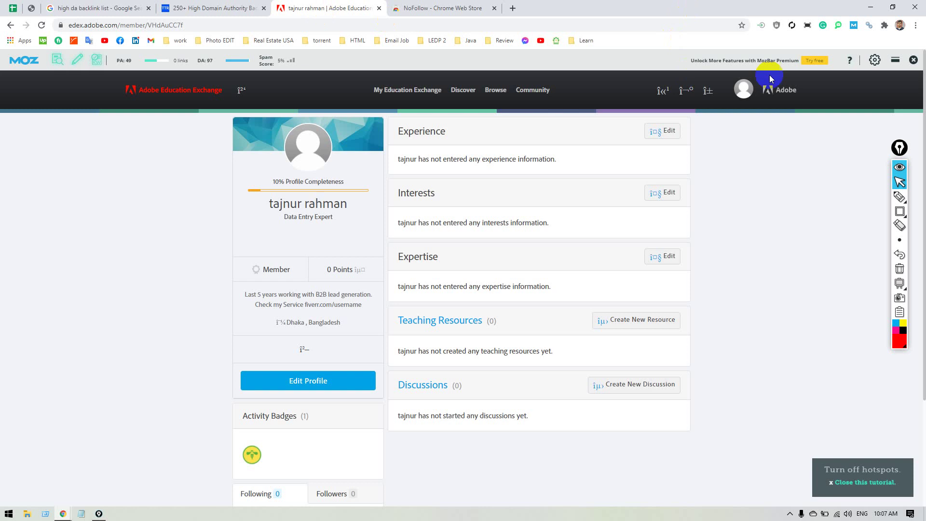
pyautogui.click(869, 25)
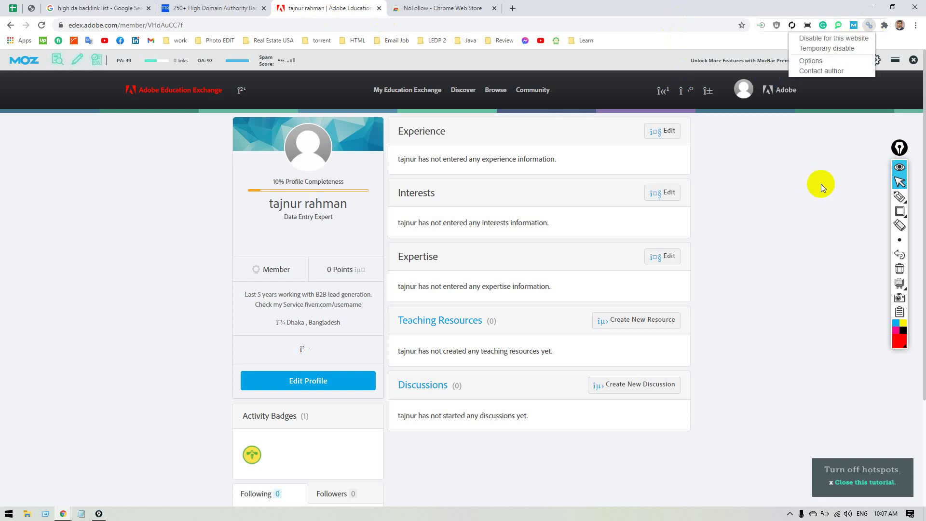
pyautogui.click(821, 184)
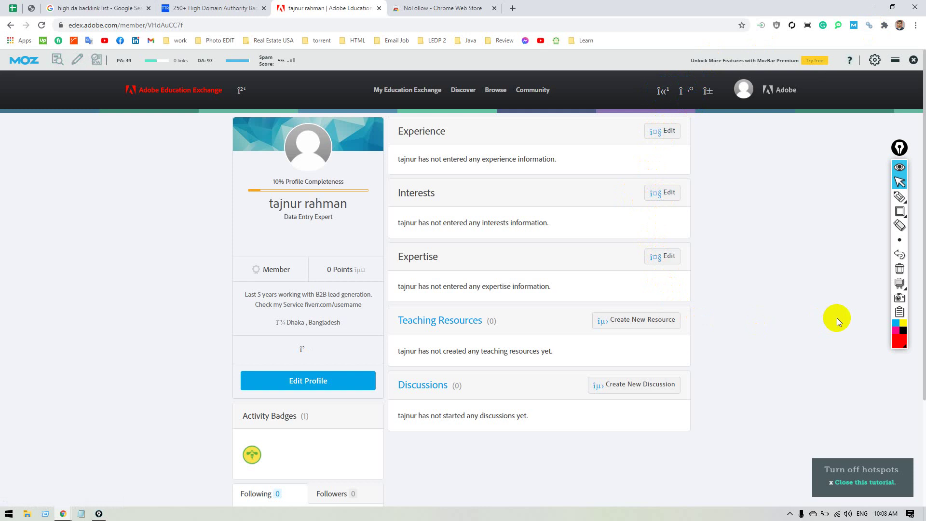
# Remove the NoFollow extension from Chrome.
pyautogui.rightClick(869, 27)
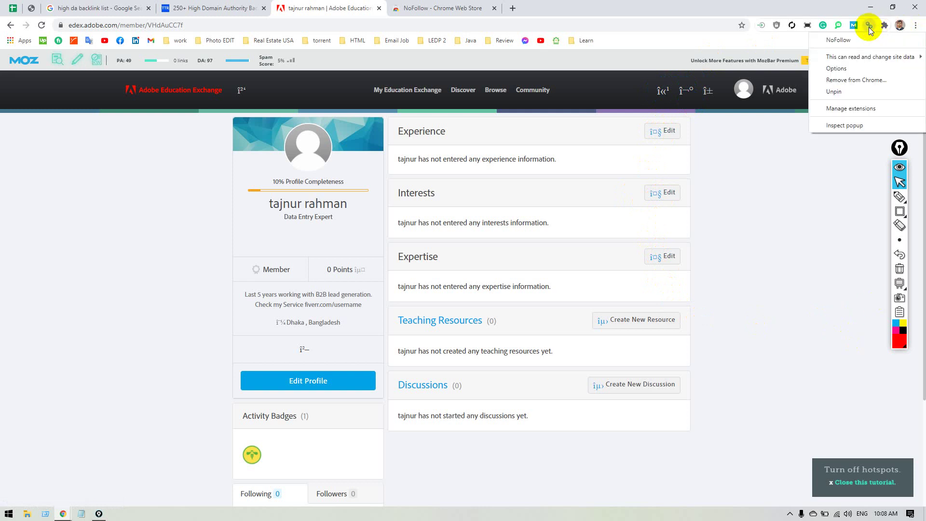
pyautogui.click(850, 80)
pyautogui.click(803, 97)
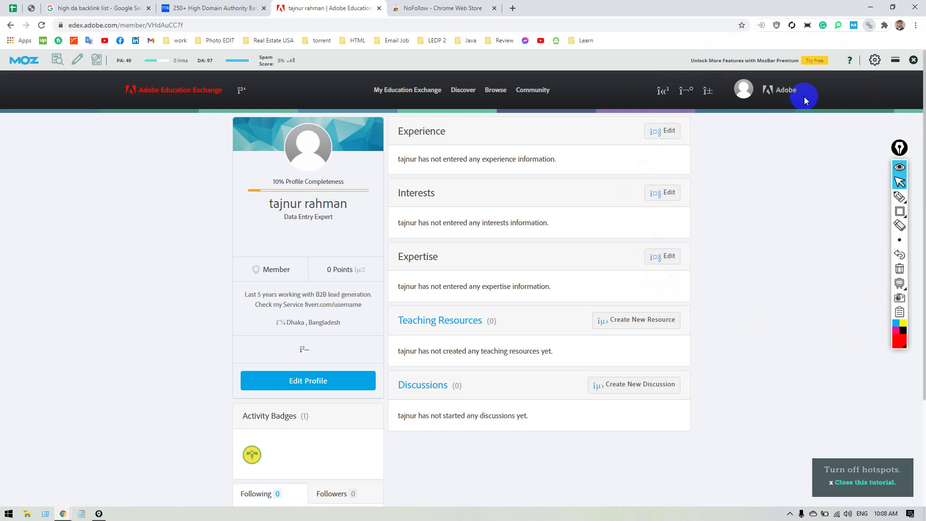
# Go back from the NoFollow store page to the 'do follow checker chrome extension' results.
pyautogui.click(458, 9)
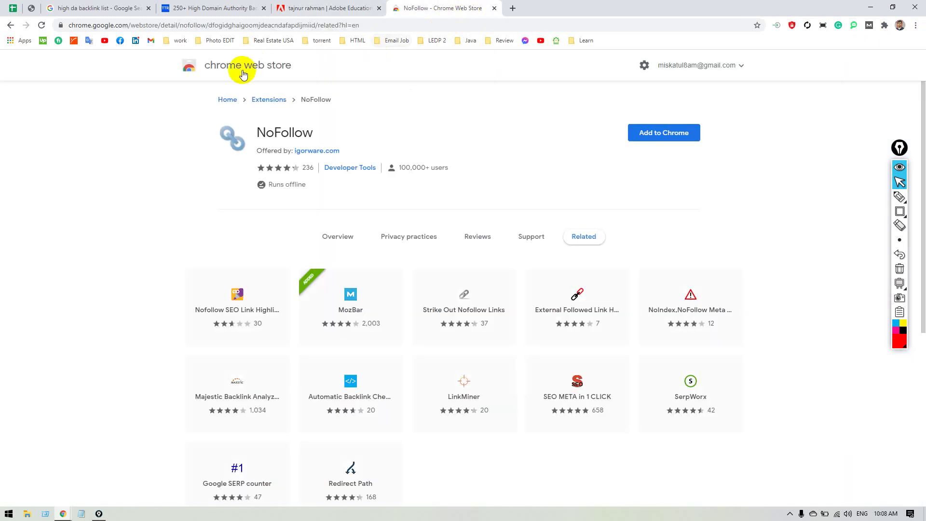
pyautogui.click(10, 26)
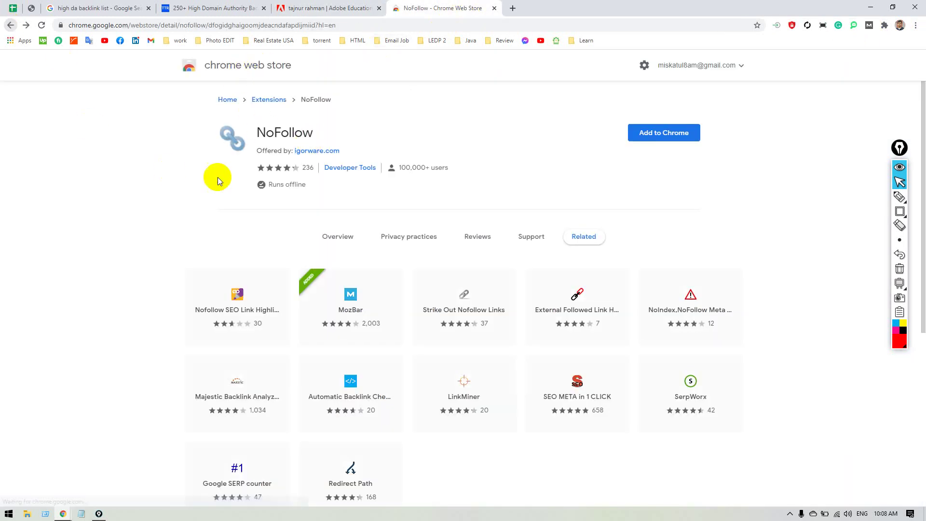
pyautogui.click(9, 26)
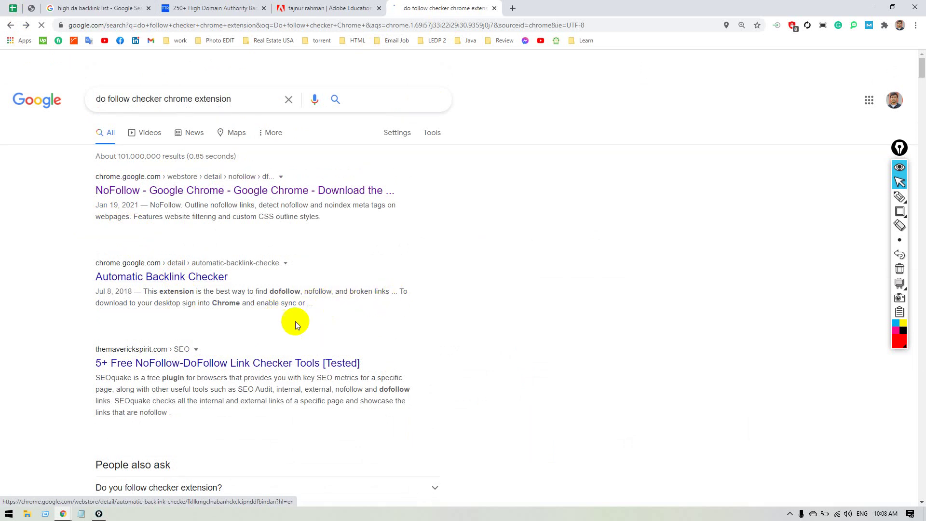
# Open Automatic Backlink Checker in a new tab and change the query to 'NO follow checker chrome extension'.
pyautogui.middleClick(145, 276)
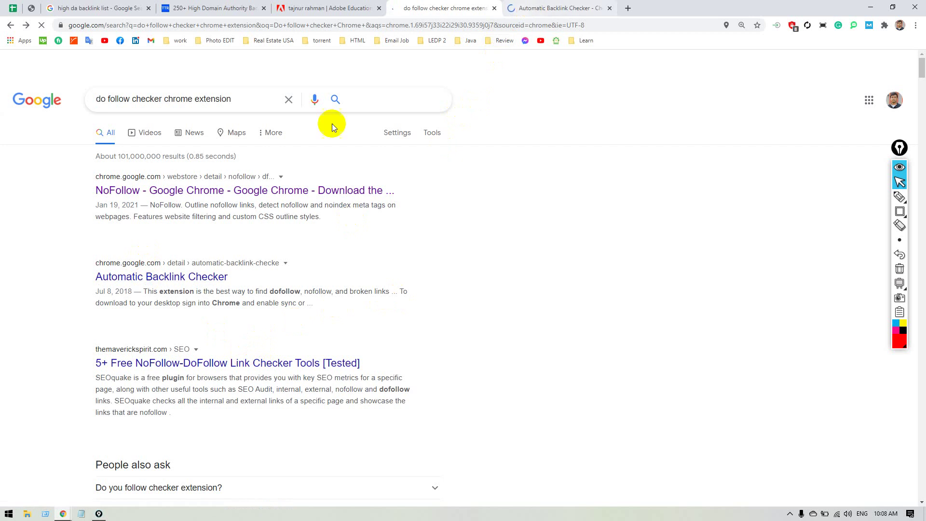
pyautogui.moveTo(106, 99); pyautogui.dragTo(90, 100)
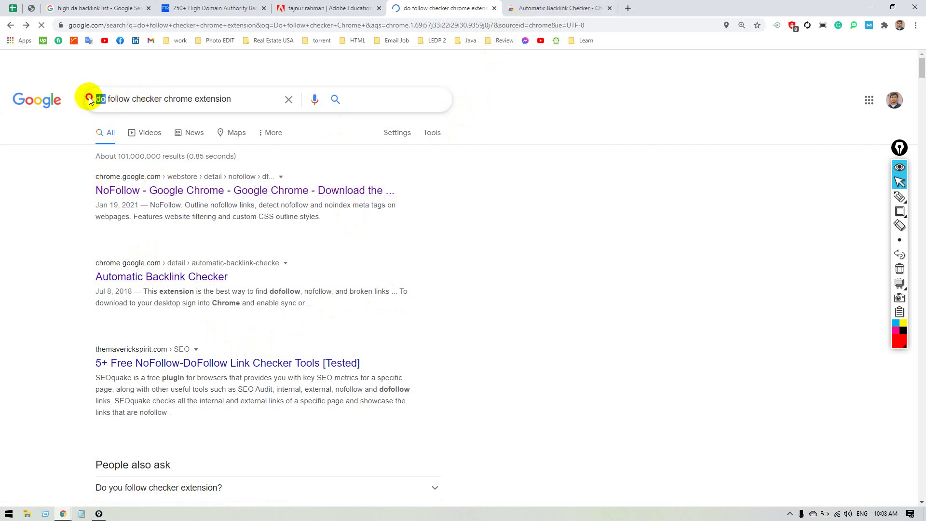
pyautogui.write('NO')
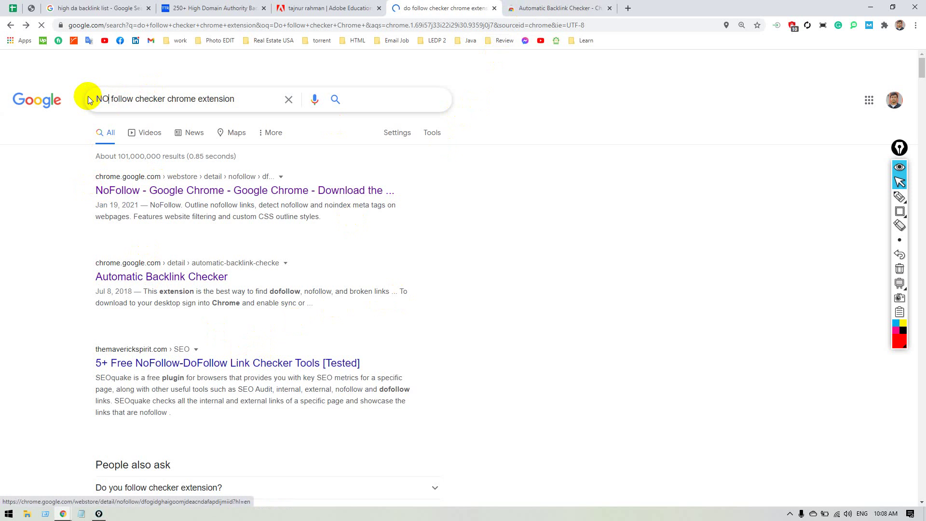
# Glance at the Automatic Backlink Checker store page, then scroll through the new search results.
pyautogui.click(544, 12)
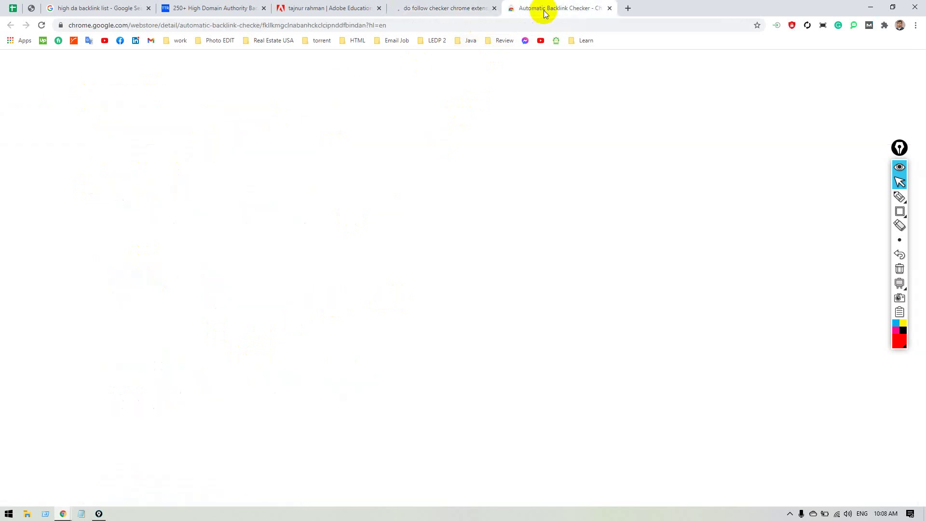
pyautogui.click(427, 15)
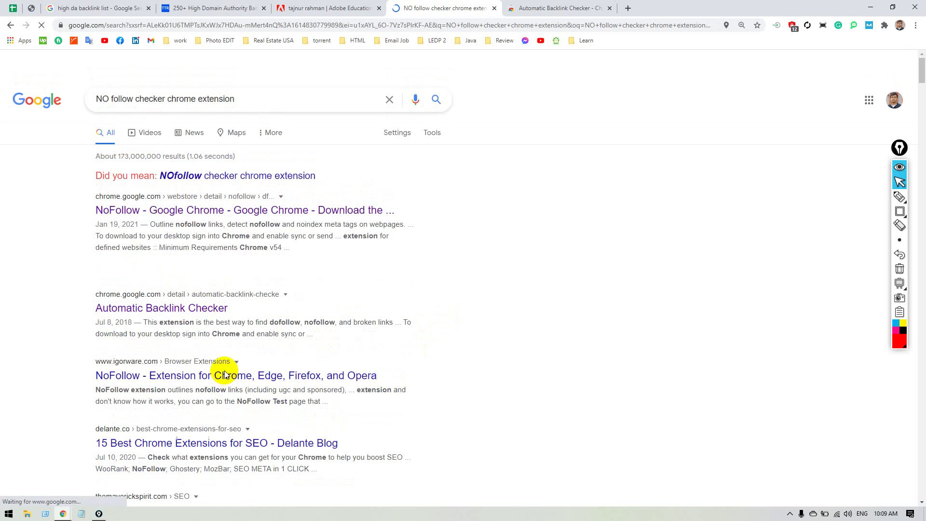
pyautogui.scroll(-3, 467, 345)
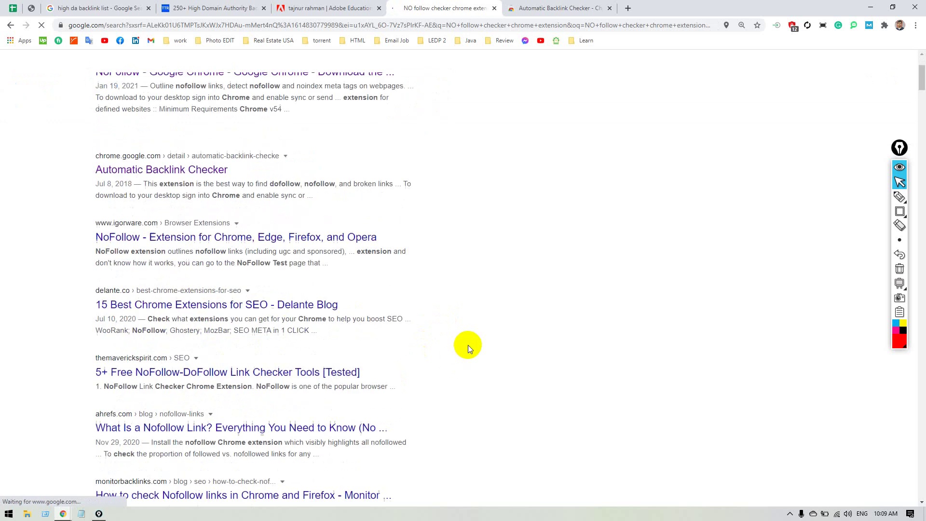
pyautogui.scroll(-1, 470, 345)
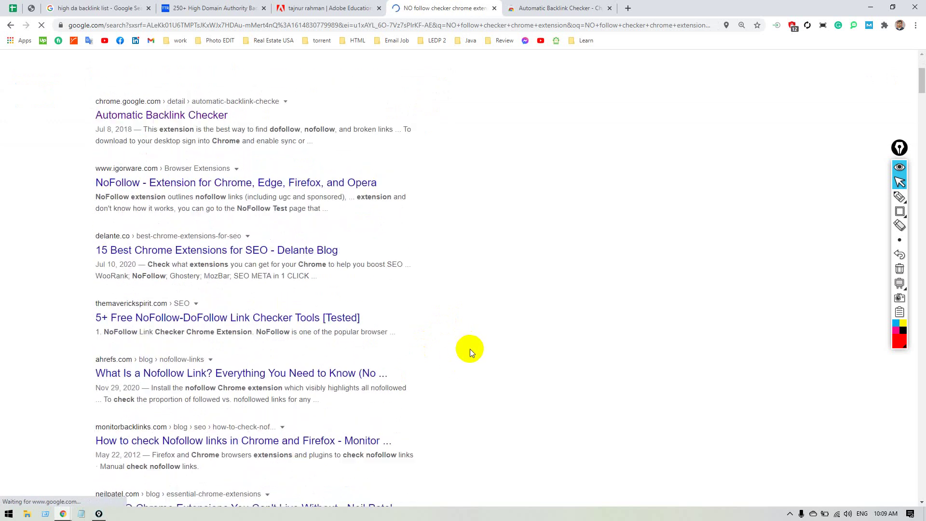
pyautogui.scroll(4, 469, 349)
pyautogui.scroll(-1, 473, 346)
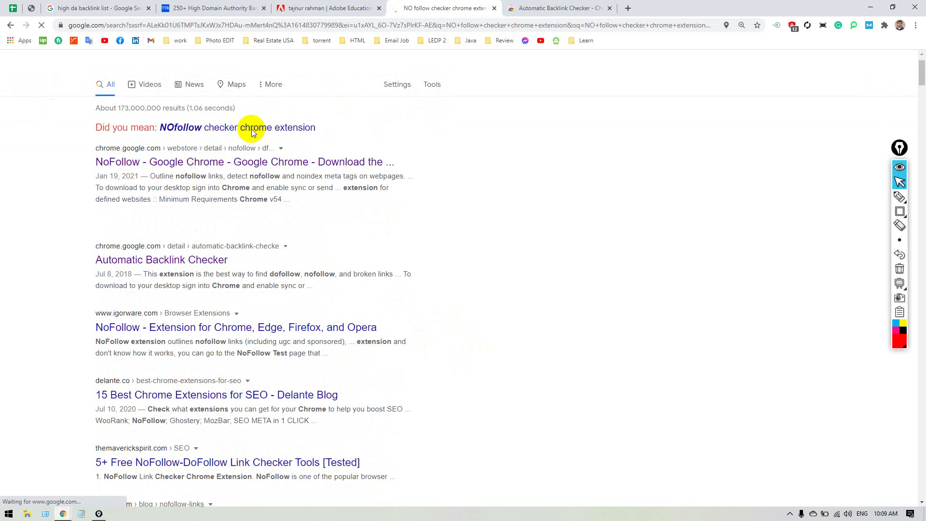
# Close the search results tab and add Automatic Backlink Checker to Chrome.
pyautogui.click(494, 8)
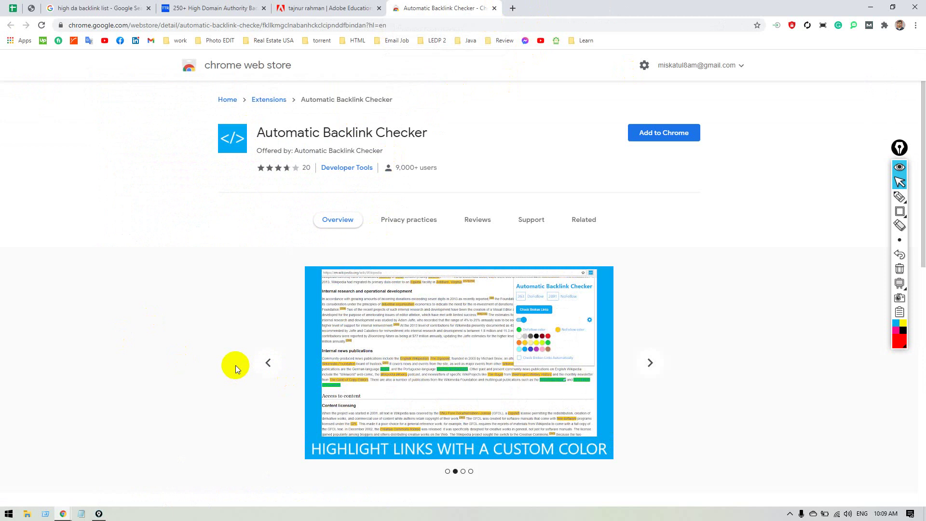
pyautogui.click(661, 132)
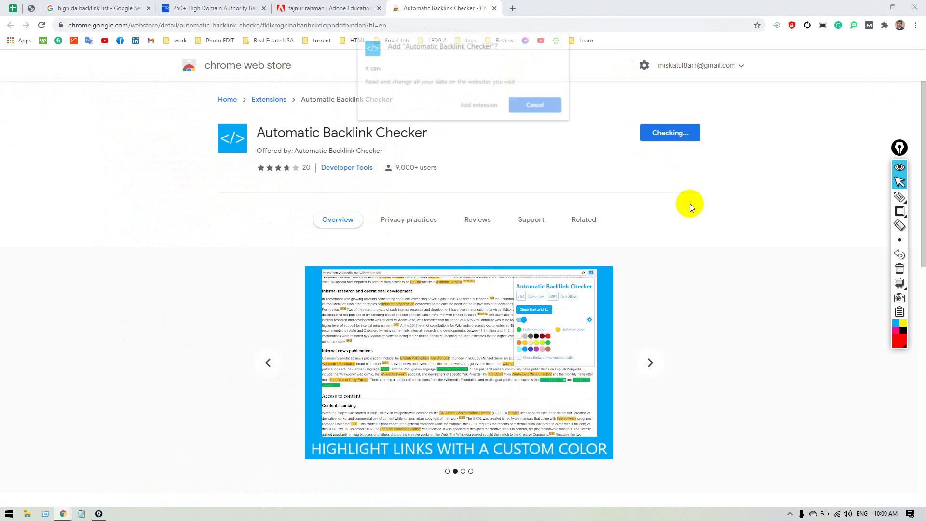
pyautogui.click(491, 107)
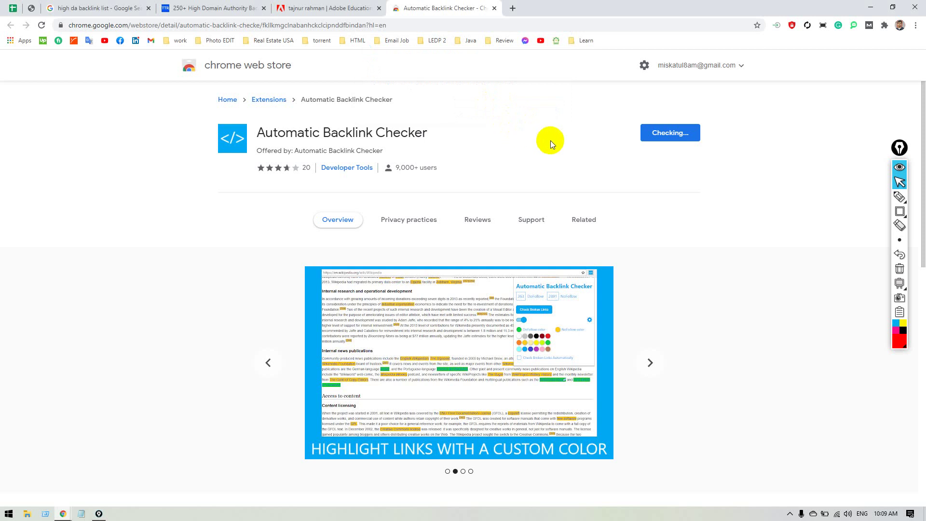
# Pin Automatic Backlink Checker to the toolbar and return to the Adobe Education Exchange profile.
pyautogui.click(884, 25)
pyautogui.scroll(-1, 839, 280)
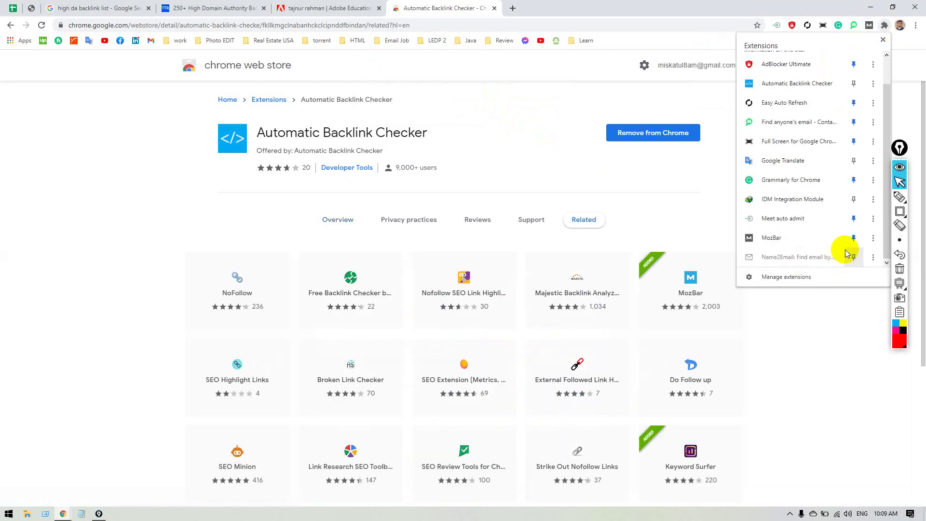
pyautogui.scroll(1, 849, 164)
pyautogui.click(853, 115)
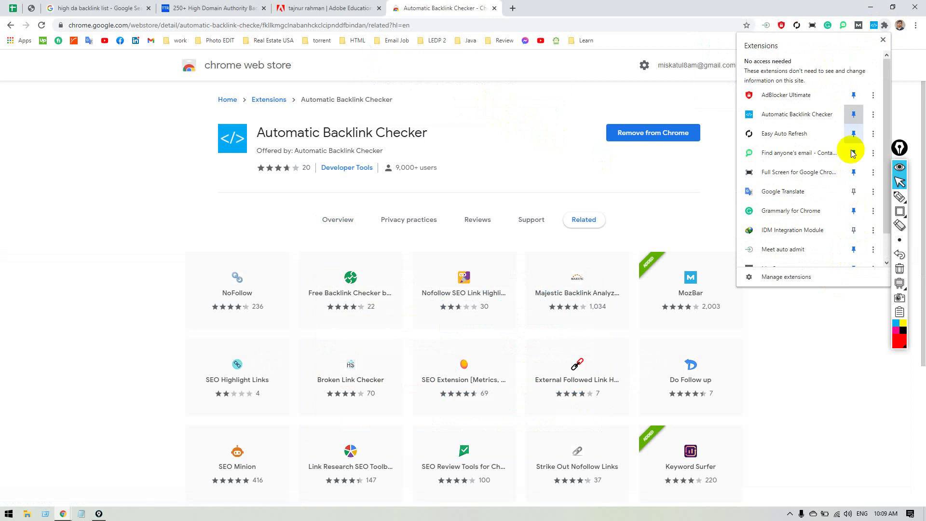
pyautogui.click(841, 342)
pyautogui.click(324, 9)
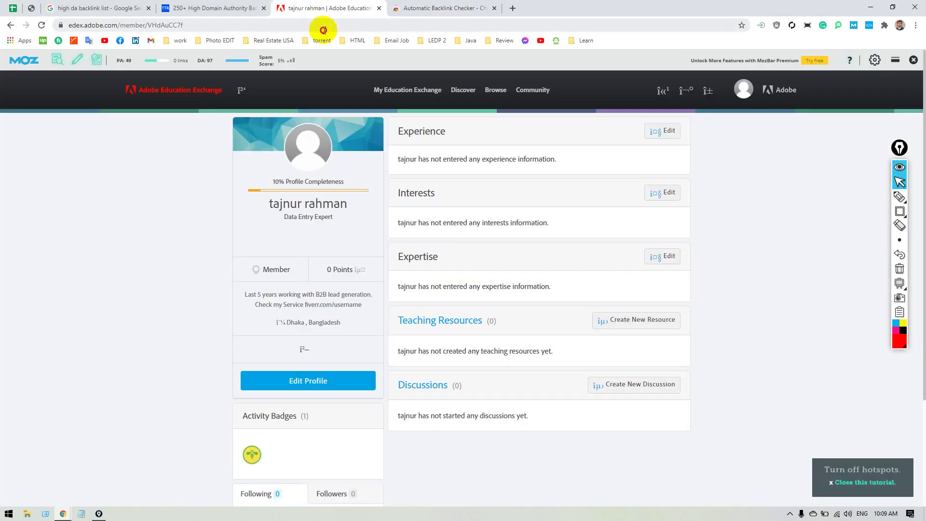
# Reload the profile page and view its DoFollow and NoFollow link counts.
pyautogui.click(324, 25)
pyautogui.press('Return')
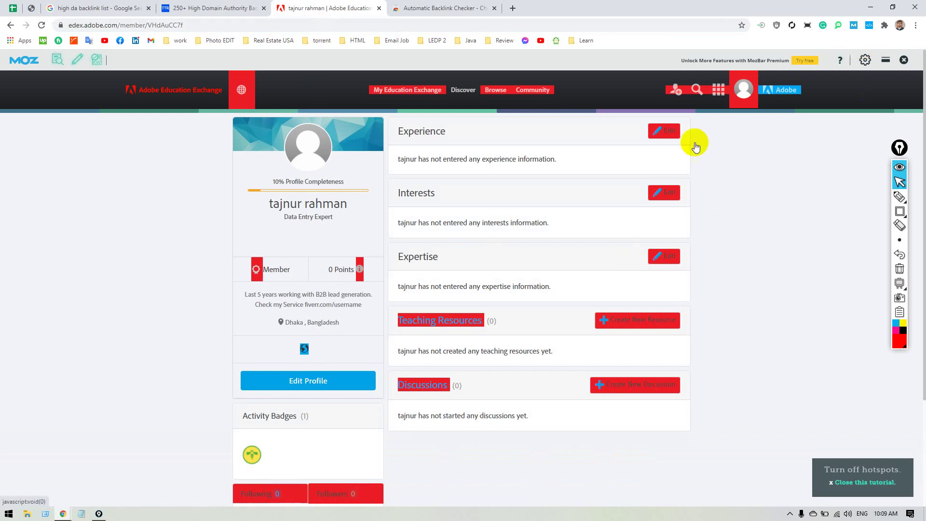
pyautogui.click(868, 25)
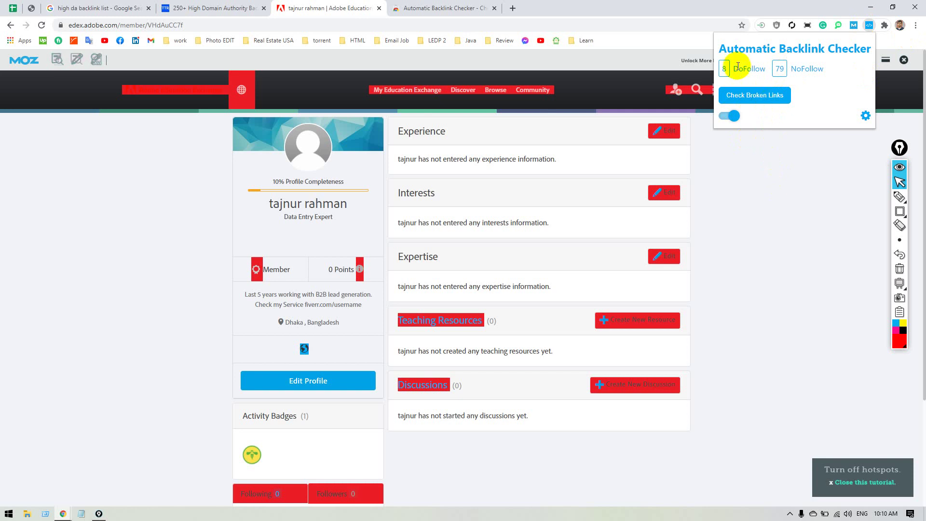
pyautogui.click(764, 170)
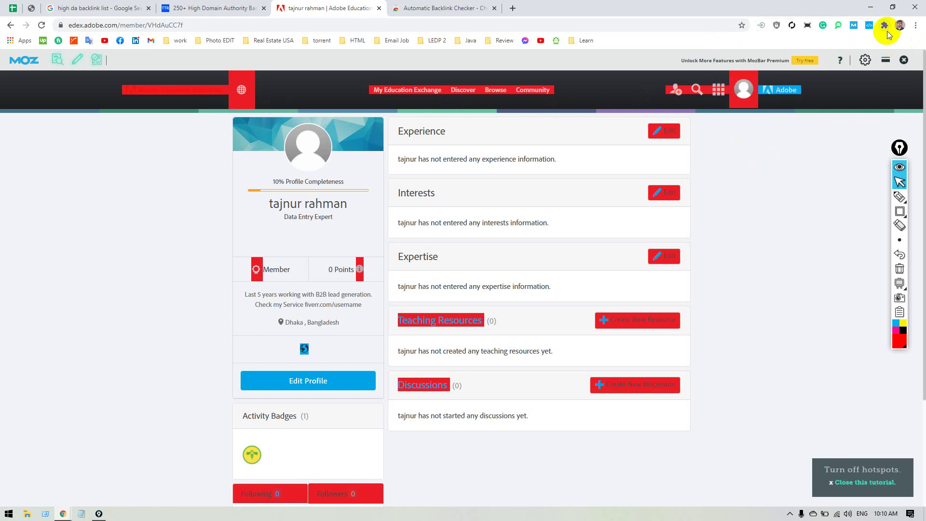
# Open Automatic Backlink Checker's Chrome Web Store page from its toolbar icon menu.
pyautogui.click(869, 25)
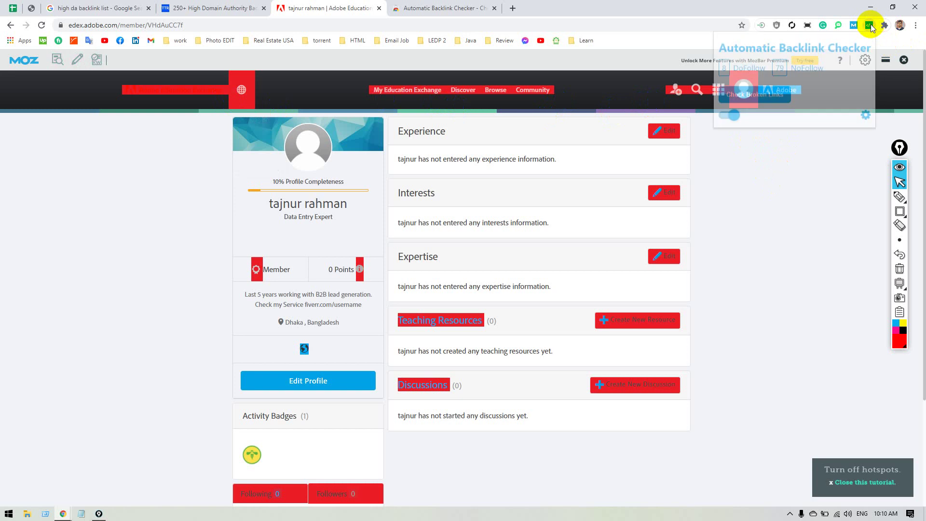
pyautogui.rightClick(871, 27)
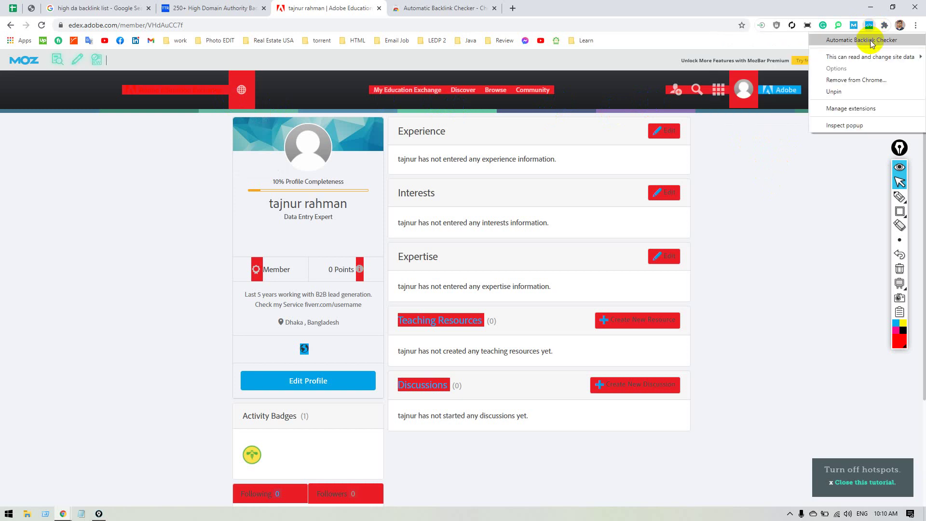
pyautogui.click(870, 40)
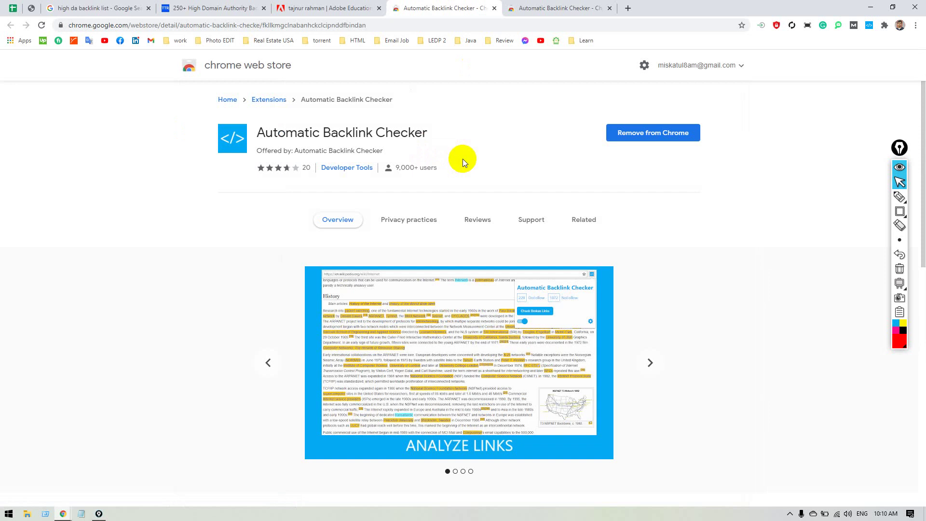
# Browse the checker's feature screenshots, then show the profile's 8 DoFollow and 79 NoFollow links.
pyautogui.click(649, 362)
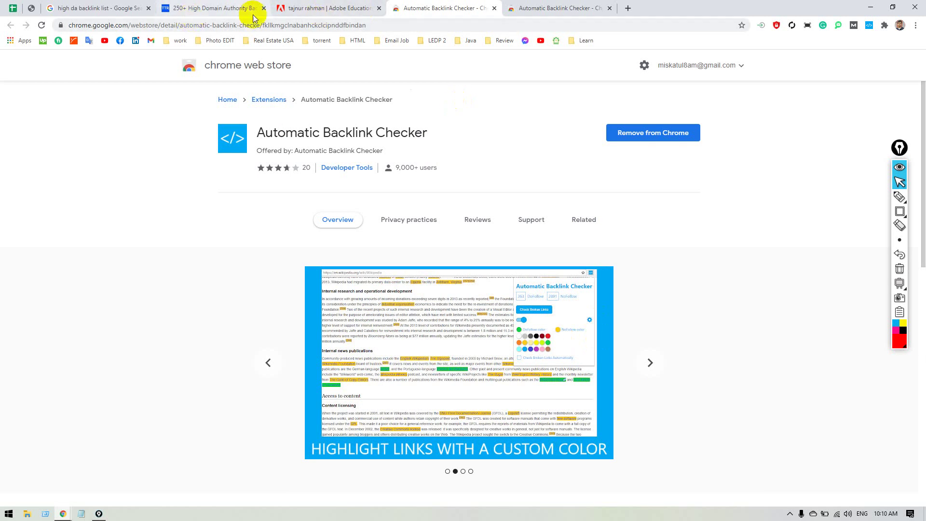
pyautogui.click(295, 8)
pyautogui.click(870, 28)
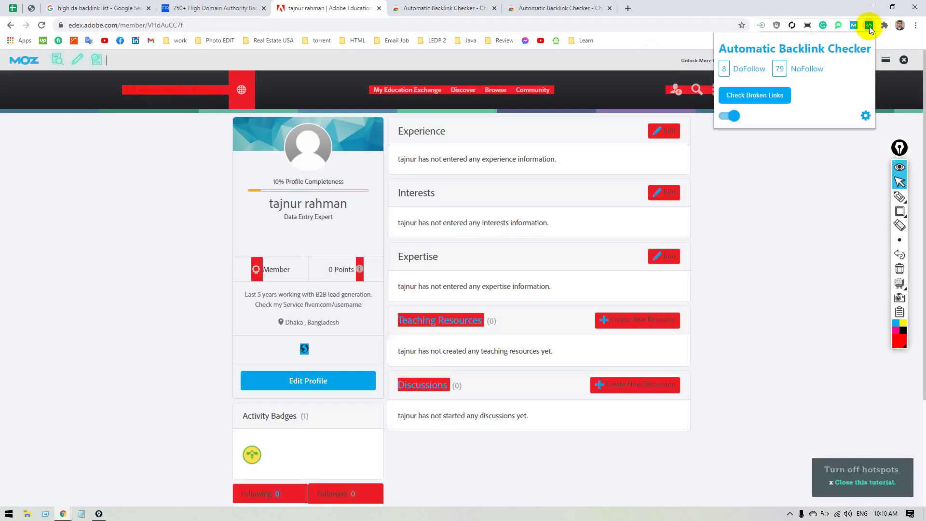
# View the highlight colour settings, then switch Automatic Backlink Checker's link highlighting off.
pyautogui.click(865, 117)
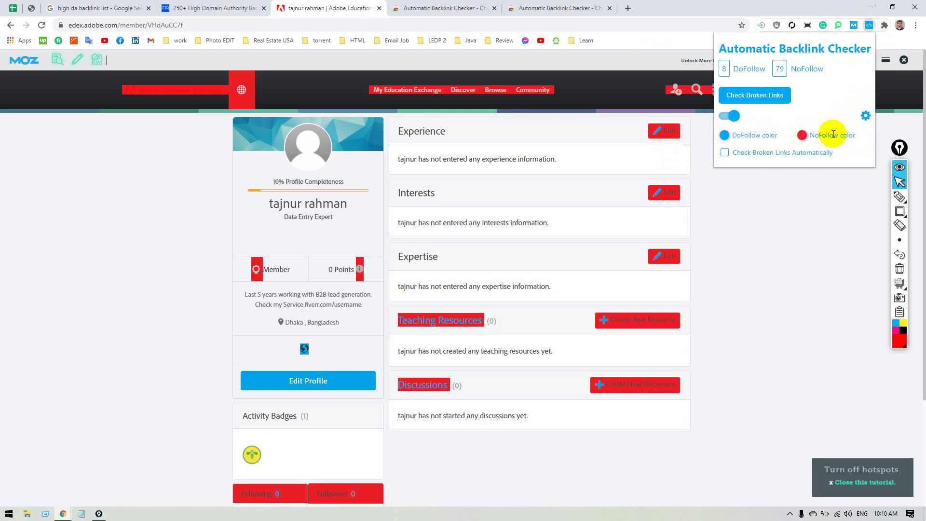
pyautogui.click(343, 325)
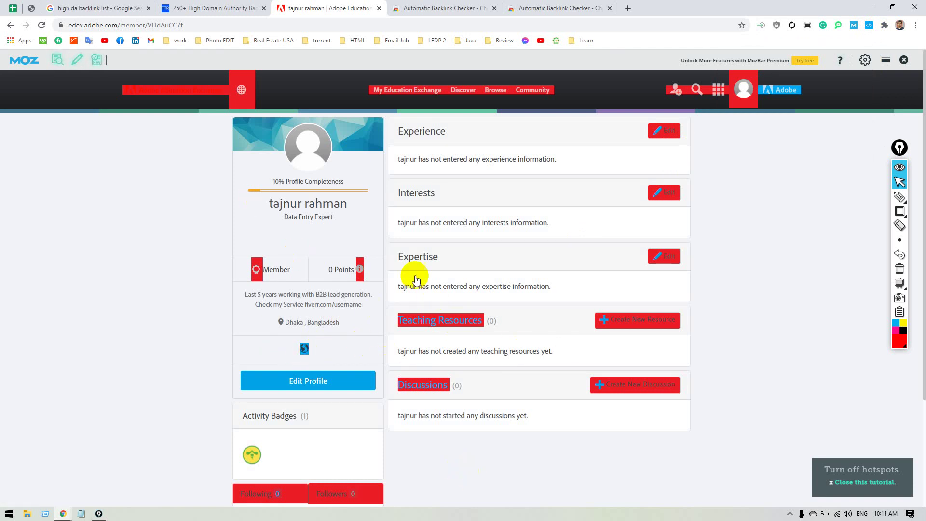
pyautogui.click(868, 24)
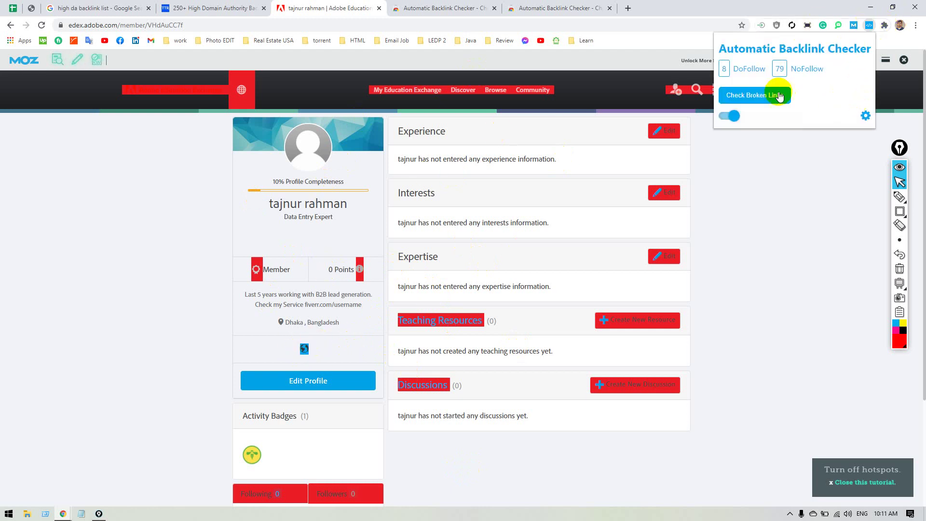
pyautogui.click(731, 116)
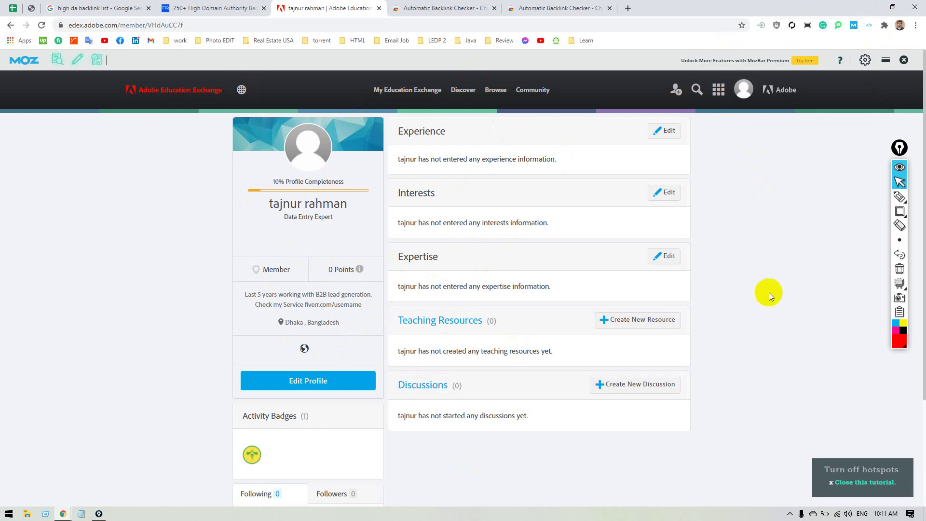
pyautogui.scroll(-3, 778, 285)
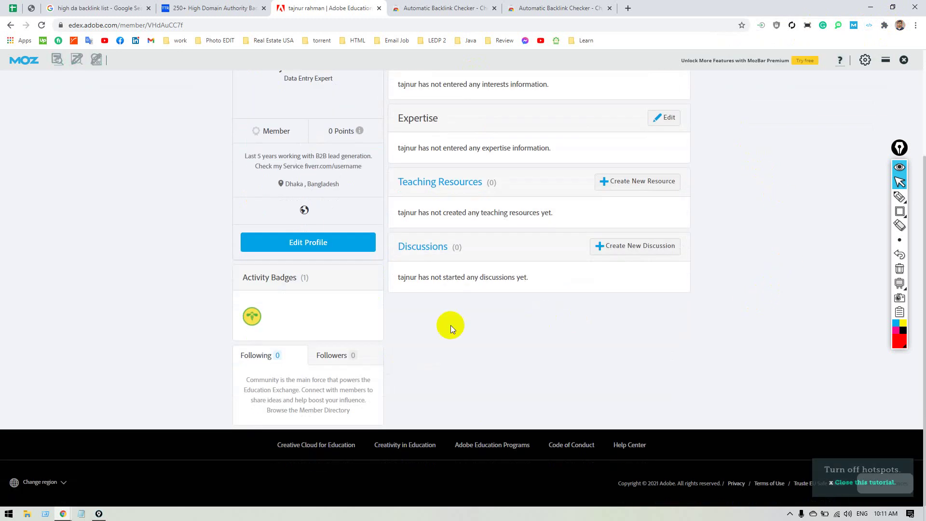
pyautogui.scroll(3, 451, 325)
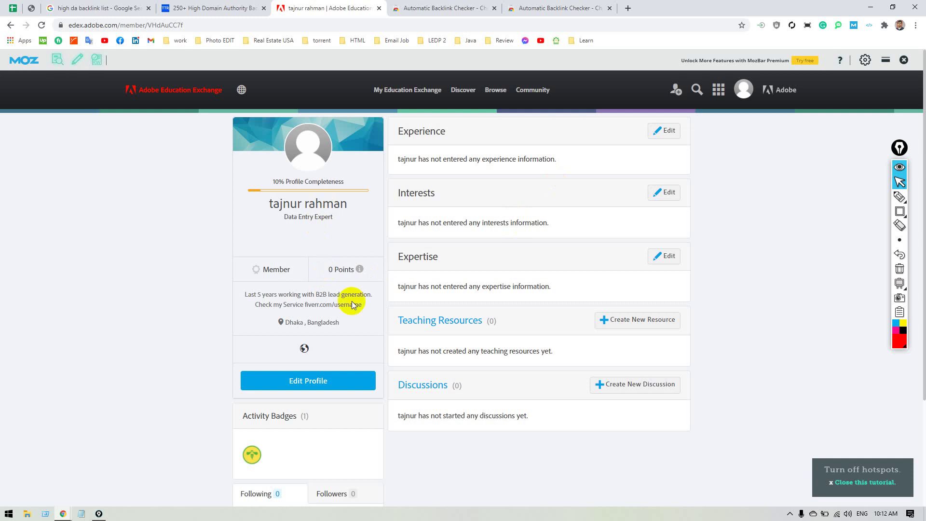
pyautogui.rightClick(14, 514)
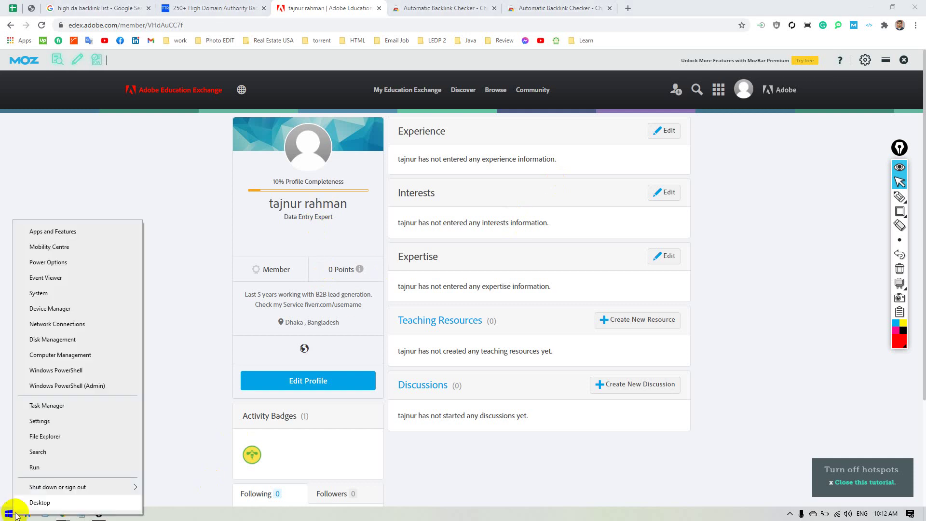
# Search the Start menu for 'Exce' and launch Excel 2019 to its new workbook options.
pyautogui.click(7, 515)
pyautogui.click(8, 515)
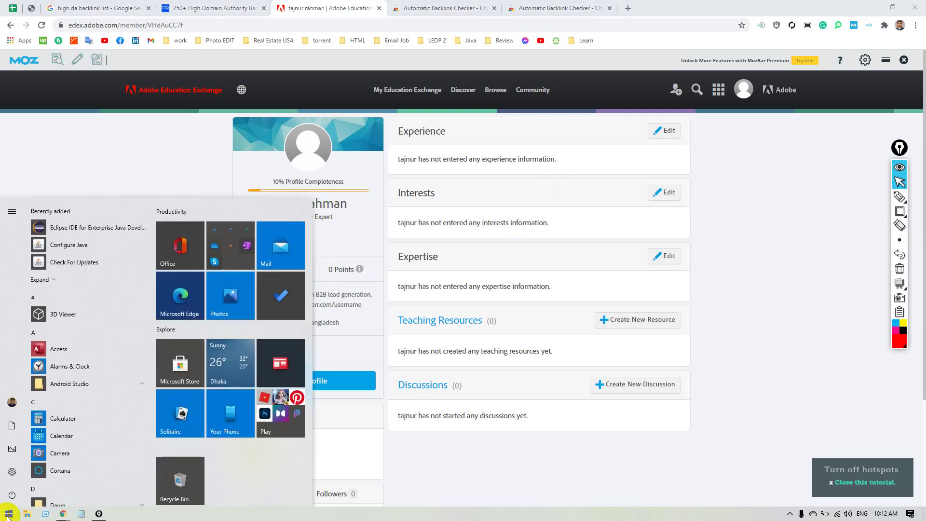
pyautogui.write('Excel')
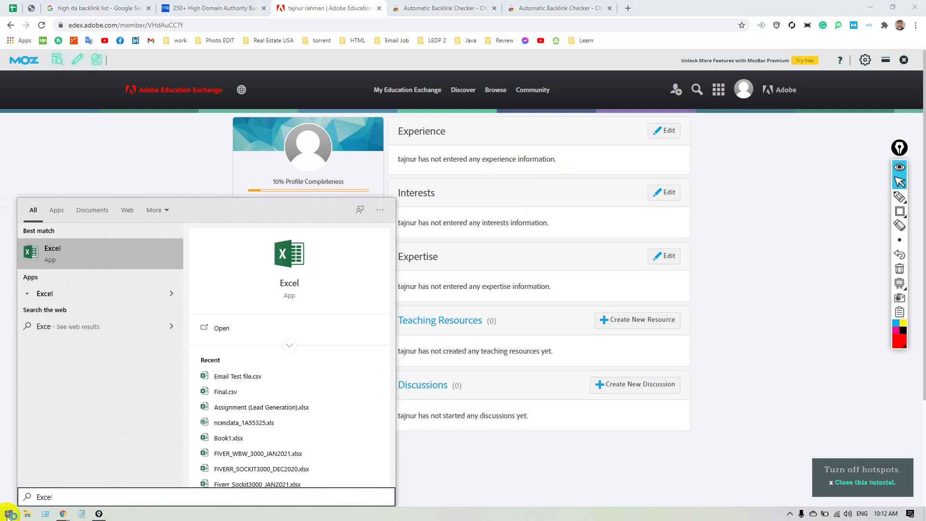
pyautogui.press('Return')
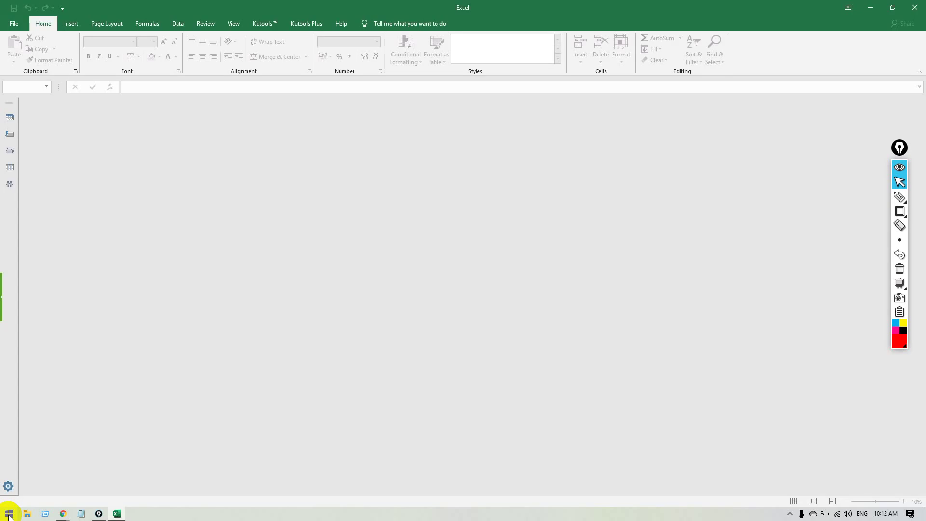
pyautogui.click(18, 25)
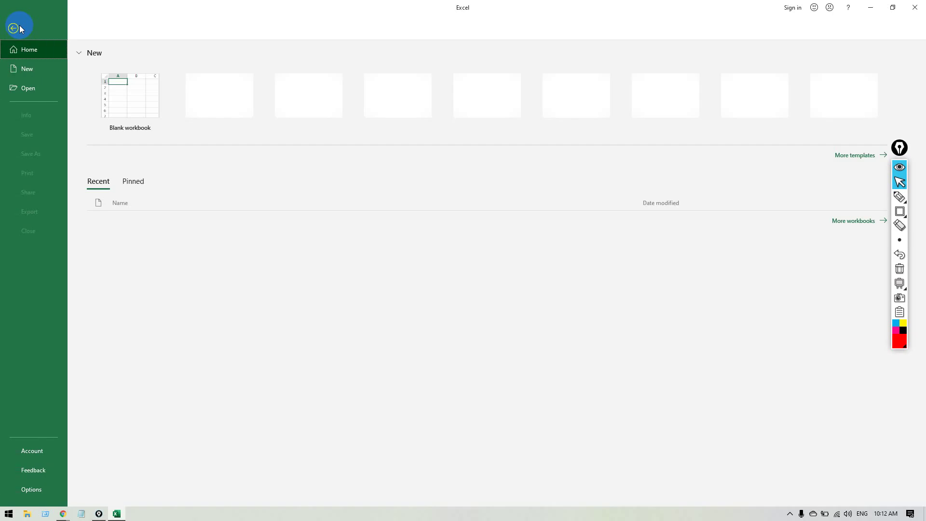
# Create the blank workbook Book1, then minimize the Excel and browser windows.
pyautogui.click(142, 102)
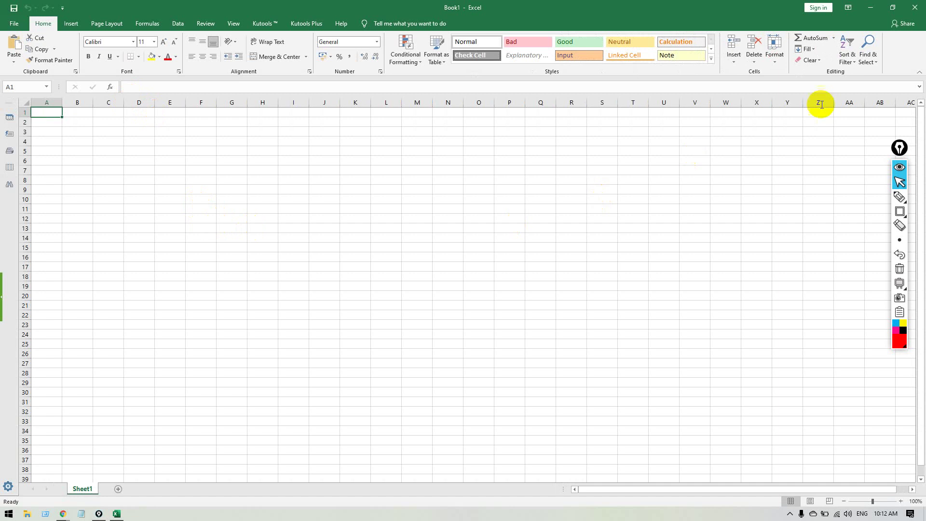
pyautogui.click(875, 6)
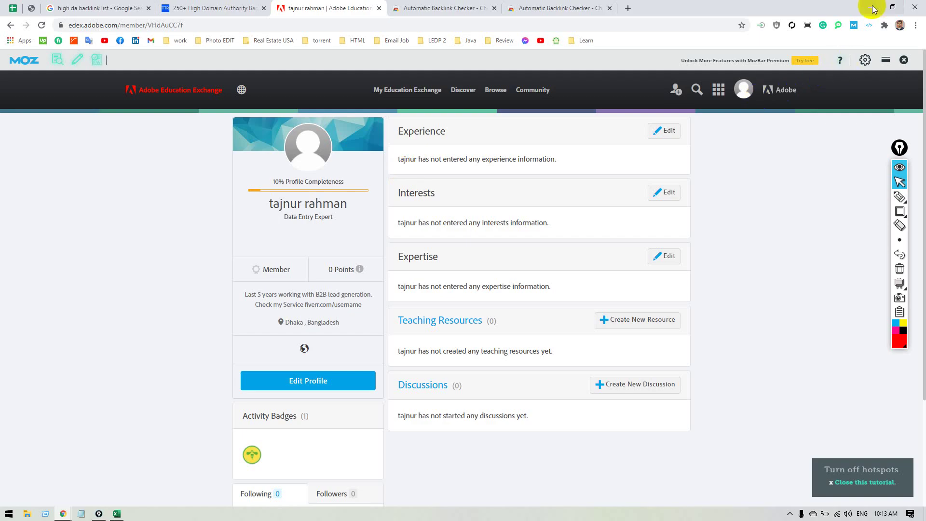
pyautogui.click(872, 7)
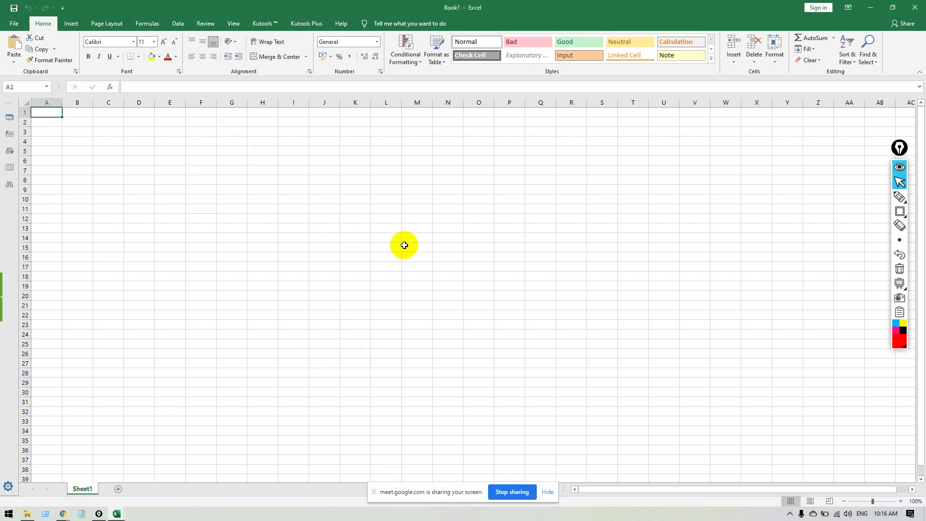
pyautogui.scroll(2, 404, 245)
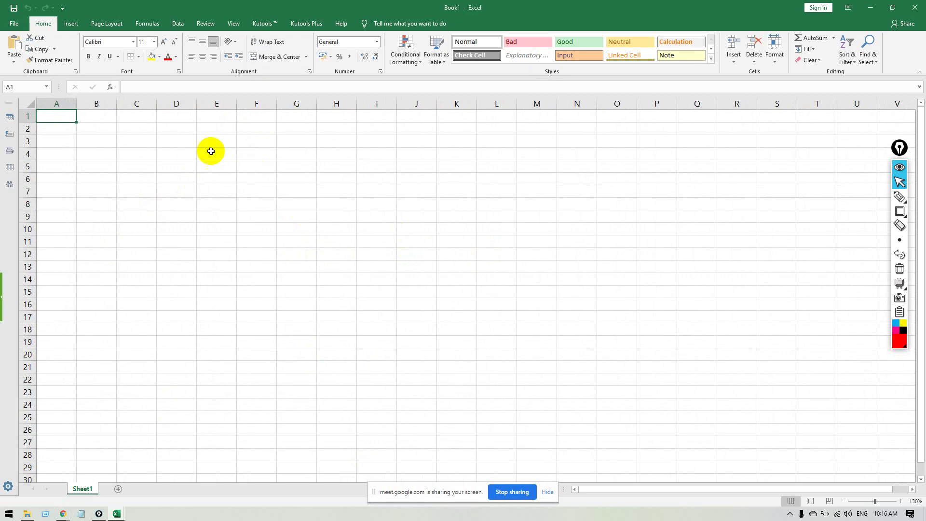
# Widen column A, enter 'Oder Code:' in A1, and widen column B to about 12.43.
pyautogui.moveTo(76, 101); pyautogui.dragTo(167, 118)
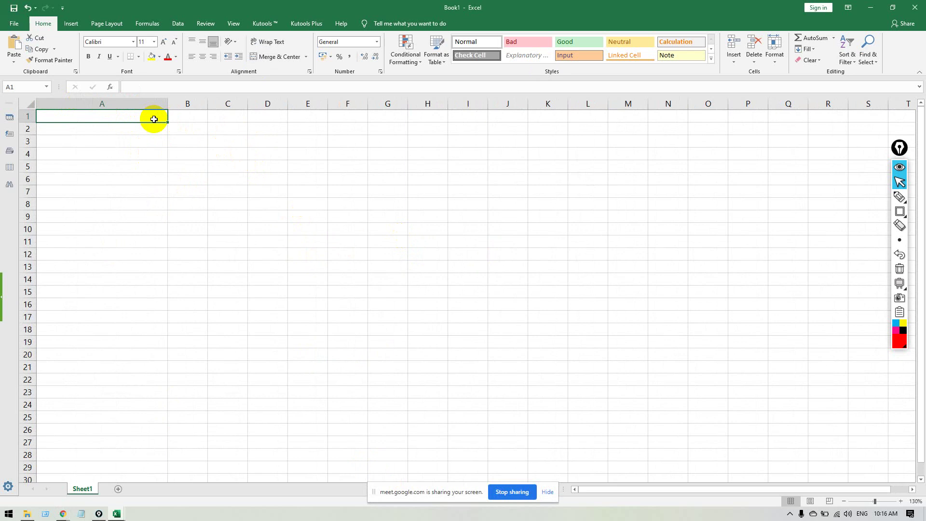
pyautogui.write('Oder ')
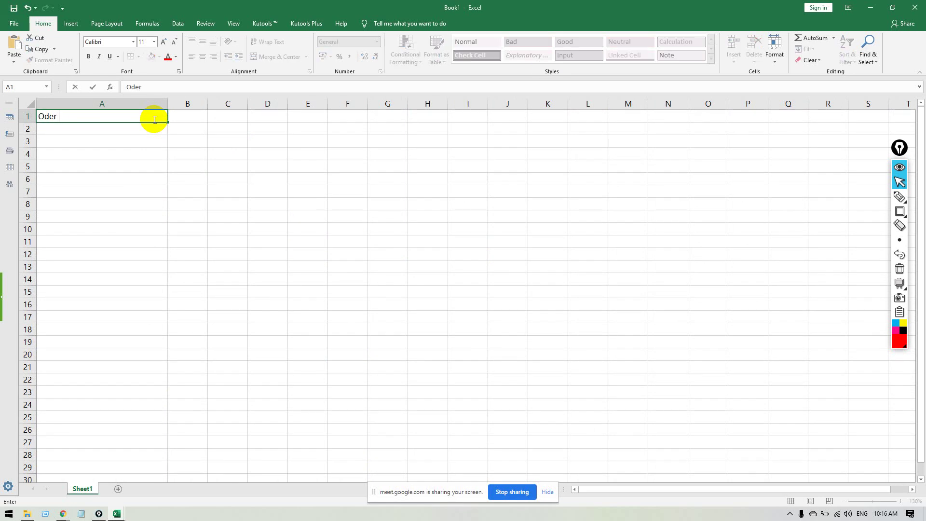
pyautogui.write('Code:')
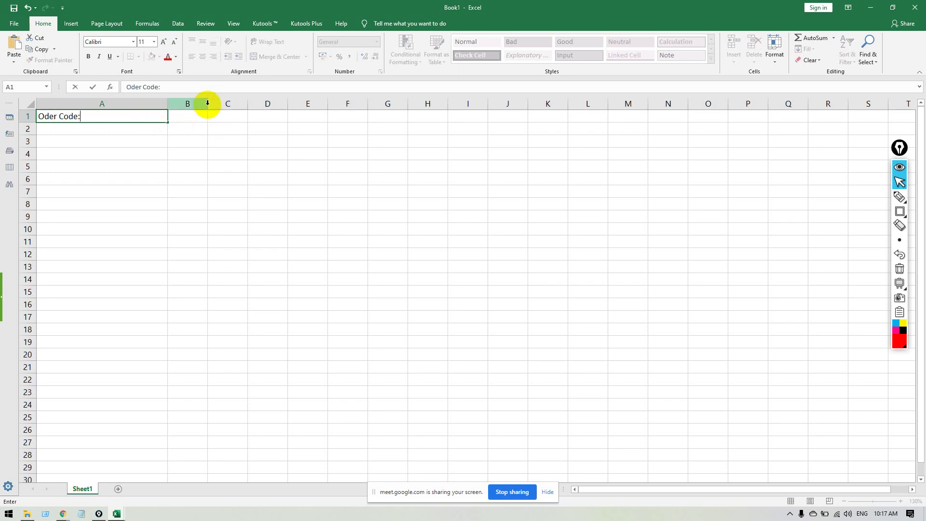
pyautogui.click(192, 140)
pyautogui.moveTo(207, 101); pyautogui.dragTo(225, 102)
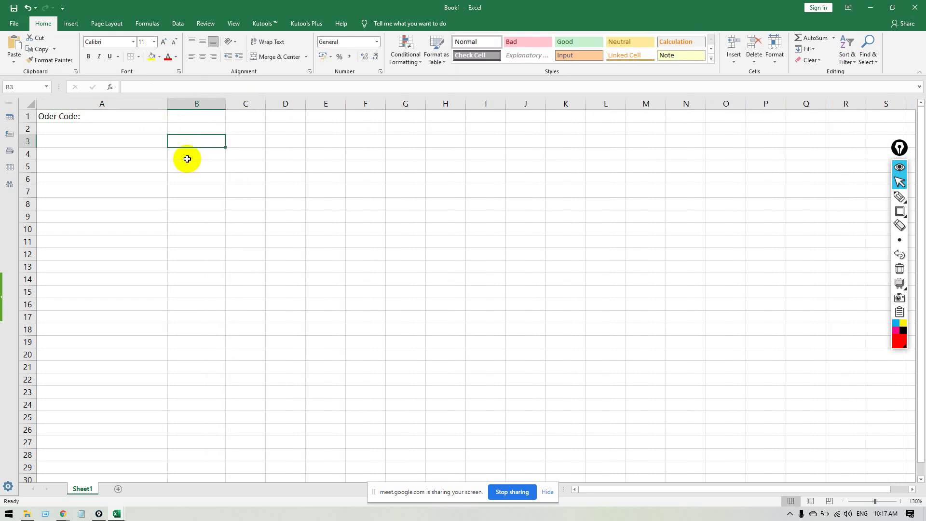
# Enter 'Email Usename:' in A2 and 'Email Password:' in A3.
pyautogui.click(111, 128)
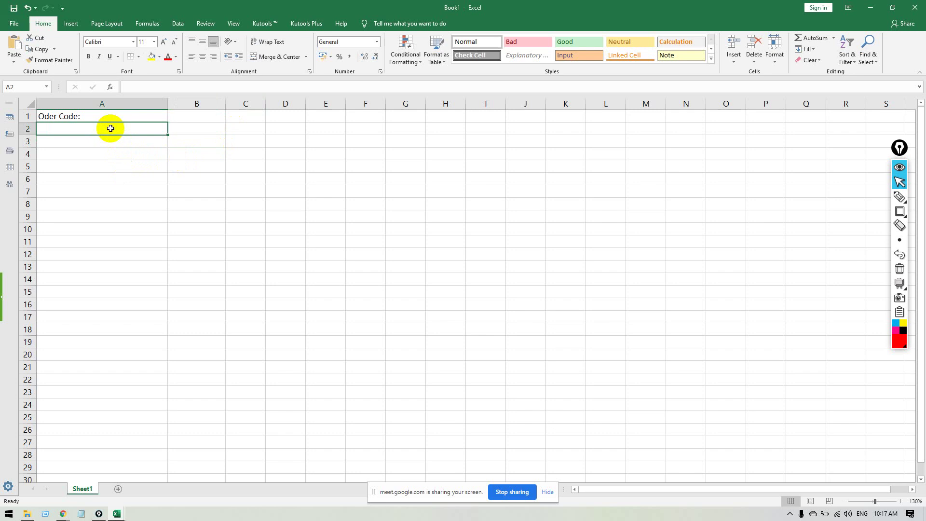
pyautogui.write('Email ')
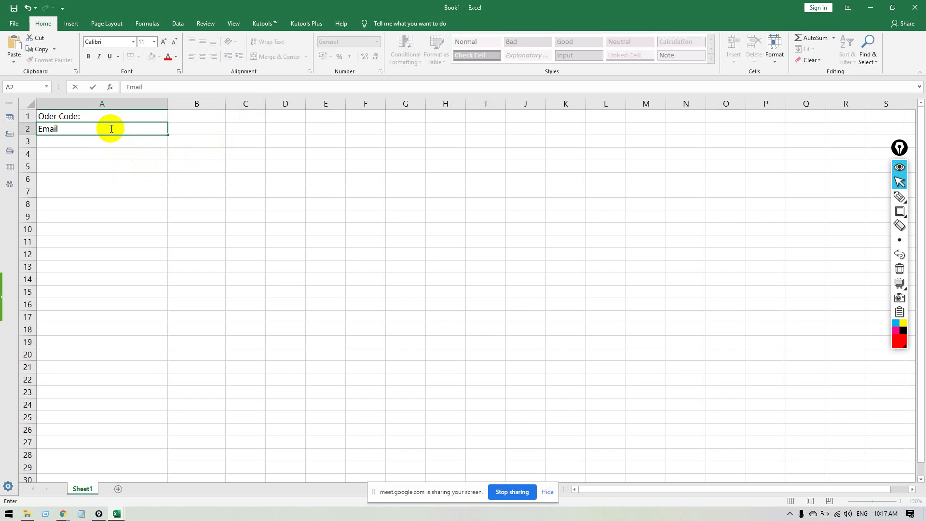
pyautogui.write('Usename:')
pyautogui.press('Return')
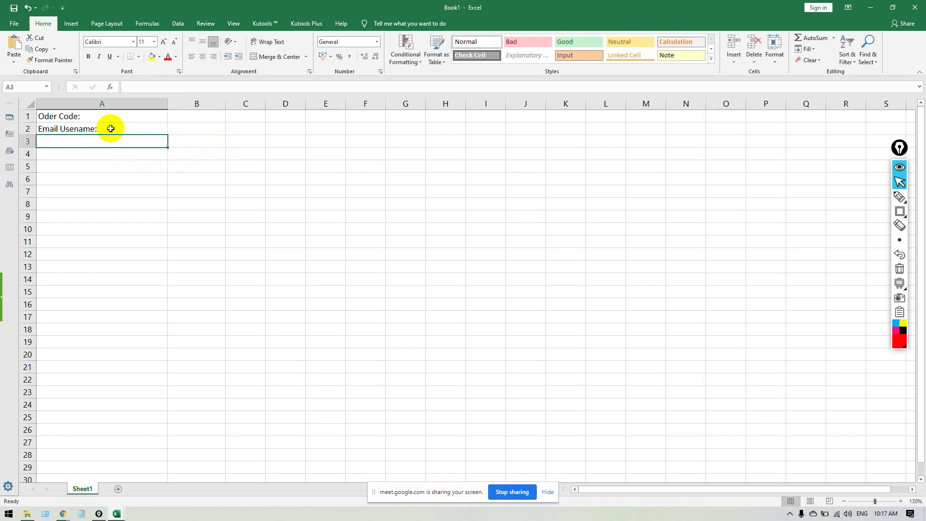
pyautogui.write('Email Pa')
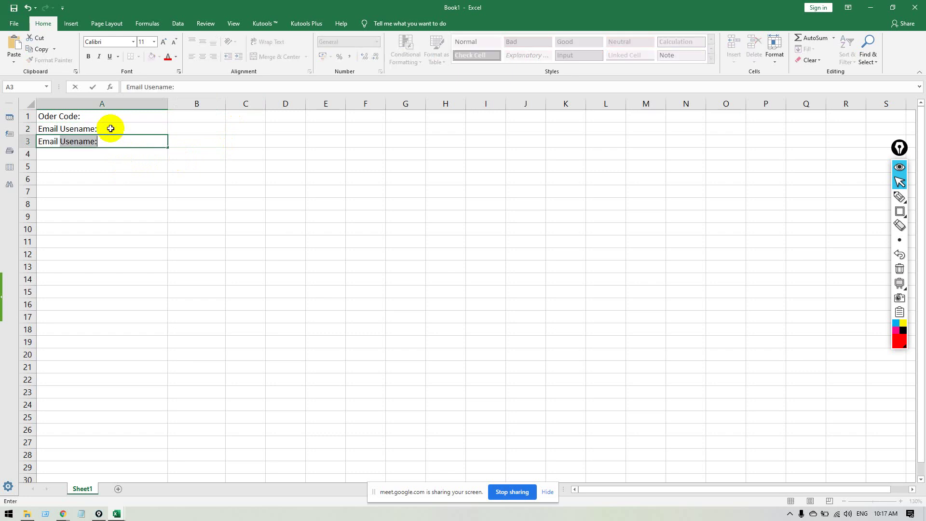
pyautogui.write('ssword')
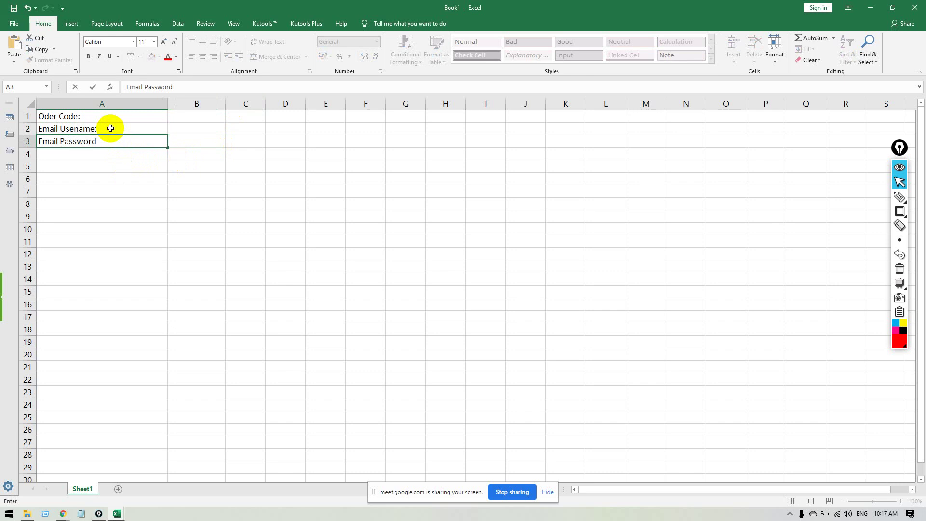
pyautogui.write(':L')
pyautogui.press('BackSpace')
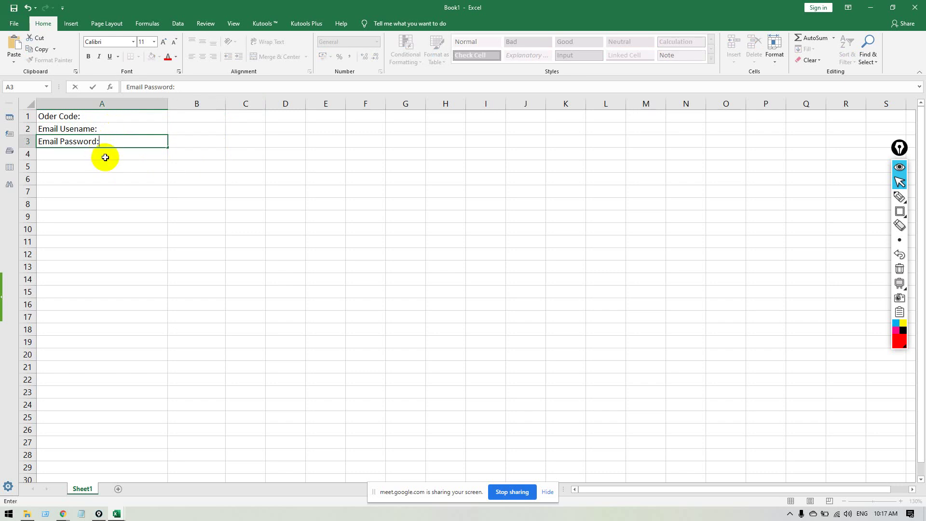
pyautogui.click(105, 157)
# Enter the labels URL, Keyword and Description in A4 through A6.
pyautogui.write('URL')
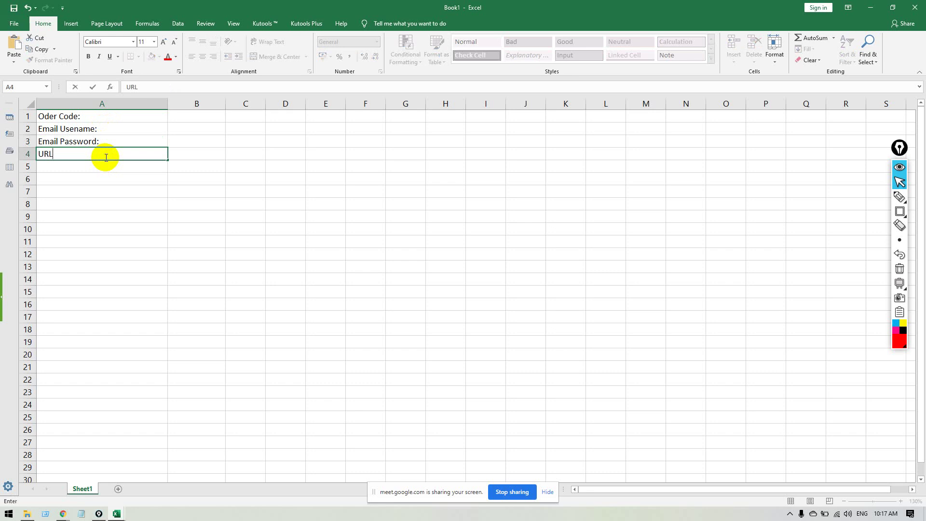
pyautogui.press('Return')
pyautogui.write('Ke')
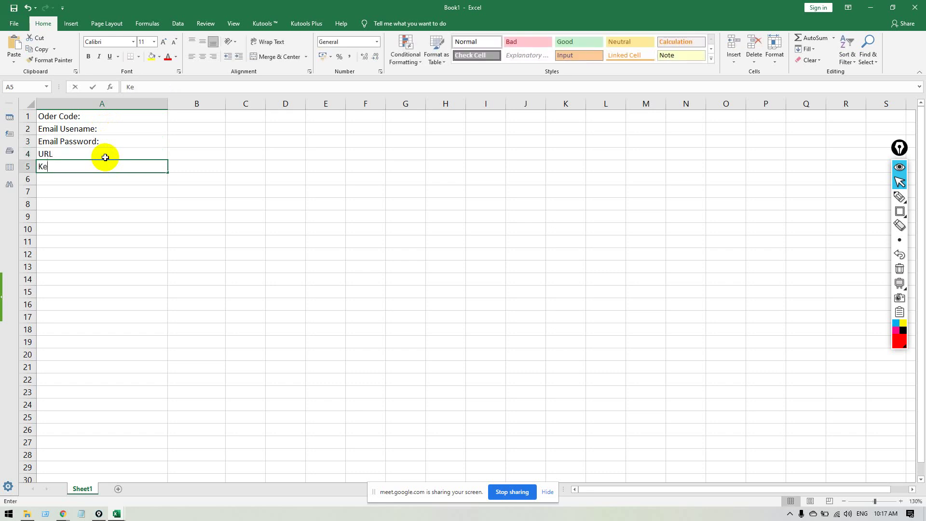
pyautogui.write('yword')
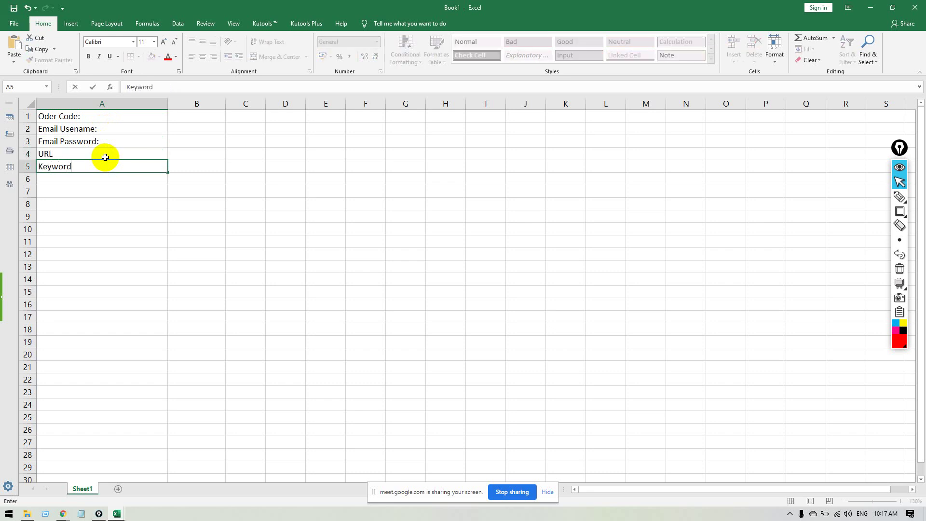
pyautogui.press('Return')
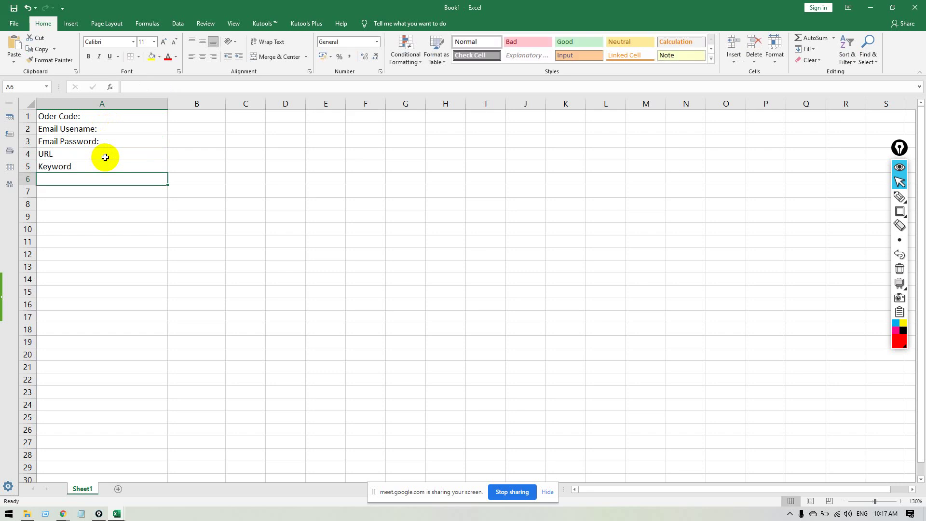
pyautogui.write('Des')
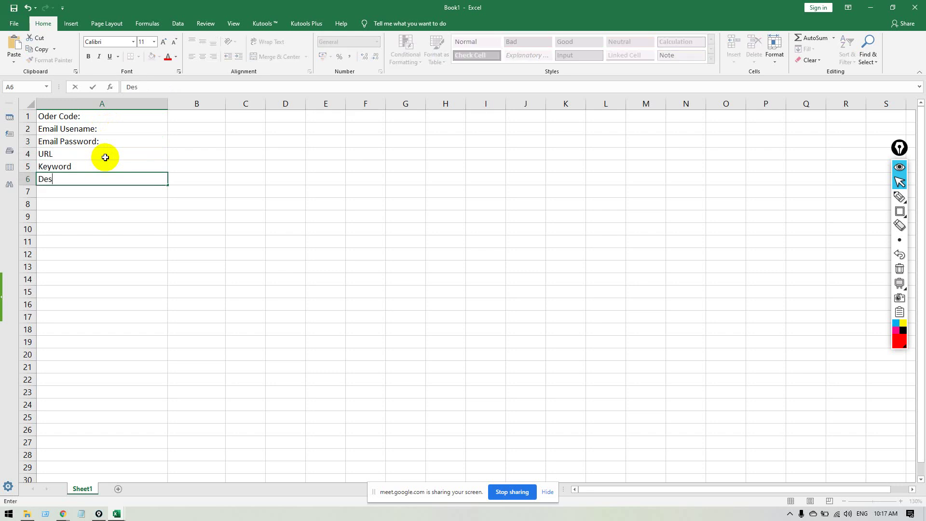
pyautogui.write('crip')
pyautogui.write('tion')
pyautogui.click(268, 180)
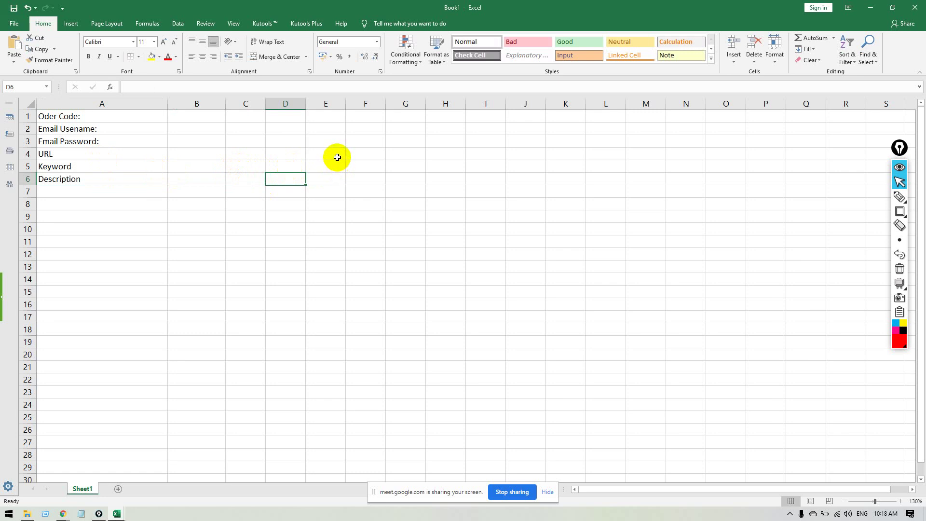
pyautogui.click(97, 192)
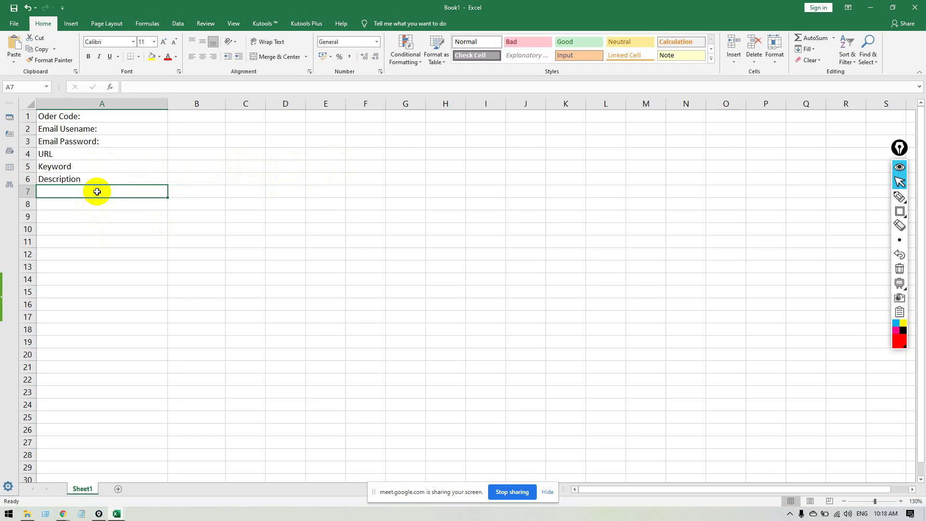
# Enter the headers Domain's Name and DA in A7 and B7.
pyautogui.write('Domain')
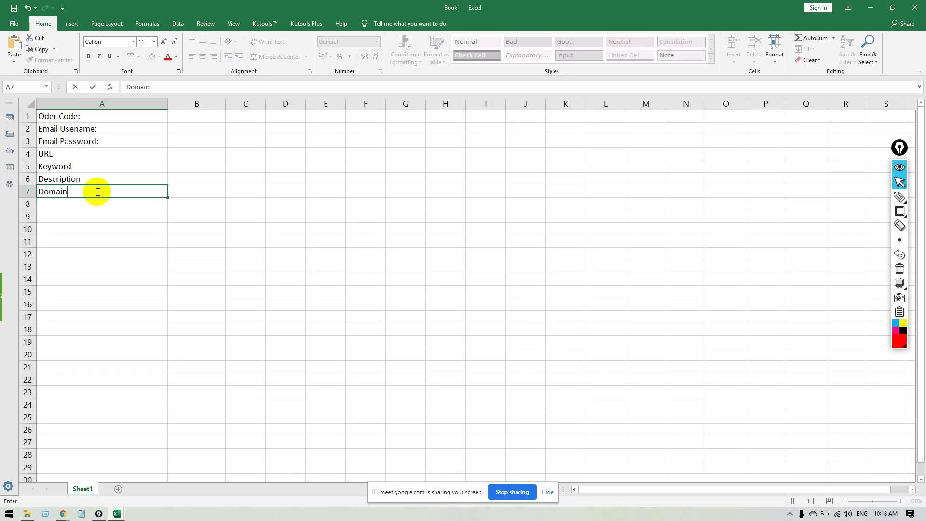
pyautogui.write('"s')
pyautogui.press('BackSpace')
pyautogui.press('BackSpace')
pyautogui.press('BackSpace')
pyautogui.write("'s Name")
pyautogui.press('Tab')
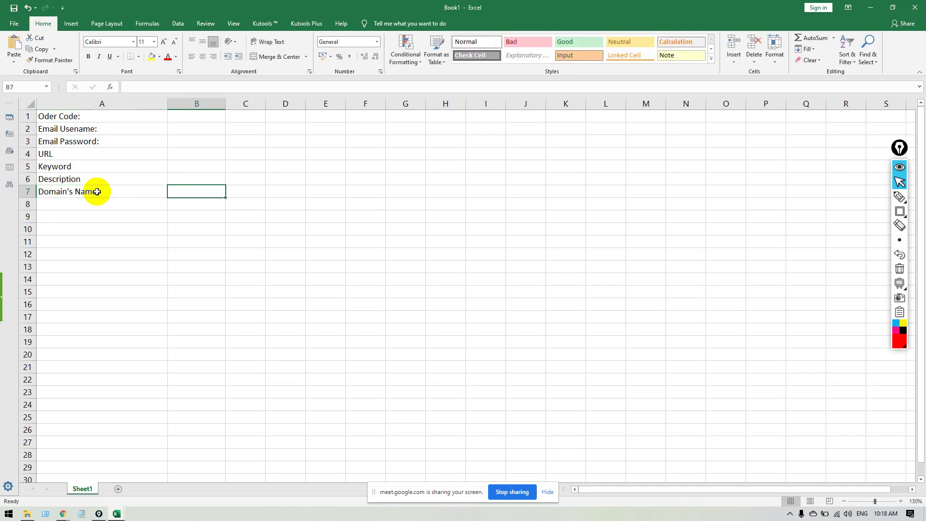
pyautogui.write('DA')
pyautogui.press('Tab')
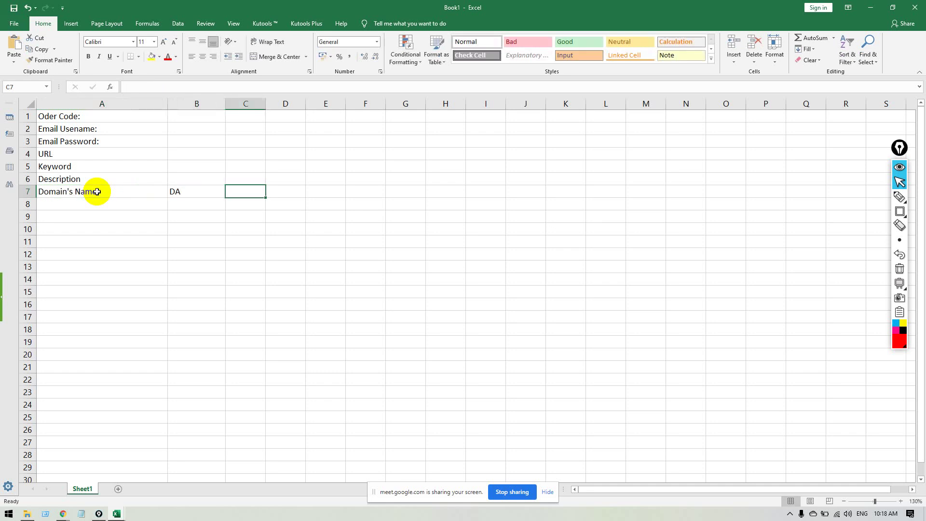
# Enter the headers URL, Usename, Password and Backlink URL across C7 to F7.
pyautogui.write('URL')
pyautogui.press('BackSpace')
pyautogui.press('BackSpace')
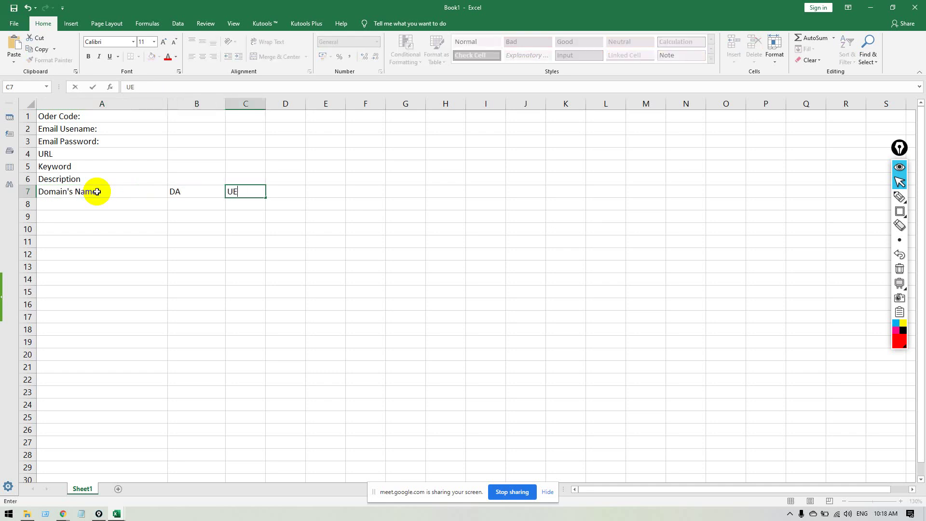
pyautogui.write('EL')
pyautogui.press('BackSpace')
pyautogui.press('BackSpace')
pyautogui.write('RL')
pyautogui.press('Tab')
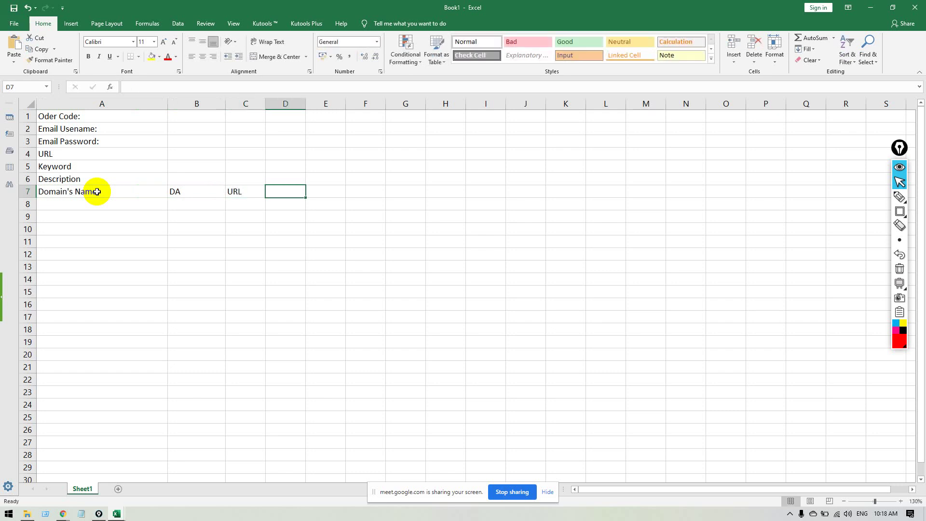
pyautogui.write('Usename')
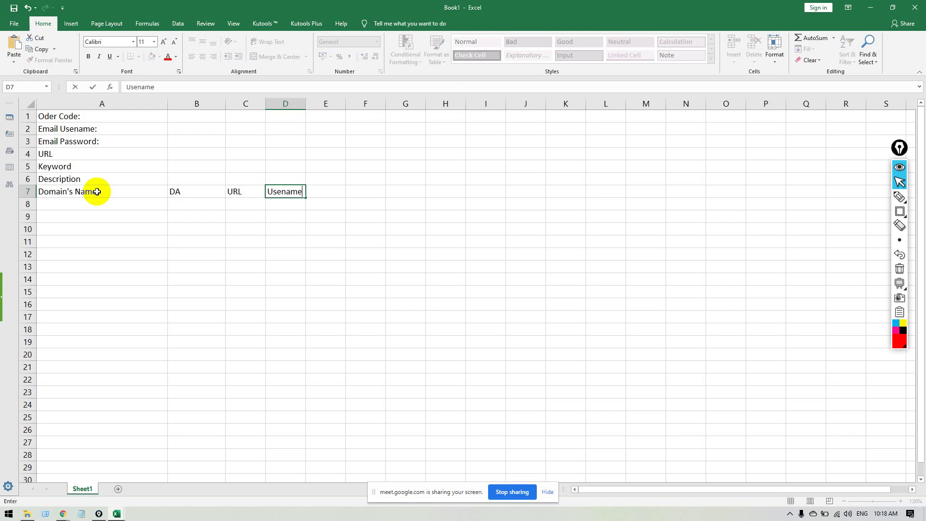
pyautogui.press('Tab')
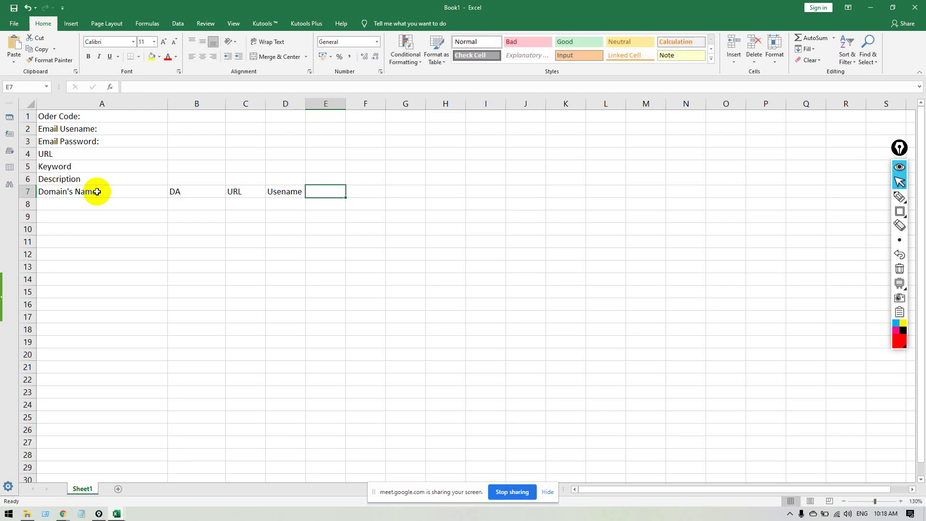
pyautogui.write('P')
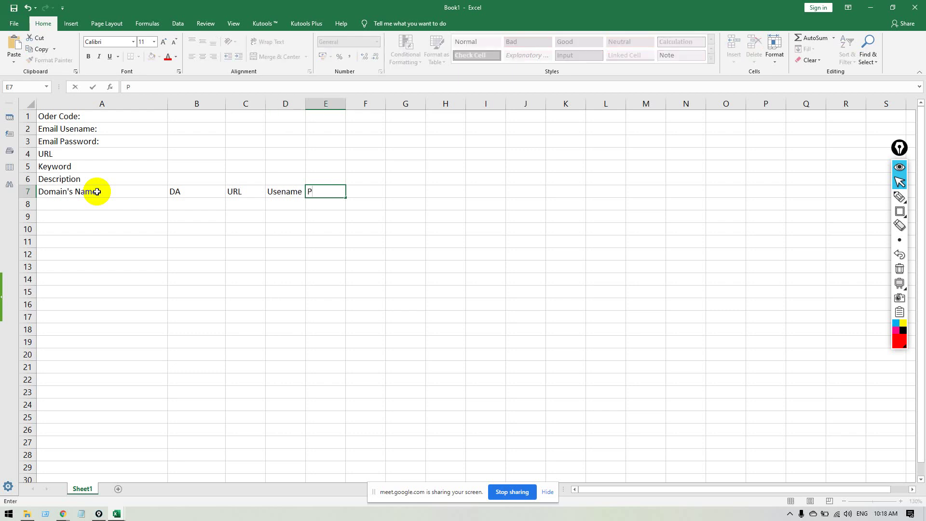
pyautogui.write('assword')
pyautogui.press('Tab')
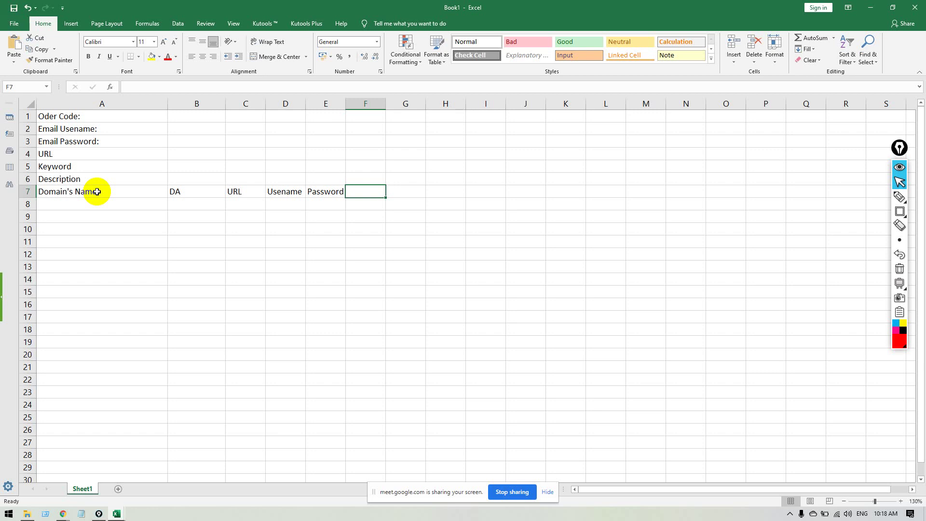
pyautogui.write('Backlink URL')
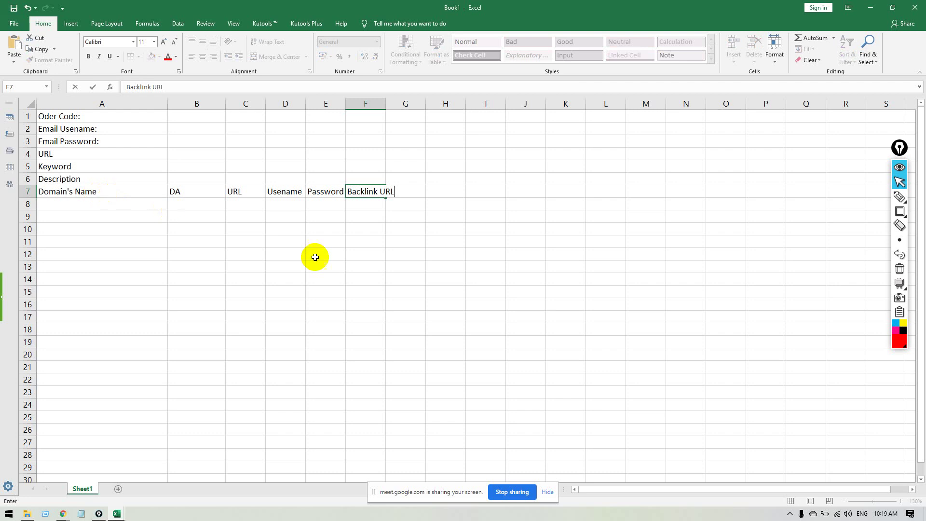
pyautogui.click(374, 240)
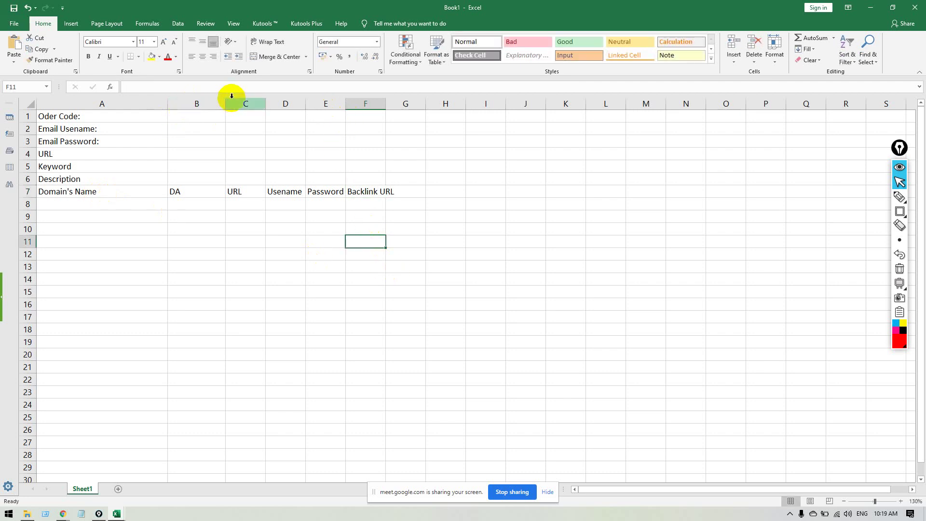
# Widen columns C and F, then give A7:F7 14-point text and a green fill.
pyautogui.moveTo(267, 105); pyautogui.dragTo(687, 101)
pyautogui.click(597, 228)
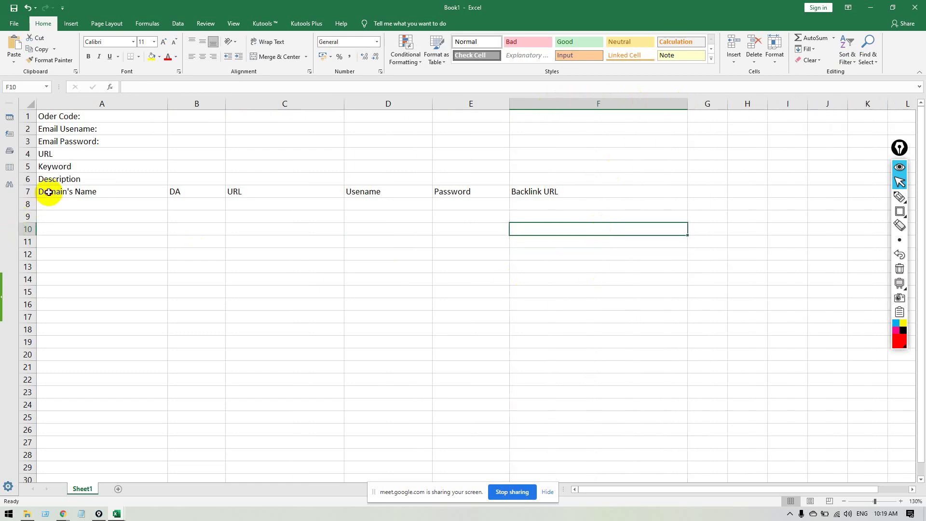
pyautogui.moveTo(39, 191); pyautogui.dragTo(541, 192)
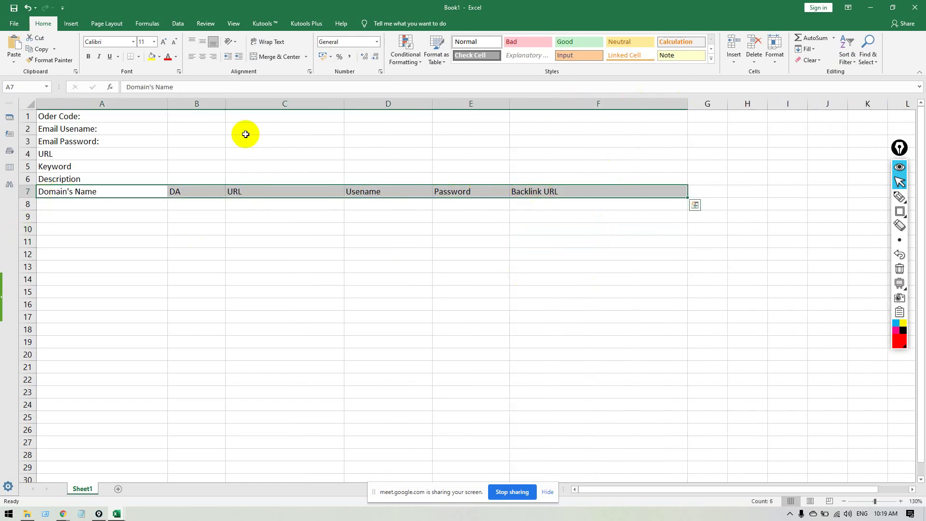
pyautogui.click(165, 43)
pyautogui.click(165, 44)
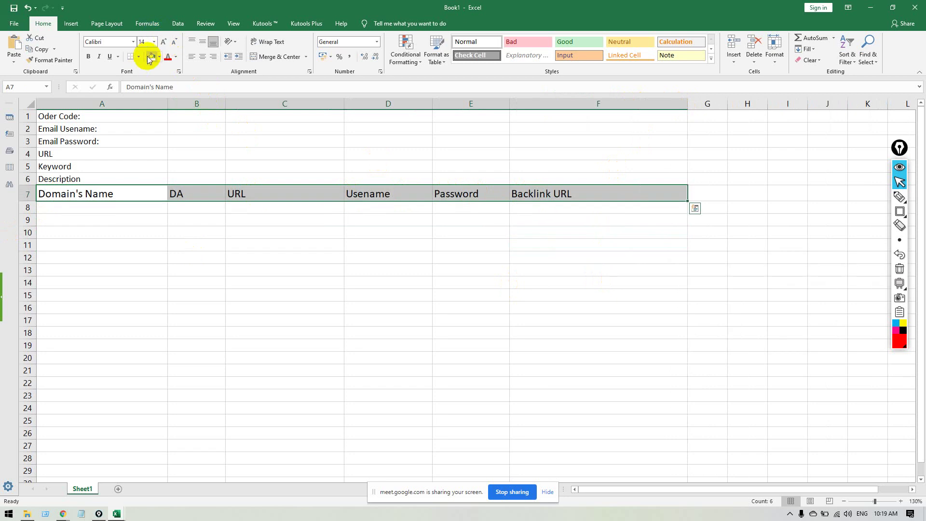
pyautogui.click(159, 57)
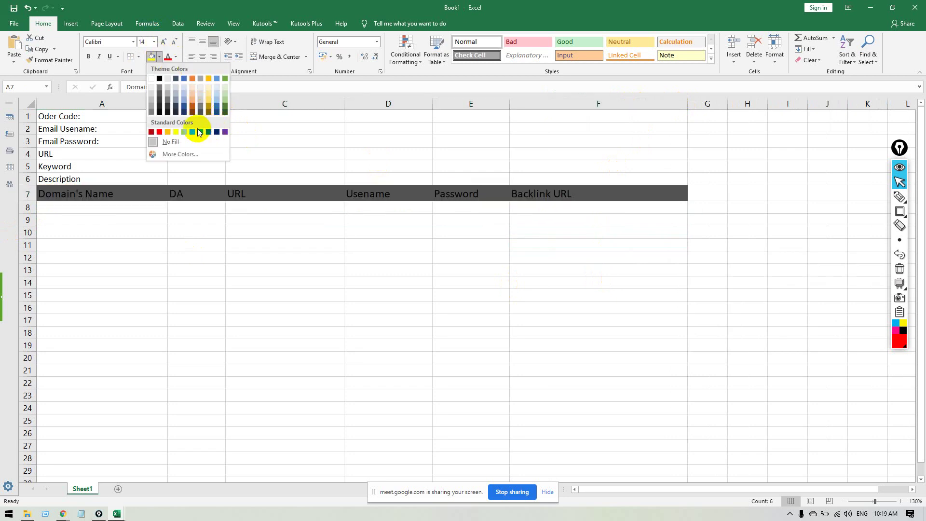
pyautogui.click(192, 131)
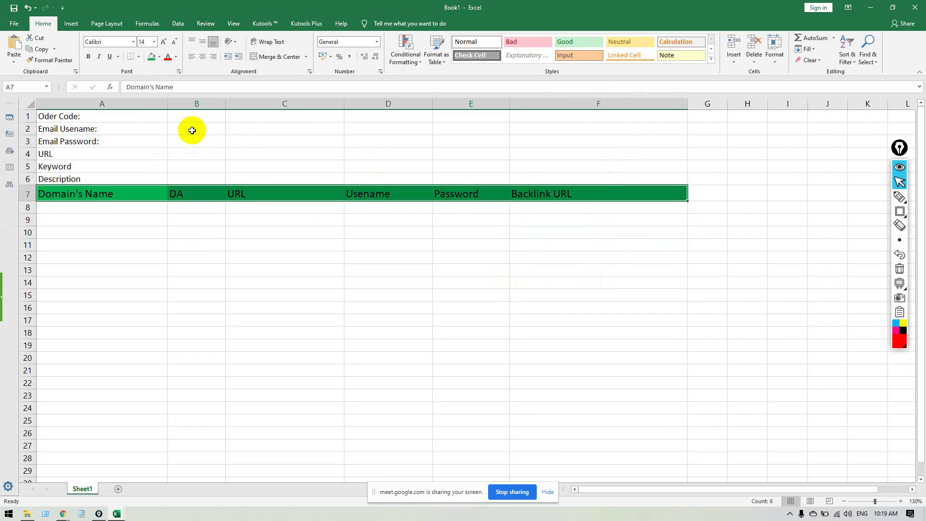
# Make the A7:F7 header text white and bold.
pyautogui.click(175, 57)
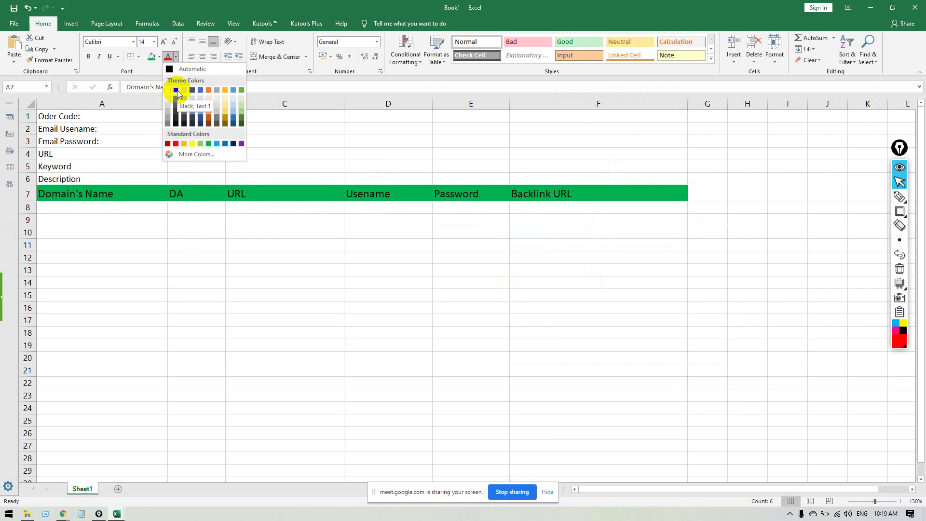
pyautogui.click(241, 119)
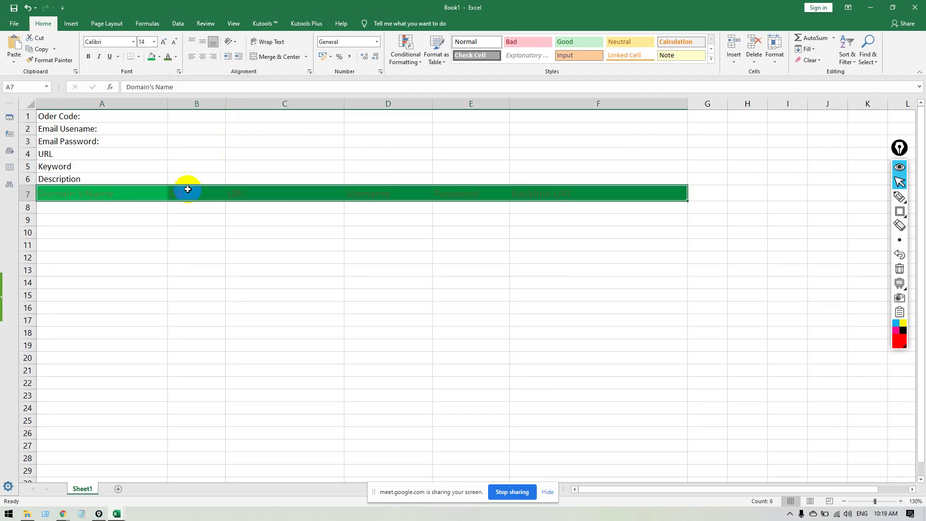
pyautogui.click(176, 56)
pyautogui.click(171, 90)
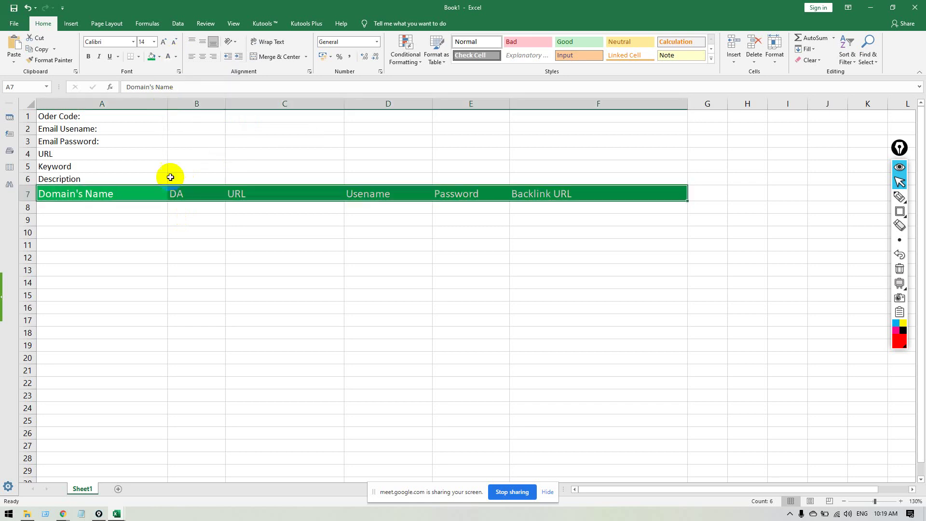
pyautogui.moveTo(123, 194); pyautogui.dragTo(589, 190)
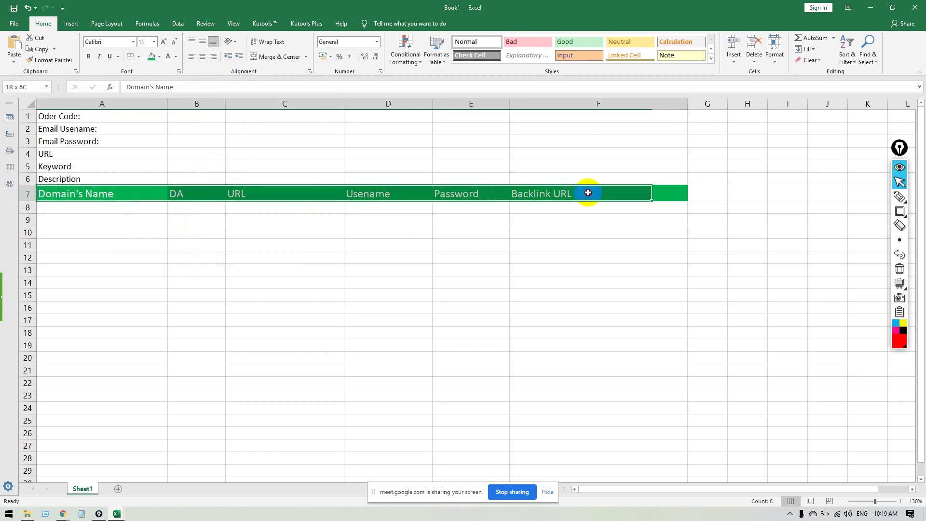
pyautogui.click(88, 57)
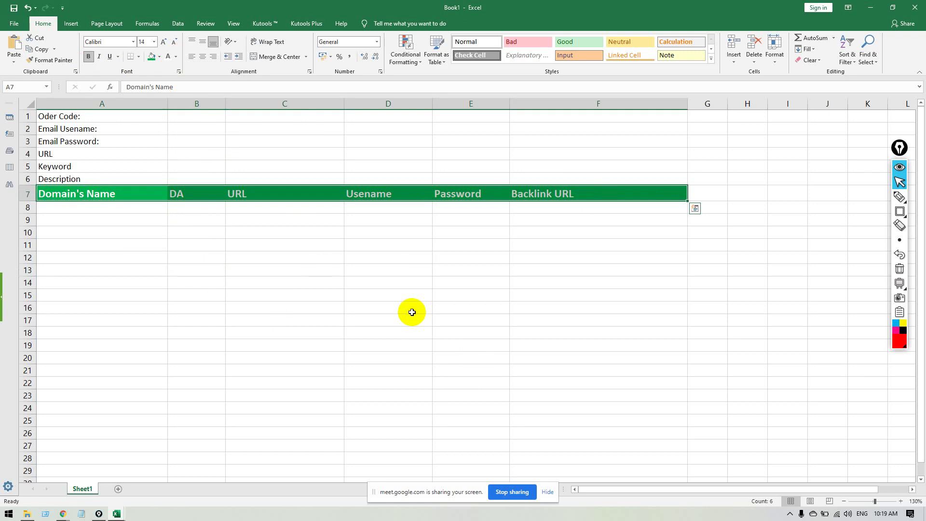
# Drag the B/C column border right so column B is wider beside 'Oder Code:'.
pyautogui.click(362, 311)
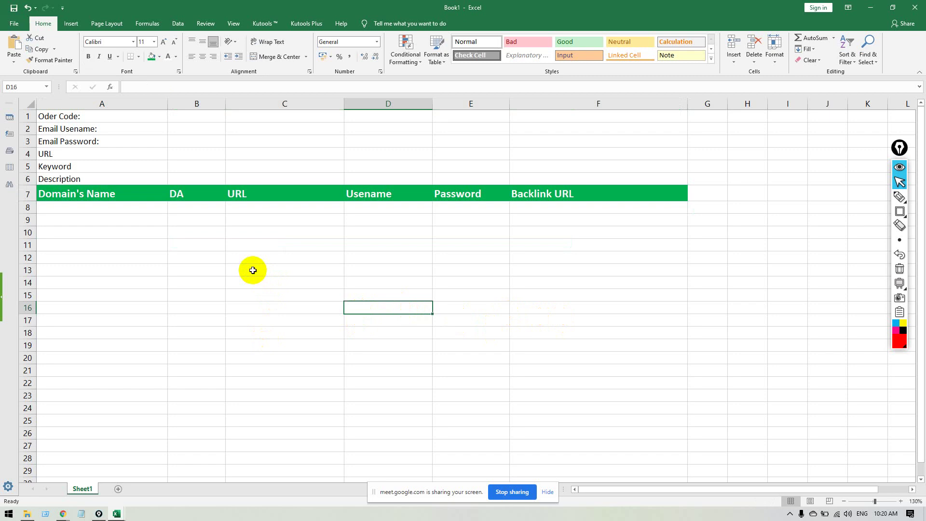
pyautogui.click(117, 116)
pyautogui.click(192, 118)
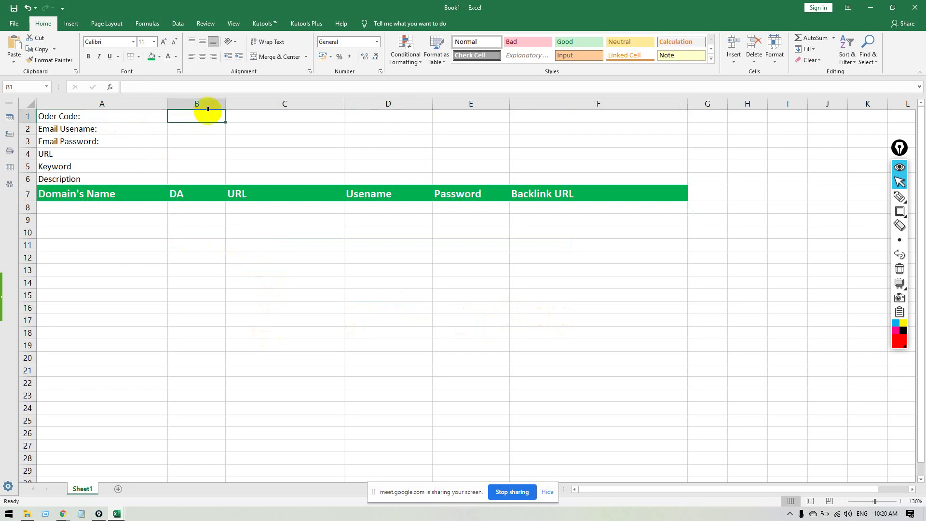
pyautogui.moveTo(224, 103); pyautogui.dragTo(269, 102)
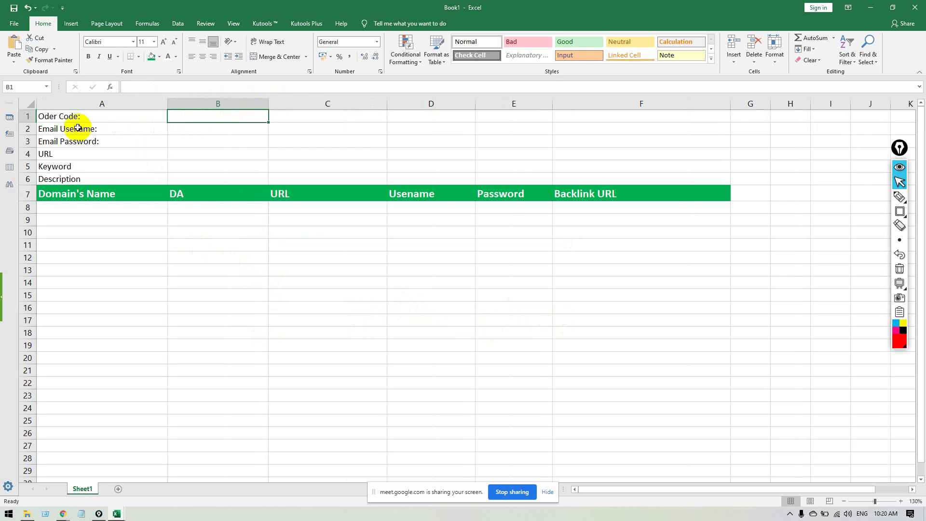
pyautogui.click(85, 131)
pyautogui.click(189, 127)
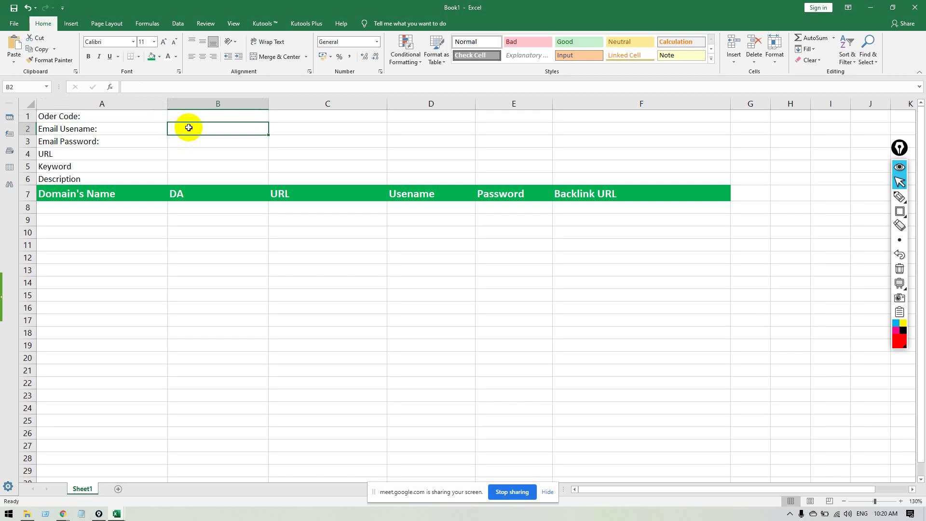
# Minimize Excel and File Explorer, close two extra Chrome windows, and show Adobe Education Exchange.
pyautogui.click(870, 8)
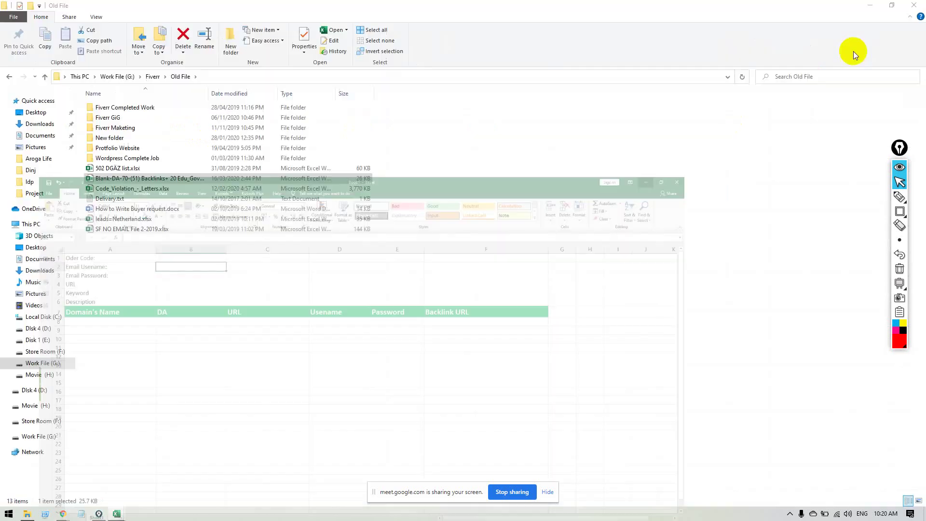
pyautogui.click(869, 9)
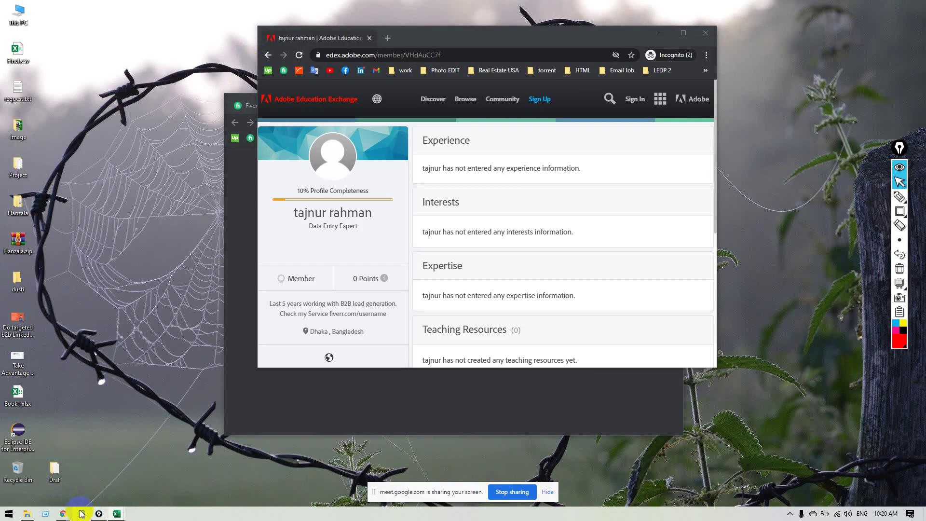
pyautogui.moveTo(63, 513)
pyautogui.moveTo(159, 472)
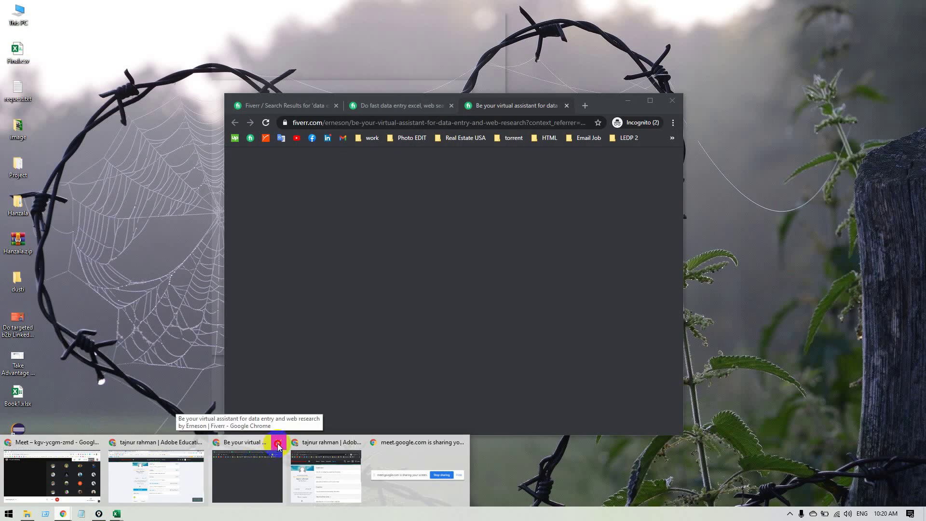
pyautogui.click(279, 442)
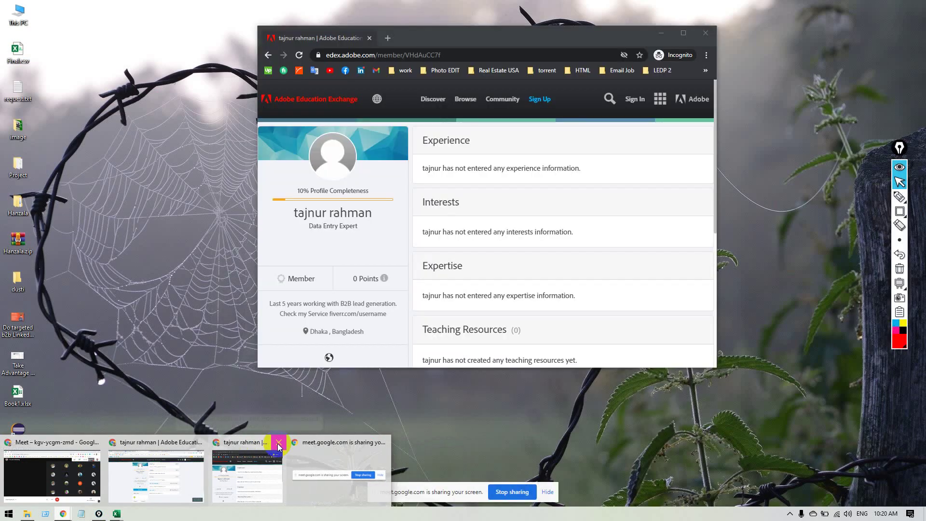
pyautogui.click(278, 442)
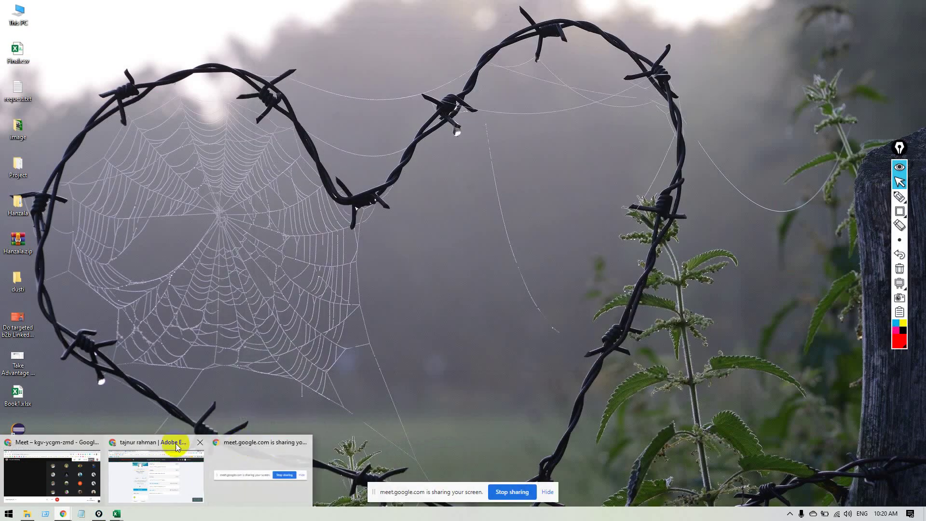
pyautogui.click(150, 461)
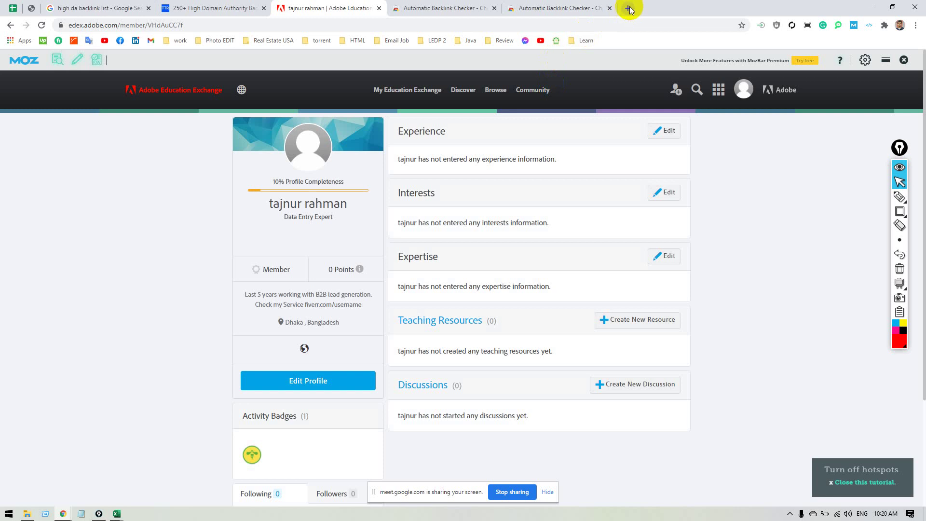
# In a new Chrome tab, enter the query 'Personal Email create site list' in the address bar.
pyautogui.click(628, 8)
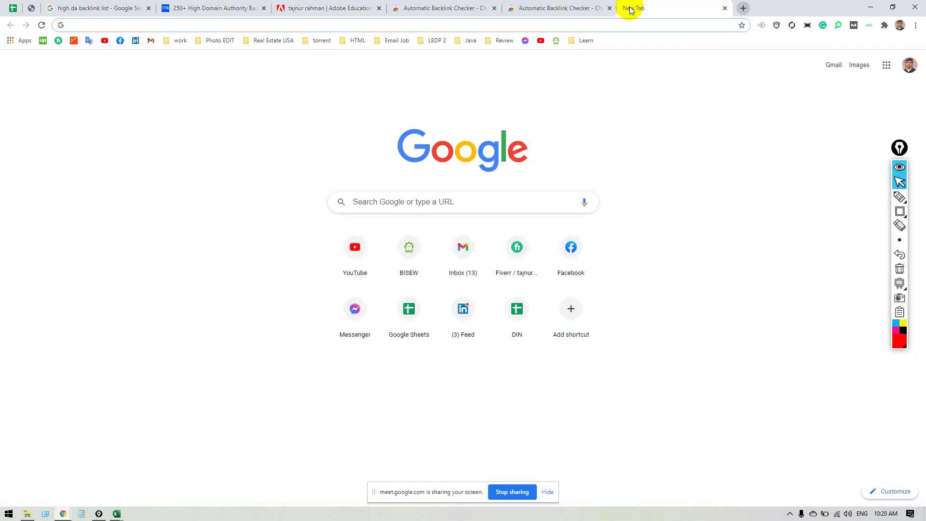
pyautogui.write('Per')
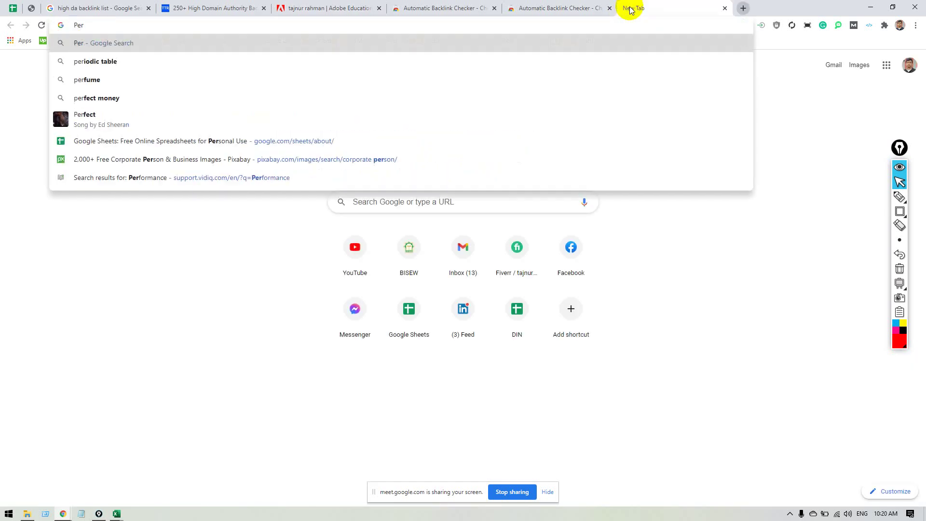
pyautogui.write('sonal ')
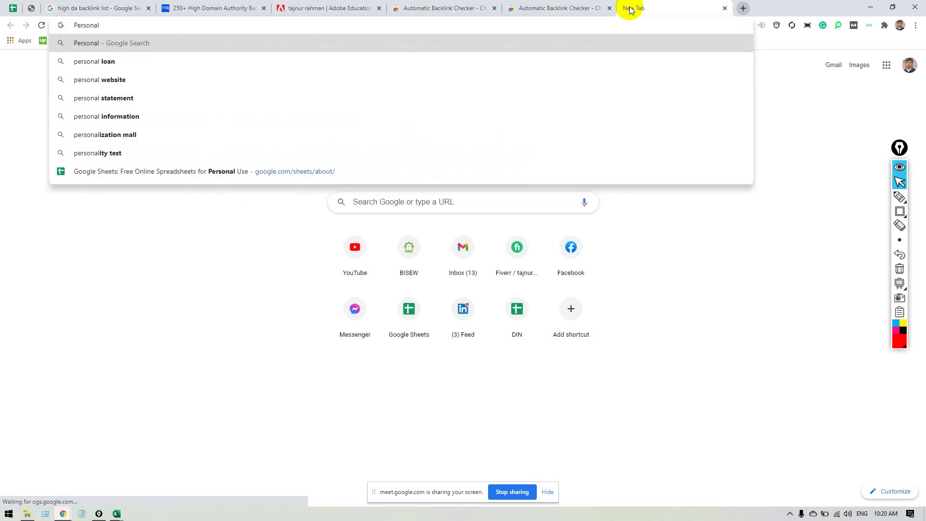
pyautogui.write('Email ')
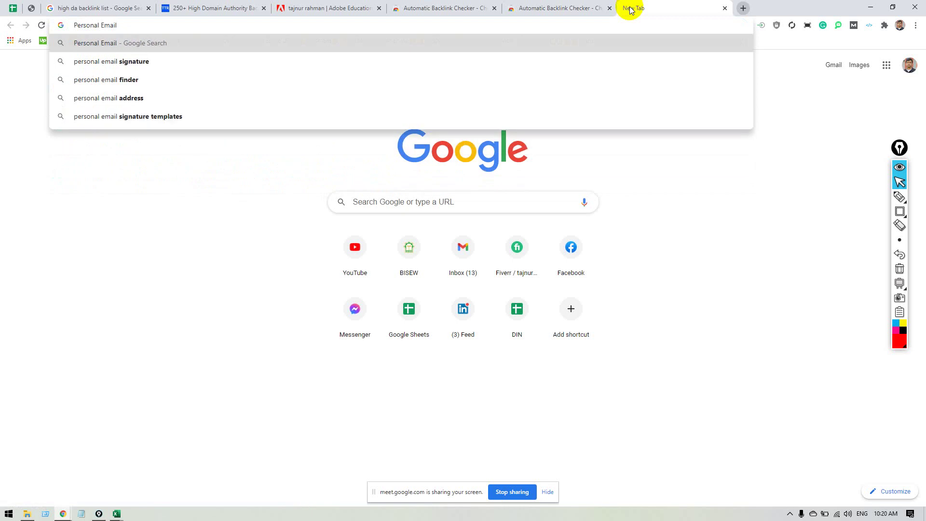
pyautogui.write('cre')
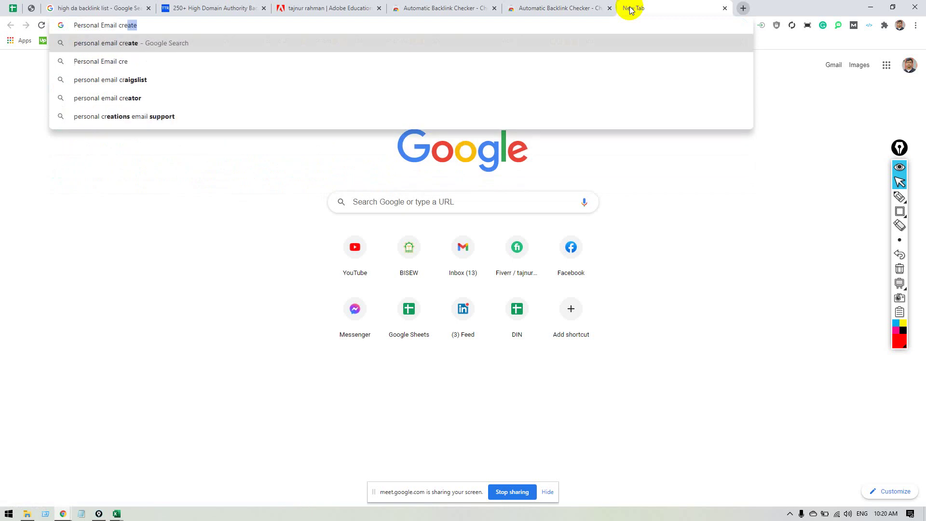
pyautogui.write('ate ')
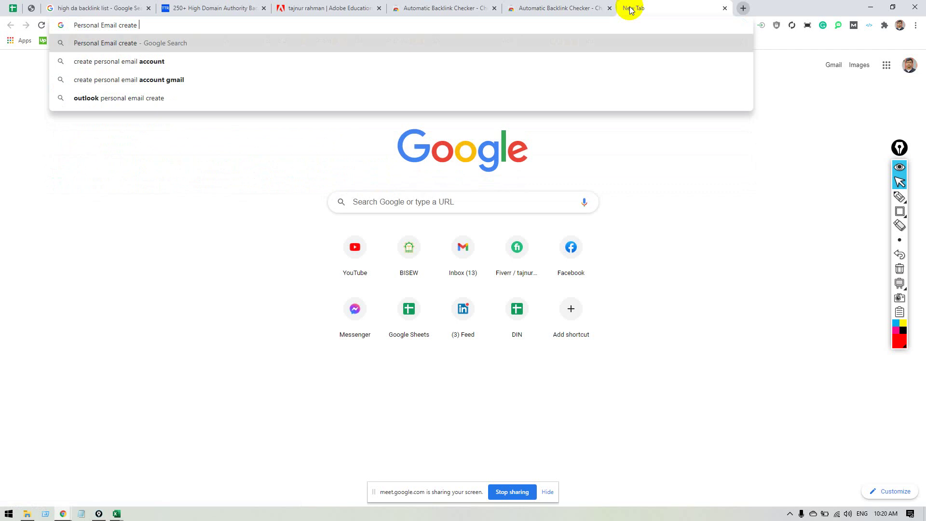
pyautogui.write('site ')
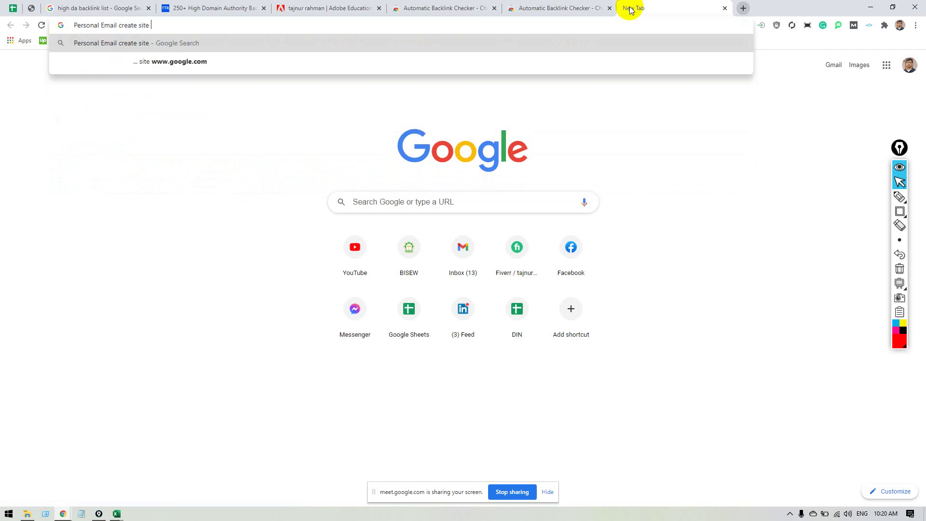
pyautogui.write('list')
# Search 'Personal Email create site list' and open the HubSpot free email accounts result in a new tab.
pyautogui.press('Return')
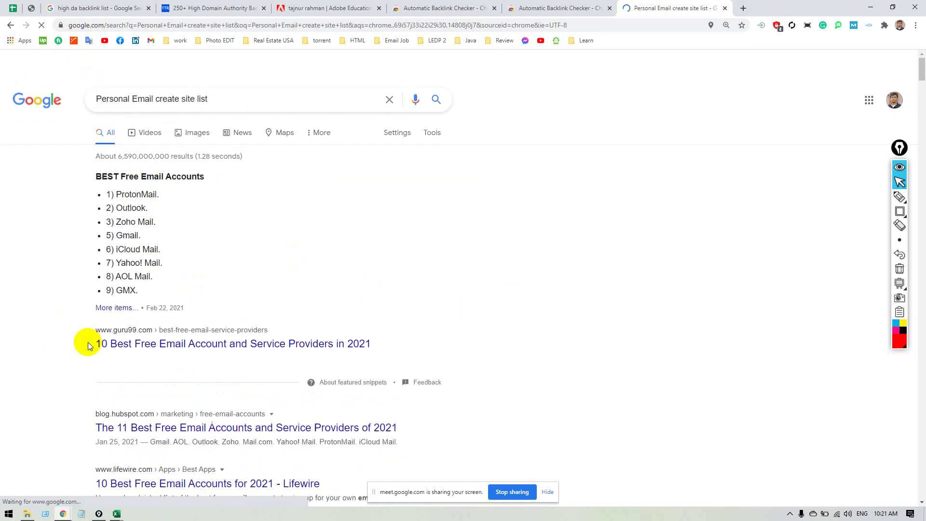
pyautogui.scroll(-3, 145, 338)
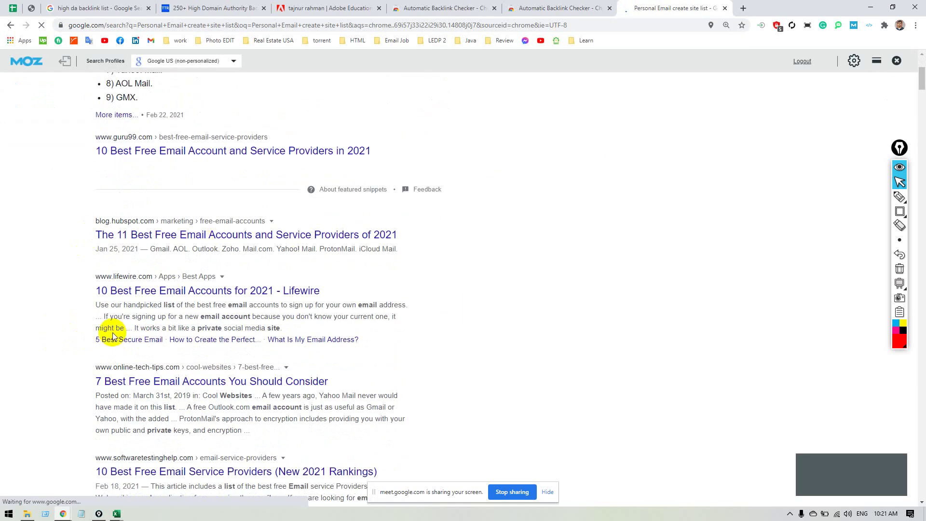
pyautogui.scroll(-5, 68, 327)
pyautogui.scroll(-10, 55, 328)
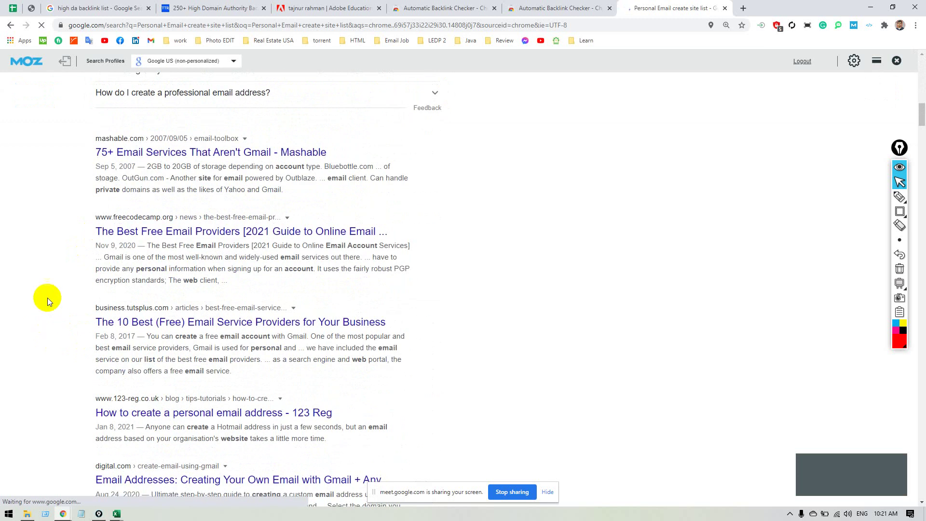
pyautogui.scroll(2, 145, 161)
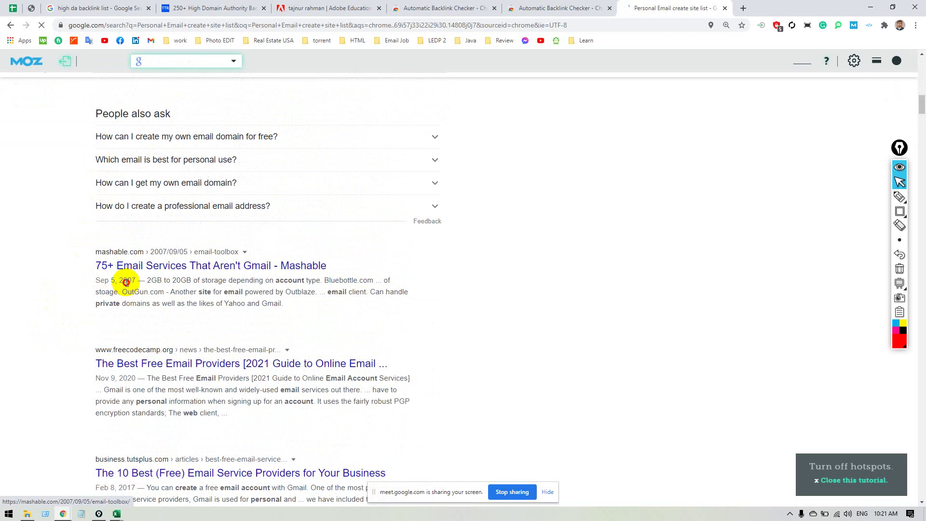
pyautogui.scroll(5, 41, 294)
pyautogui.scroll(12, 35, 302)
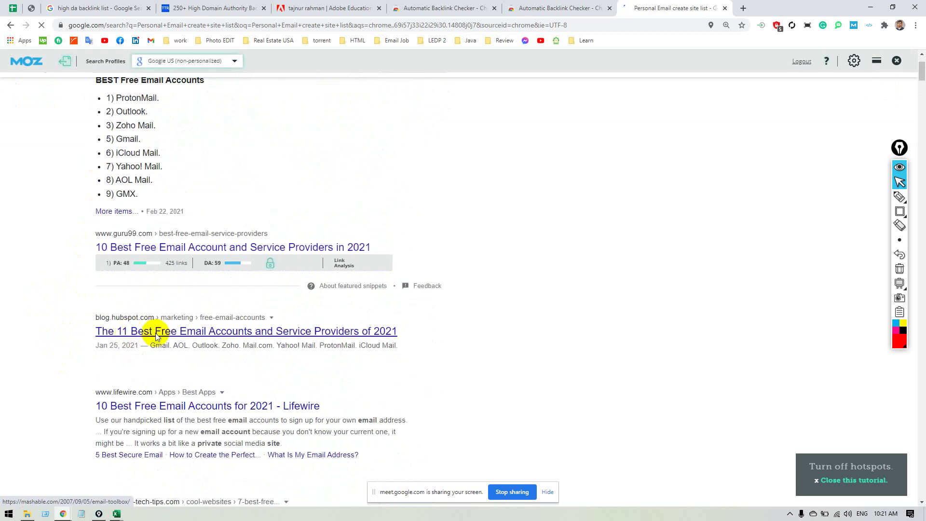
pyautogui.rightClick(233, 334)
pyautogui.click(258, 341)
# Switch to the HubSpot article and scroll down to its Best Free Email Accounts list.
pyautogui.click(732, 13)
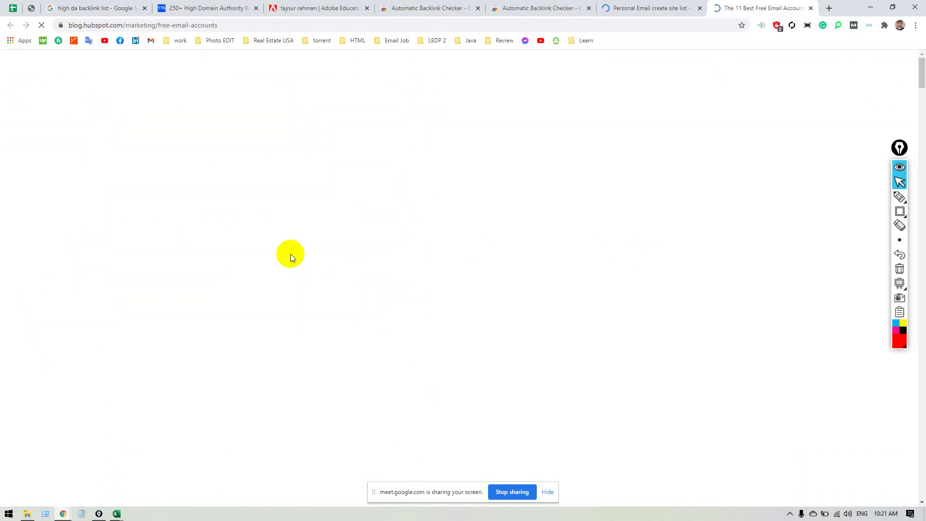
pyautogui.scroll(-7, 287, 251)
pyautogui.scroll(-7, 284, 254)
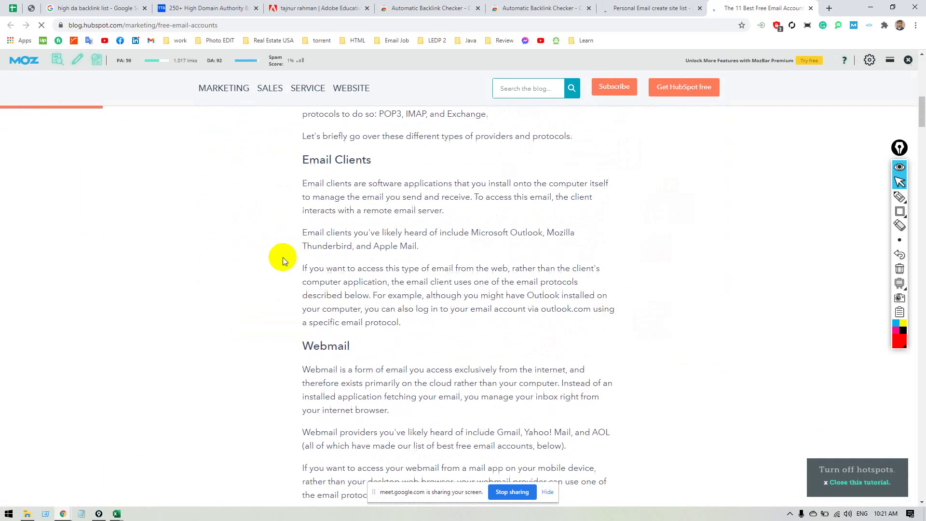
pyautogui.scroll(-4, 283, 255)
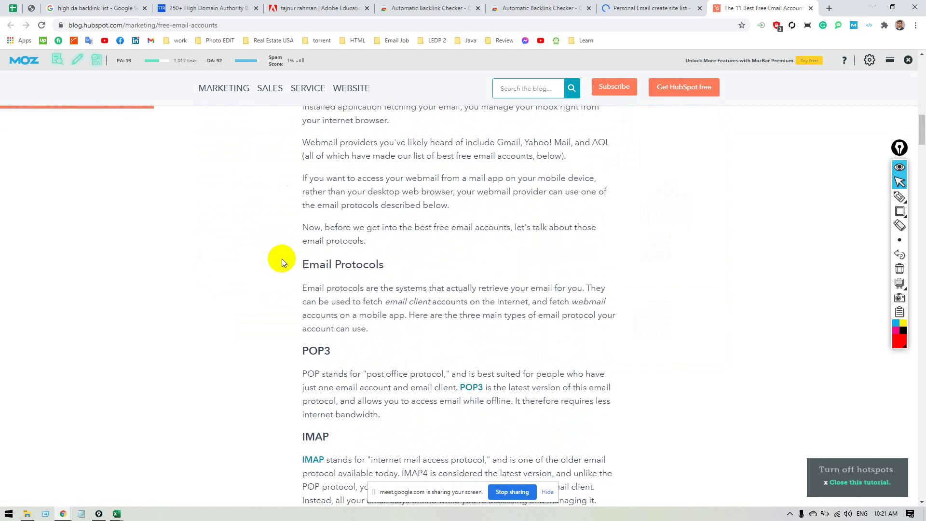
pyautogui.scroll(-10, 282, 259)
pyautogui.scroll(-2, 280, 257)
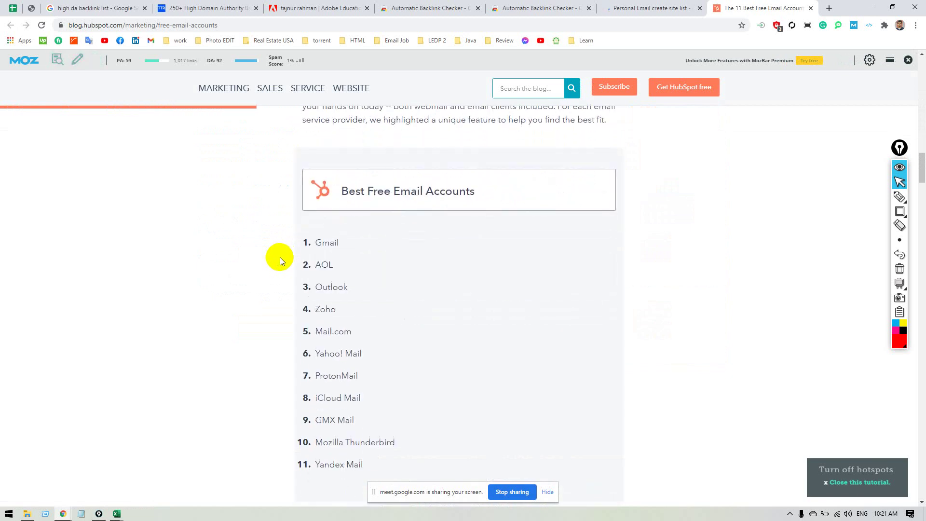
pyautogui.scroll(-2, 366, 272)
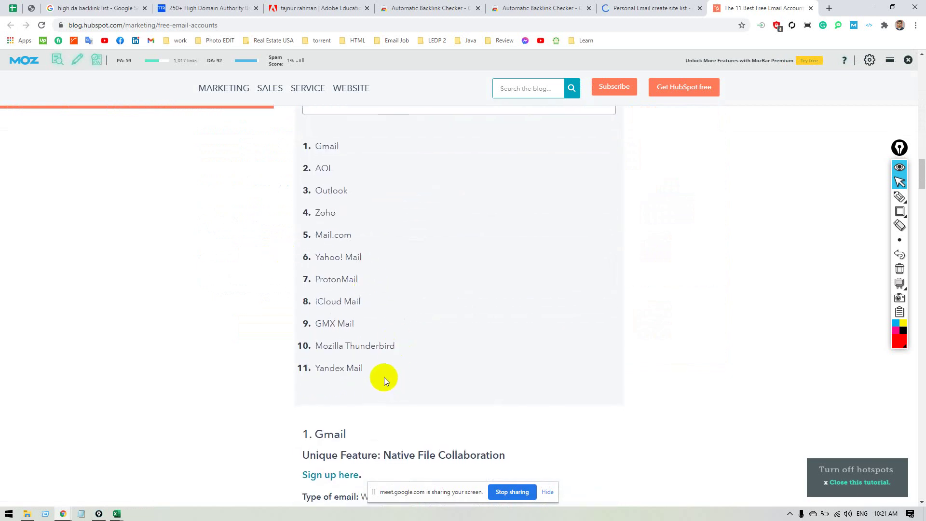
# Highlight the listed providers: Yandex Mail, Mozilla Thunderbird, GMX Mail, iCloud Mail, Zoho, Outlook and Gmail.
pyautogui.moveTo(384, 377); pyautogui.dragTo(289, 384)
pyautogui.click(216, 390)
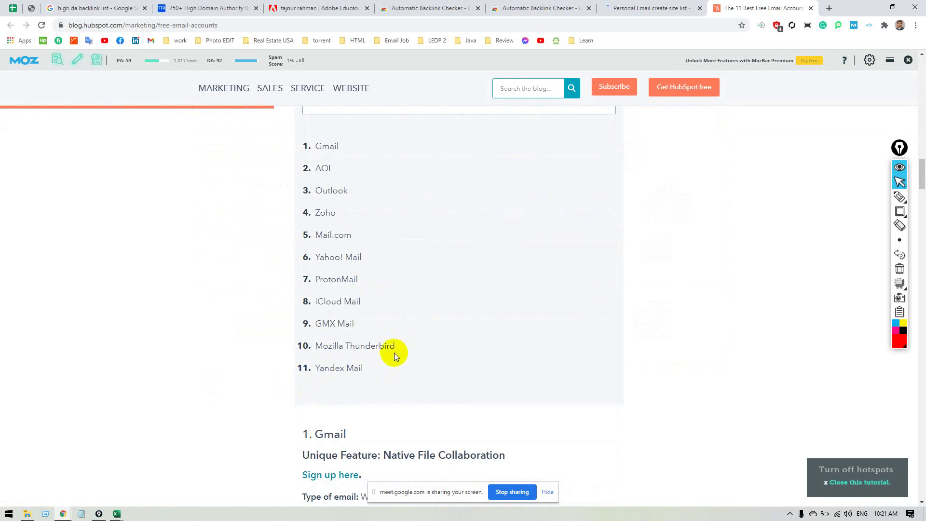
pyautogui.moveTo(403, 346); pyautogui.dragTo(302, 345)
pyautogui.click(172, 405)
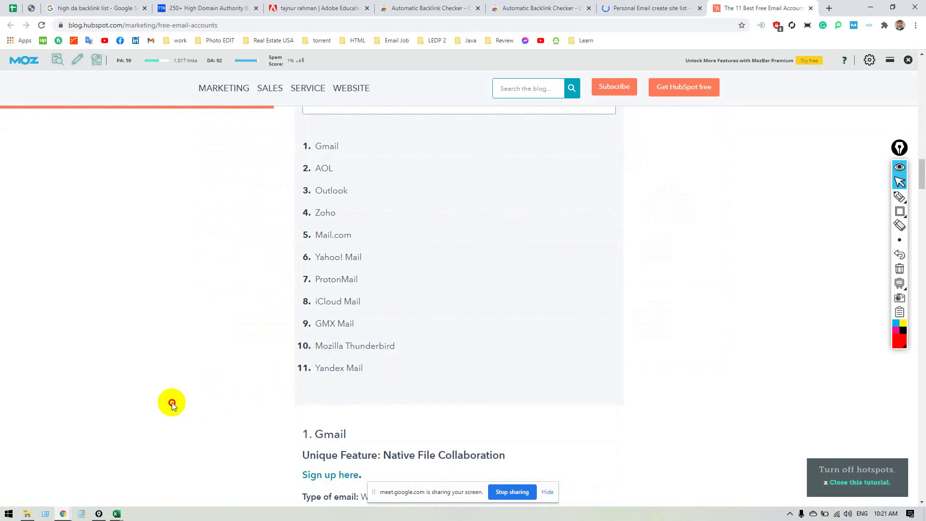
pyautogui.moveTo(362, 326); pyautogui.dragTo(277, 315)
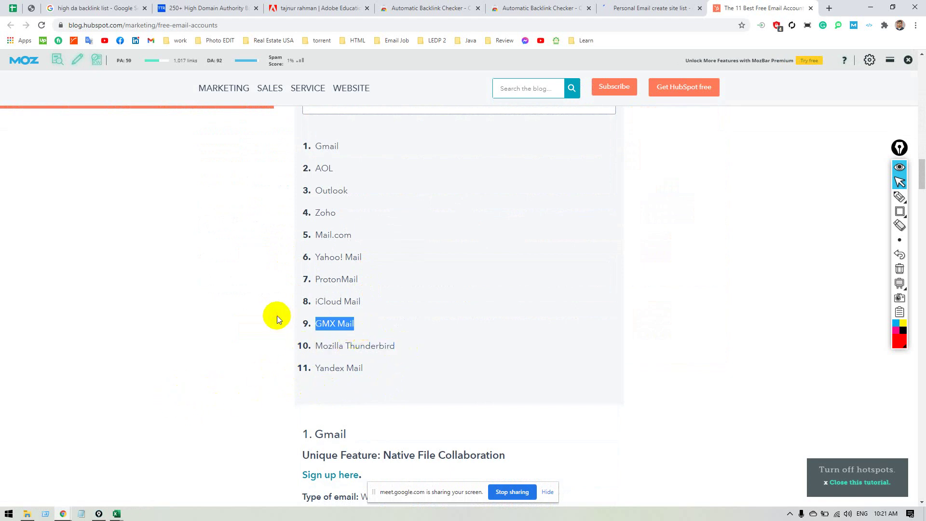
pyautogui.moveTo(410, 304); pyautogui.dragTo(231, 300)
pyautogui.click(275, 288)
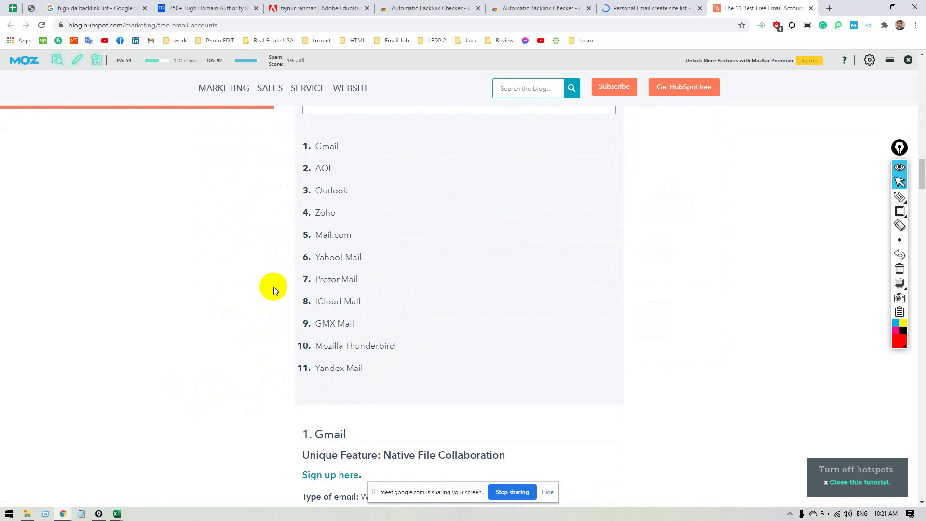
pyautogui.click(195, 266)
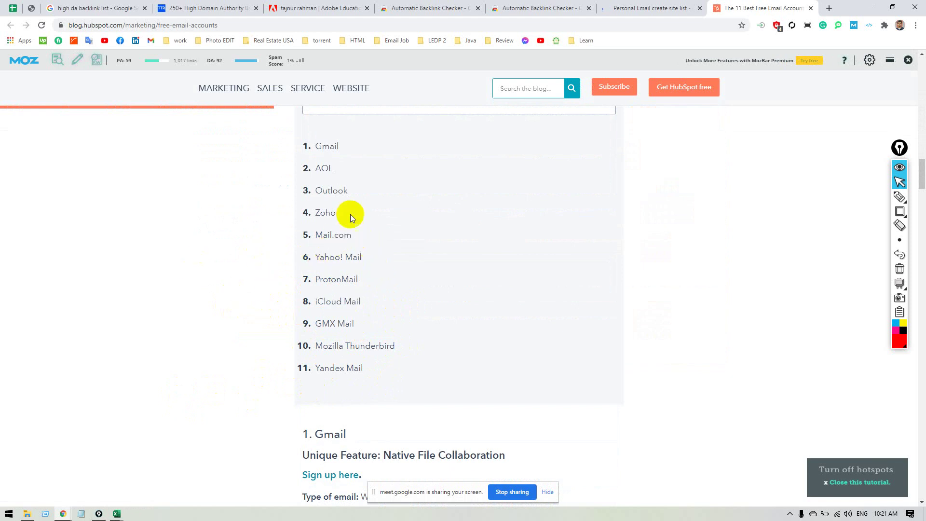
pyautogui.moveTo(350, 214); pyautogui.dragTo(245, 213)
pyautogui.moveTo(351, 190); pyautogui.dragTo(258, 186)
pyautogui.click(343, 161)
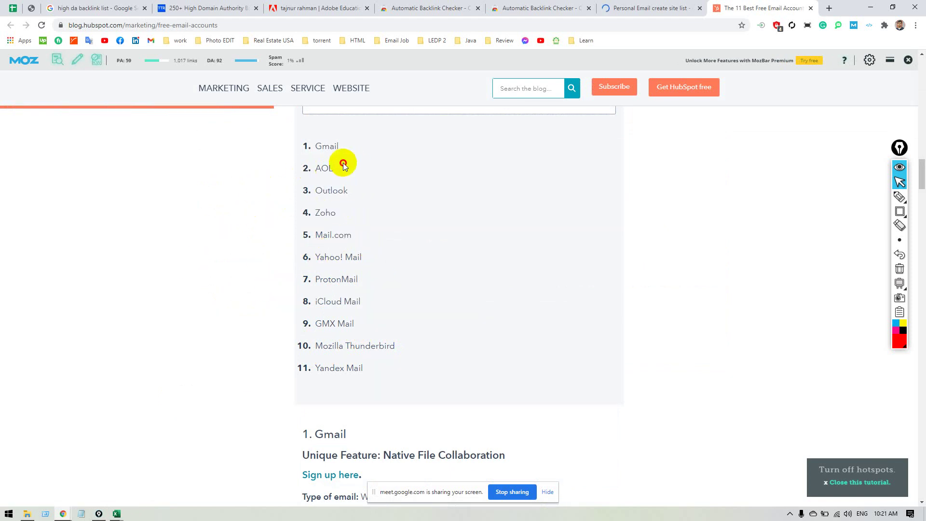
pyautogui.moveTo(344, 147); pyautogui.dragTo(241, 151)
pyautogui.click(241, 149)
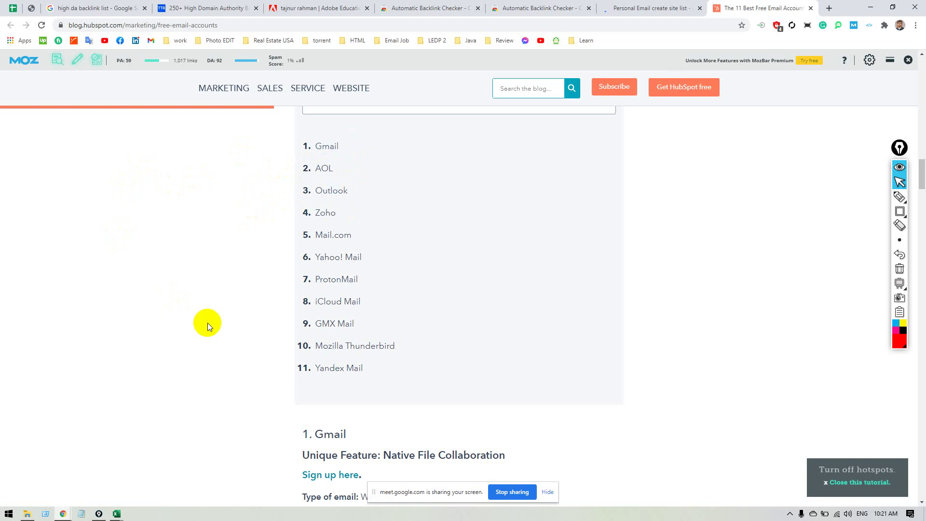
# Flip to the search results tab and return to The 11 Best Free Email Accounts article.
pyautogui.scroll(-3, 202, 343)
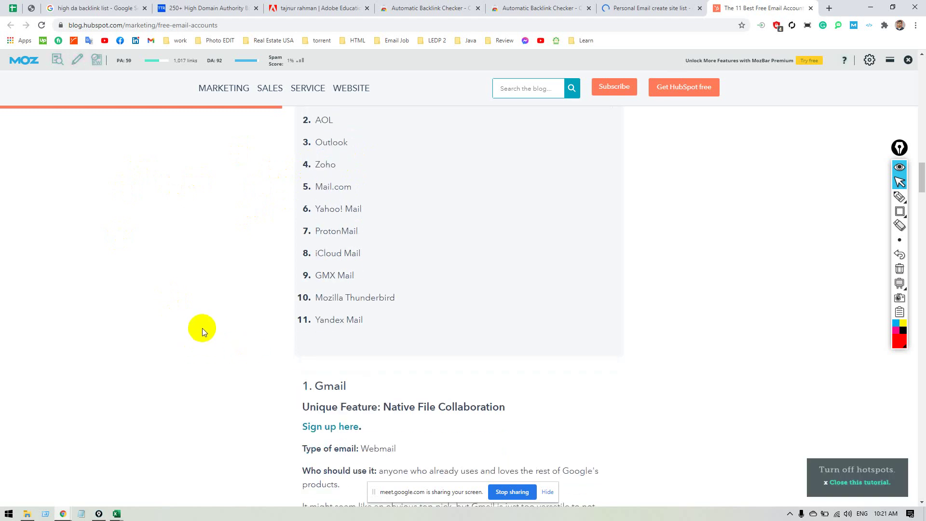
pyautogui.scroll(-5, 215, 319)
pyautogui.scroll(9, 218, 314)
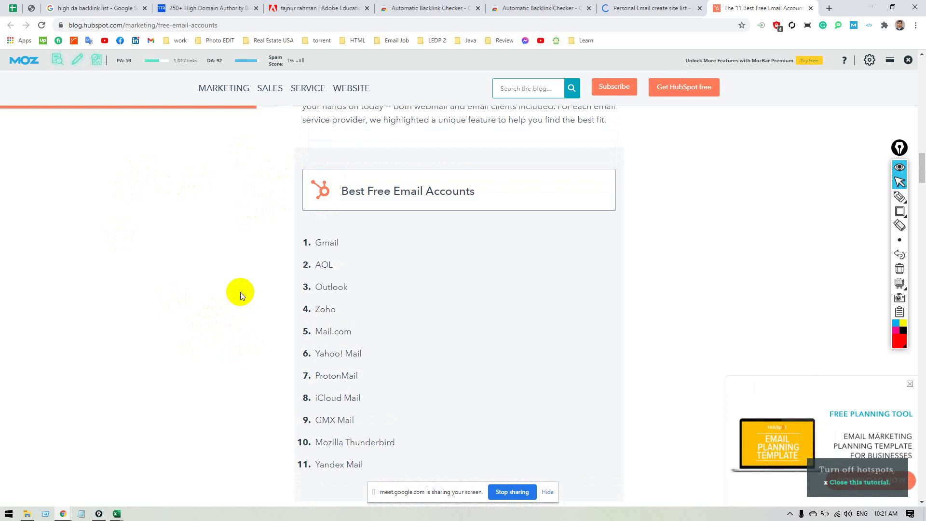
pyautogui.click(640, 8)
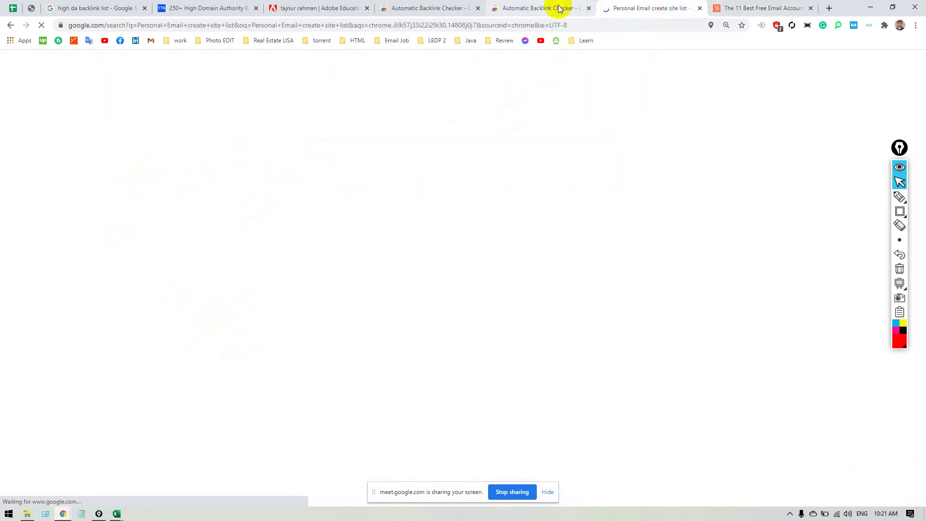
pyautogui.click(756, 8)
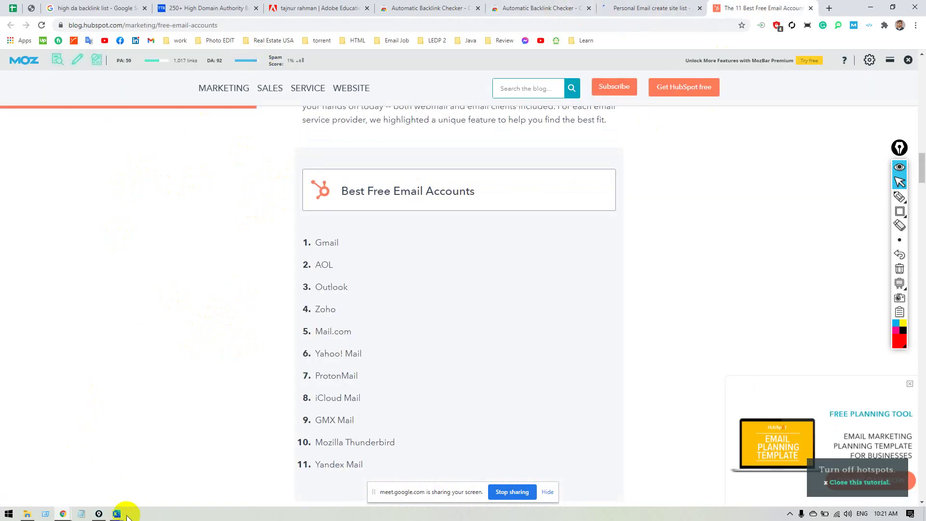
pyautogui.moveTo(113, 510)
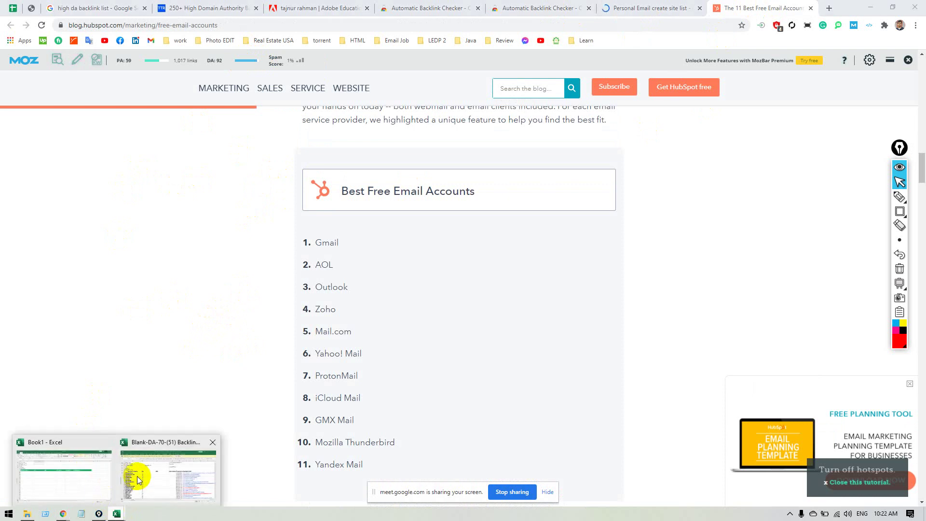
pyautogui.click(70, 462)
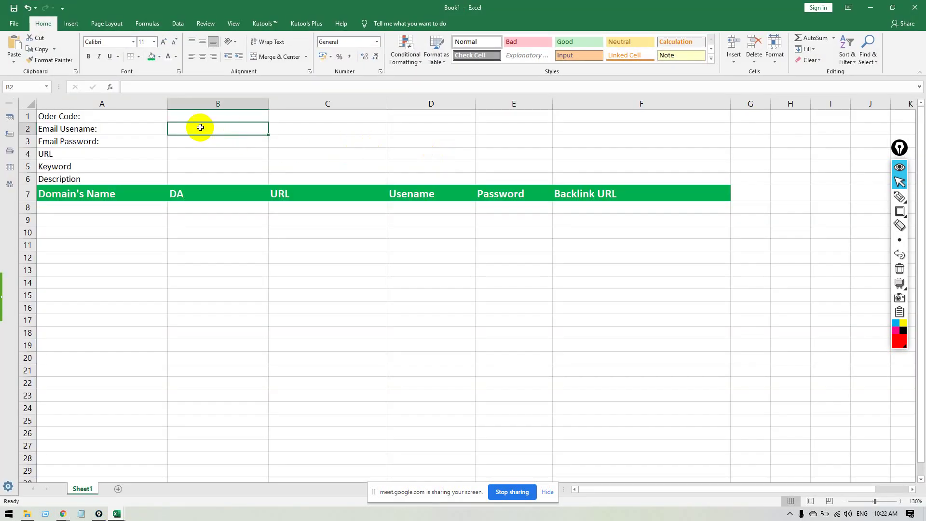
pyautogui.click(200, 140)
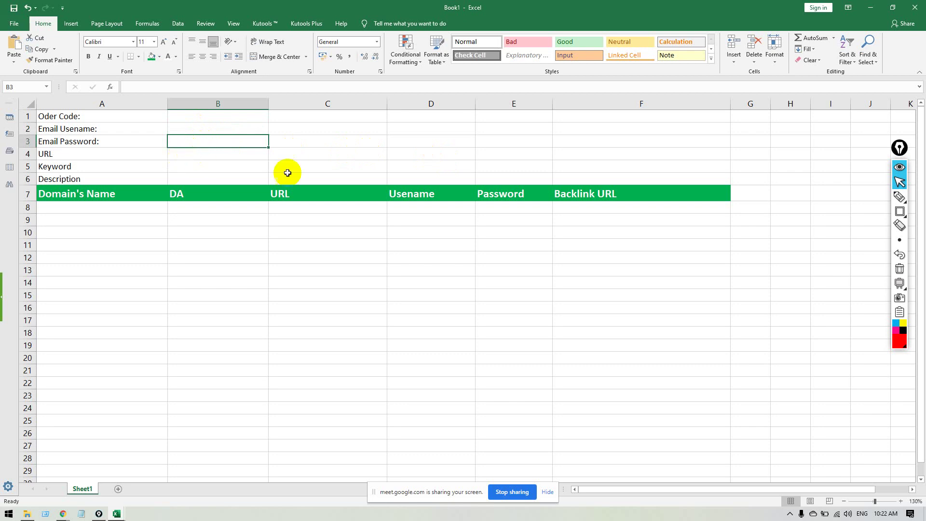
pyautogui.click(219, 153)
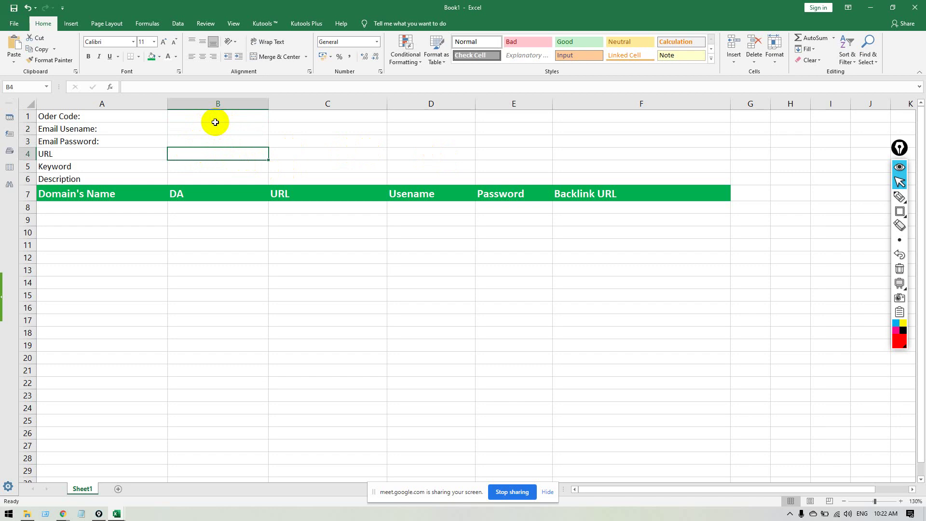
pyautogui.write('www.fiverr')
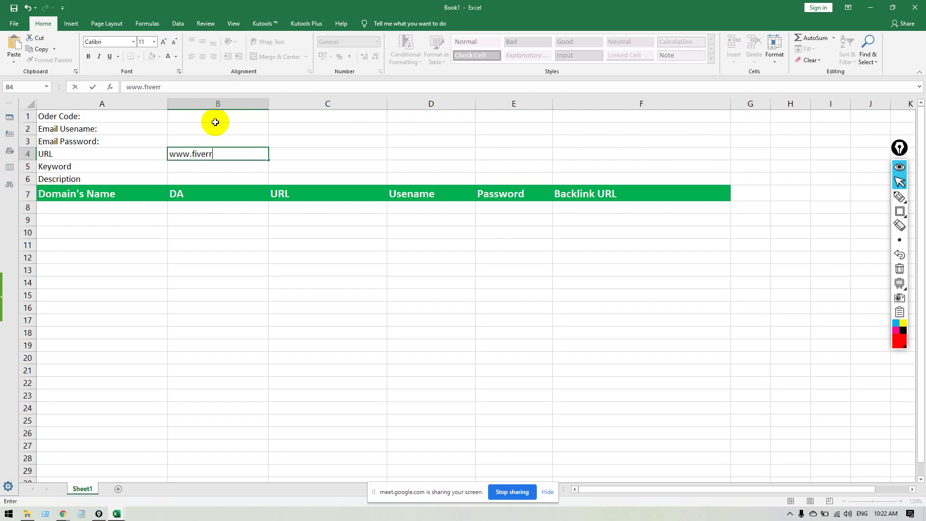
pyautogui.write('.com')
pyautogui.write('/tajnu')
pyautogui.press('BackSpace')
pyautogui.press('BackSpace')
pyautogui.press('BackSpace')
pyautogui.write('usernamwe')
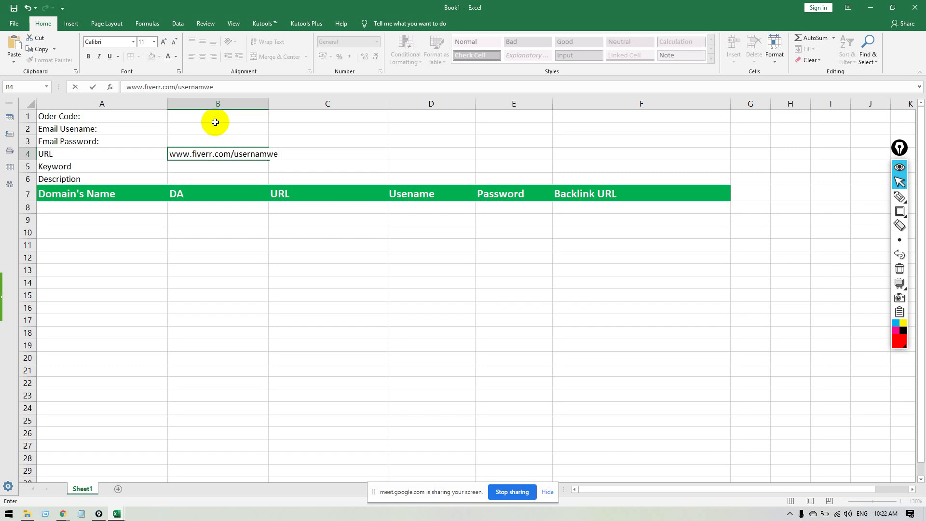
pyautogui.press('BackSpace')
pyautogui.press('BackSpace')
pyautogui.write('e')
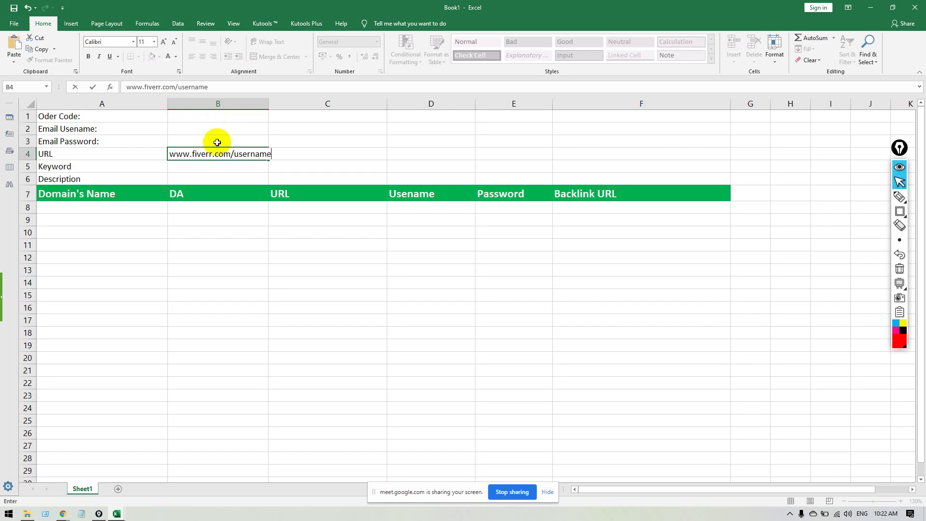
pyautogui.press('Return')
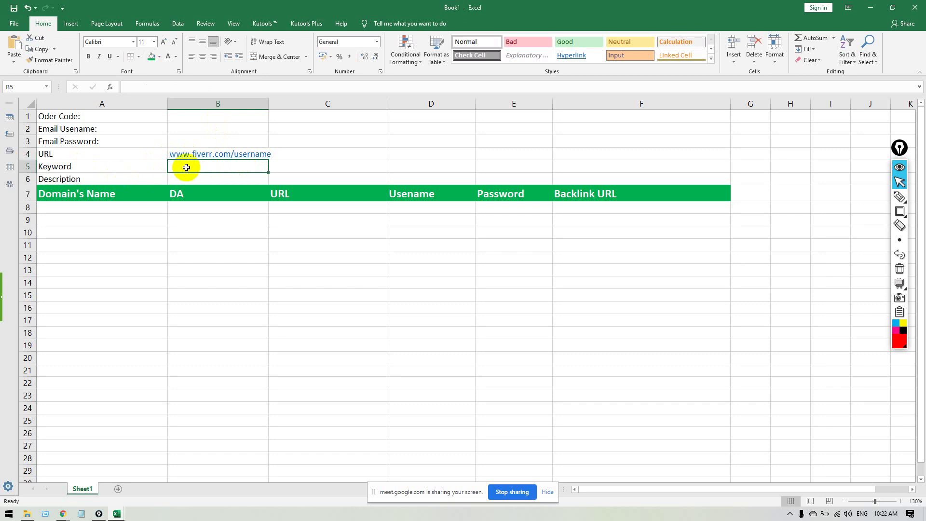
# Type 'b2B Lead generation' into B5 and commit it by moving to B6.
pyautogui.write('L')
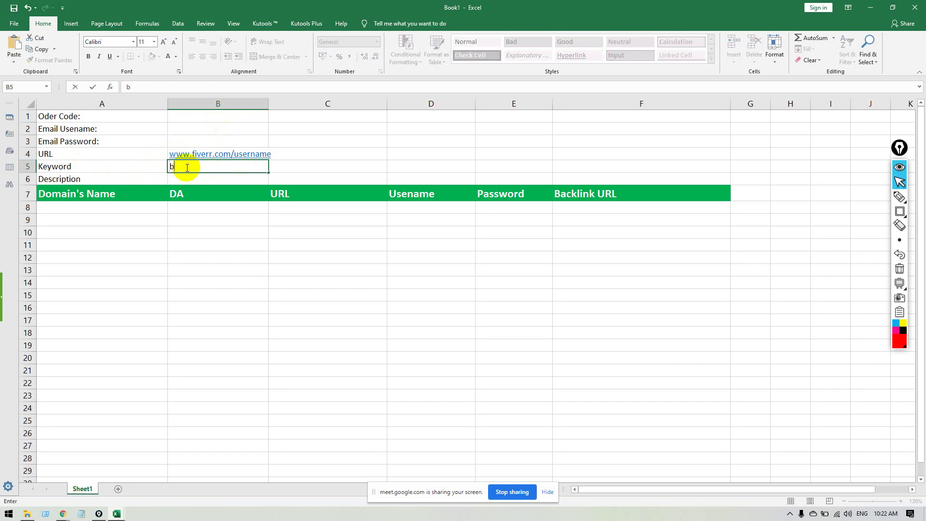
pyautogui.write('2B Lead generation')
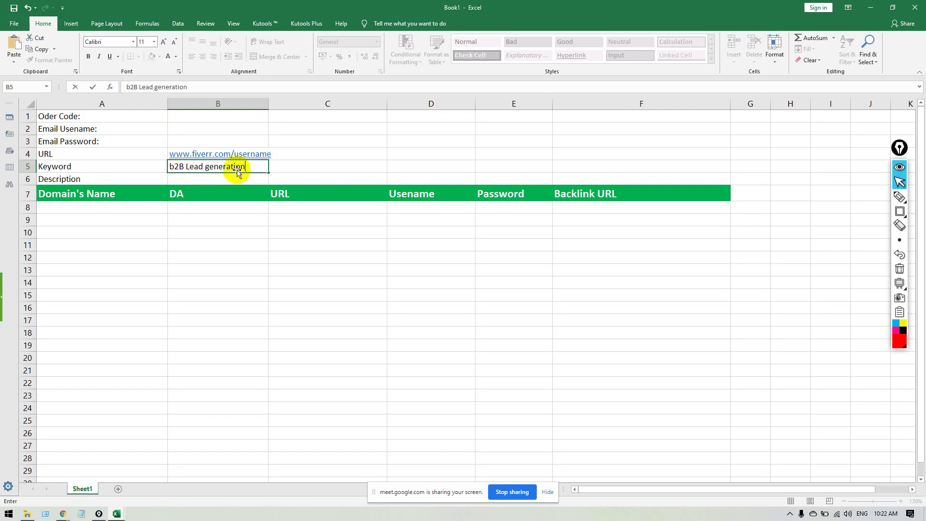
pyautogui.click(241, 181)
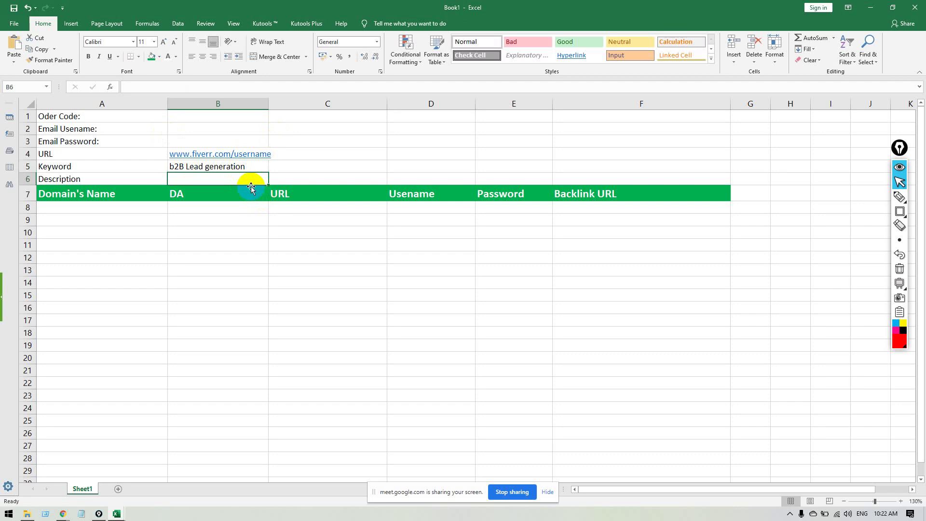
# Type in B6 that the B2B lead generation service has run 5 years with over 2,000 satisfied clients.
pyautogui.write('Lastgg')
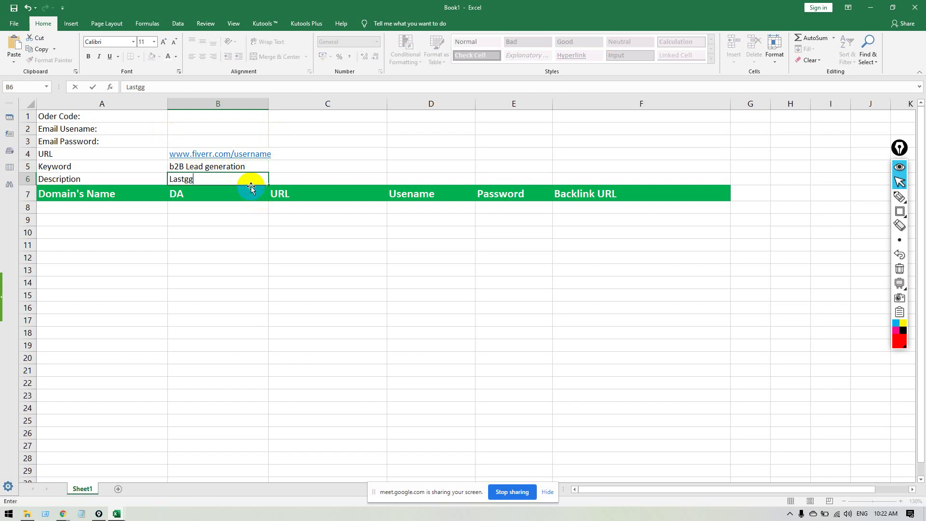
pyautogui.write(' 5 year working w')
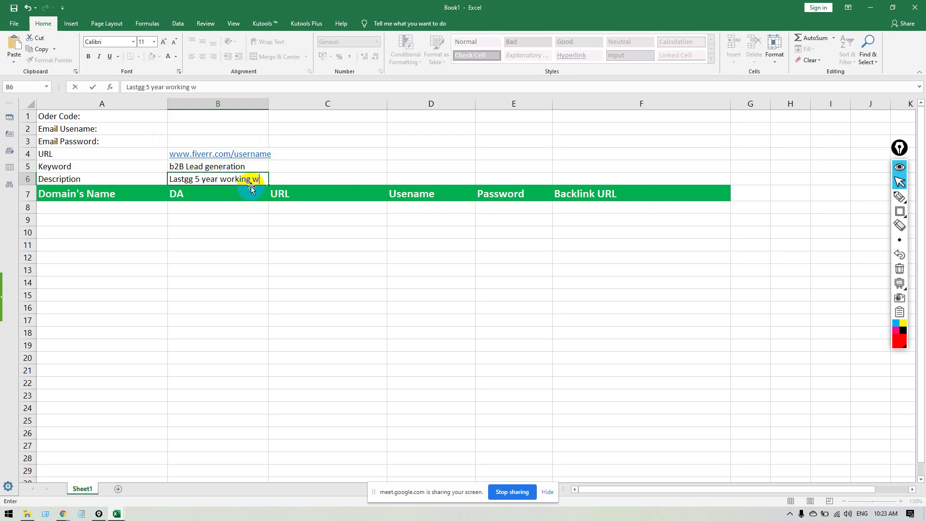
pyautogui.write('ith B2B lead gen')
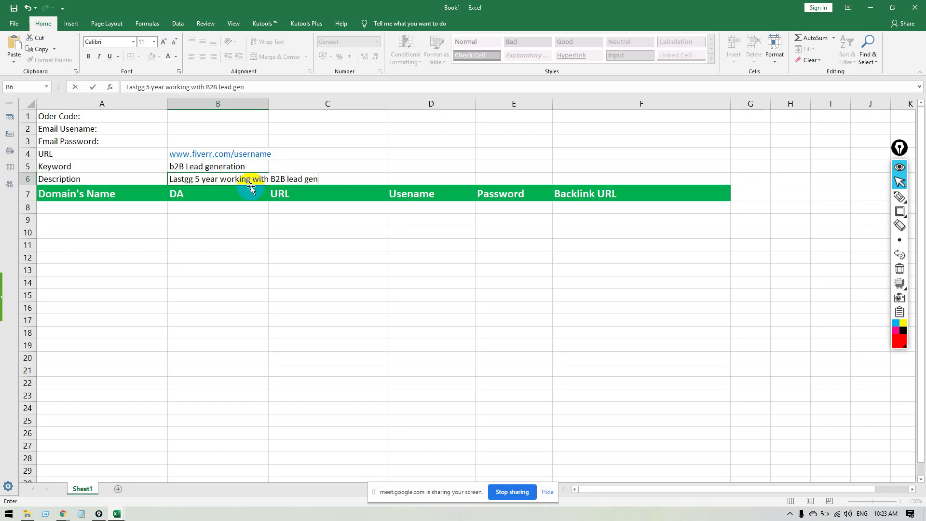
pyautogui.write('eration service')
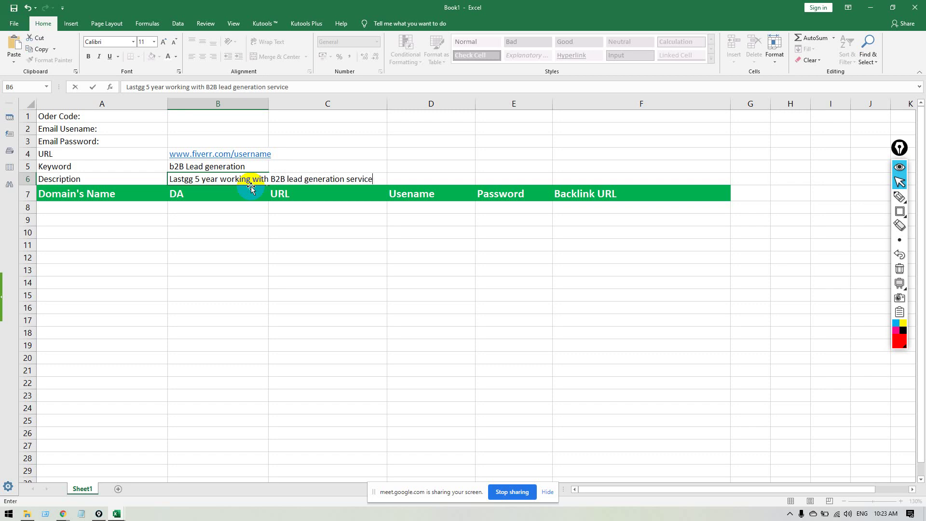
pyautogui.write('. And More that')
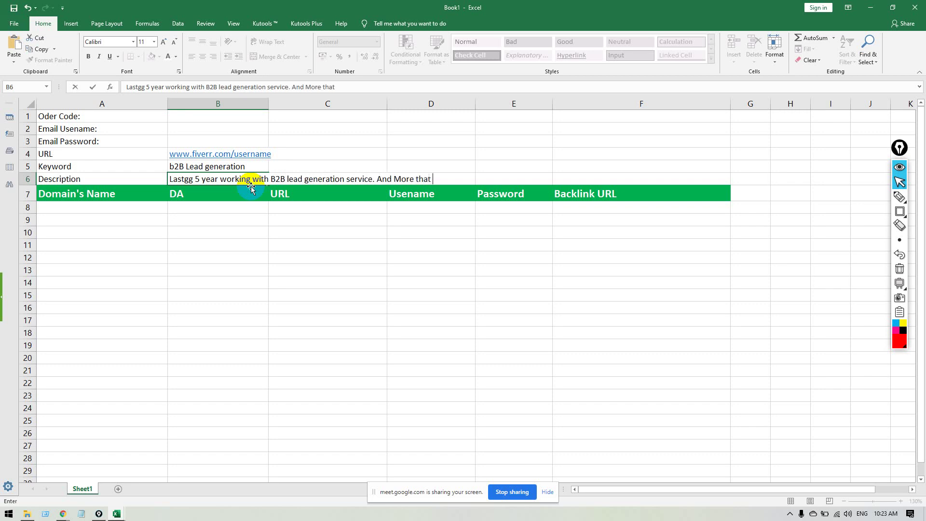
pyautogui.write(' 2,000  satisfied client.')
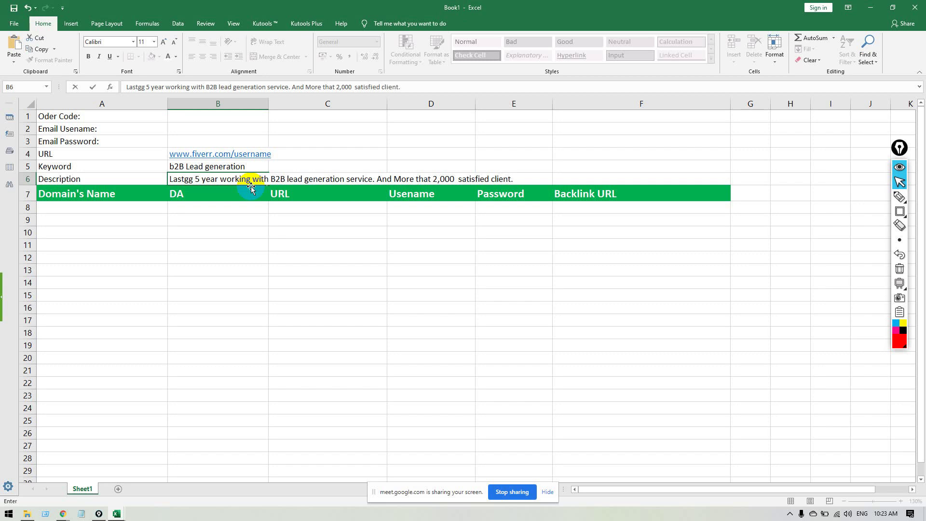
# Review the description, keyword and domain cells of the tracking table.
pyautogui.click(251, 187)
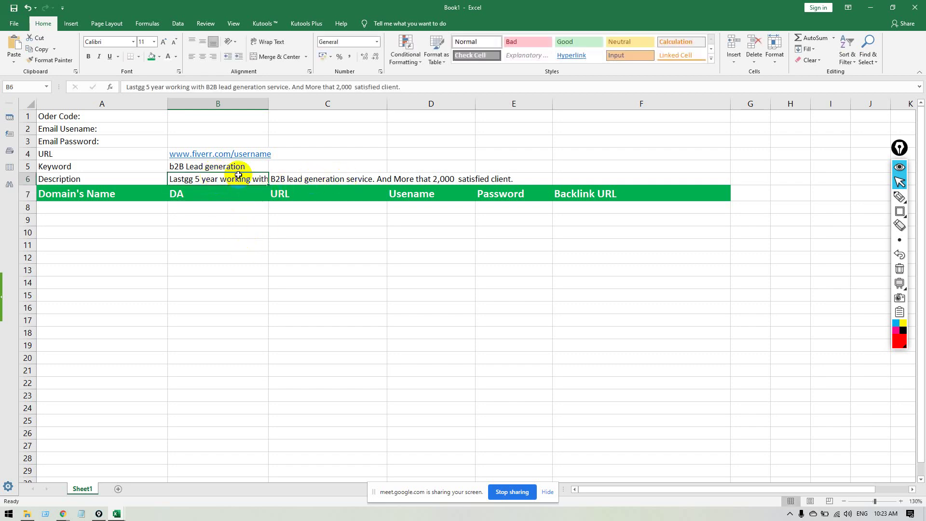
pyautogui.click(320, 179)
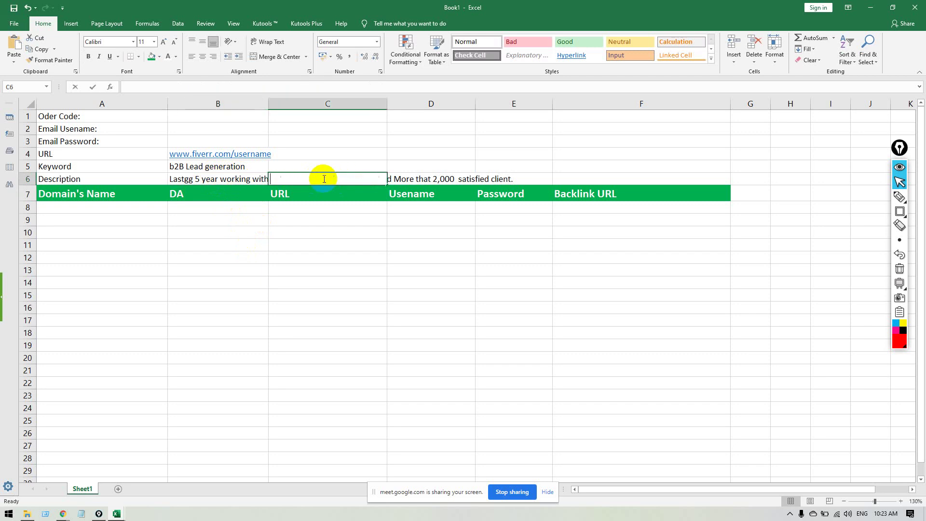
pyautogui.doubleClick(247, 179)
pyautogui.click(287, 219)
pyautogui.click(200, 167)
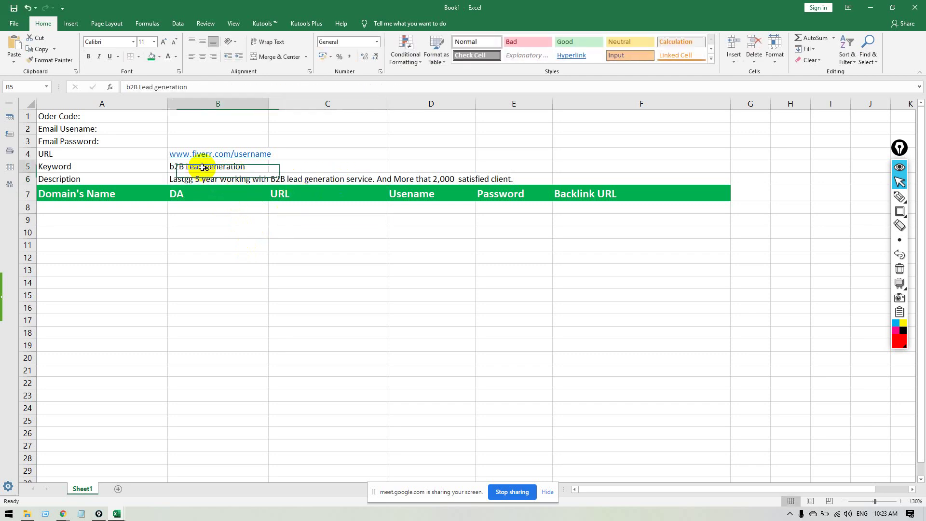
pyautogui.click(223, 242)
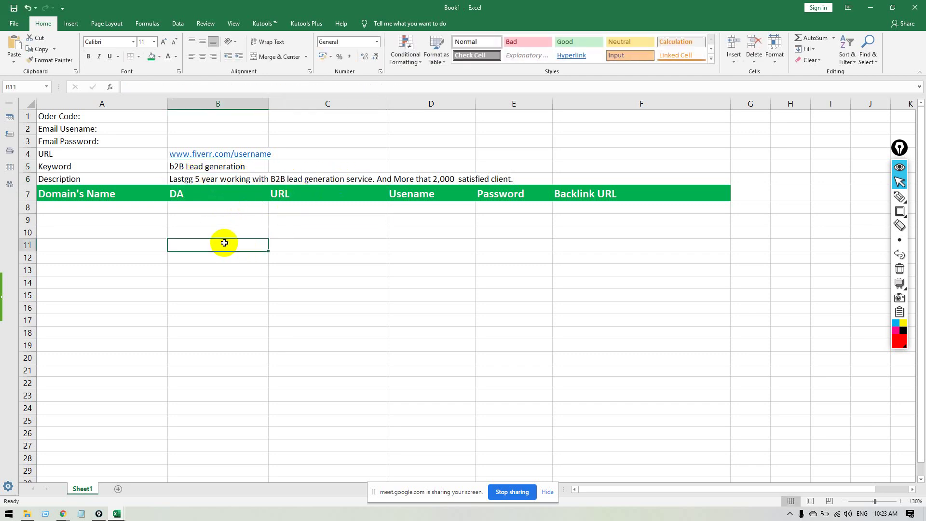
pyautogui.click(120, 206)
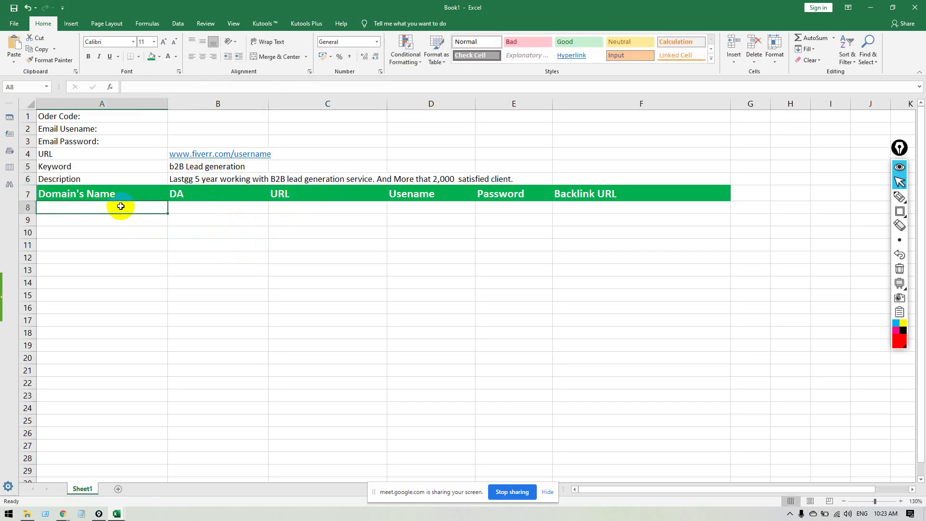
pyautogui.click(297, 212)
# Glance at the Automatic Backlink Checker and Adobe Education Exchange pages in the browser.
pyautogui.hotkey('alt', 'Tab')
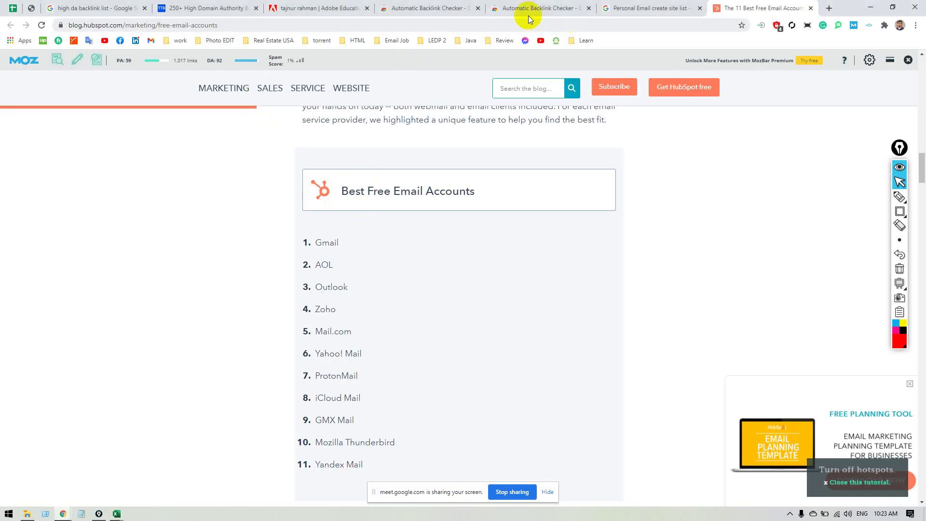
pyautogui.click(434, 9)
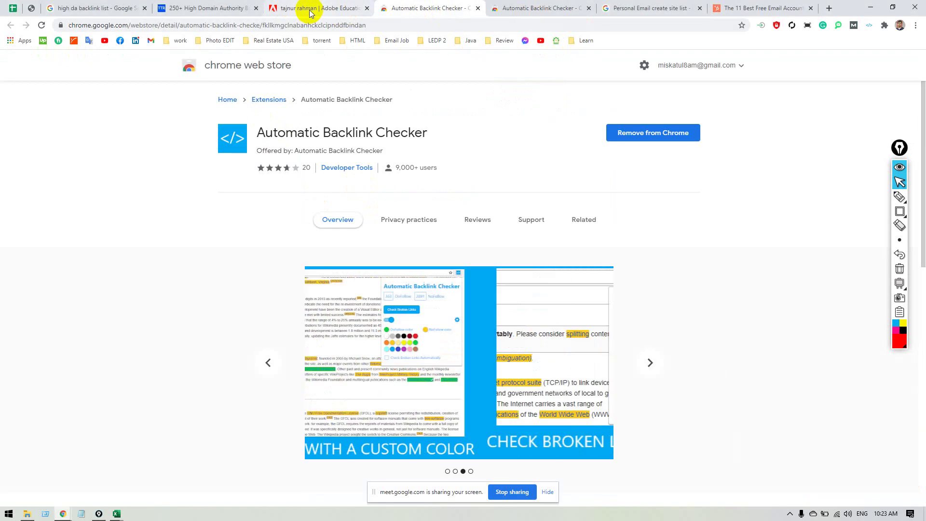
pyautogui.click(299, 8)
pyautogui.hotkey('alt', 'Tab')
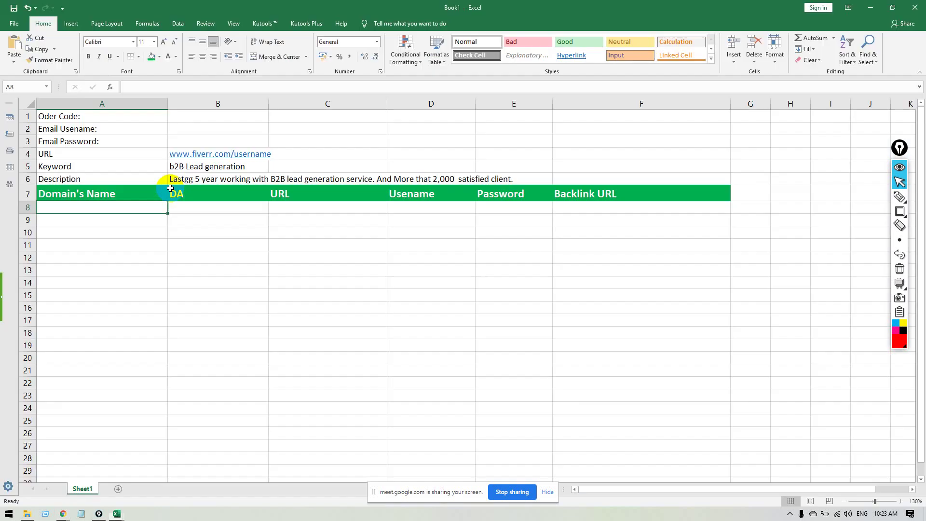
pyautogui.click(111, 126)
# Enter the order code, email username and email password in B1:B3.
pyautogui.click(203, 117)
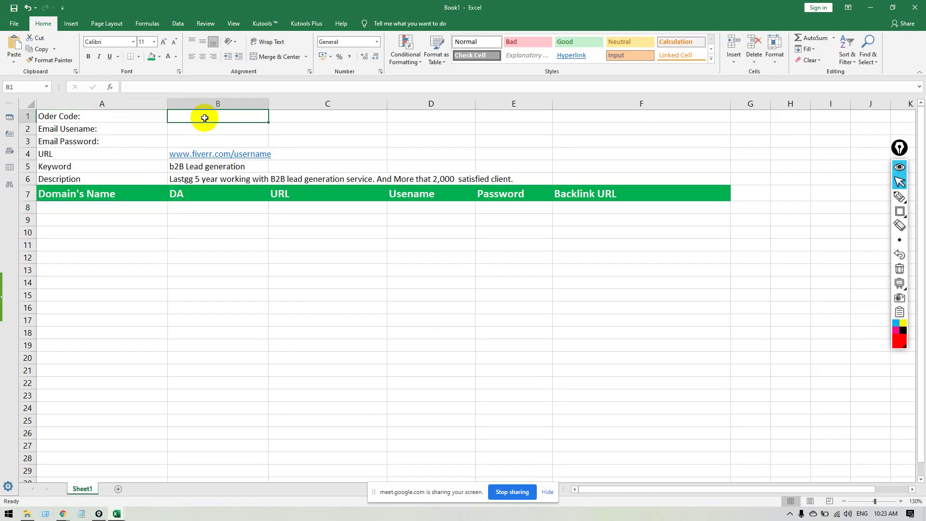
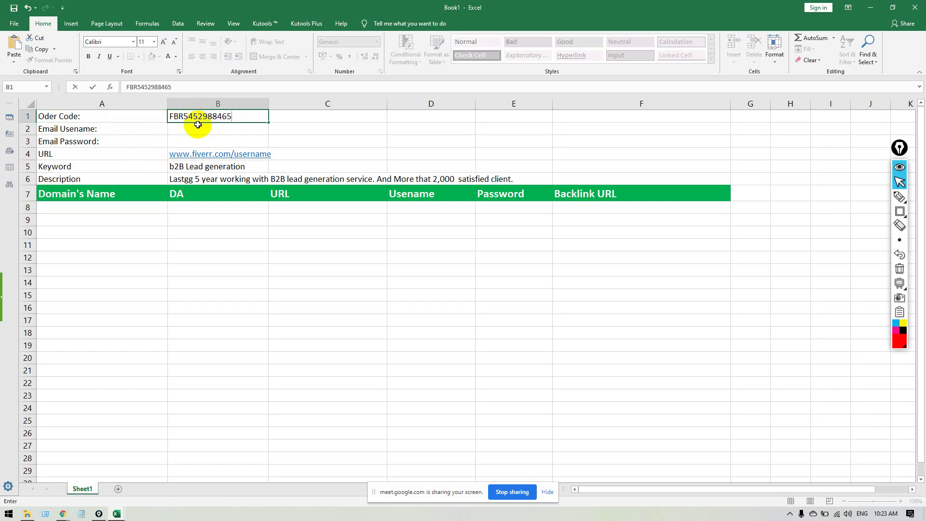
pyautogui.click(198, 125)
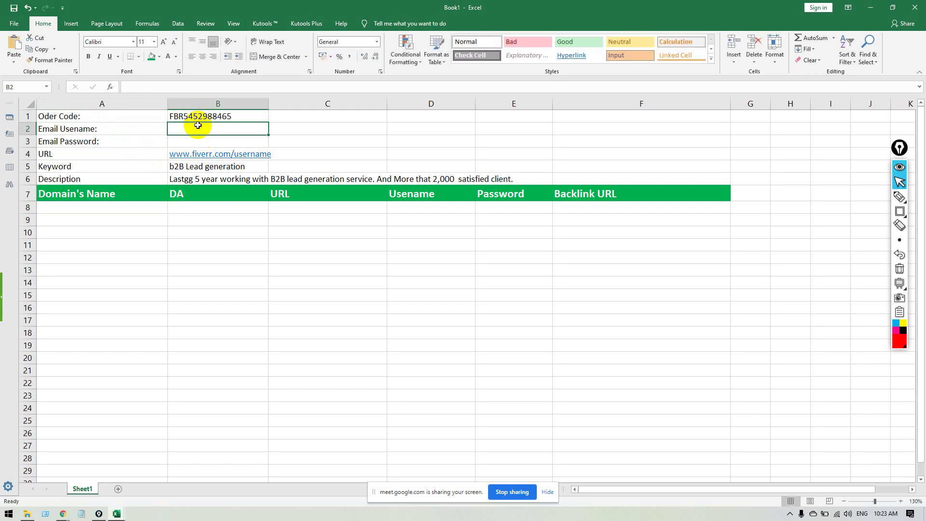
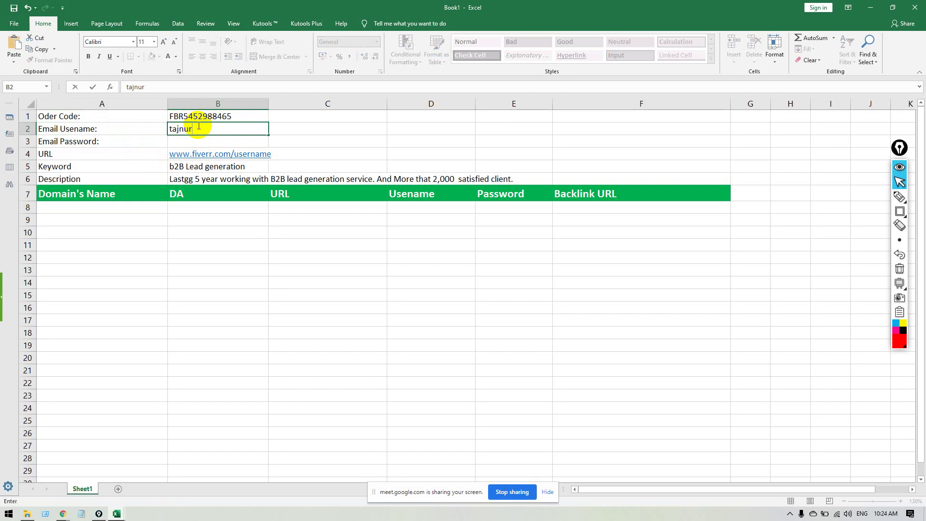
pyautogui.click(212, 141)
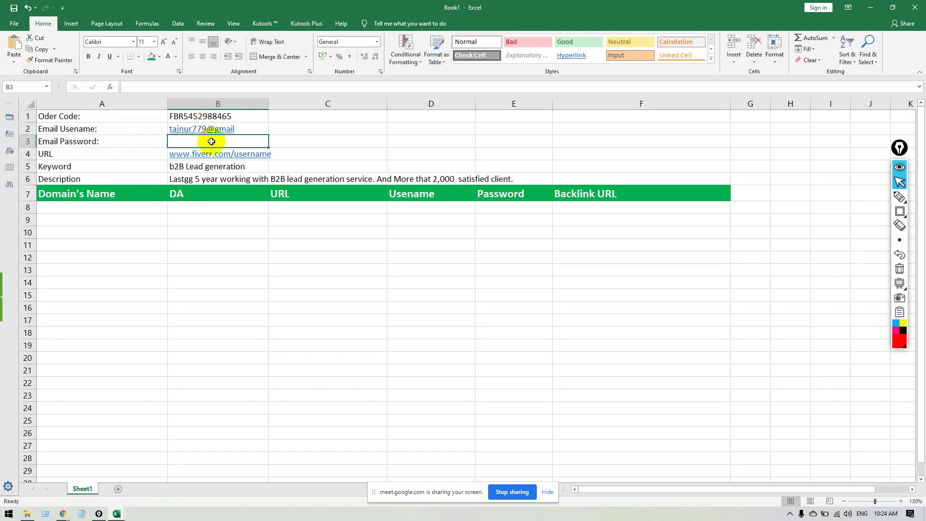
pyautogui.write('ABC')
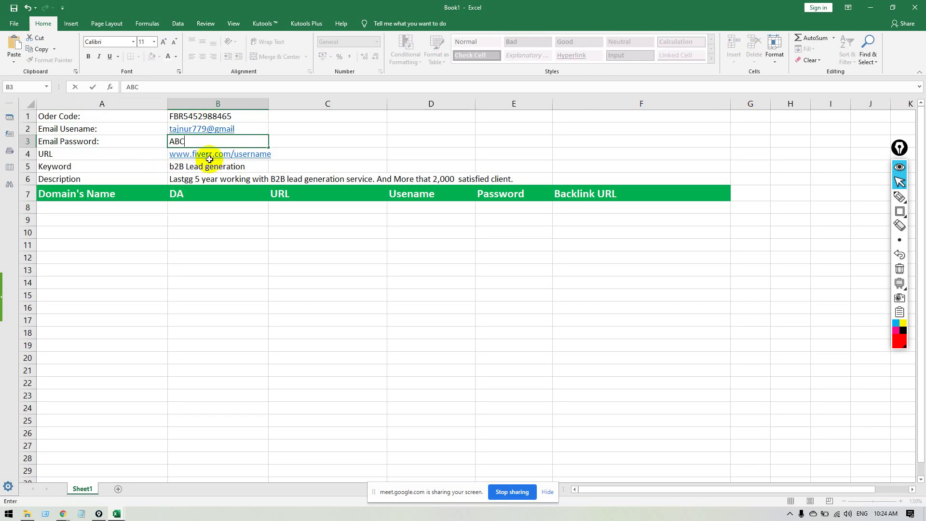
pyautogui.click(209, 168)
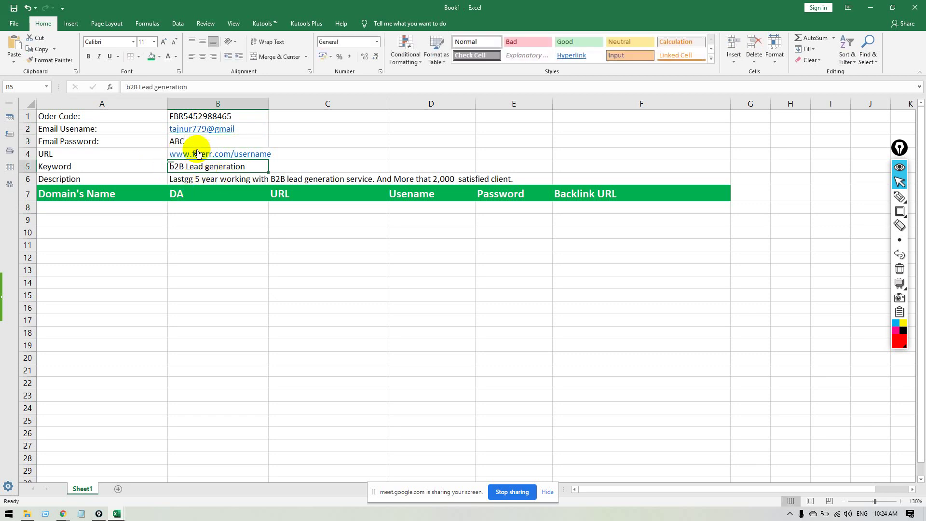
# Remove the hyperlinks from the order detail values in B1:B5.
pyautogui.moveTo(252, 117); pyautogui.dragTo(251, 167)
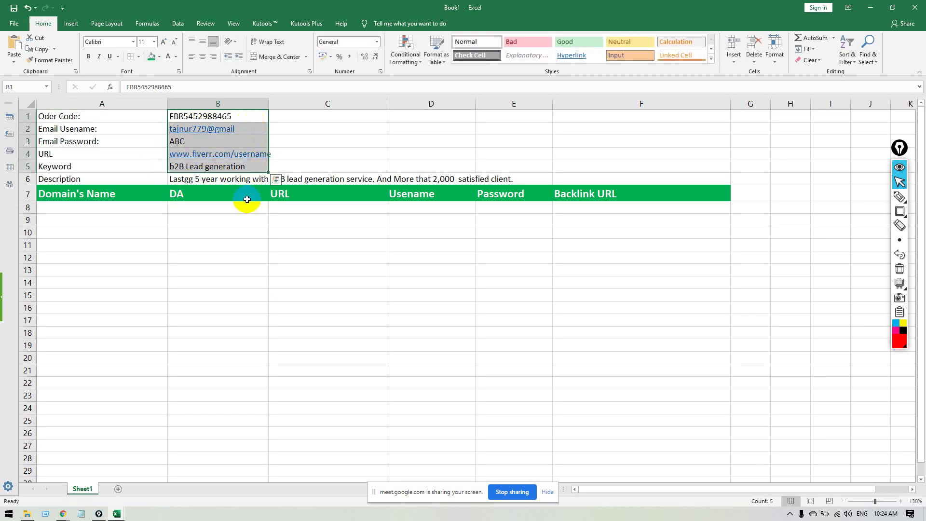
pyautogui.rightClick(245, 166)
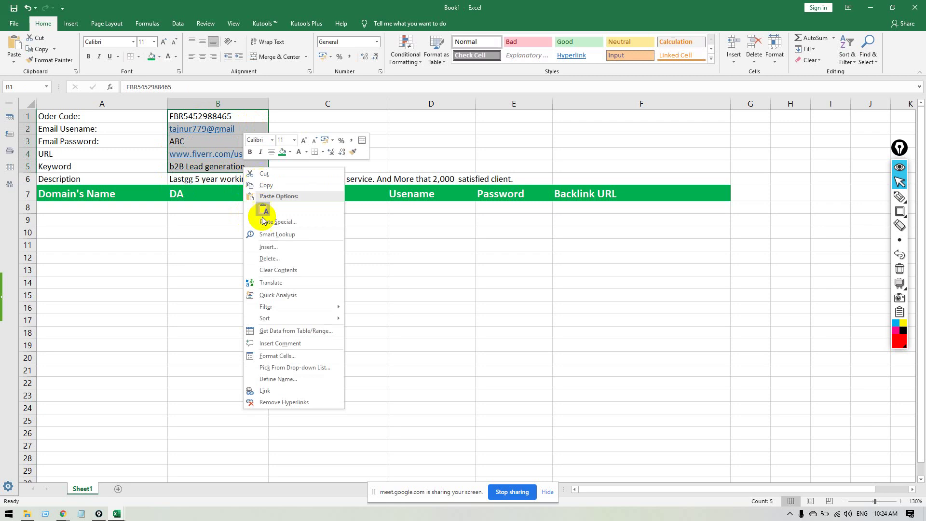
pyautogui.click(260, 402)
pyautogui.click(206, 208)
pyautogui.click(94, 210)
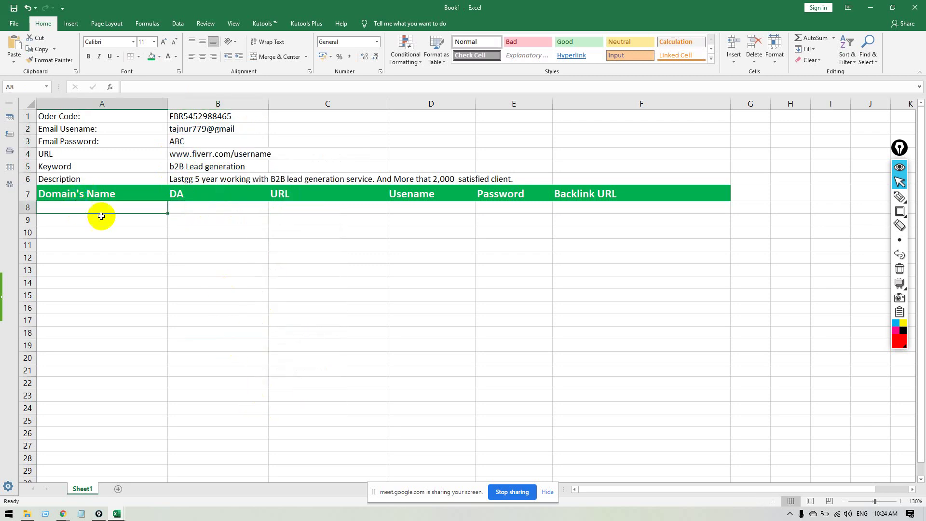
# Enter Adobe.com in A8, taken from the profile page's address.
pyautogui.hotkey('alt', 'Tab')
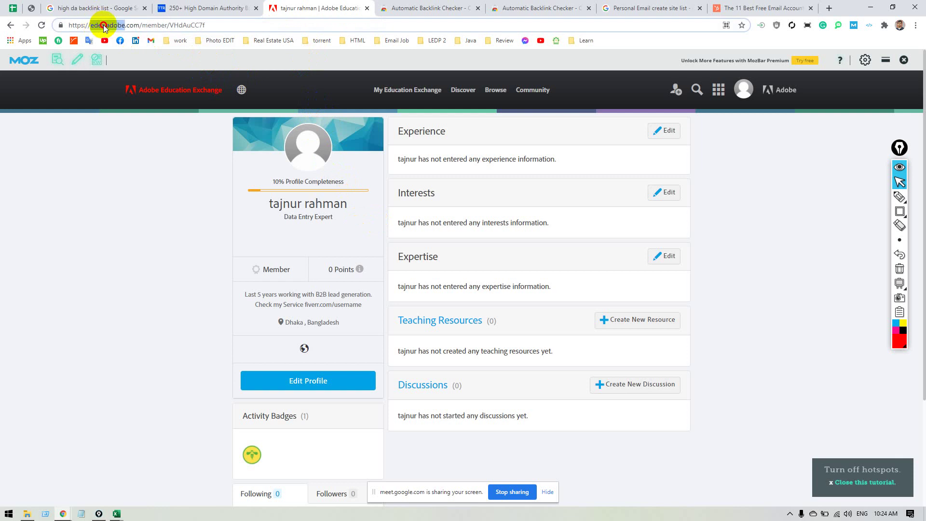
pyautogui.moveTo(95, 25); pyautogui.dragTo(129, 27)
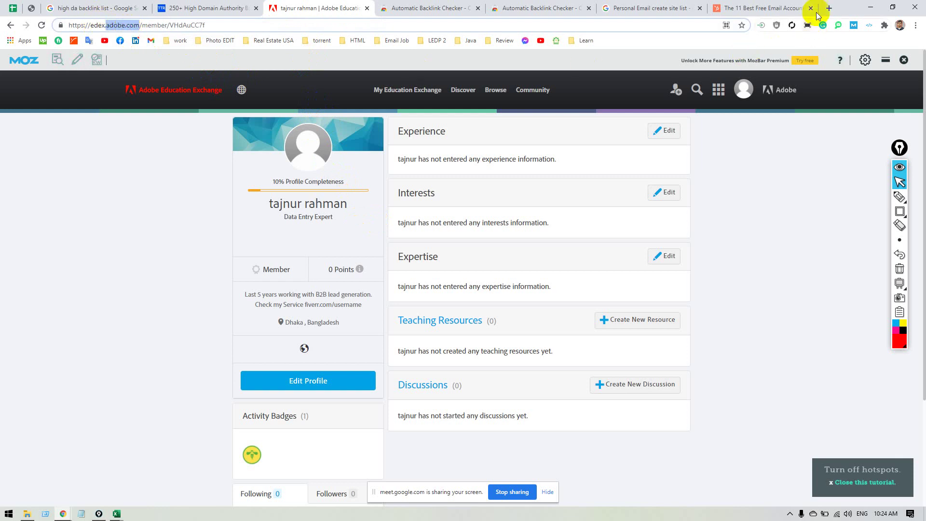
pyautogui.hotkey('alt', 'Tab')
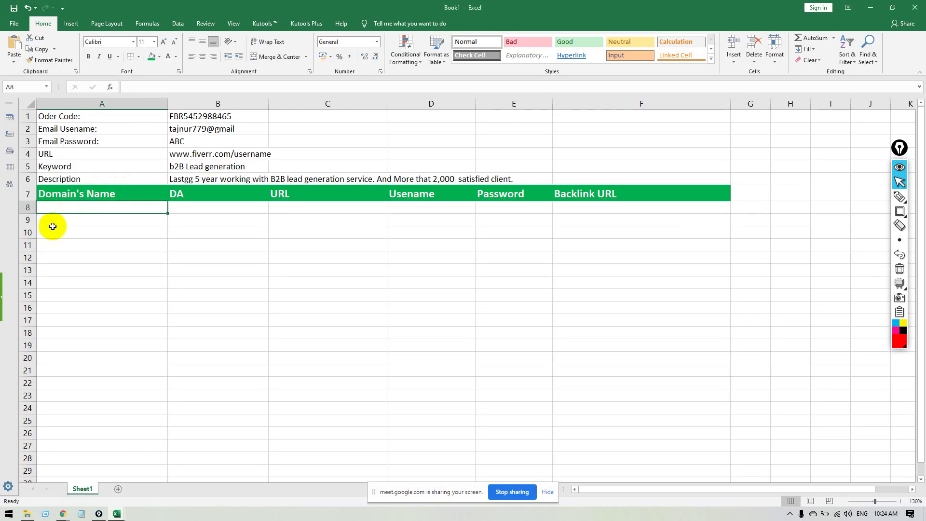
pyautogui.write('adobe.com')
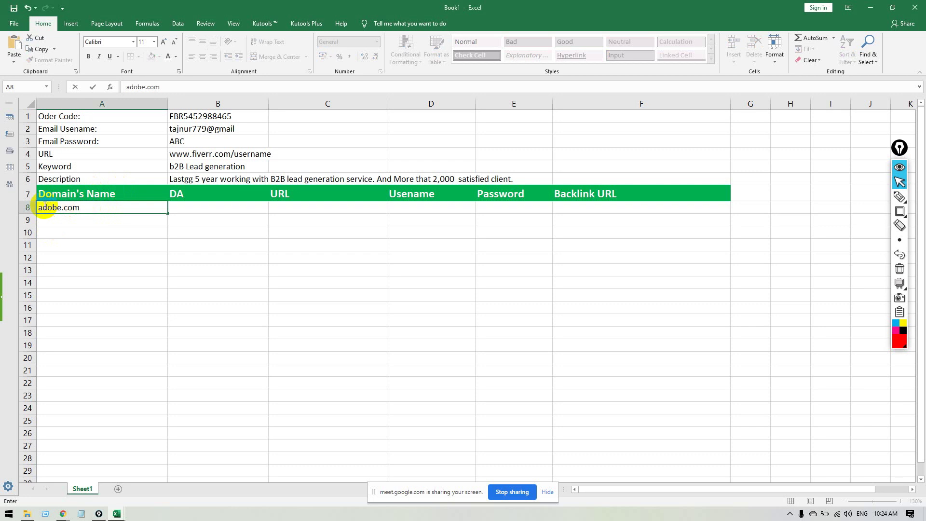
pyautogui.click(43, 207)
pyautogui.press('BackSpace')
pyautogui.write('A')
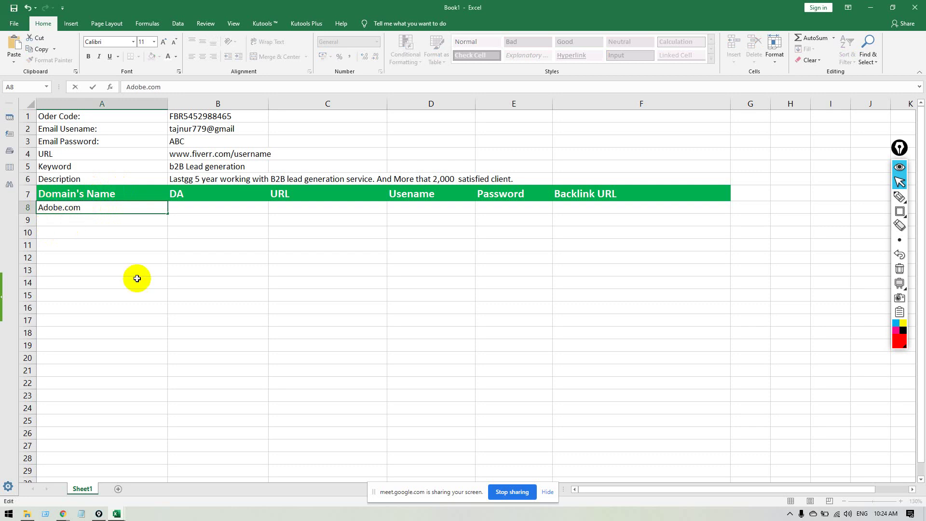
pyautogui.click(138, 280)
# Read Adobe's domain authority from the SEO toolbar and enter 97 in B8.
pyautogui.click(208, 212)
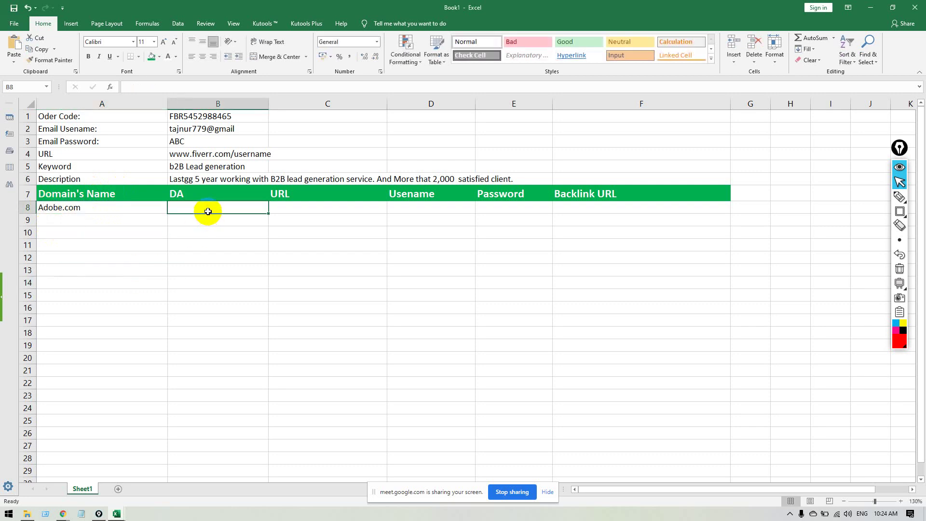
pyautogui.hotkey('alt', 'Tab')
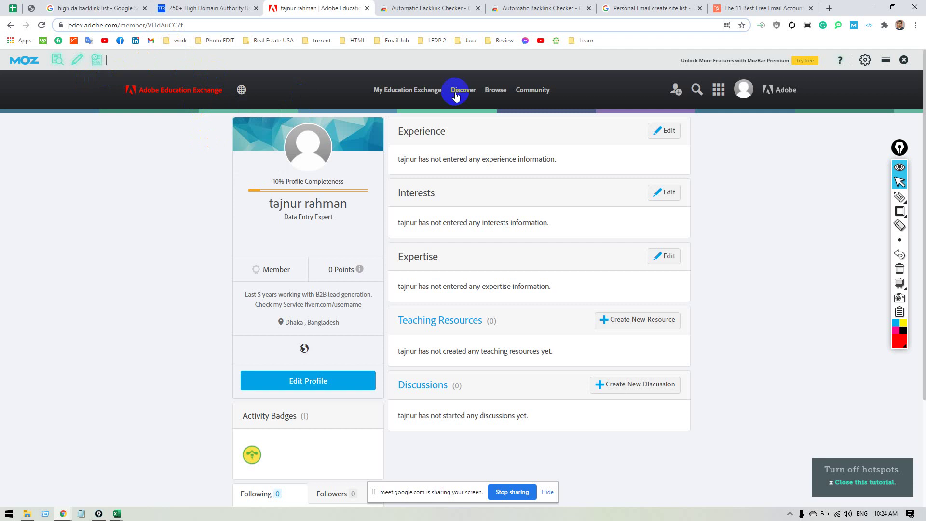
pyautogui.click(306, 68)
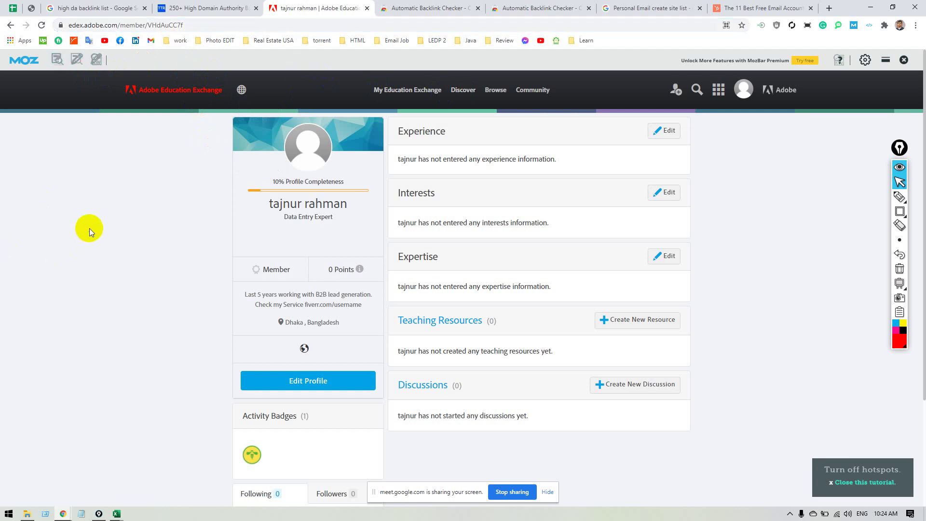
pyautogui.hotkey('alt', 'Tab')
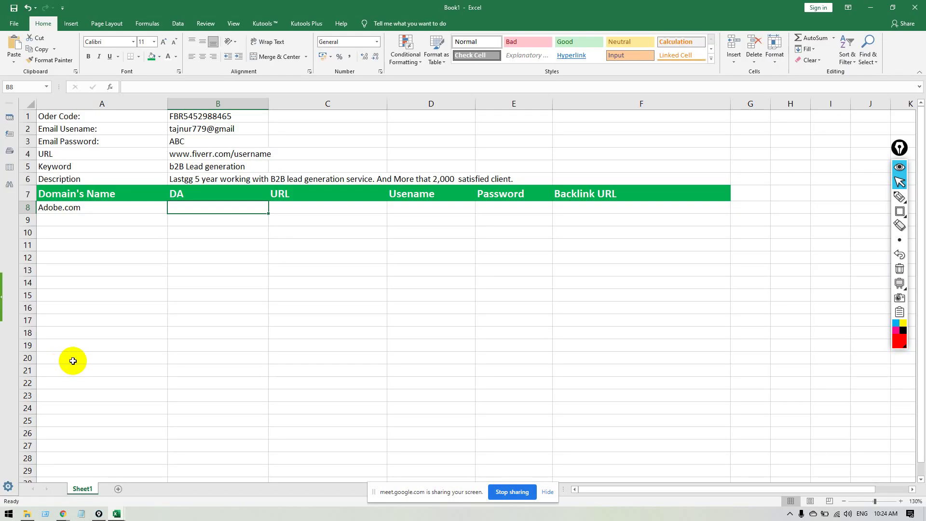
pyautogui.write('97')
pyautogui.press('Tab')
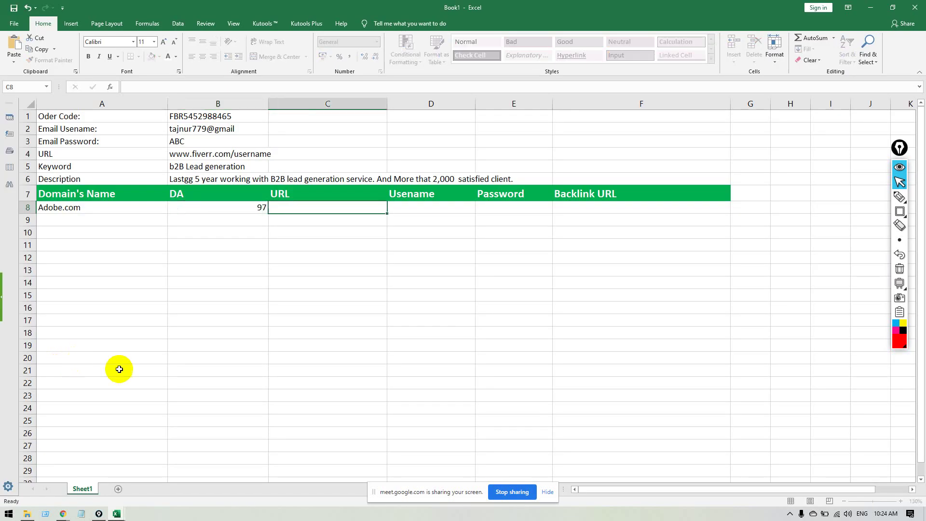
pyautogui.hotkey('alt', 'Tab')
pyautogui.hotkey('alt', 'Tab')
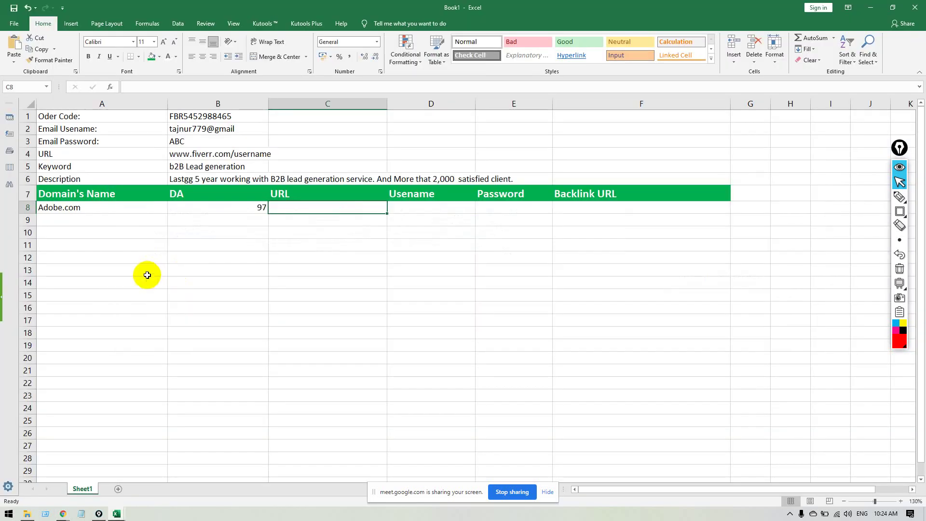
pyautogui.hotkey('alt', 'Tab')
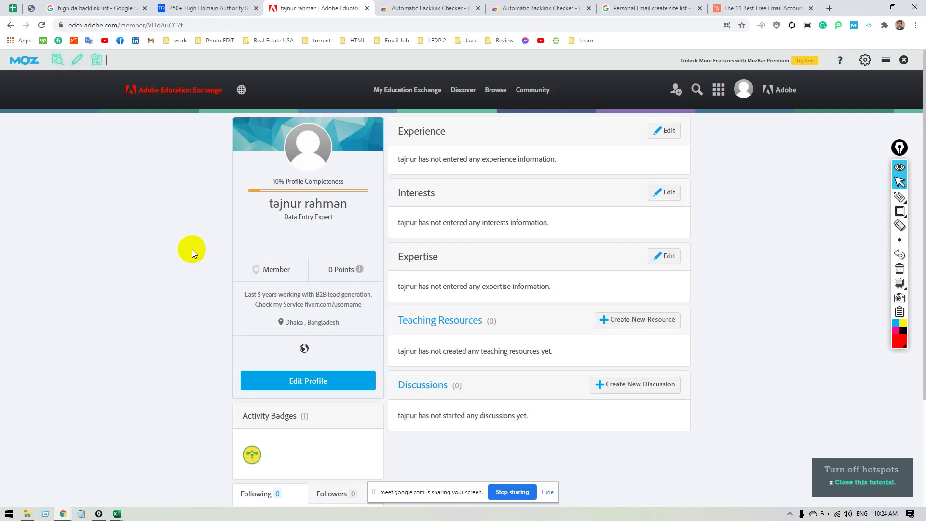
# Copy the Adobe Education Exchange profile URL and open a new Chrome incognito window.
pyautogui.click(783, 115)
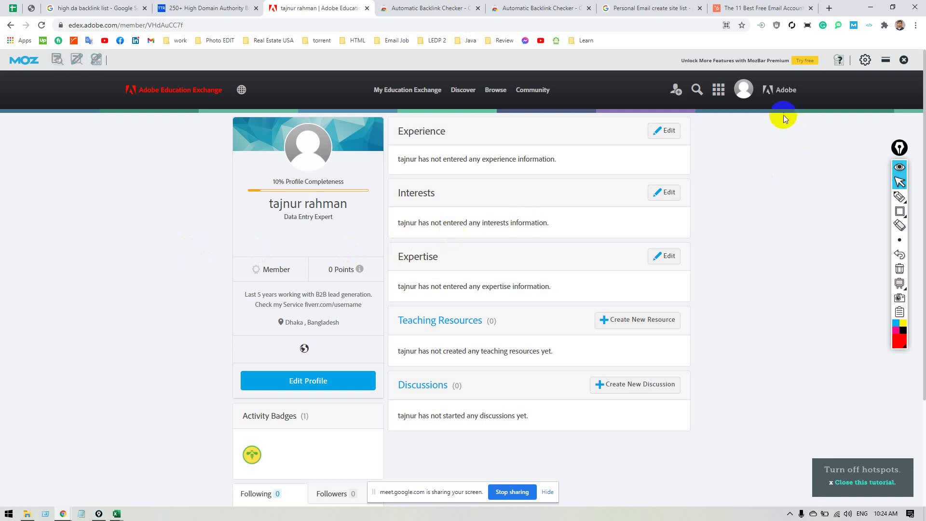
pyautogui.click(741, 95)
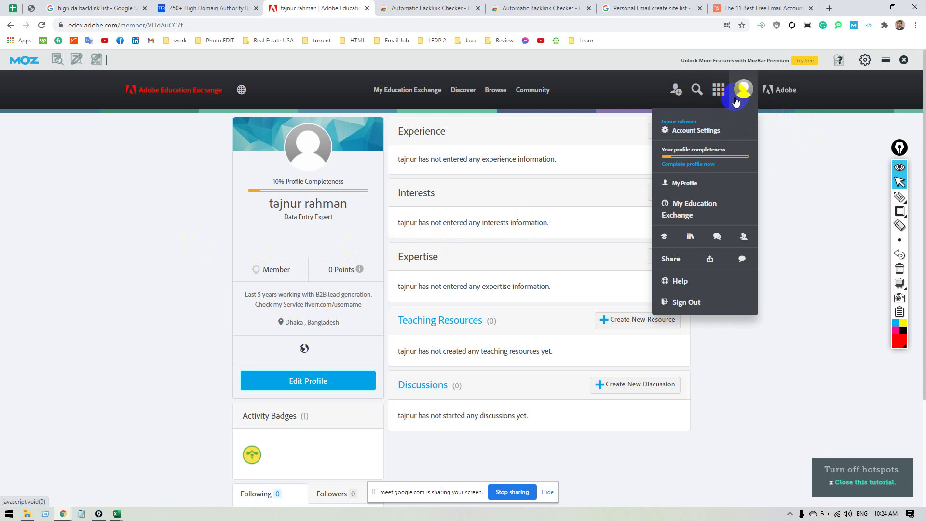
pyautogui.click(736, 101)
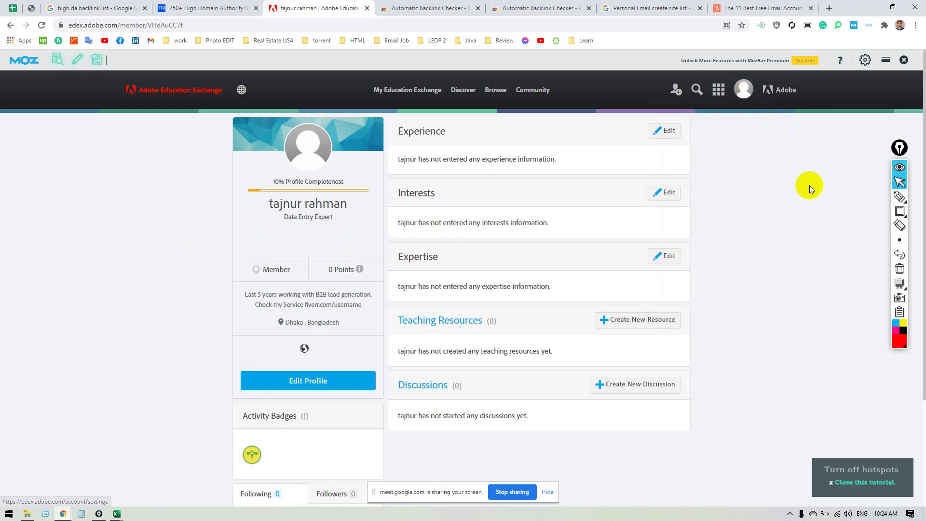
pyautogui.click(235, 25)
pyautogui.hotkey('ctrl', 'c')
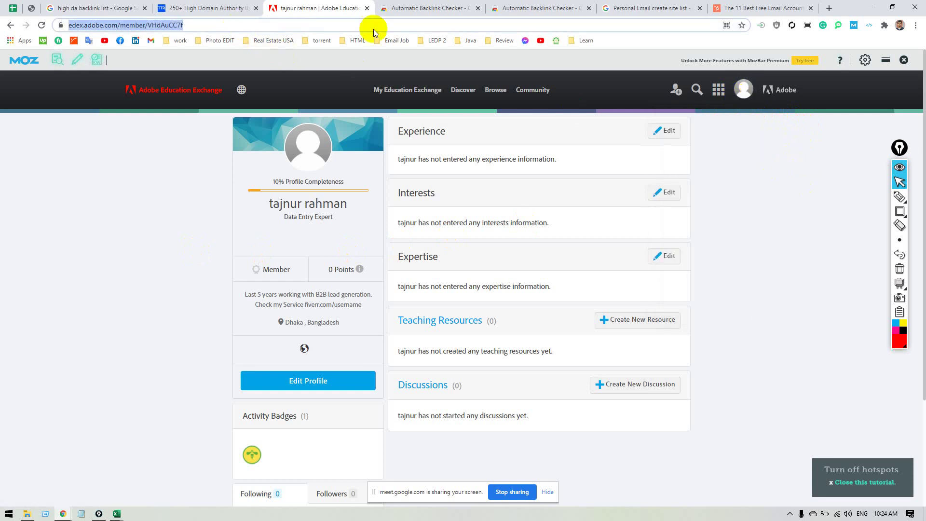
pyautogui.click(915, 25)
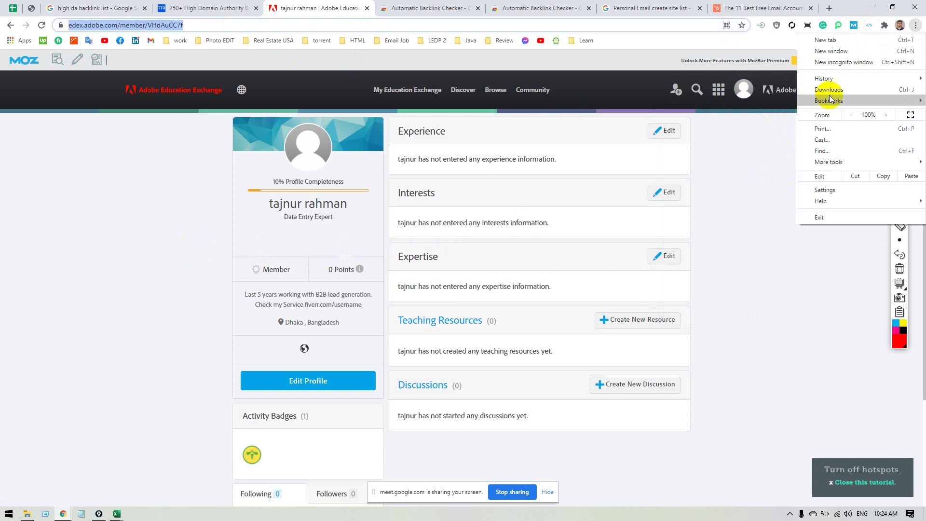
pyautogui.click(834, 62)
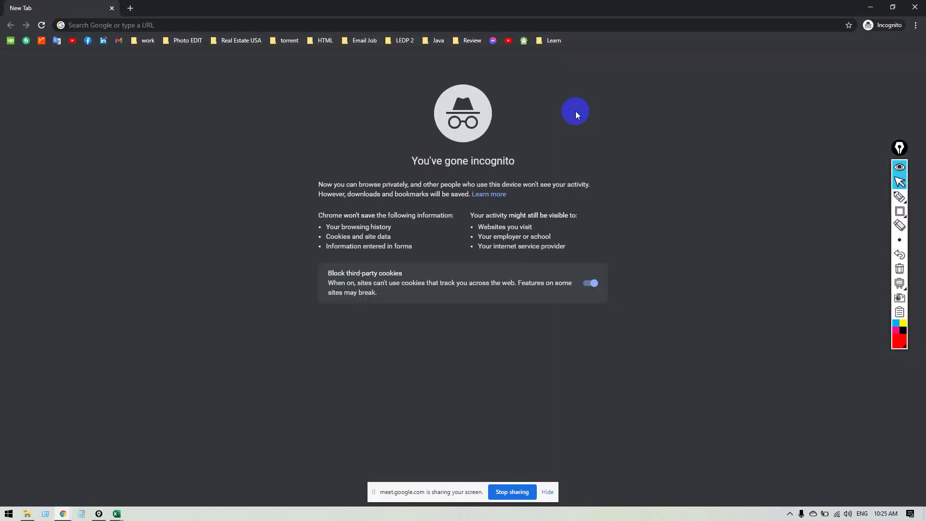
# Load the profile URL in incognito and follow Sign In to Adobe's sign-in page.
pyautogui.click(388, 24)
pyautogui.hotkey('ctrl', 'v')
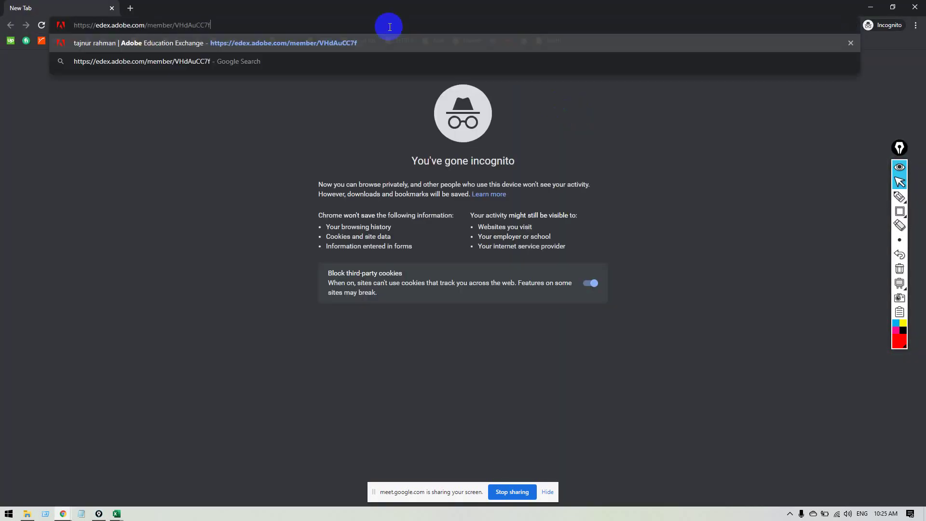
pyautogui.press('Return')
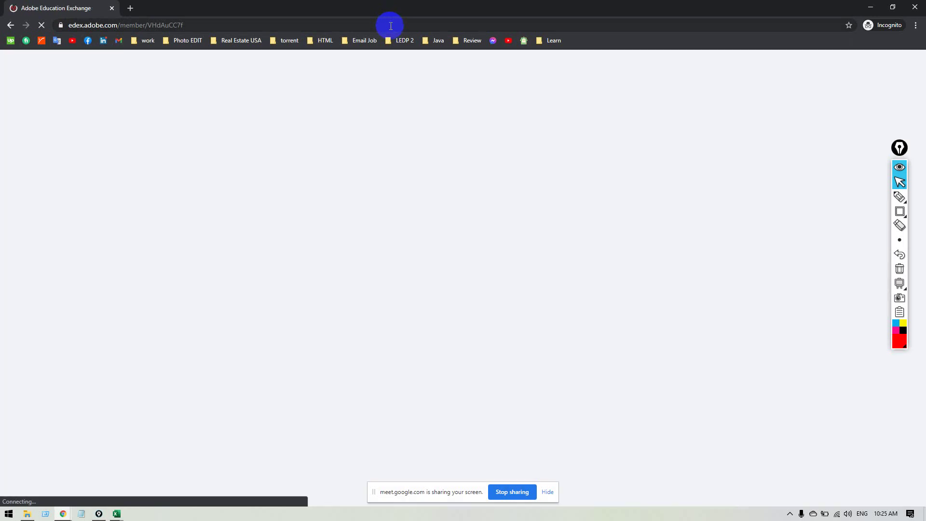
pyautogui.click(724, 69)
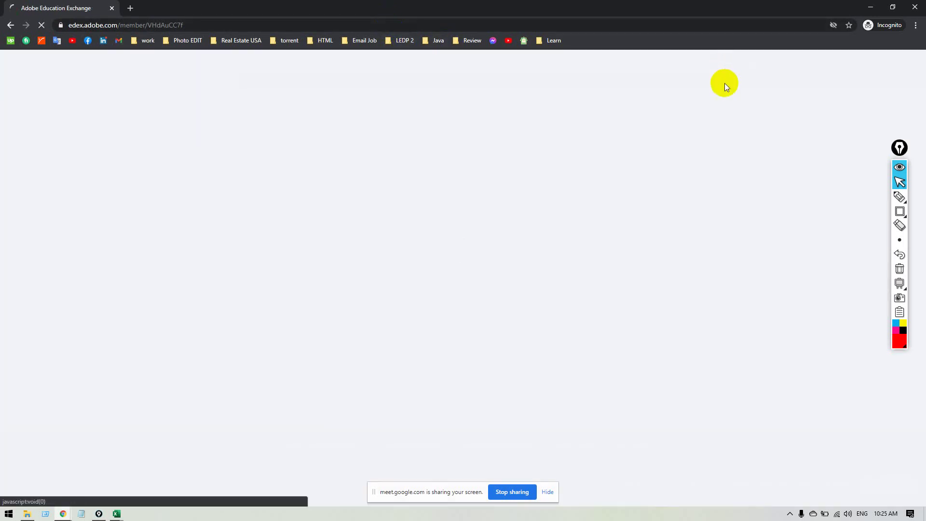
pyautogui.click(187, 56)
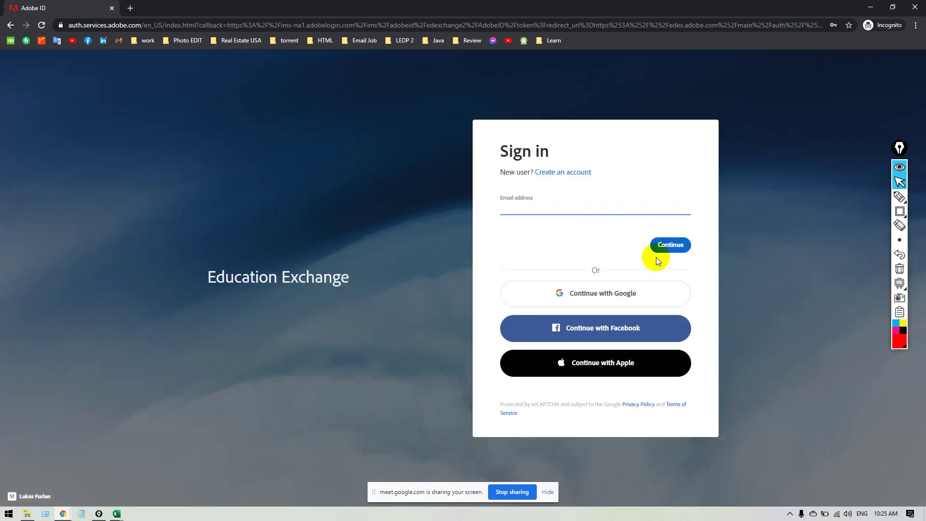
pyautogui.click(466, 227)
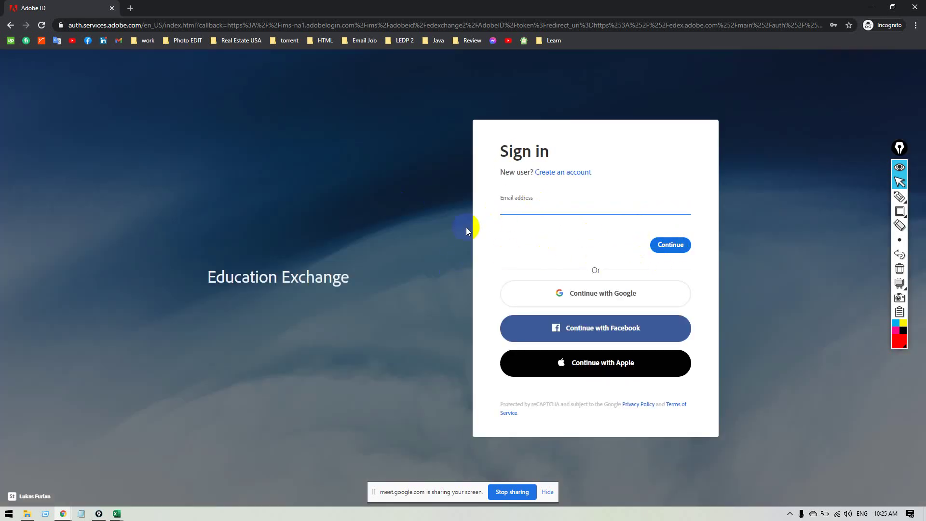
pyautogui.click(440, 251)
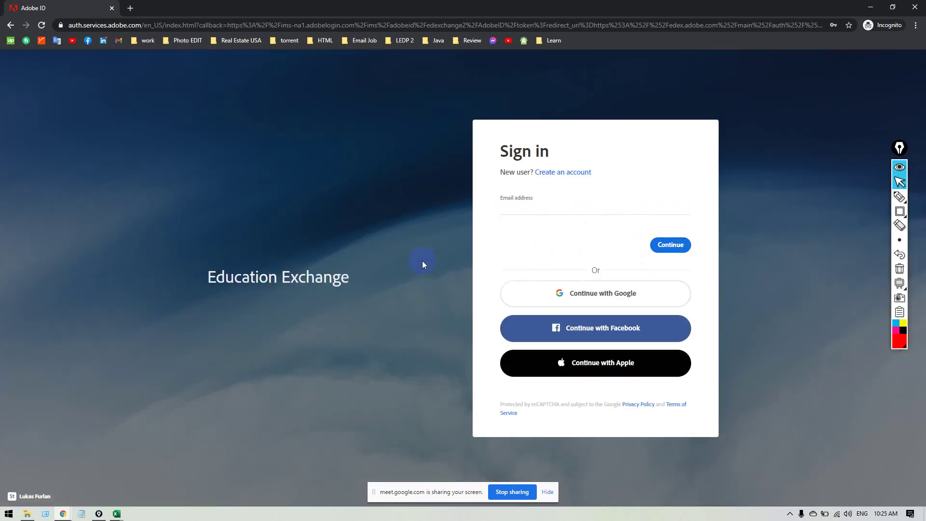
pyautogui.click(562, 207)
pyautogui.click(480, 213)
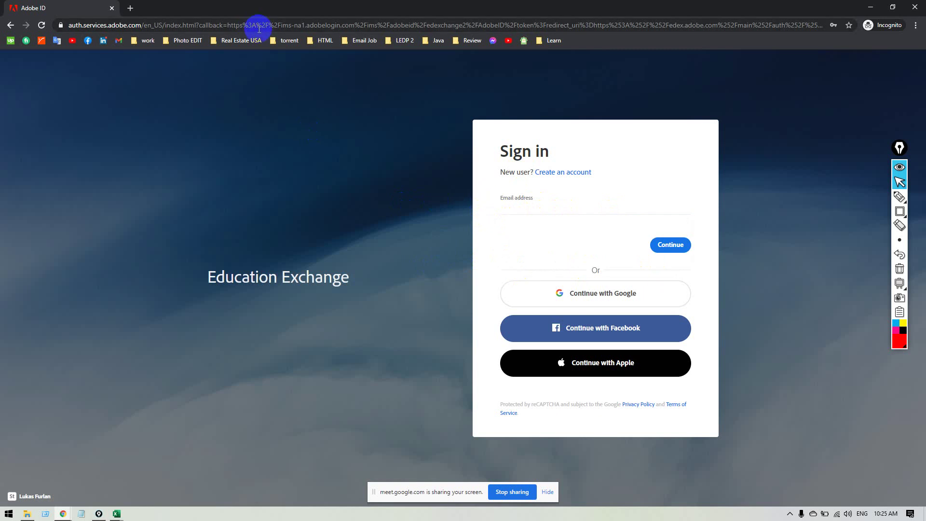
# Copy the sign-in page address and load it in a second incognito window.
pyautogui.click(276, 19)
pyautogui.hotkey('ctrl', 'c')
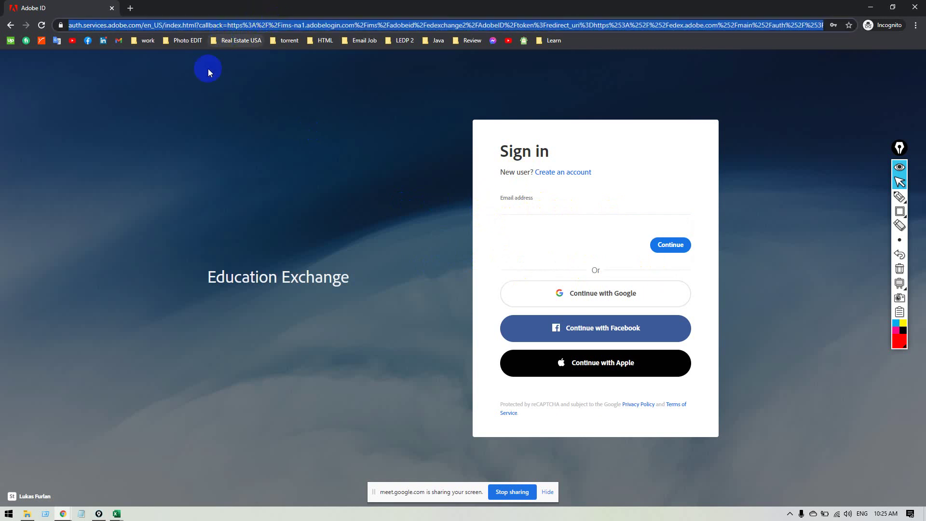
pyautogui.click(915, 25)
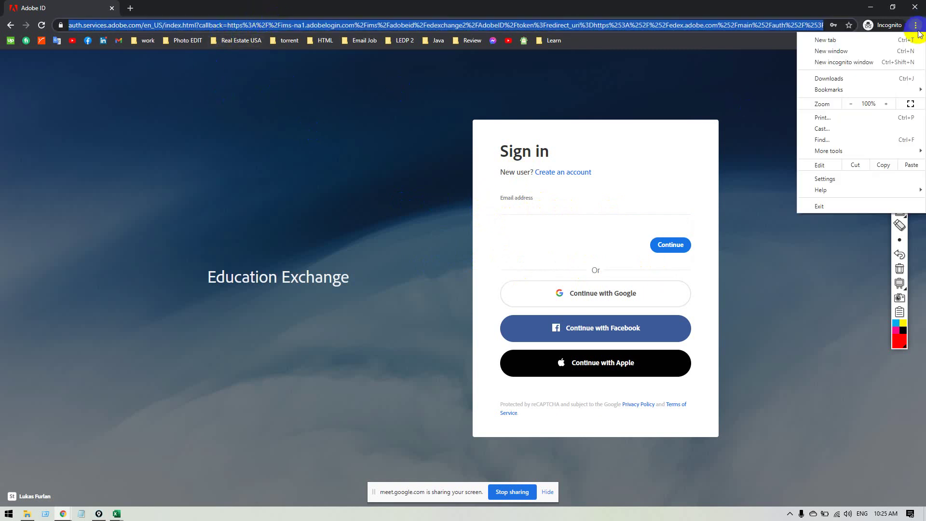
pyautogui.click(887, 62)
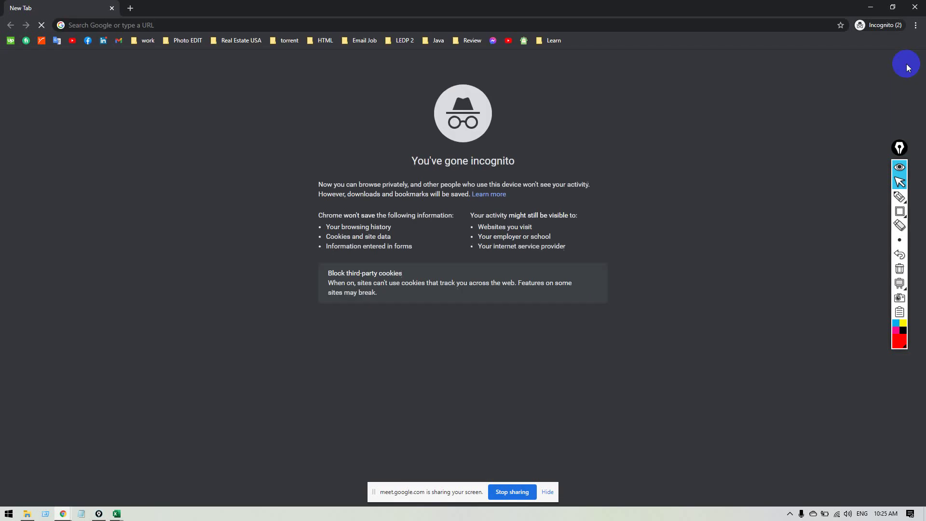
pyautogui.click(659, 29)
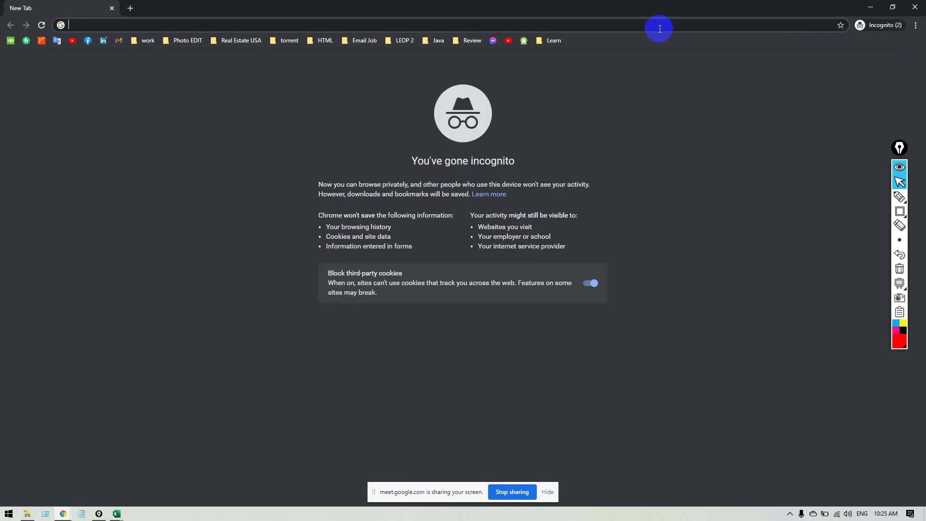
pyautogui.hotkey('ctrl', 'v')
pyautogui.press('Return')
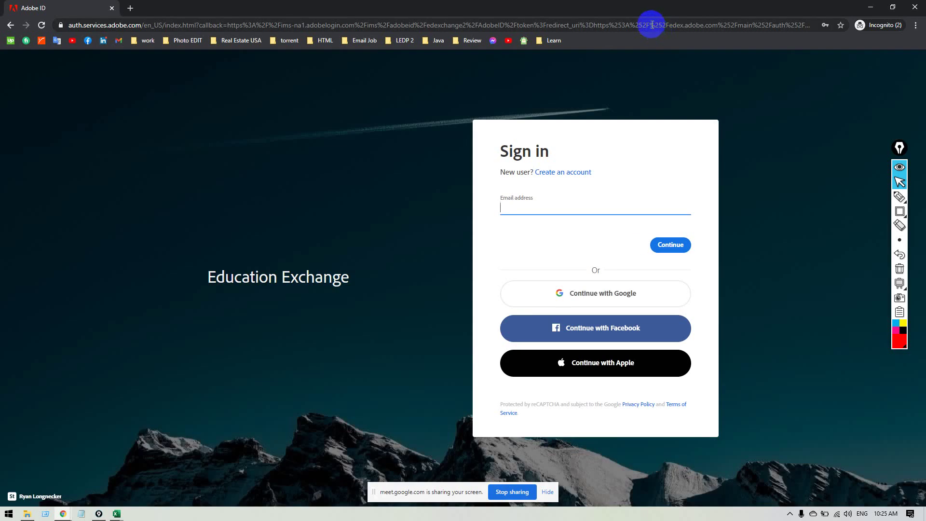
# Paste the Adobe sign-in URL into C8 and close the duplicate sign-in window.
pyautogui.click(652, 25)
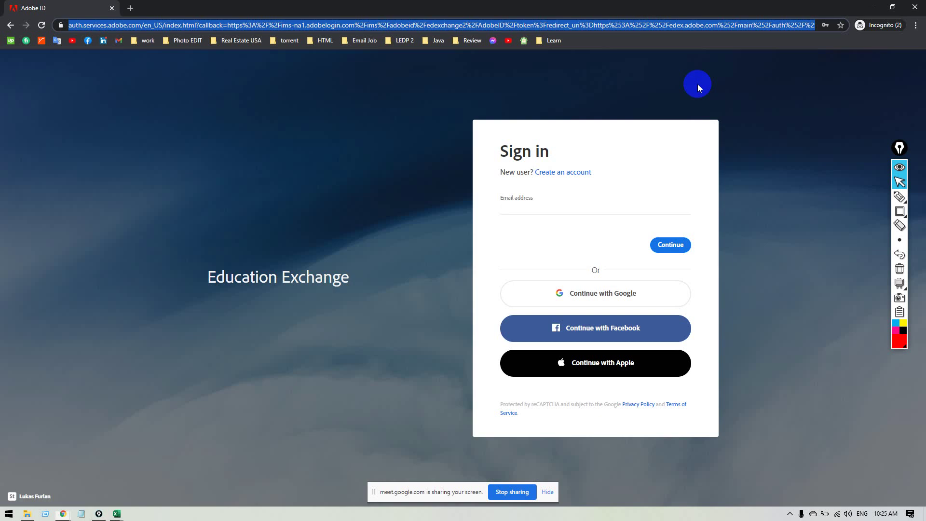
pyautogui.hotkey('alt', 'Tab')
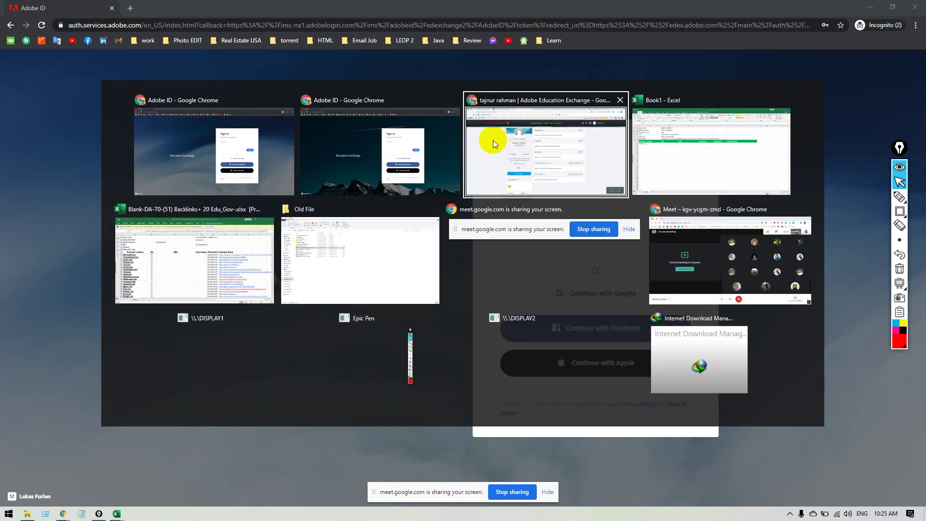
pyautogui.click(454, 100)
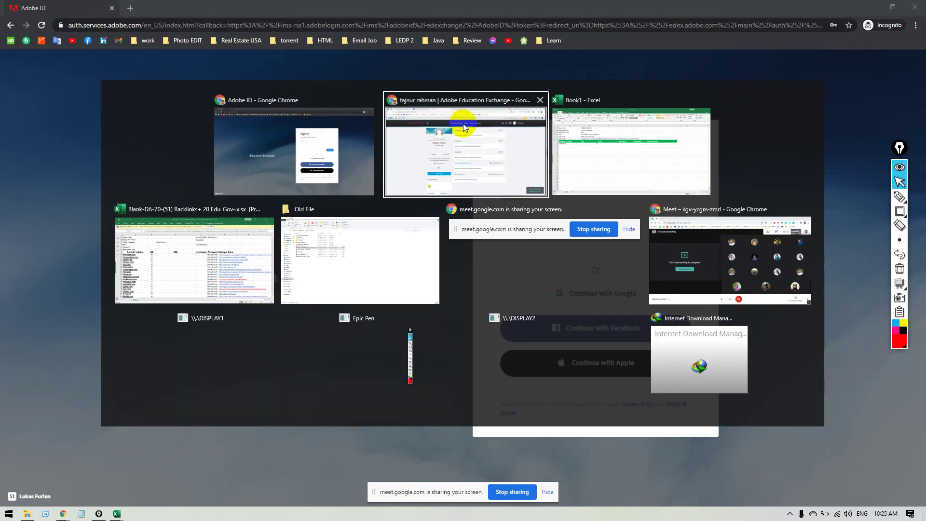
pyautogui.click(587, 139)
pyautogui.doubleClick(339, 209)
pyautogui.write('https://auth.services.adobe.com/en_US/index.html?callback=https%3A%2F%2Fims-na1.adobelogin.com%2Fims%2Fadobeid%2Fedexchange2%2FAdobeID%2Ftoken%3Fredirect_uri%3Dhttps%253A%252F%252Fedex.adobe.com%252Fmain%252Fauth%252F%253FbackUrl%253D%252Fmember%252FVHdAuCC7f%2523from_ims%253Dtrue%2526old_hash%253D%2526api%253Dauthorize%26code_challenge_method%3Dplain%26use_ms_for_expiry%3Dtrue&client_id=edexchange2&scope=AdobeID%2Copenid&denied_callback=https%3A%2F%2Fims-na1.adobelogin.com%2Fims%2Fdenied%2Fedexchange2%3Fredirect_uri%3Dhttps%253A%252F%252Fedex.adobe.com%252Fmain%252Fauth%252F%253FbackUrl%253D%252Fmember%252FVHdAuCC7f%2523from_ims%253Dtrue%2526old_hash%253D%2526api%253Dauthorize%26response_type%3Dtoken&relay=493e99ee-778c-47f4-8f2f-8a44e0c08997&locale=en_US&flow_type=token&dctx_id=ctx_edexchange&idp_flow_type=login#/')
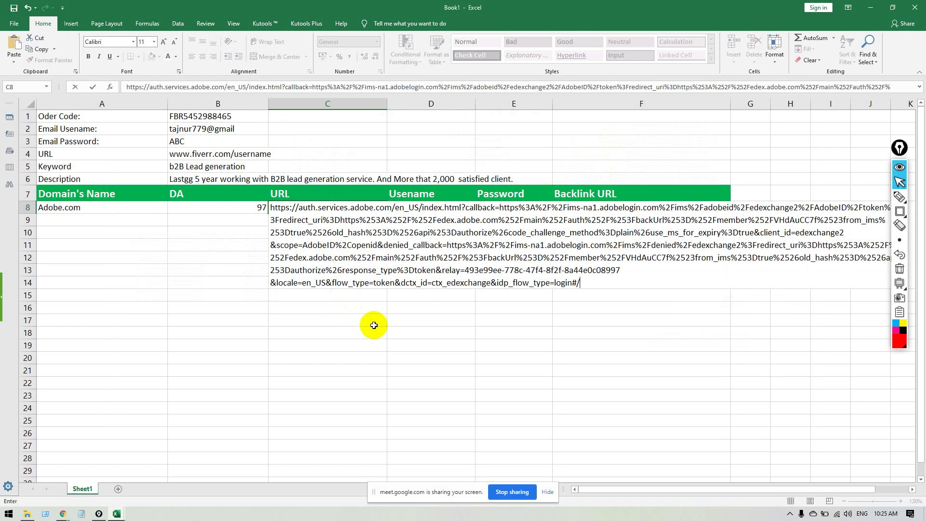
pyautogui.press('Return')
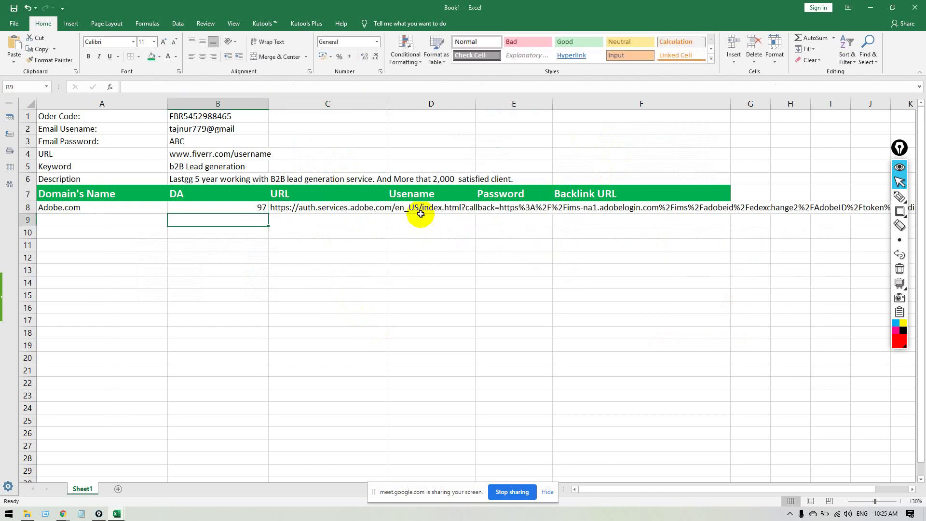
# Copy the stored email username from B2 into D8 under Usename.
pyautogui.click(423, 209)
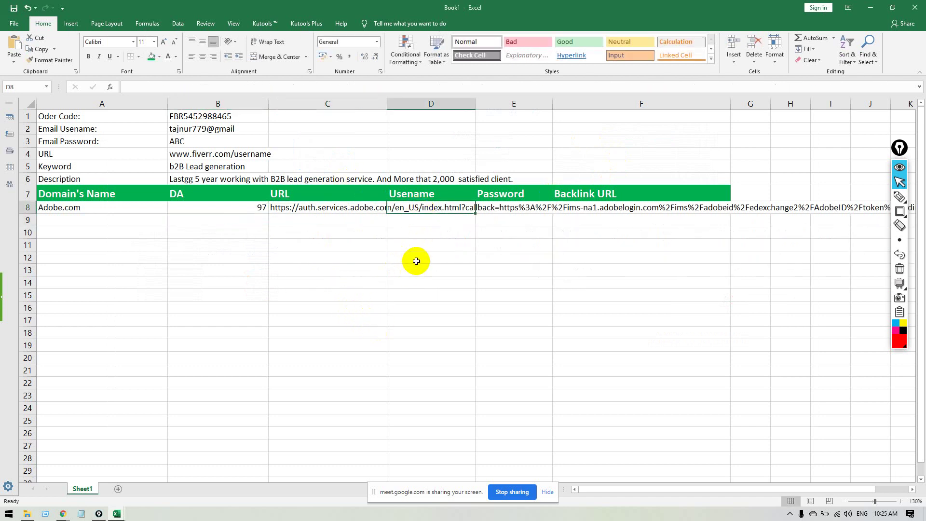
pyautogui.hotkey('alt', 'Tab')
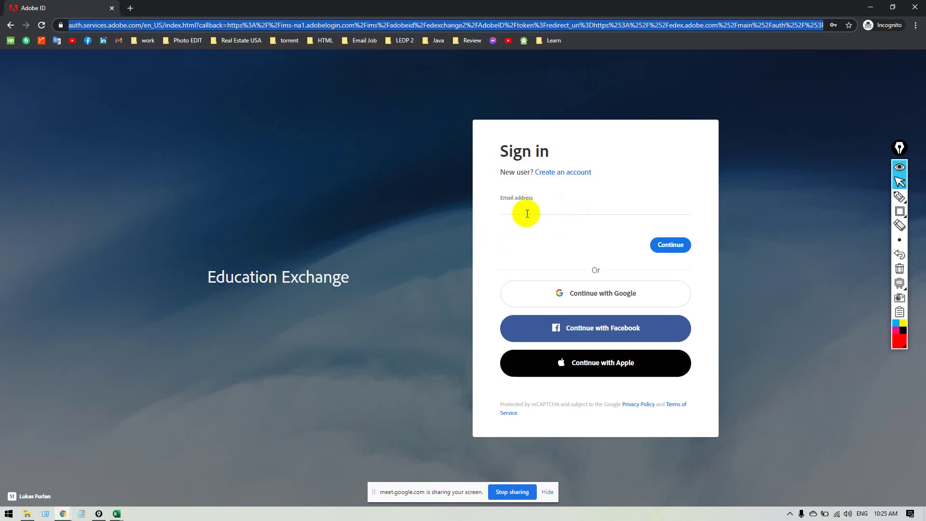
pyautogui.click(531, 208)
pyautogui.hotkey('alt', 'Tab')
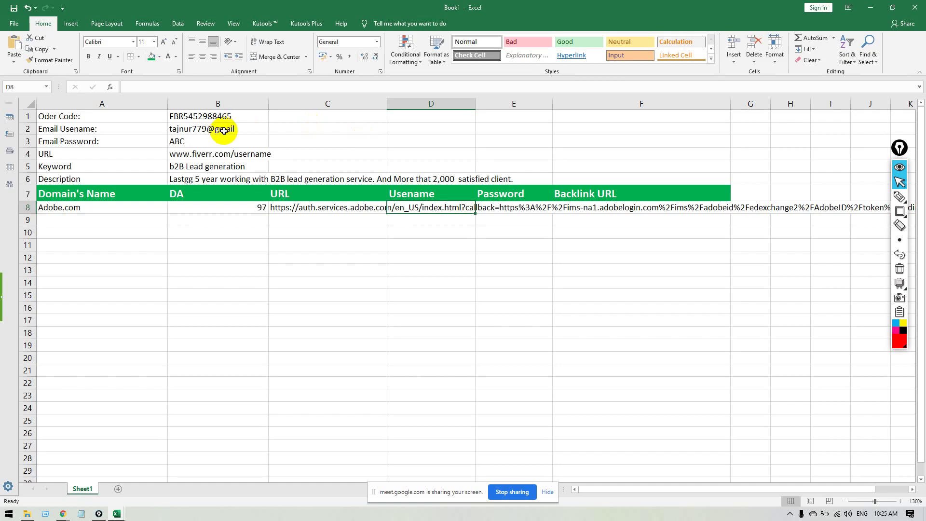
pyautogui.click(220, 128)
pyautogui.hotkey('ctrl', 'c')
pyautogui.click(496, 208)
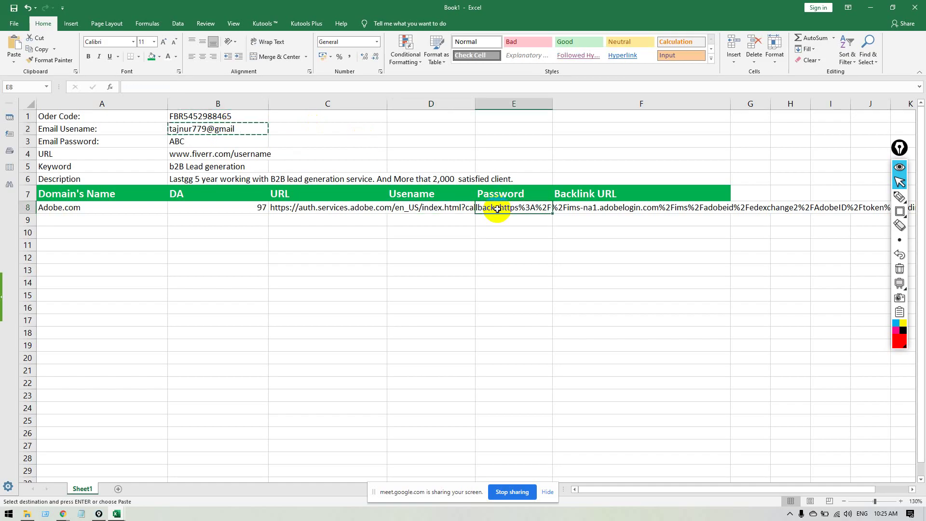
pyautogui.hotkey('ctrl', 'v')
pyautogui.click(513, 256)
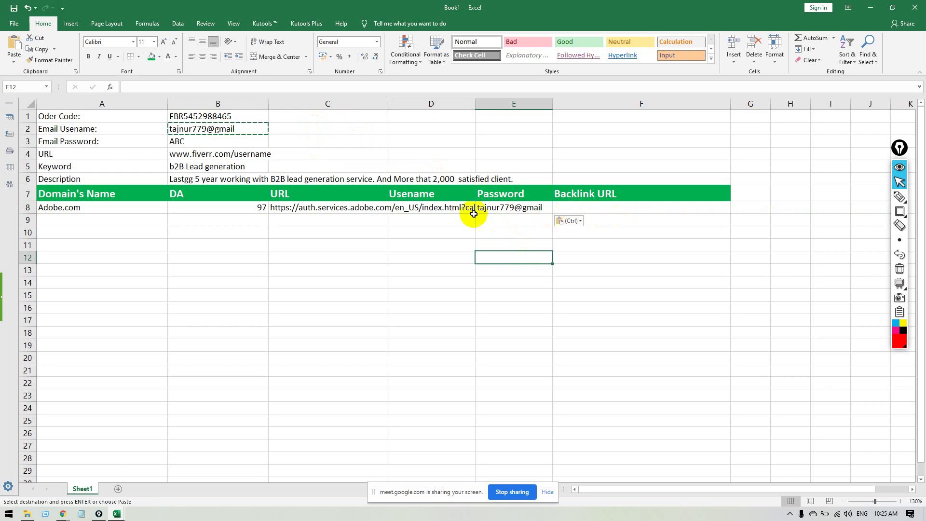
pyautogui.click(504, 207)
pyautogui.hotkey('ctrl', 'c')
pyautogui.click(467, 209)
pyautogui.hotkey('ctrl', 'v')
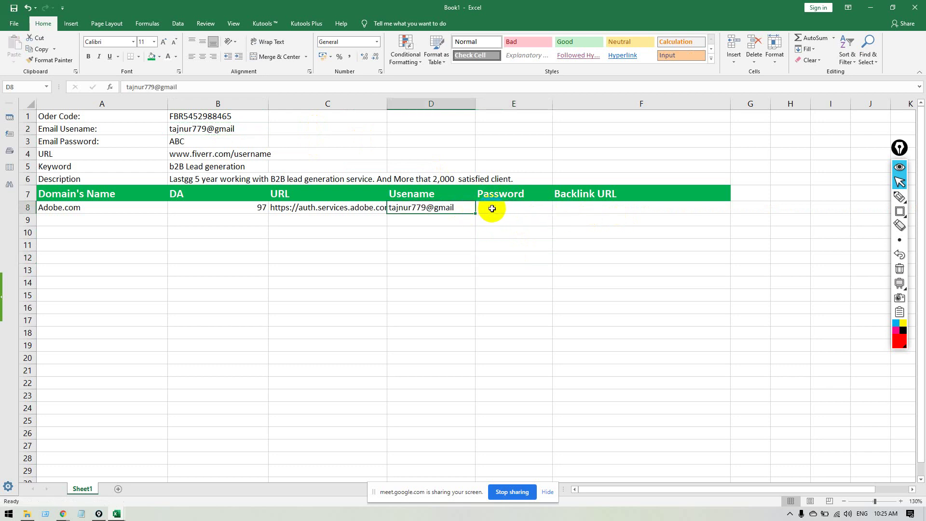
pyautogui.click(492, 208)
# Enter the account password in E8.
pyautogui.hotkey('alt', 'Tab')
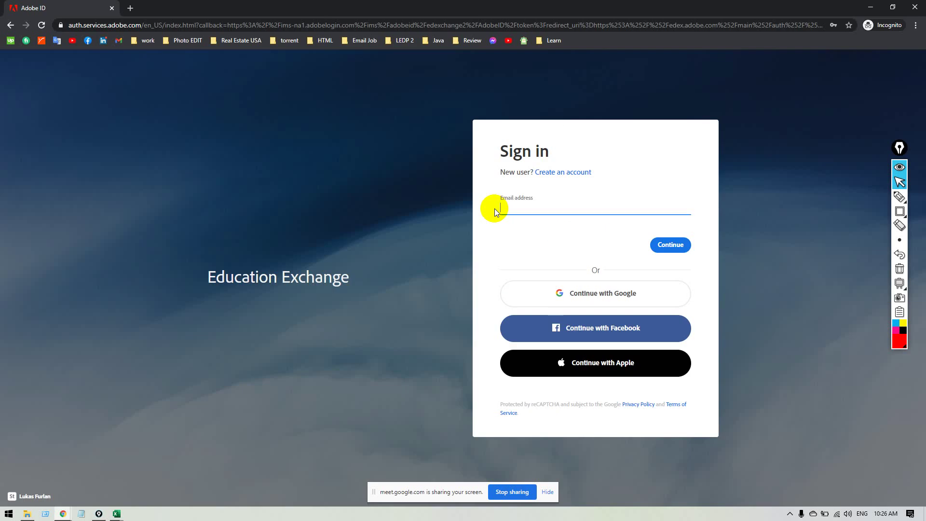
pyautogui.hotkey('alt', 'Tab')
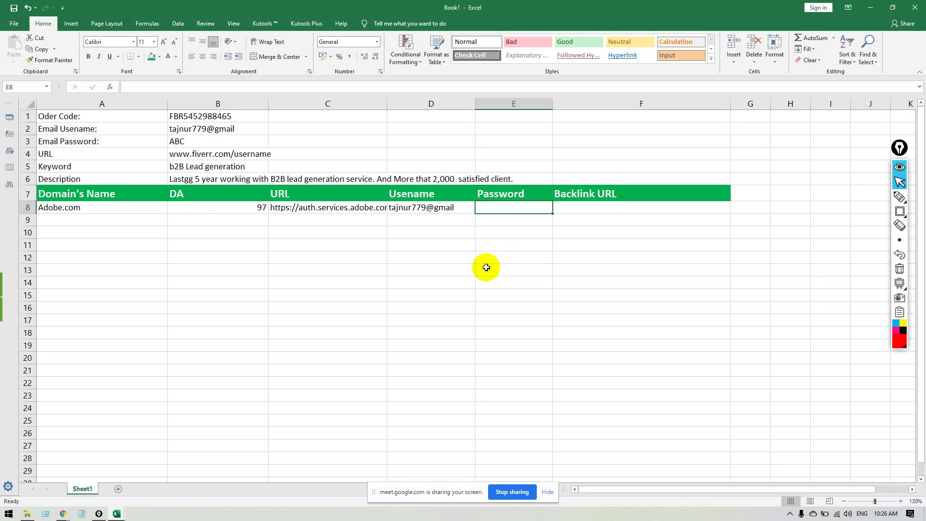
pyautogui.write('abc')
pyautogui.press('Tab')
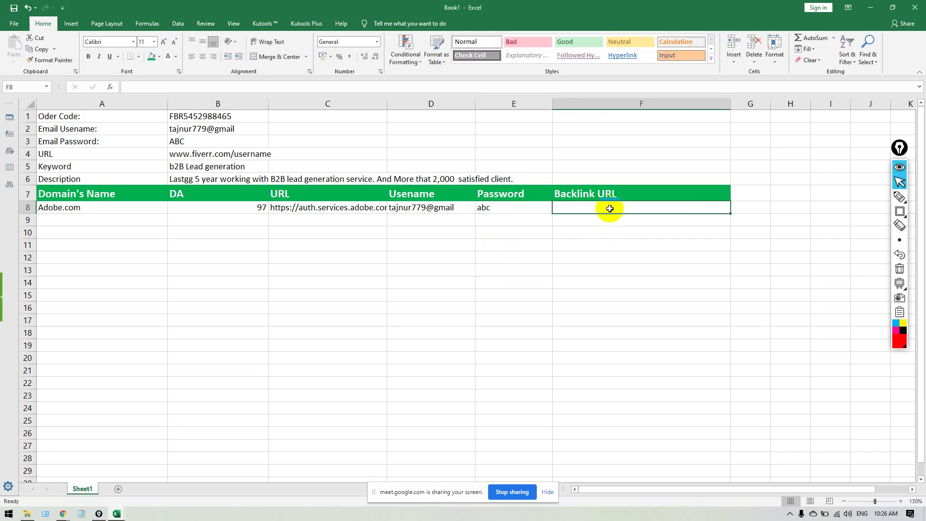
# Close the incognito window and paste the Adobe profile link into F8 as the backlink URL.
pyautogui.hotkey('alt', 'Tab')
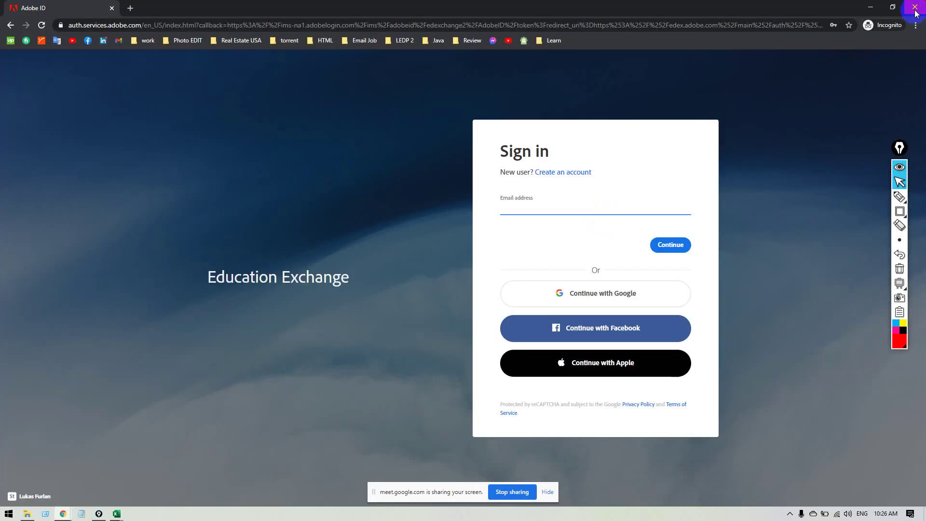
pyautogui.click(915, 7)
pyautogui.hotkey('alt', 'Tab')
pyautogui.click(294, 25)
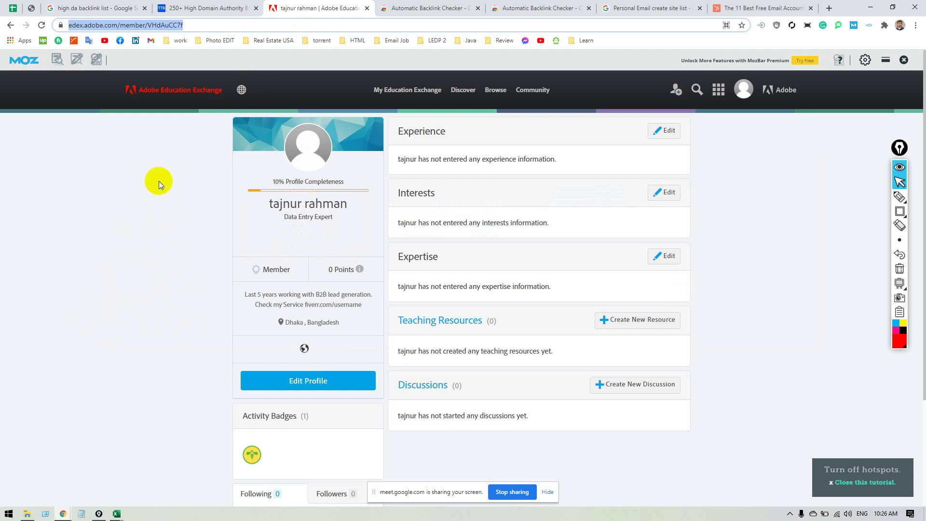
pyautogui.hotkey('alt', 'Tab')
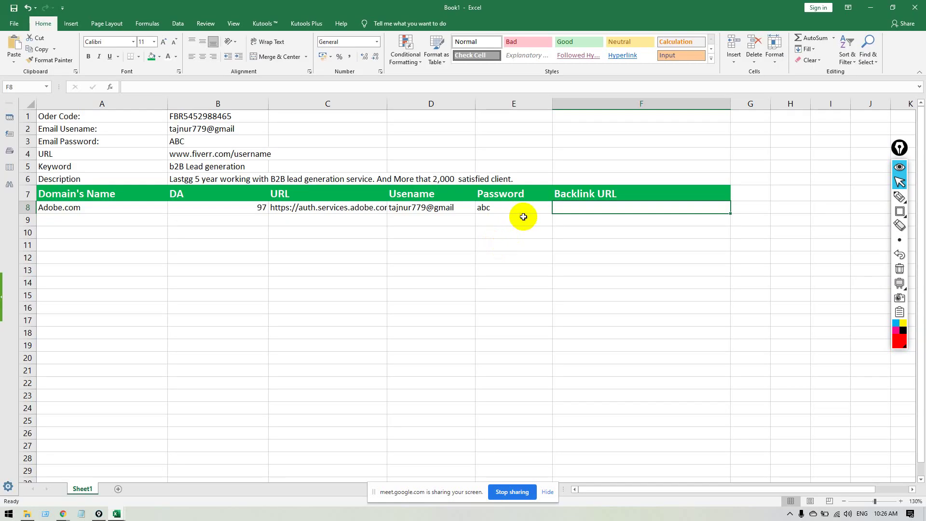
pyautogui.hotkey('ctrl', 'v')
pyautogui.click(611, 273)
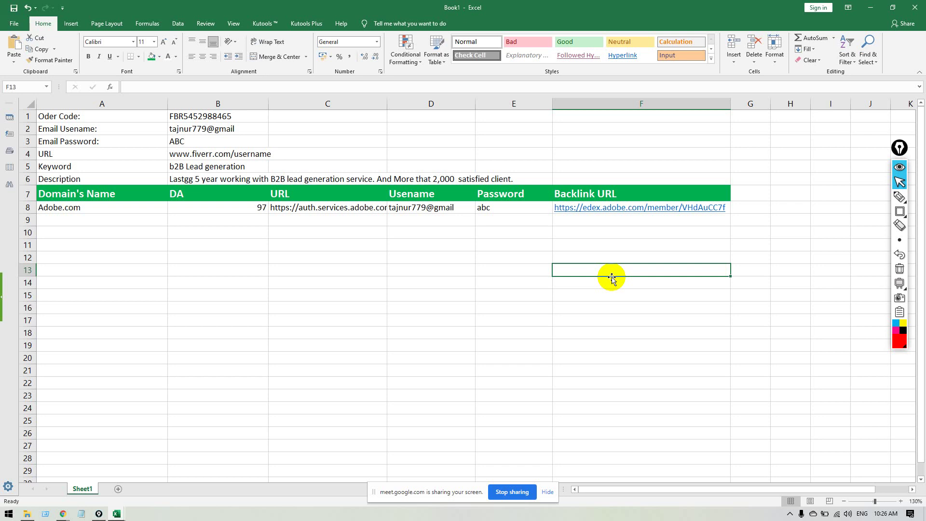
pyautogui.hotkey('ctrl', 'shift', 'r')
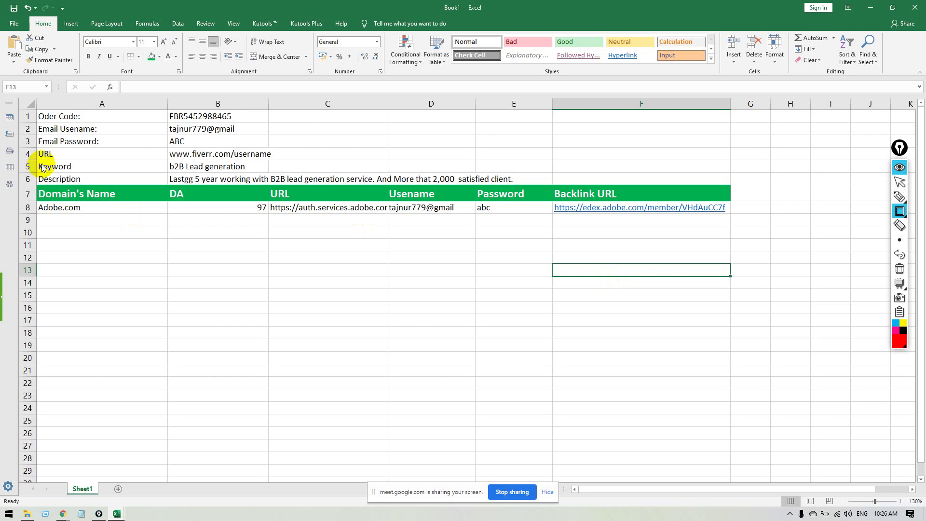
# Switch from the tracking sheet back to the Adobe Education Exchange profile in Chrome.
pyautogui.moveTo(35, 147)
pyautogui.mouseDown()
pyautogui.moveTo(252, 162)
pyautogui.moveTo(348, 182)
pyautogui.moveTo(524, 188)
pyautogui.mouseUp()
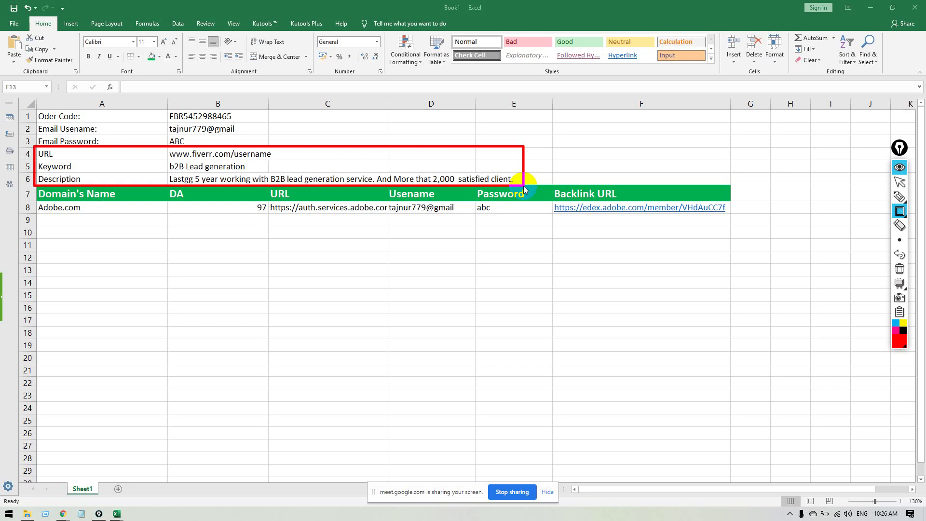
pyautogui.press('Escape')
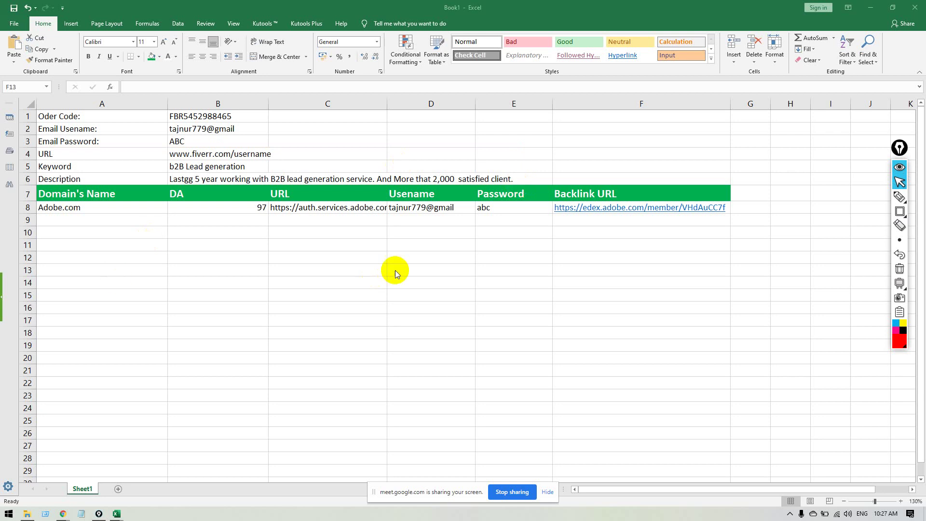
pyautogui.hotkey('alt', 'Tab')
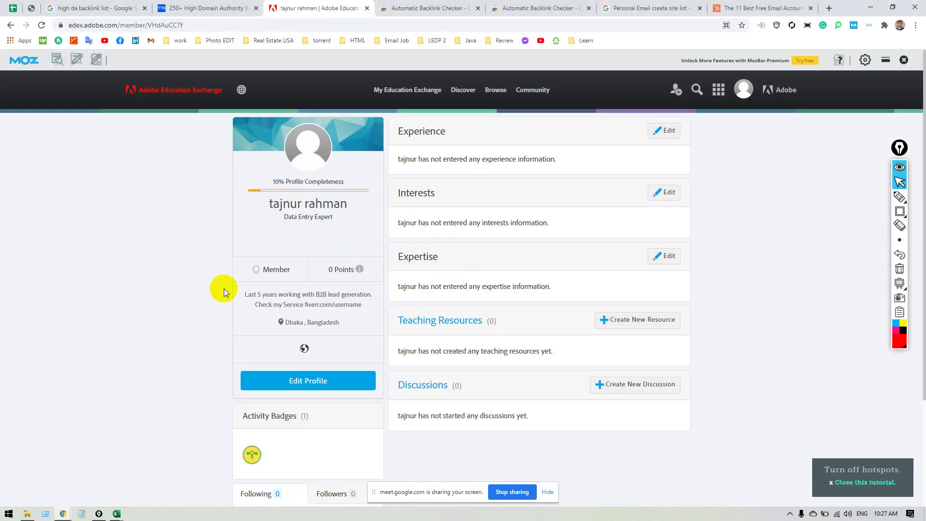
# Close the Adobe, two backlink checker, personal email and free email article tabs.
pyautogui.click(200, 26)
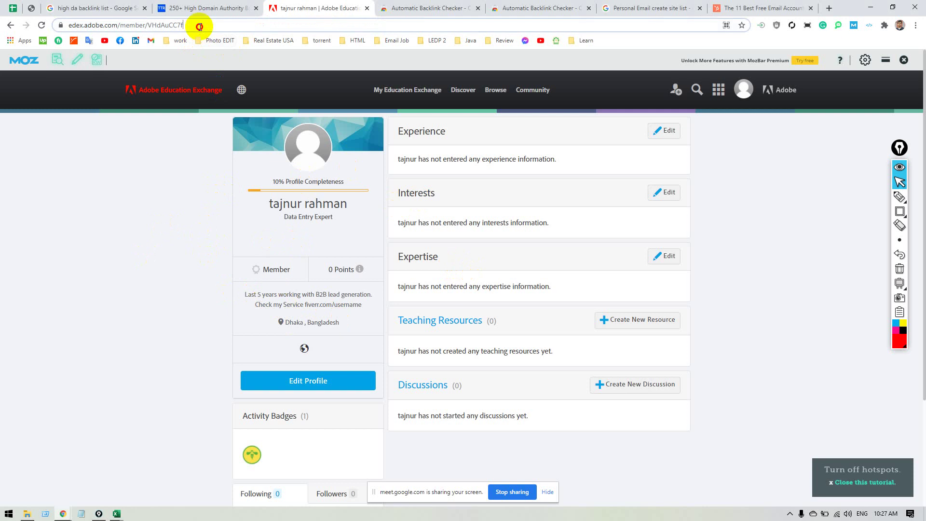
pyautogui.hotkey('ctrl', 'a')
pyautogui.click(198, 304)
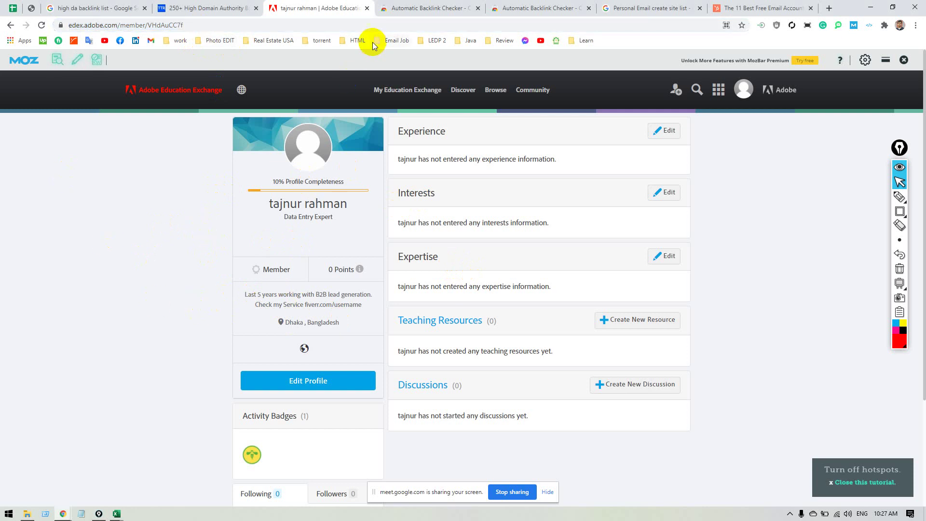
pyautogui.click(367, 8)
pyautogui.click(367, 9)
pyautogui.click(367, 8)
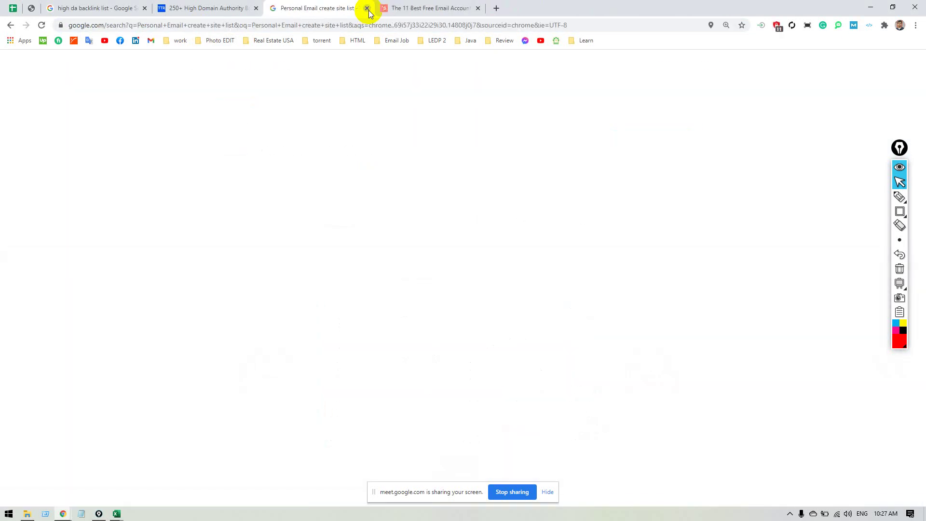
pyautogui.click(367, 8)
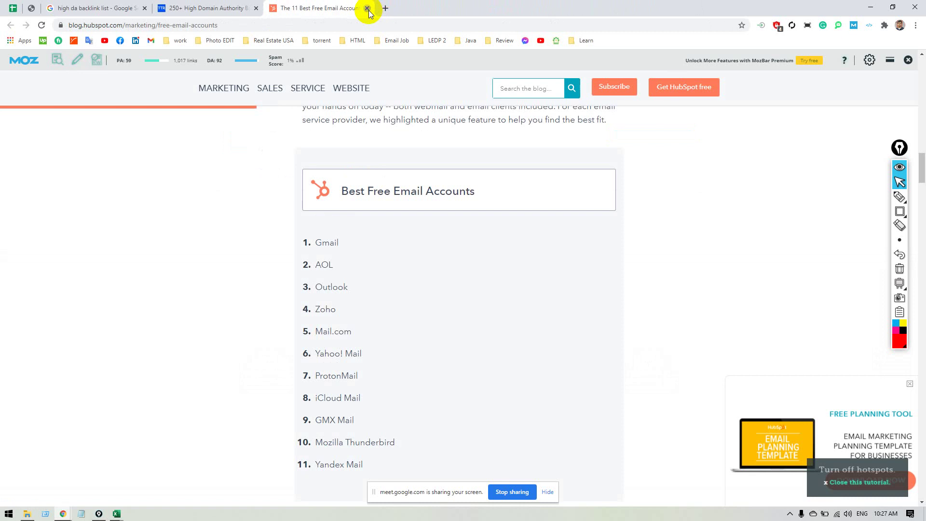
pyautogui.click(367, 9)
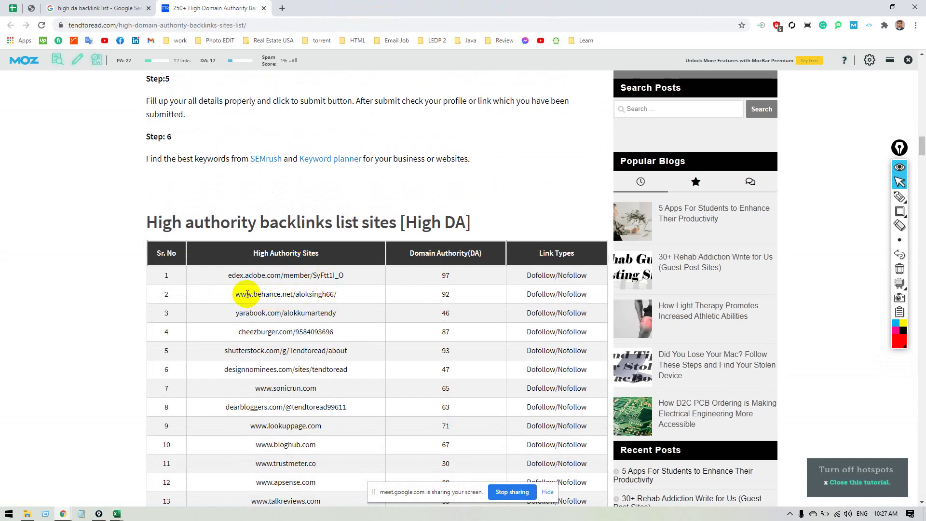
pyautogui.moveTo(235, 294); pyautogui.dragTo(332, 294)
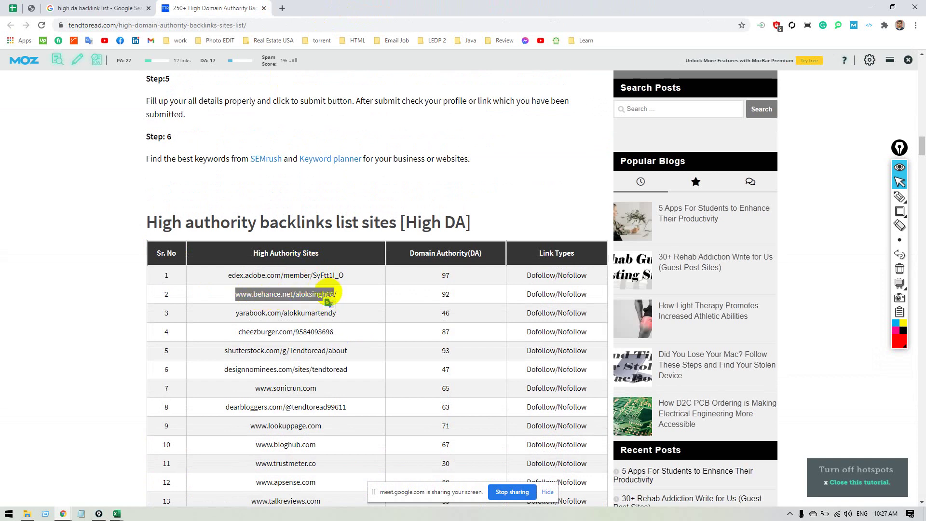
pyautogui.rightClick(310, 295)
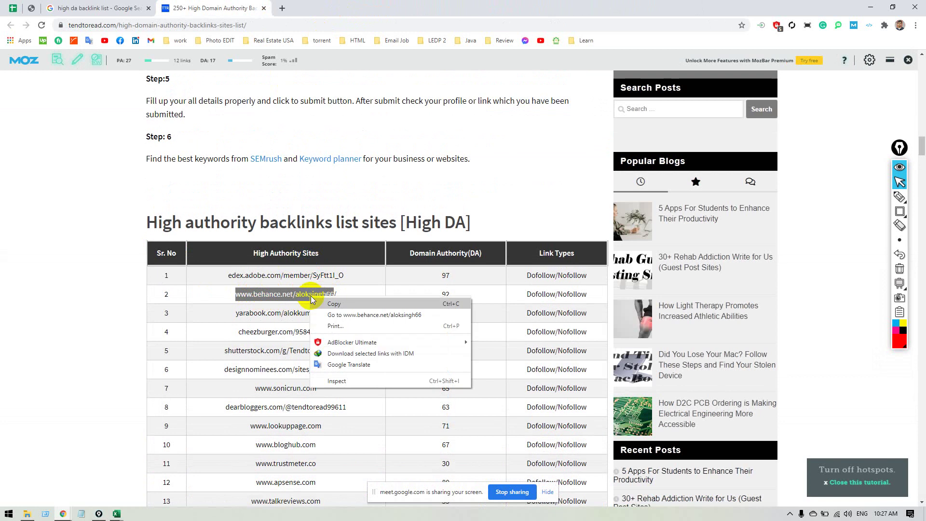
pyautogui.click(340, 313)
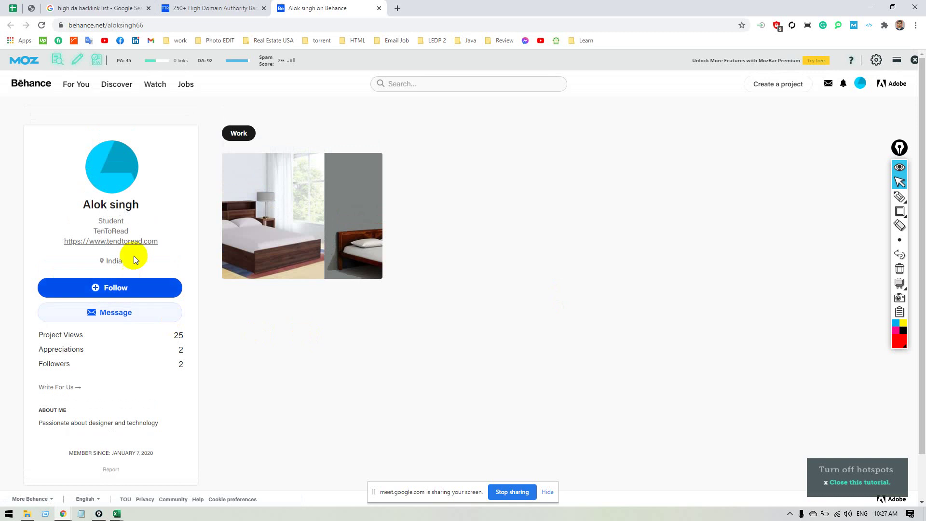
pyautogui.click(868, 26)
pyautogui.click(726, 69)
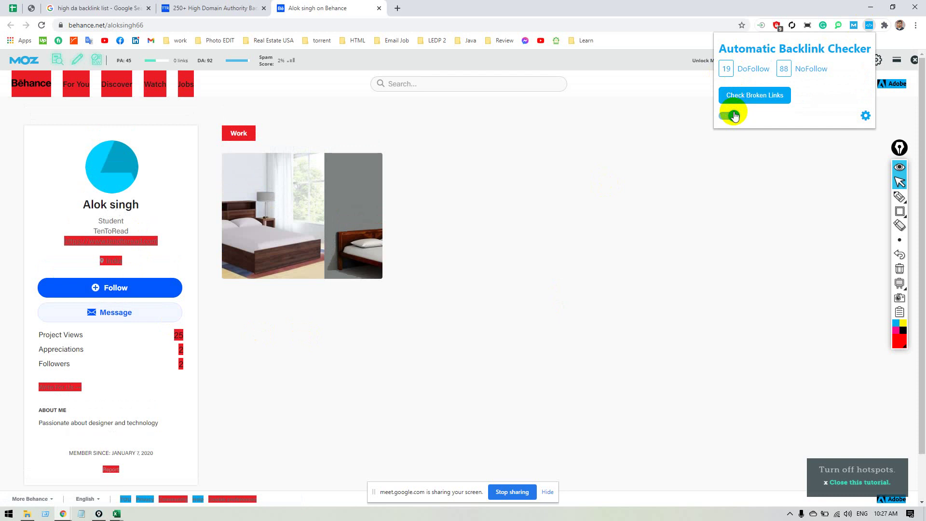
pyautogui.rightClick(107, 260)
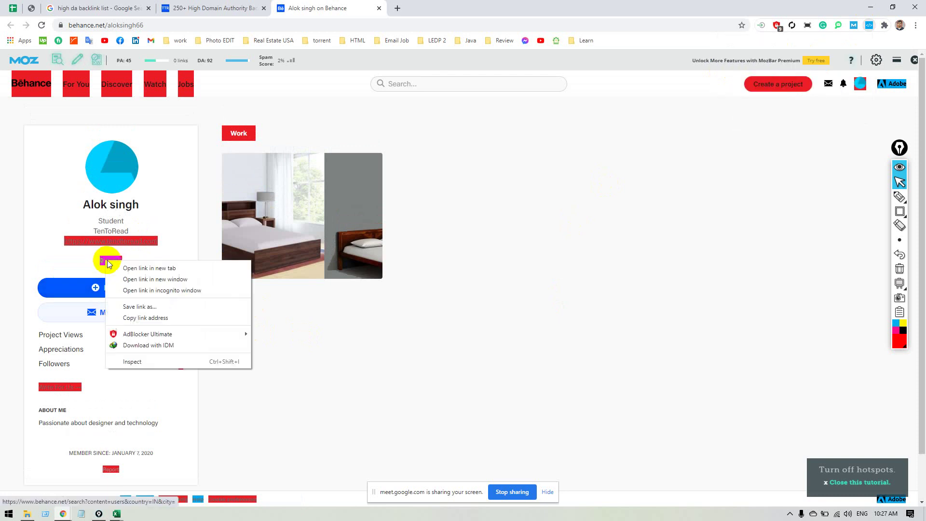
pyautogui.click(157, 360)
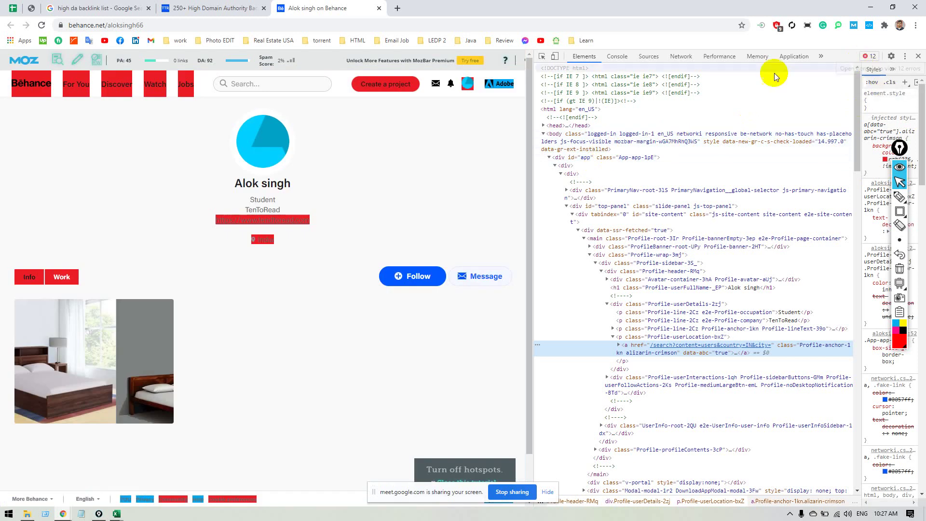
pyautogui.click(541, 56)
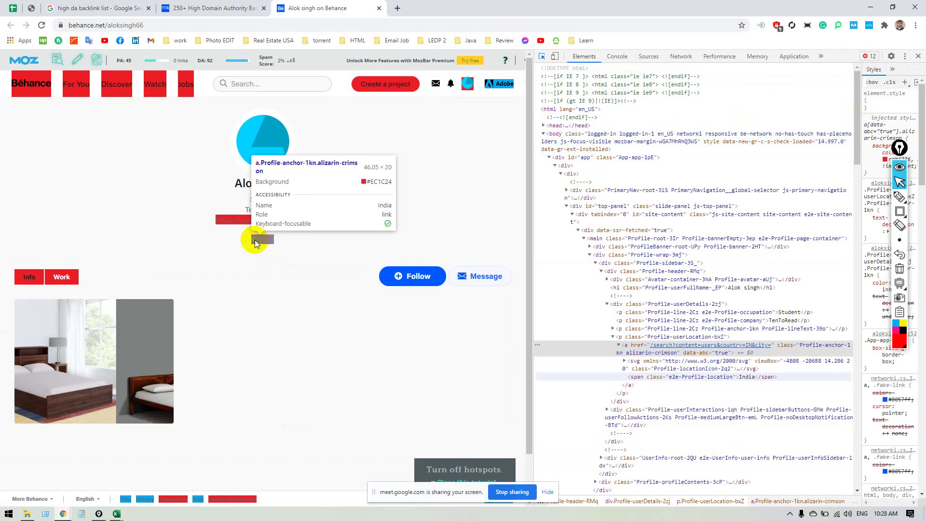
pyautogui.click(260, 239)
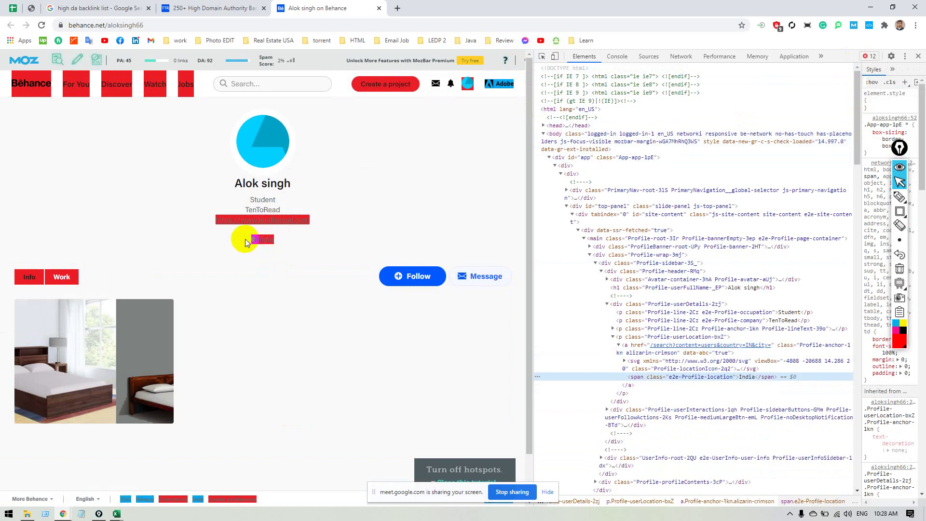
pyautogui.click(542, 57)
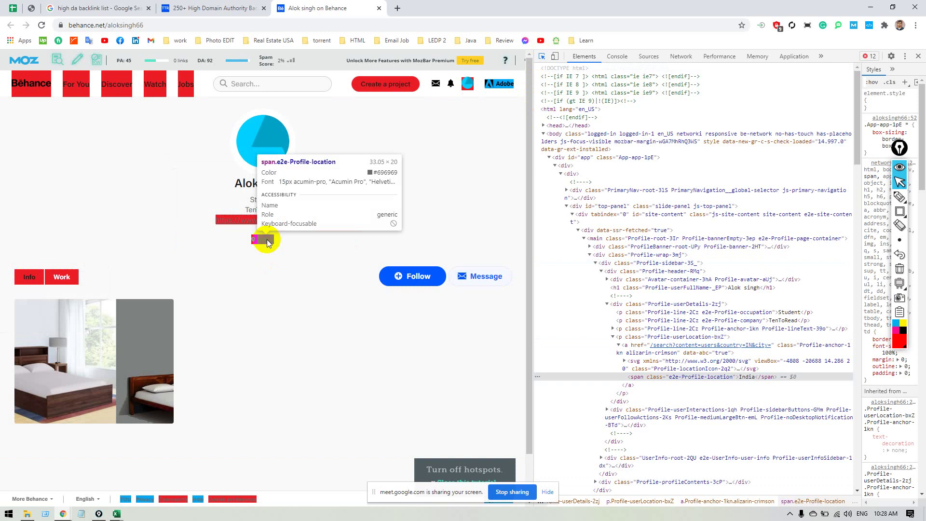
pyautogui.click(280, 240)
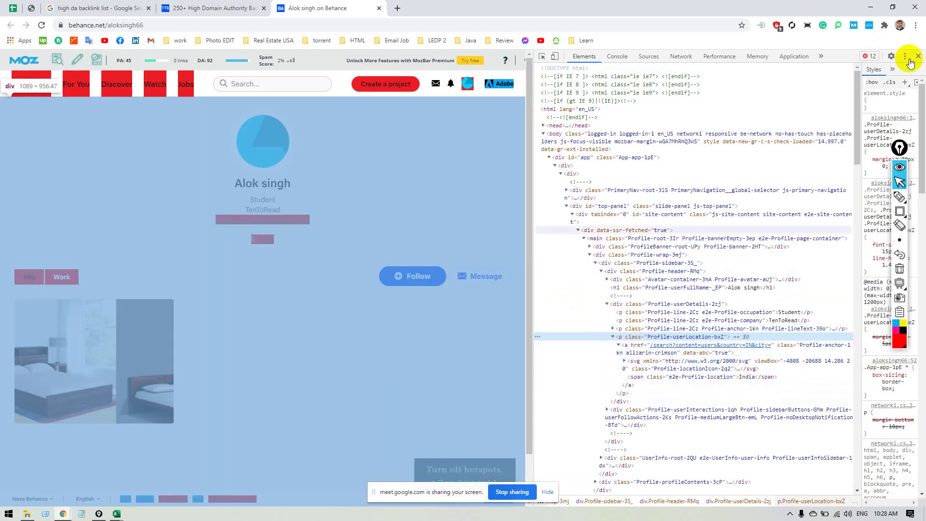
pyautogui.click(917, 56)
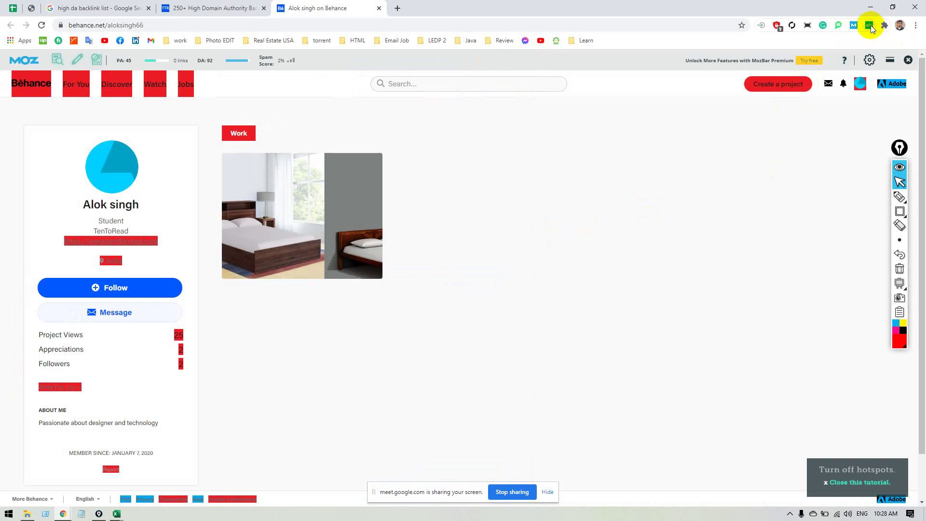
pyautogui.click(869, 25)
pyautogui.click(731, 116)
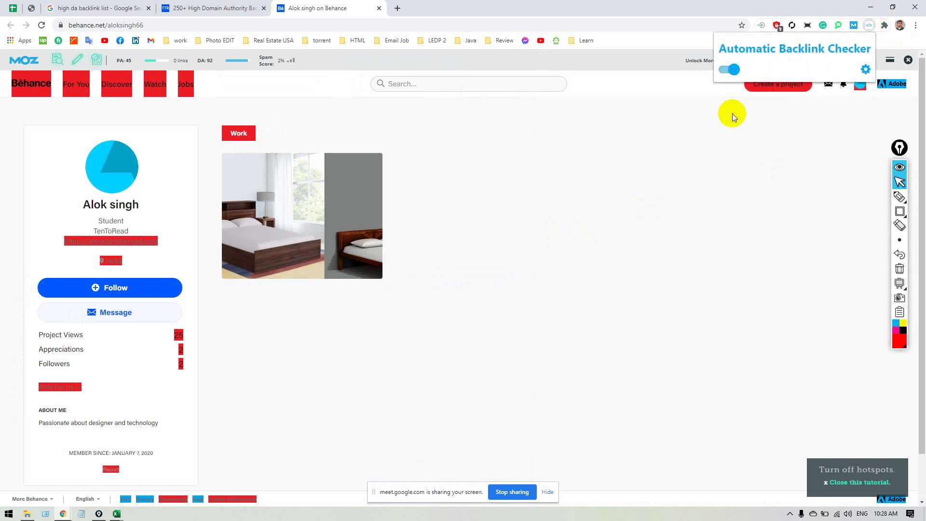
# Open the yarabook link from row 3 in a new tab and close the Behance tab.
pyautogui.click(207, 8)
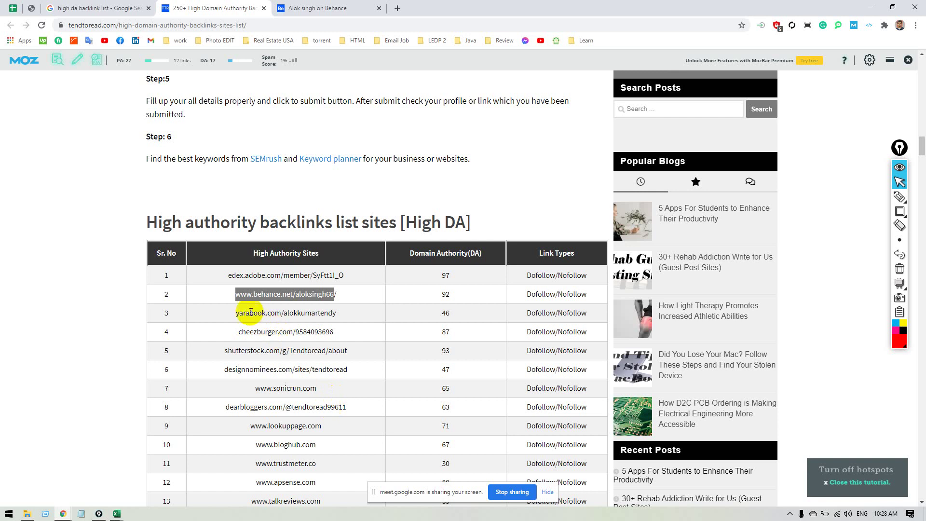
pyautogui.doubleClick(246, 313)
pyautogui.moveTo(246, 313); pyautogui.dragTo(335, 313)
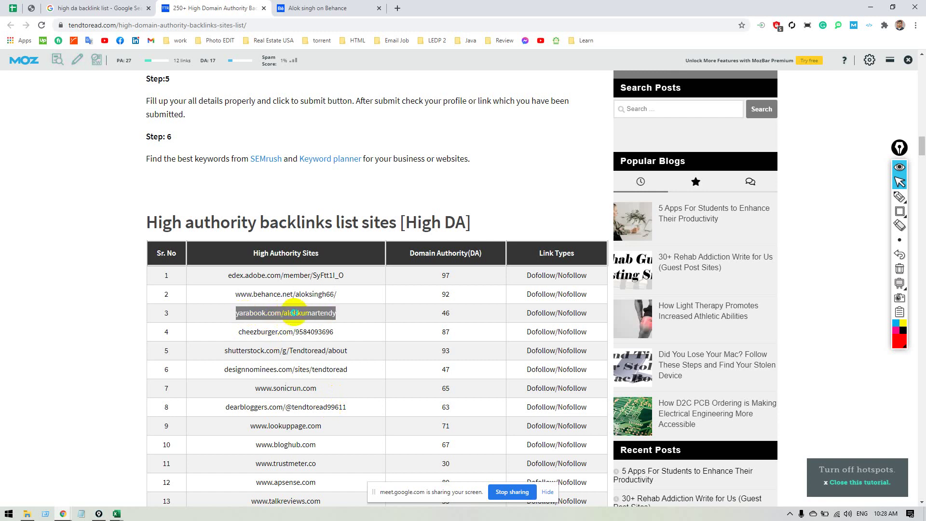
pyautogui.rightClick(291, 310)
pyautogui.click(319, 331)
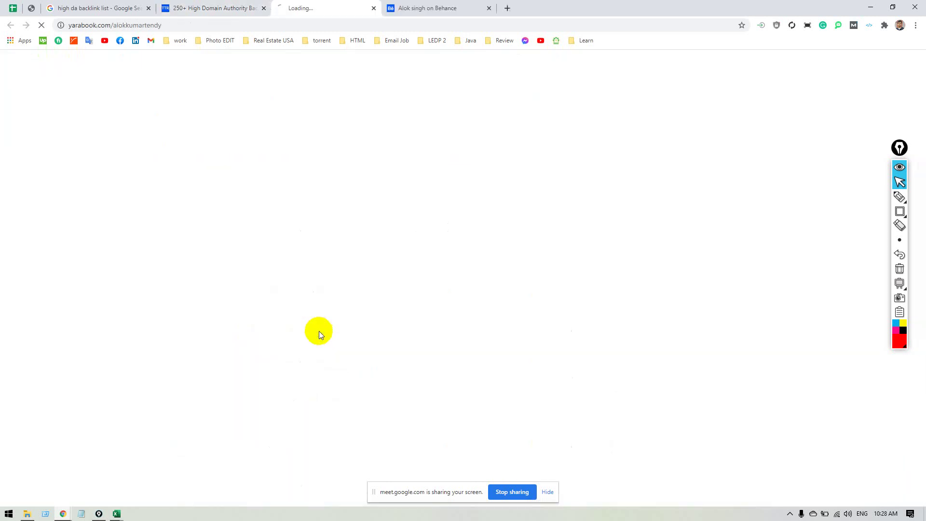
pyautogui.click(423, 11)
pyautogui.middleClick(423, 10)
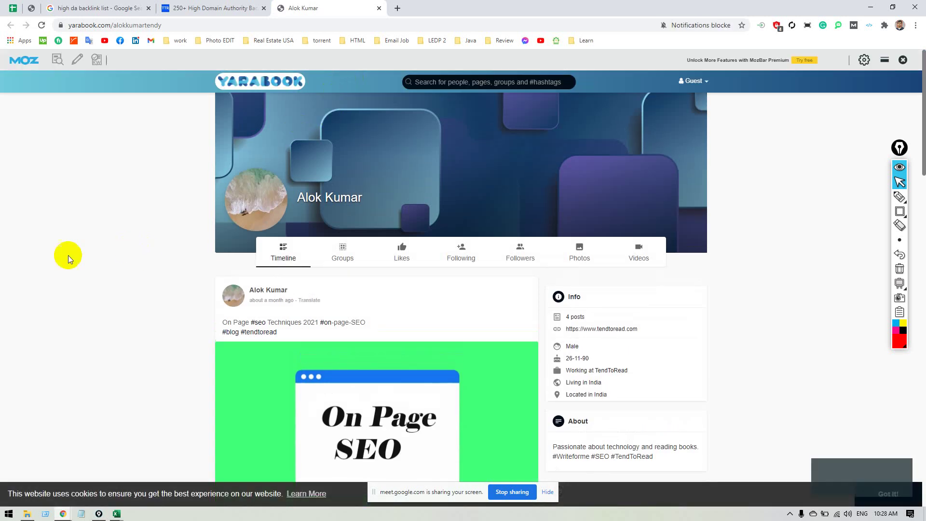
# Look over the Yarabook profile page and launch the Automatic Backlink Checker extension.
pyautogui.scroll(-3, 73, 261)
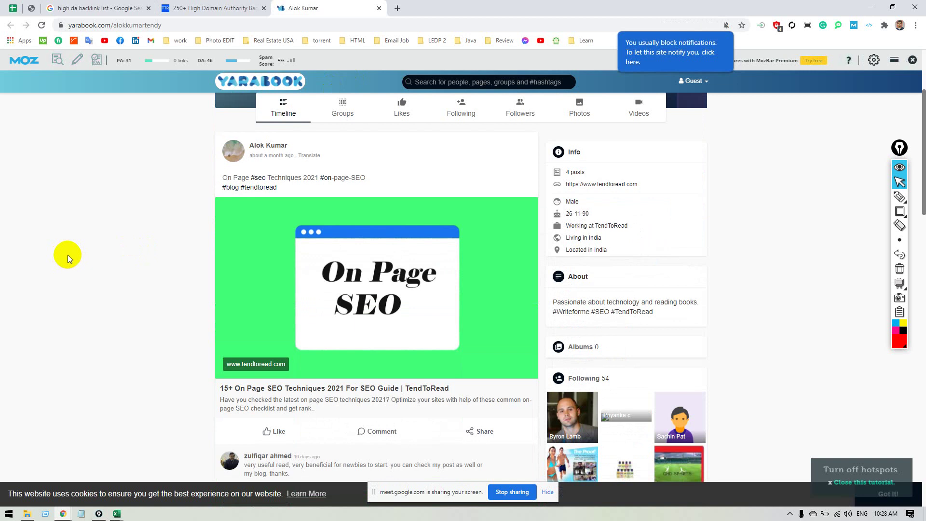
pyautogui.scroll(-6, 68, 254)
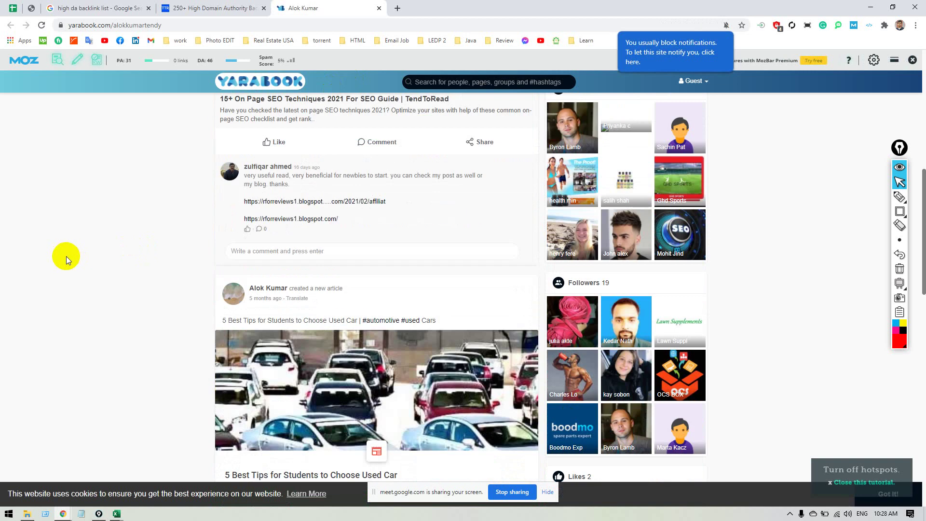
pyautogui.scroll(7, 66, 256)
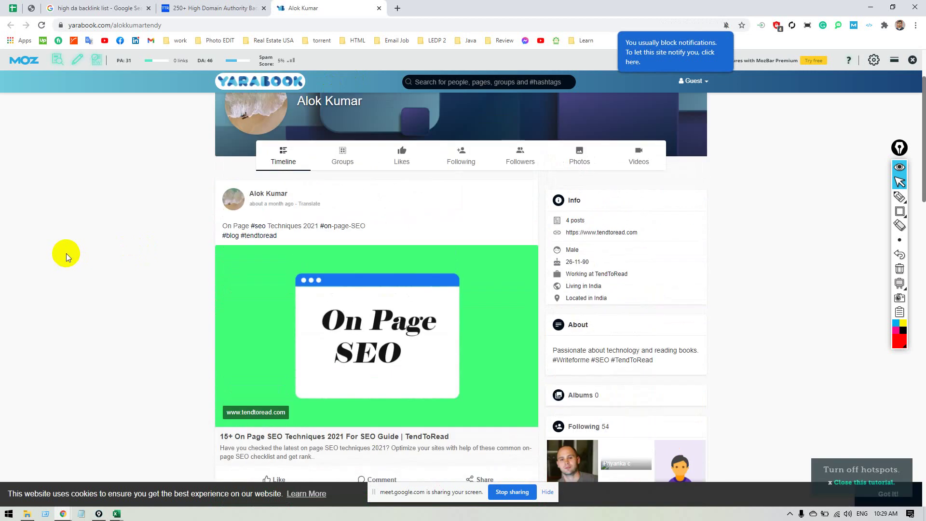
pyautogui.scroll(-2, 66, 253)
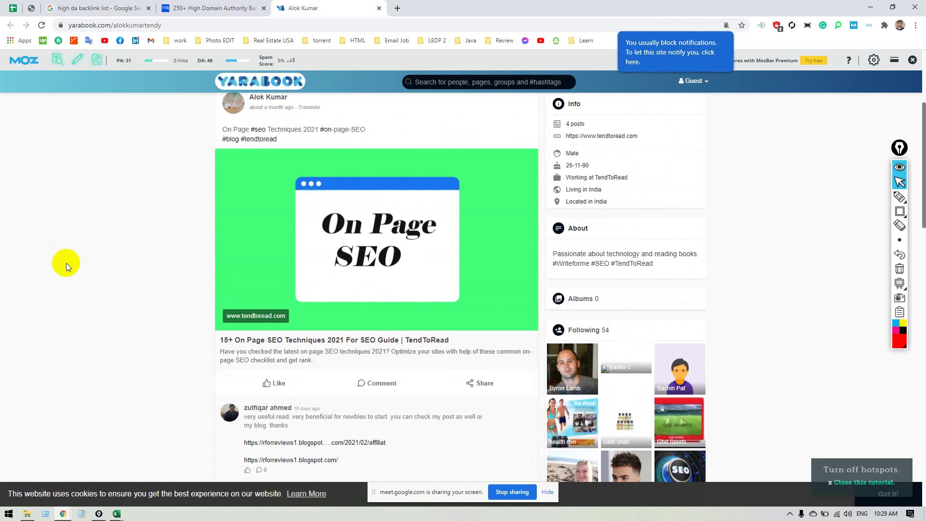
pyautogui.click(269, 317)
pyautogui.scroll(3, 79, 279)
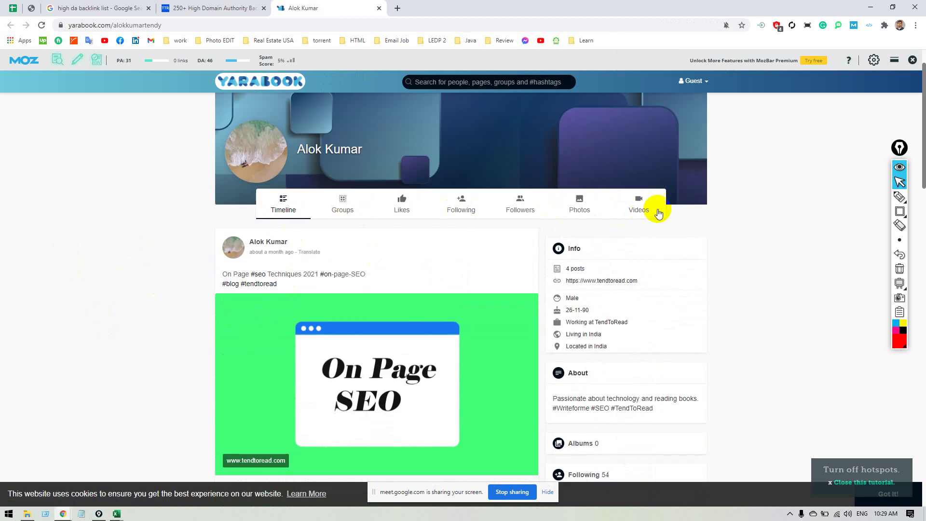
pyautogui.scroll(1, 657, 209)
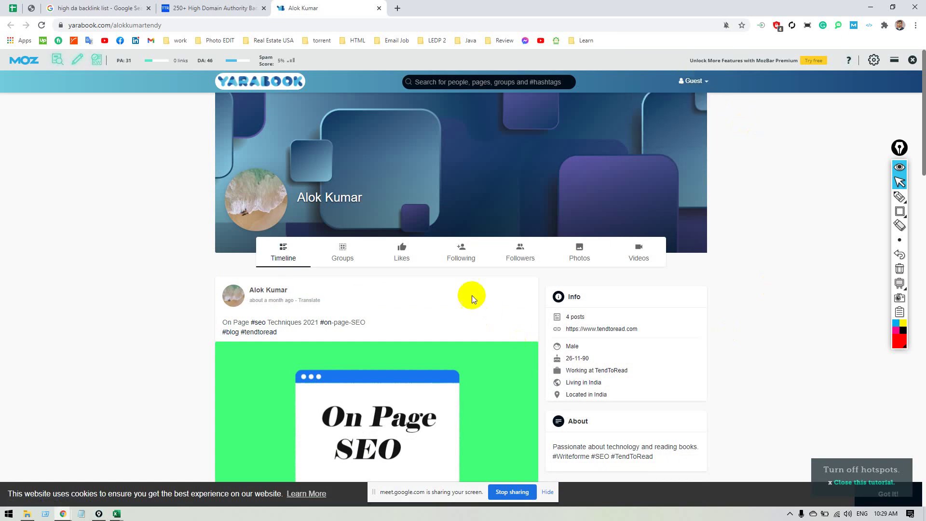
pyautogui.scroll(-4, 419, 274)
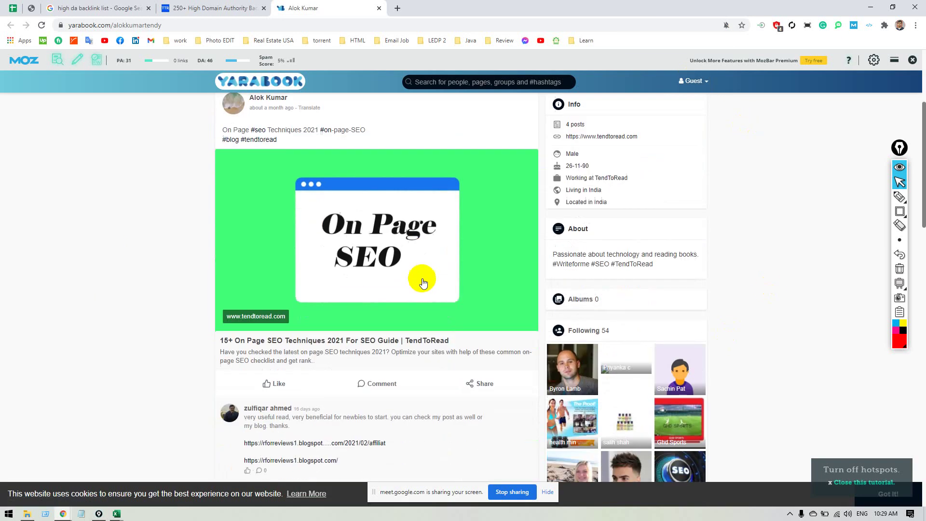
pyautogui.scroll(1, 499, 279)
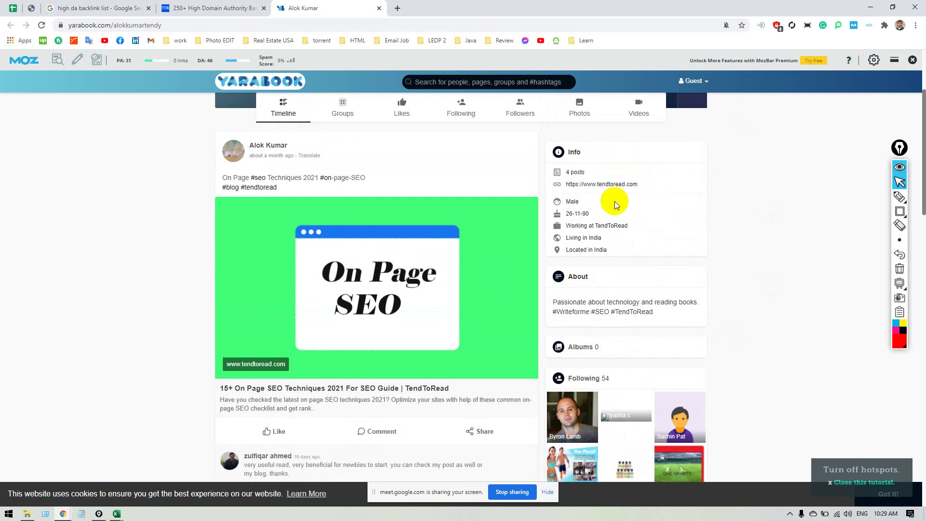
pyautogui.click(868, 25)
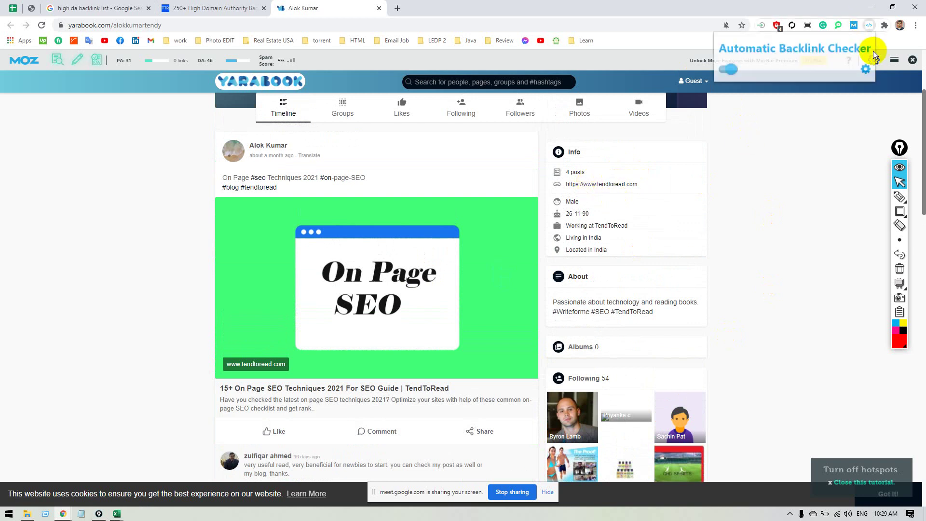
# Turn on the Automatic Backlink Checker and read the counts: 2 DoFollow, 129 NoFollow.
pyautogui.click(724, 70)
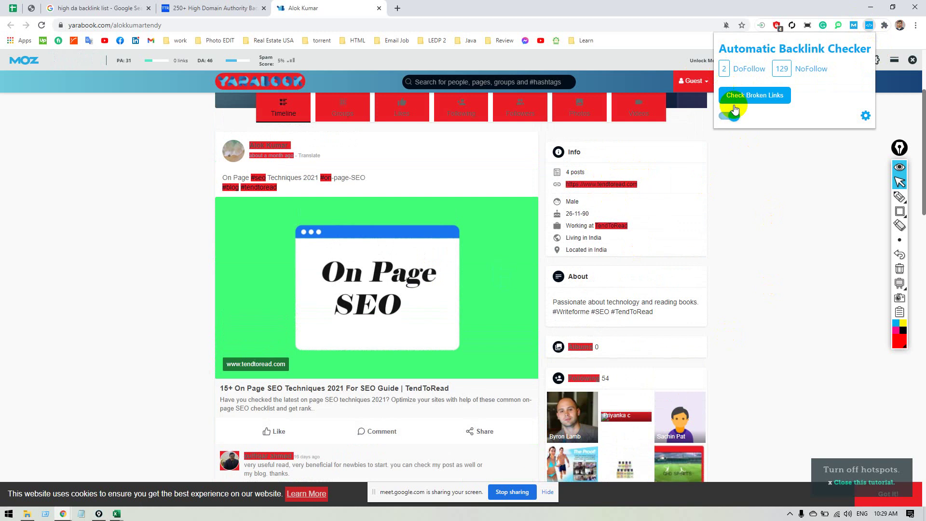
pyautogui.scroll(-2, 809, 222)
pyautogui.scroll(-14, 486, 338)
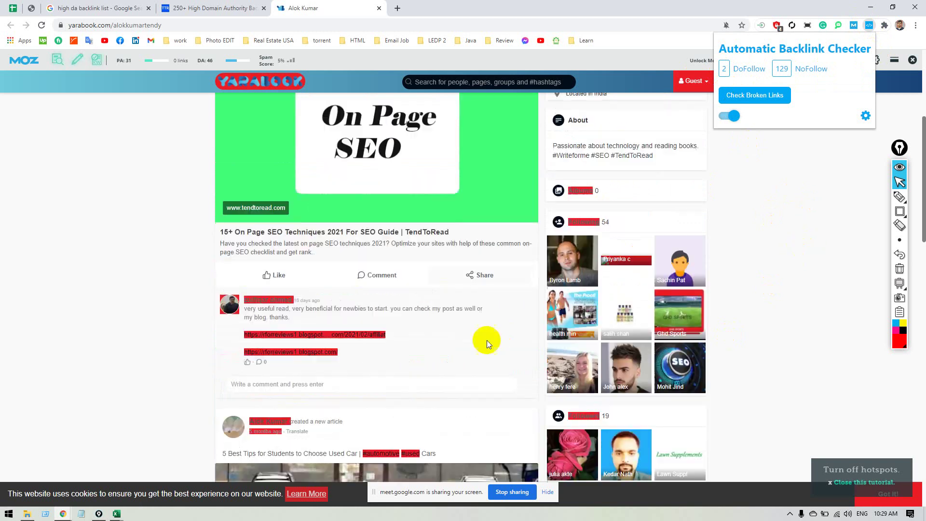
pyautogui.scroll(12, 486, 337)
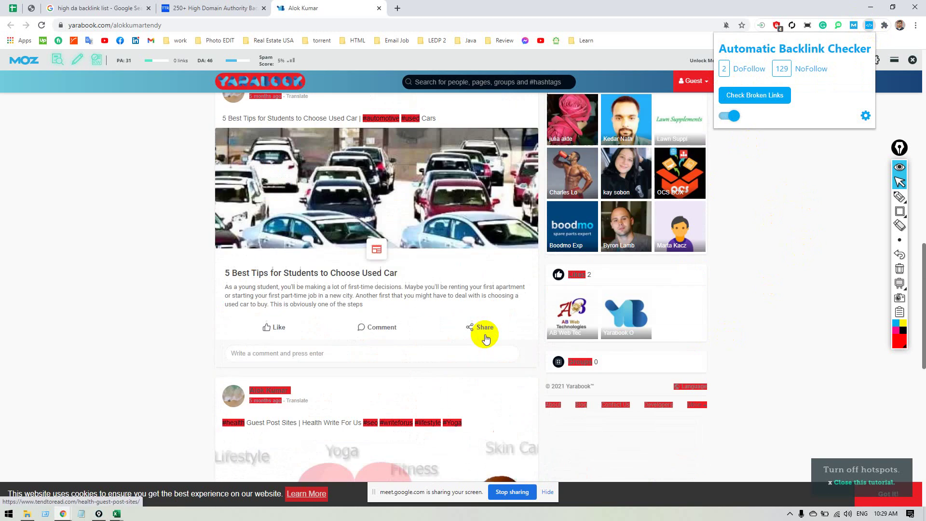
pyautogui.scroll(4, 488, 333)
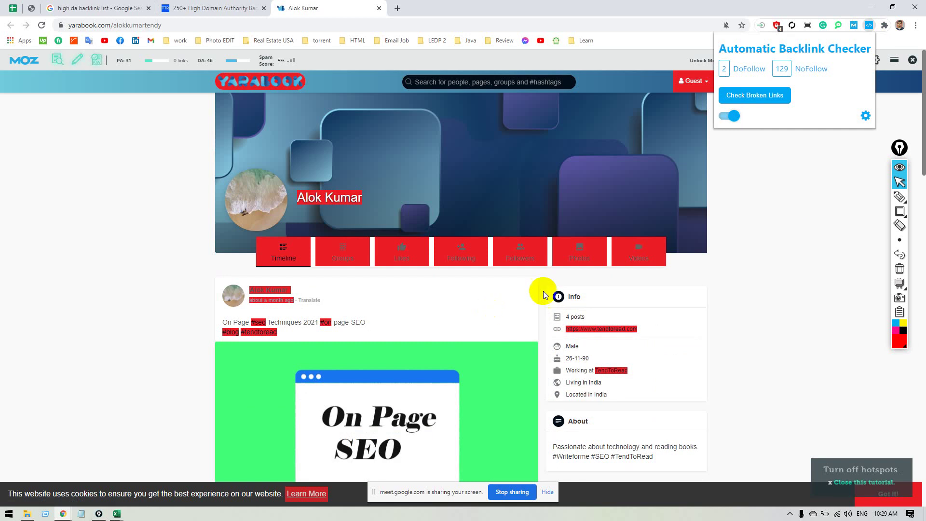
pyautogui.click(731, 118)
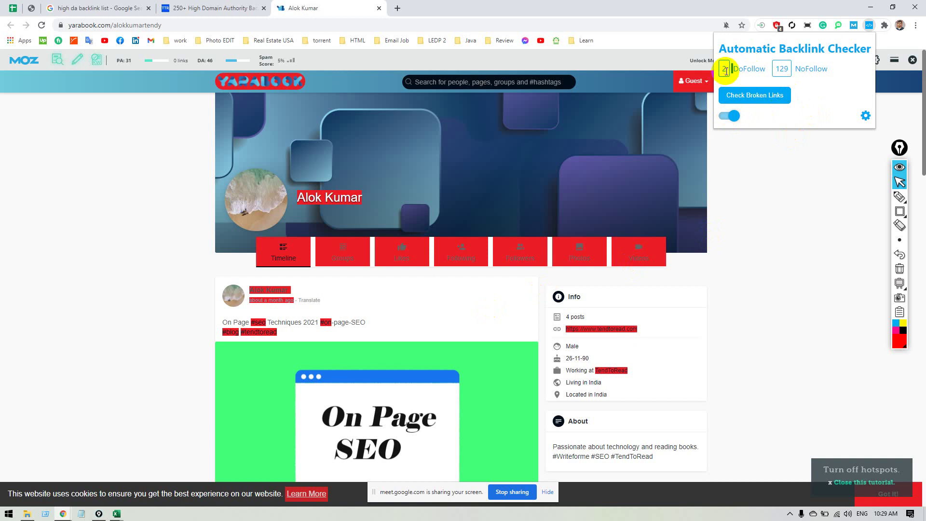
pyautogui.tripleClick(764, 68)
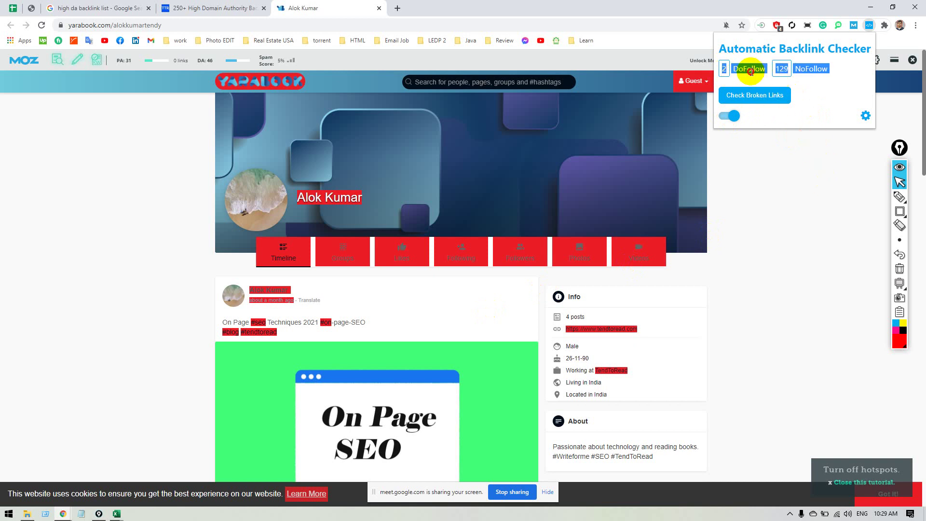
pyautogui.click(780, 136)
# Scroll through the profile timeline down to the TendToRead On Page SEO post.
pyautogui.scroll(-1, 771, 214)
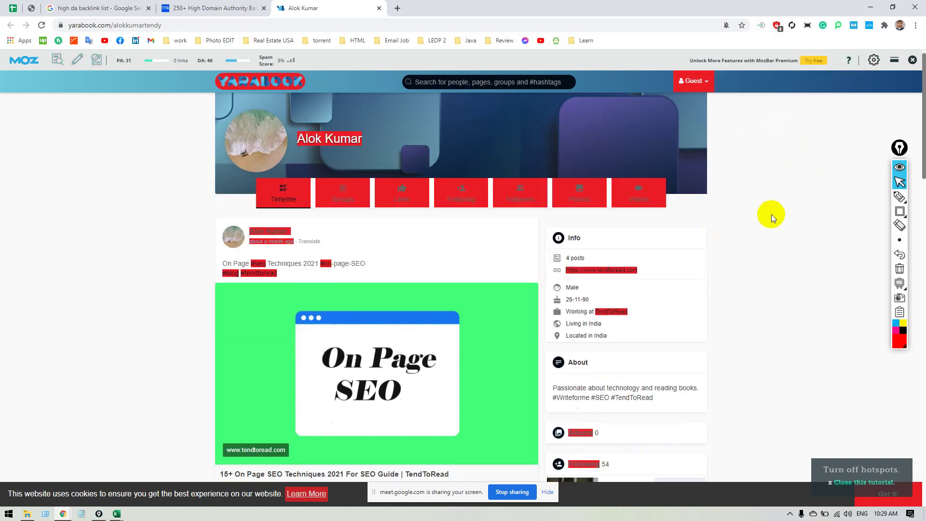
pyautogui.scroll(-12, 771, 214)
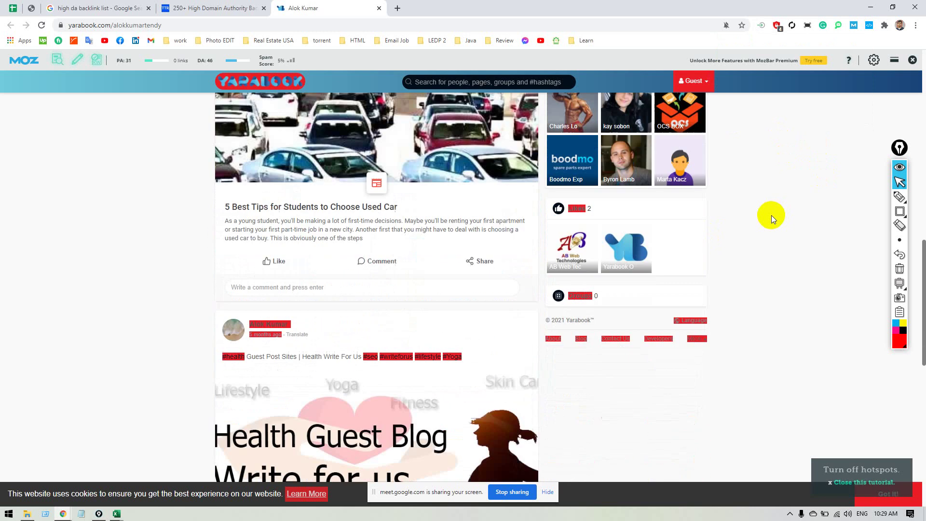
pyautogui.scroll(-11, 770, 215)
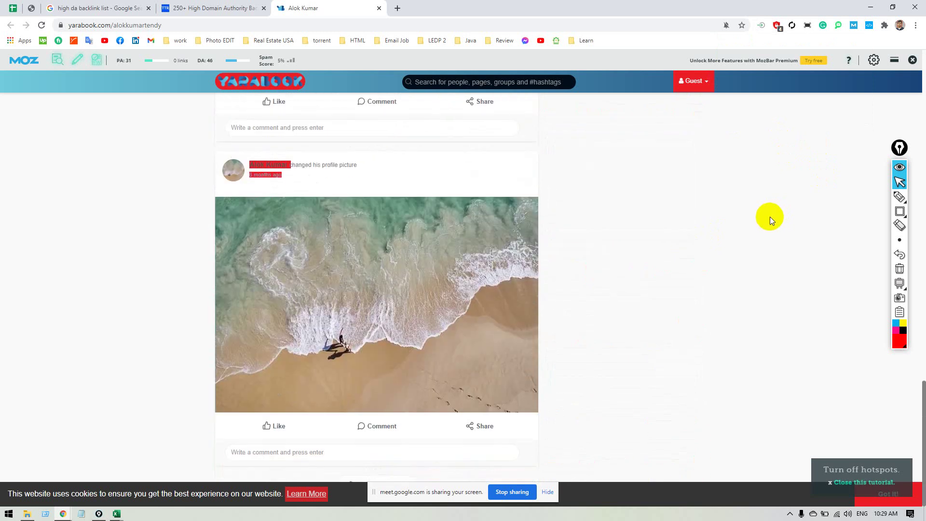
pyautogui.scroll(3, 768, 215)
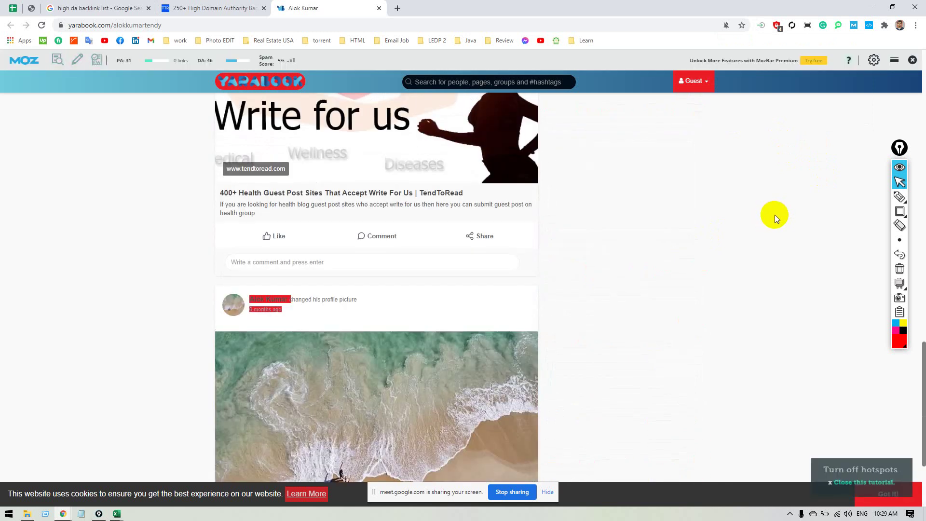
pyautogui.scroll(12, 774, 214)
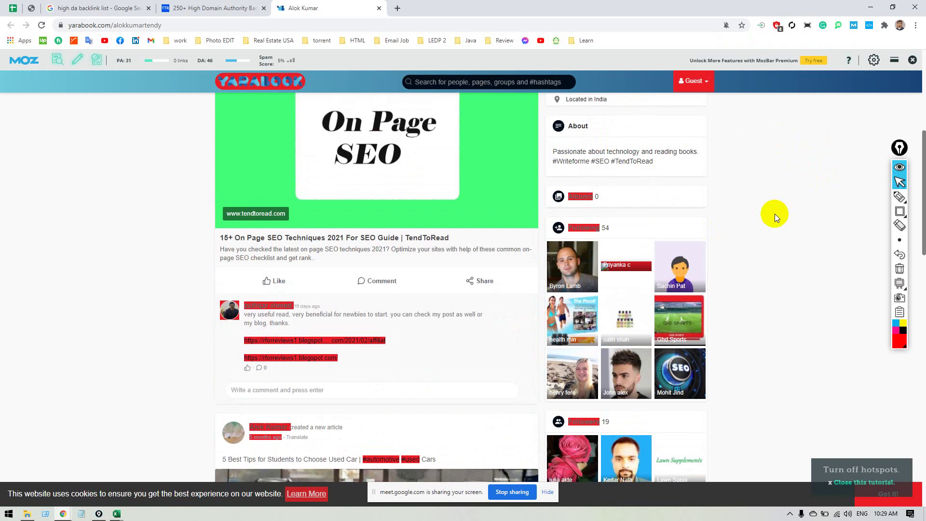
pyautogui.scroll(4, 773, 215)
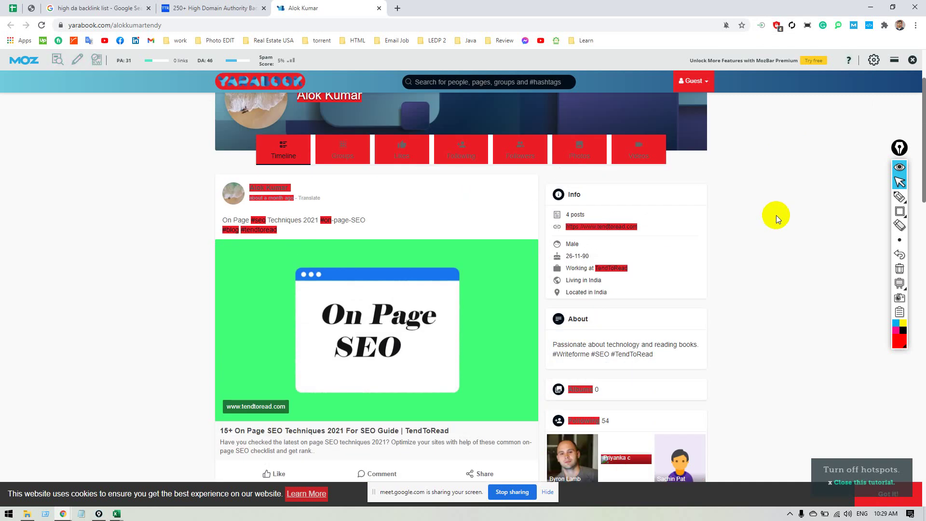
pyautogui.scroll(2, 776, 215)
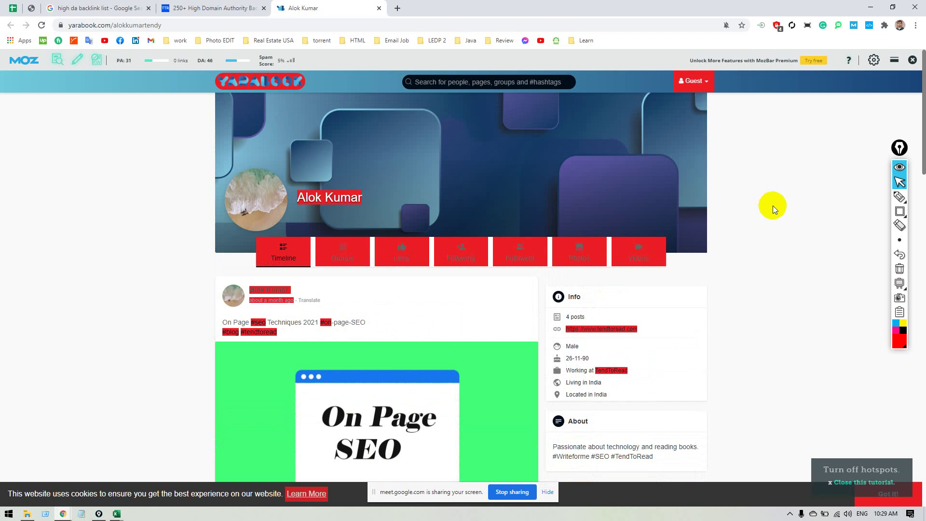
pyautogui.scroll(-1, 772, 206)
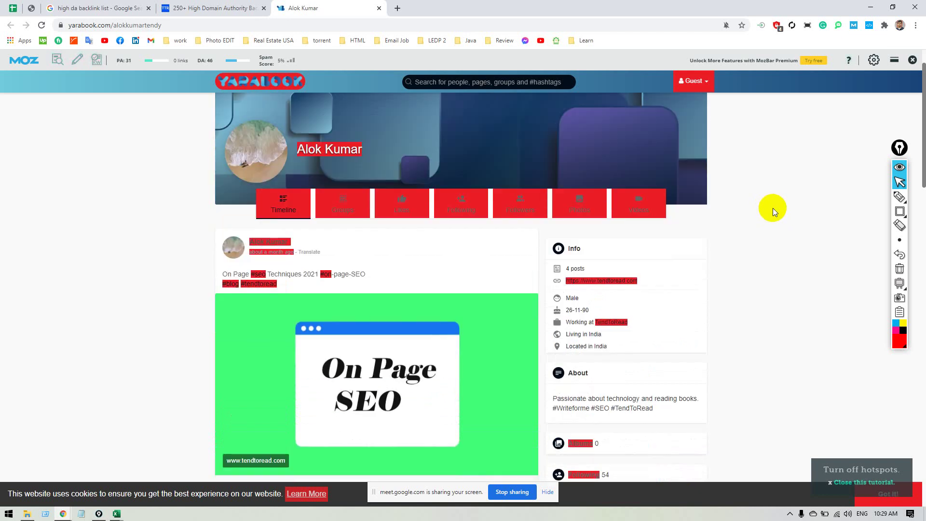
pyautogui.scroll(-3, 772, 209)
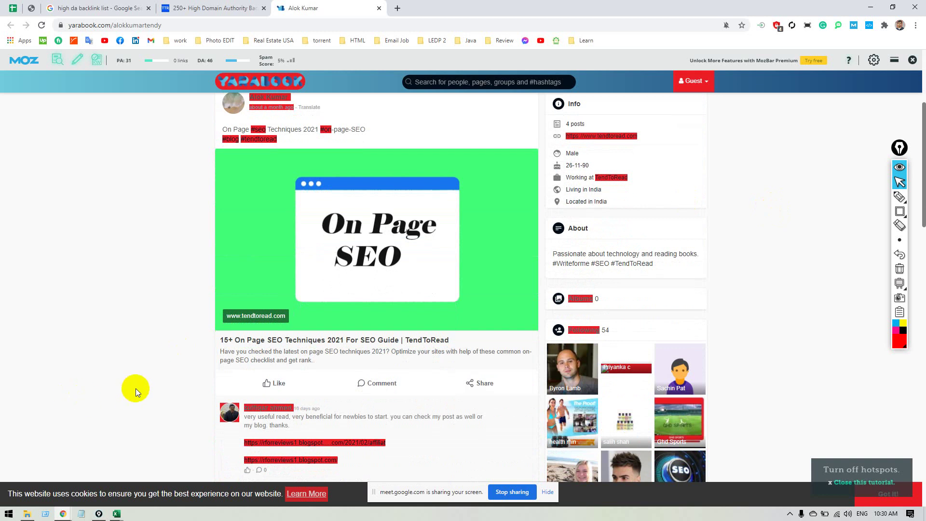
pyautogui.scroll(-2, 137, 388)
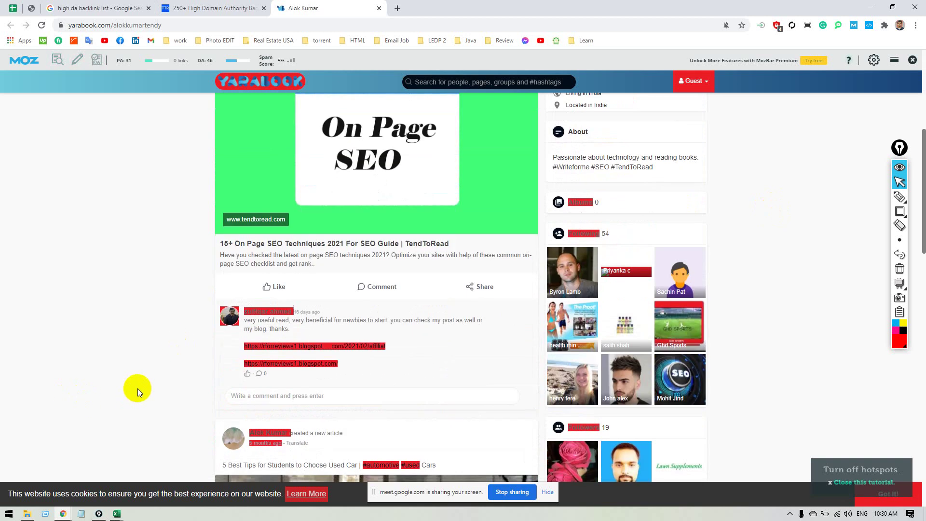
# Inspect the On Page SEO post's link to read its tendtoread.com URL and attributes.
pyautogui.rightClick(342, 251)
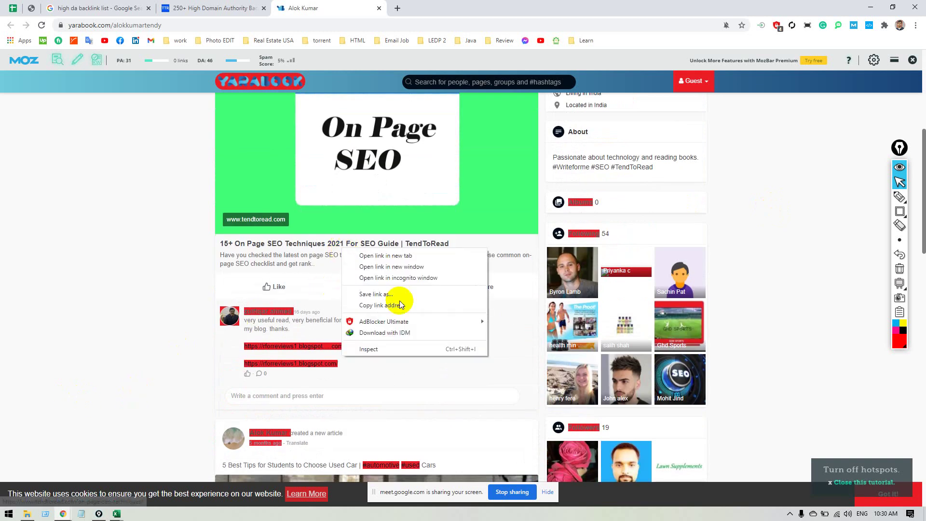
pyautogui.click(416, 352)
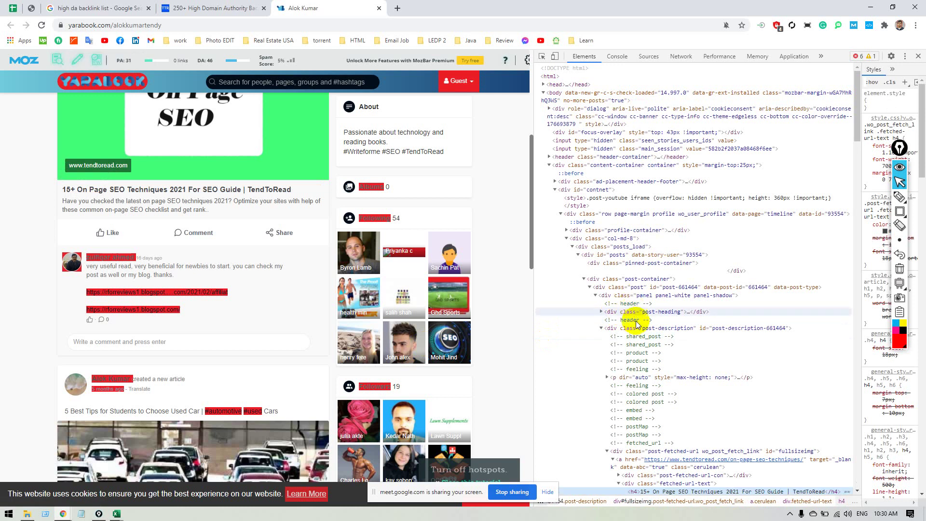
pyautogui.scroll(-5, 646, 320)
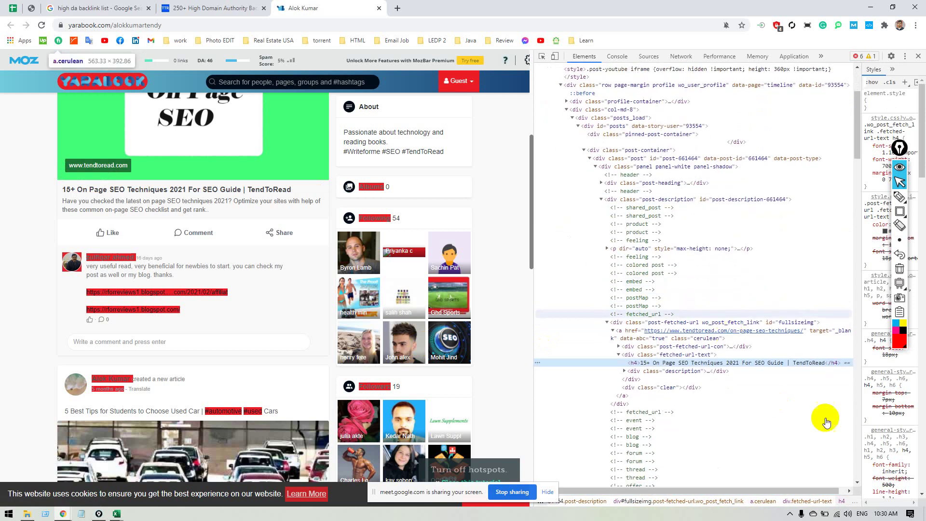
pyautogui.scroll(-2, 815, 415)
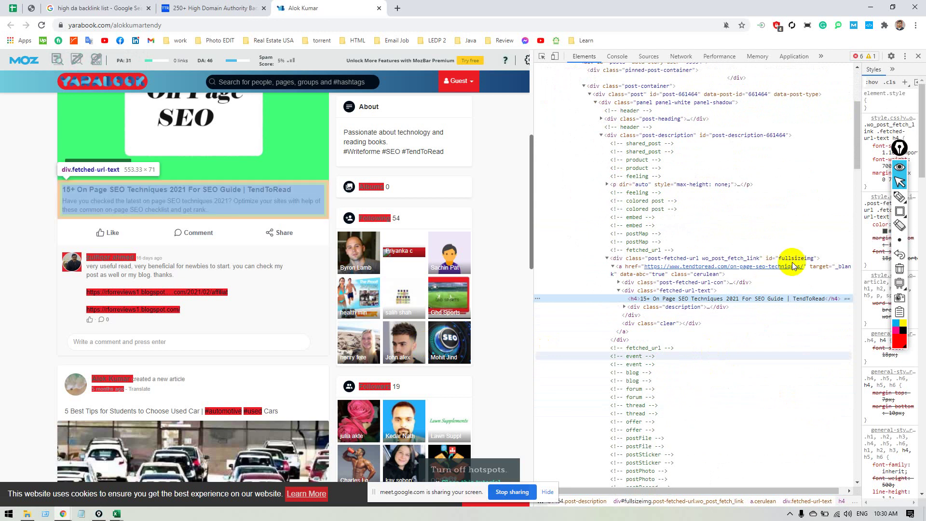
pyautogui.click(825, 267)
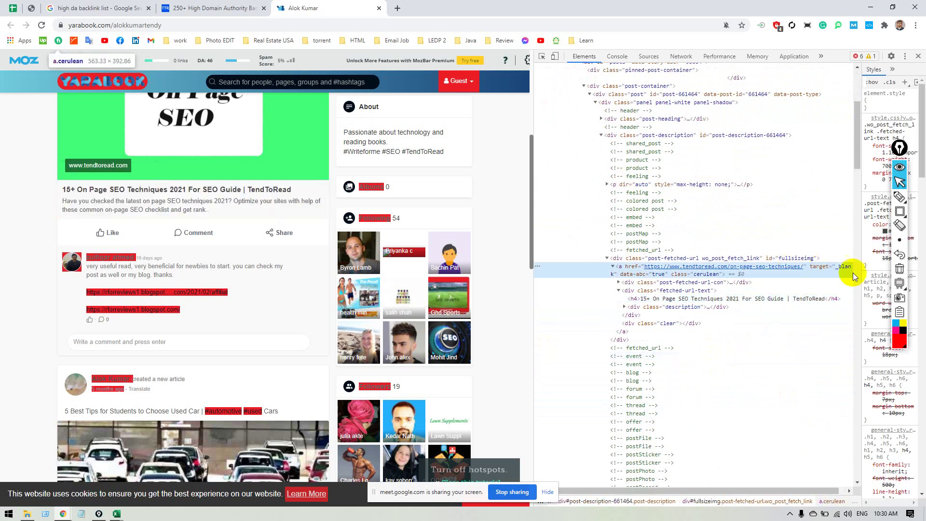
pyautogui.moveTo(861, 274); pyautogui.dragTo(910, 275)
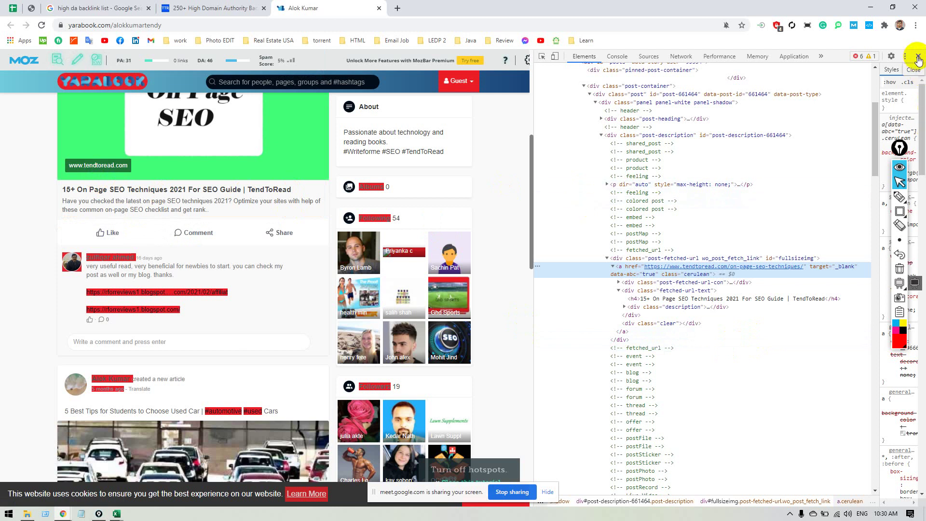
pyautogui.click(918, 57)
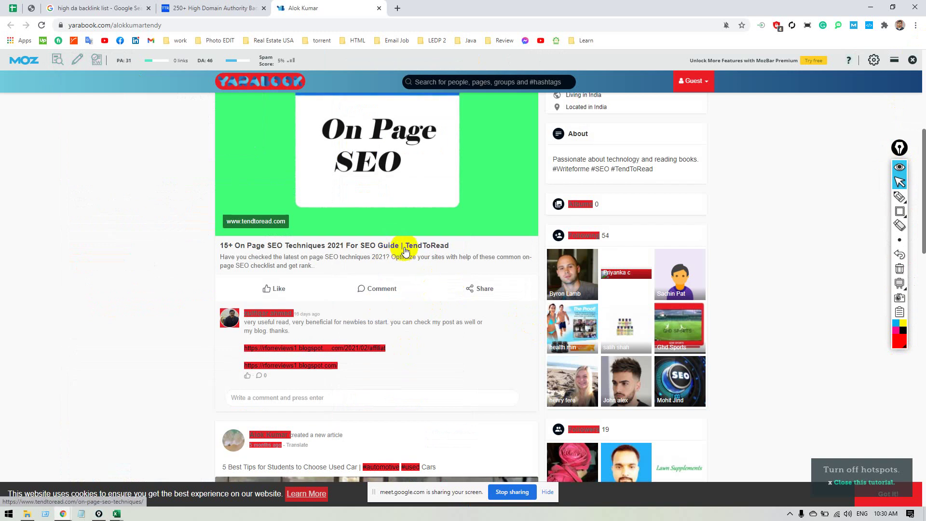
# Switch off the Automatic Backlink Checker highlighting on the profile page.
pyautogui.scroll(5, 405, 251)
pyautogui.scroll(-1, 405, 251)
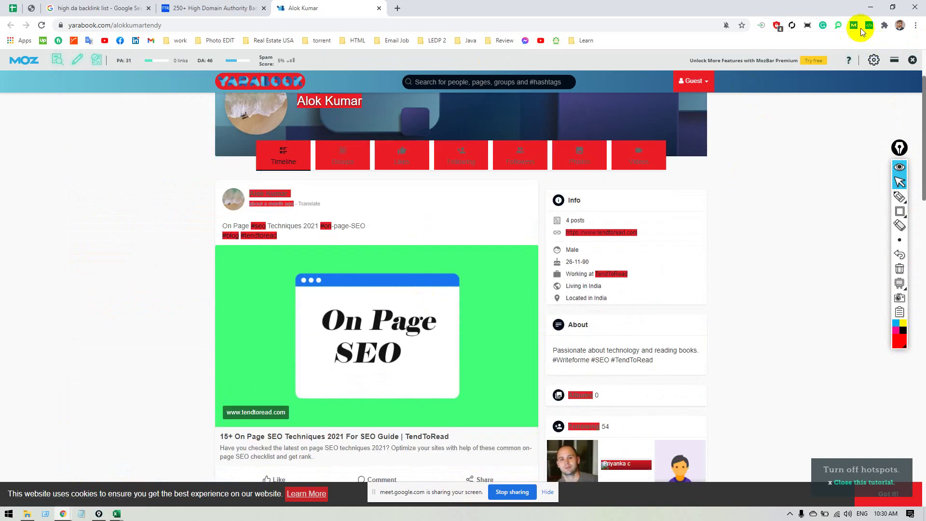
pyautogui.click(867, 25)
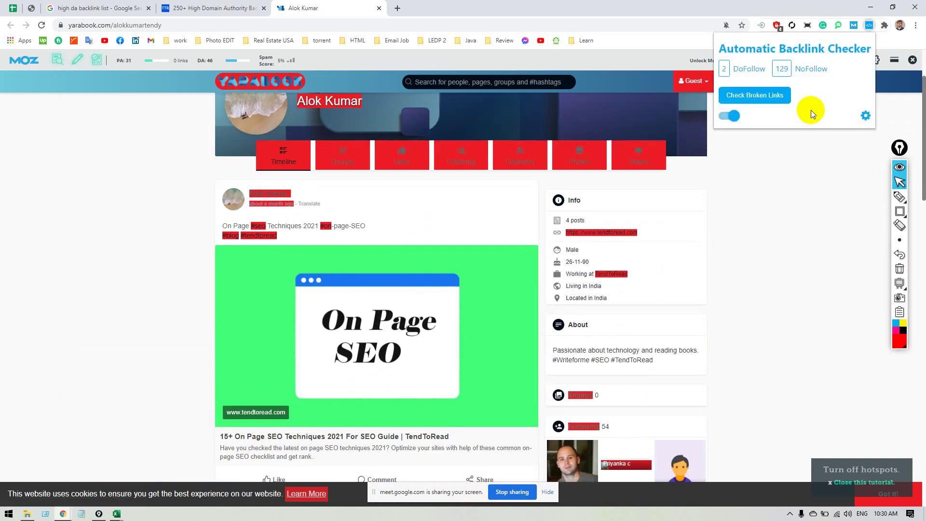
pyautogui.click(731, 116)
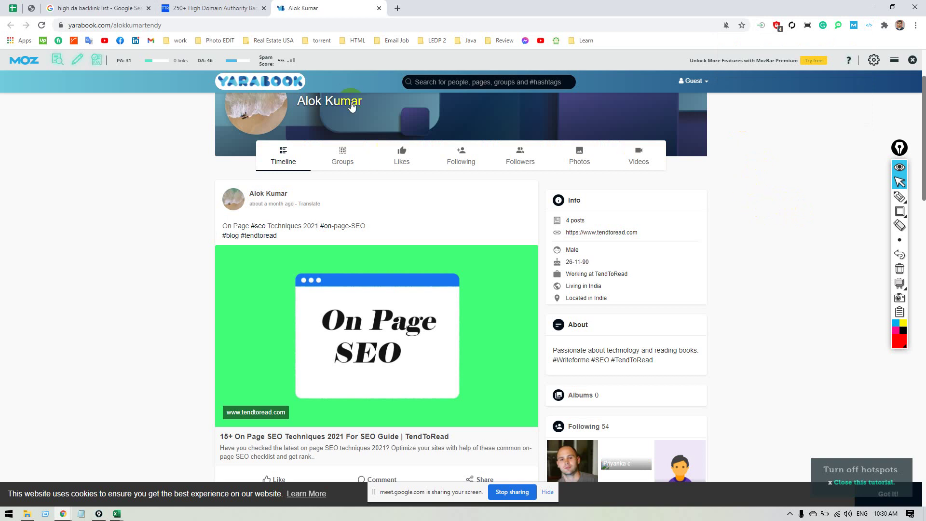
# Strip the profile path from the URL to load the yarabook.com home page.
pyautogui.doubleClick(157, 26)
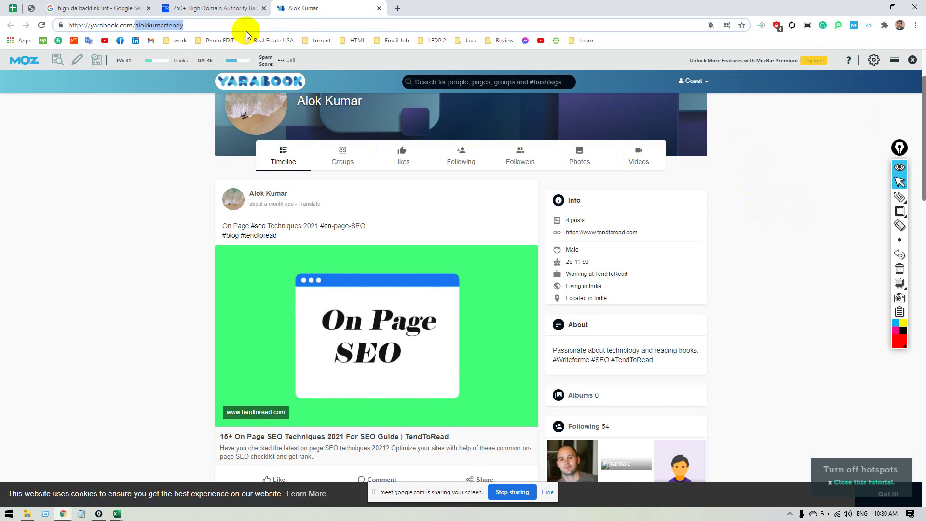
pyautogui.press('BackSpace')
pyautogui.press('Return')
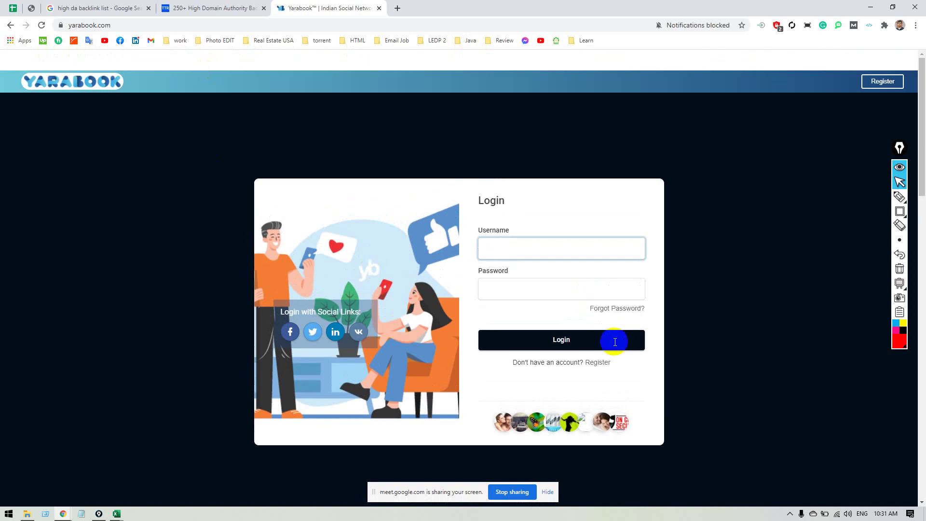
# Open the Register form, enter a username, then start a new blank tab.
pyautogui.click(610, 364)
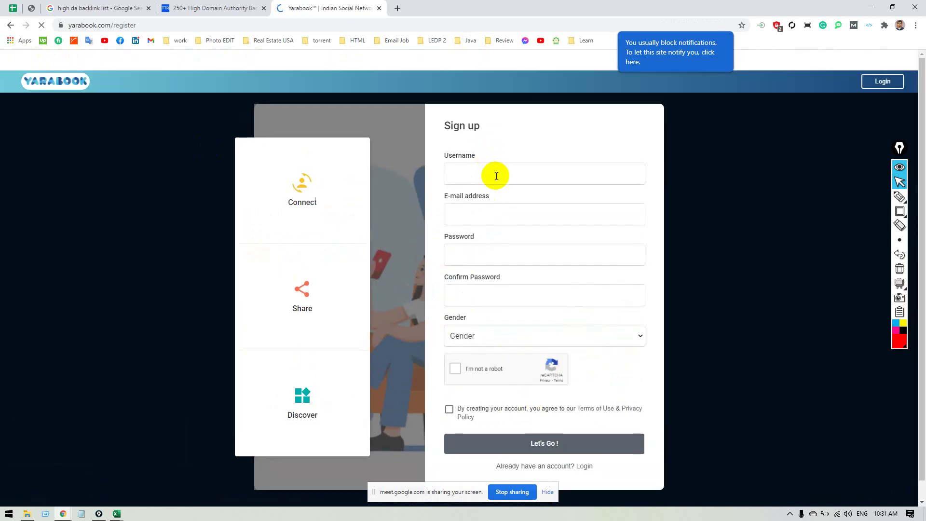
pyautogui.click(496, 179)
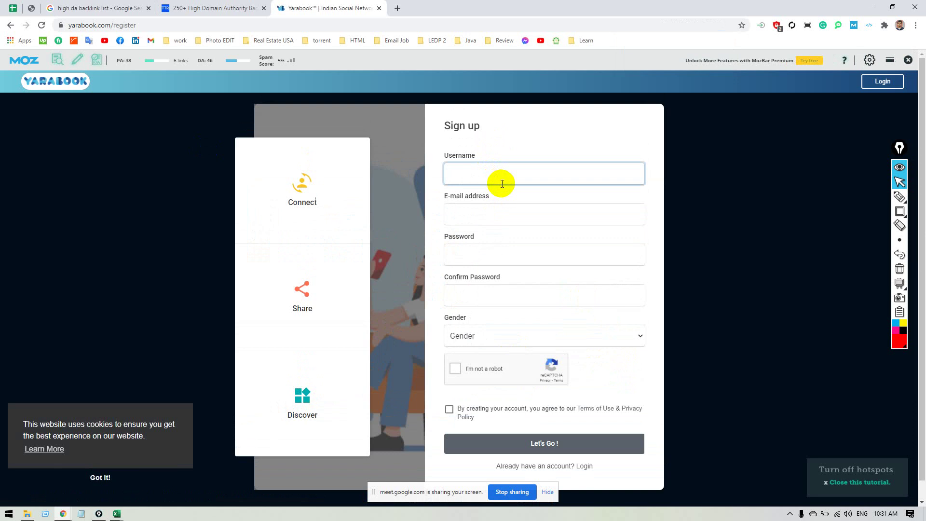
pyautogui.write('tajnur50')
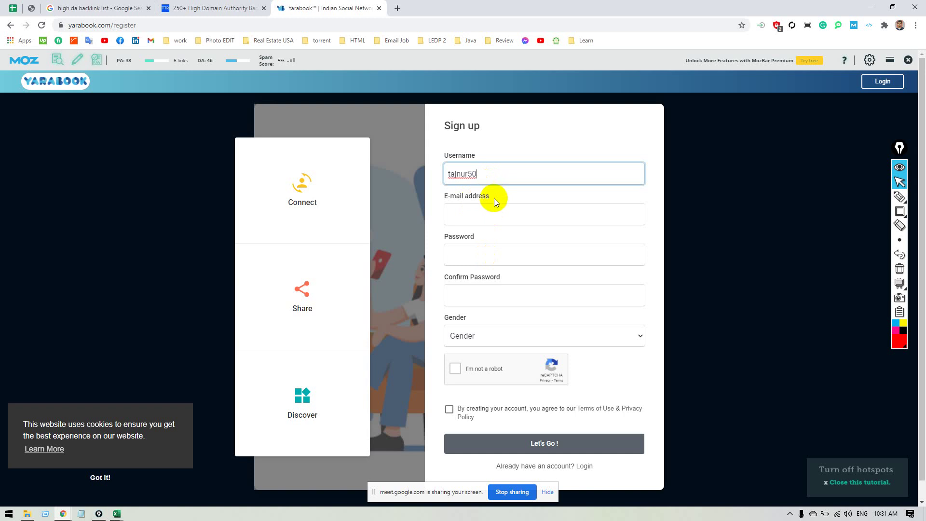
pyautogui.click(497, 214)
pyautogui.click(397, 7)
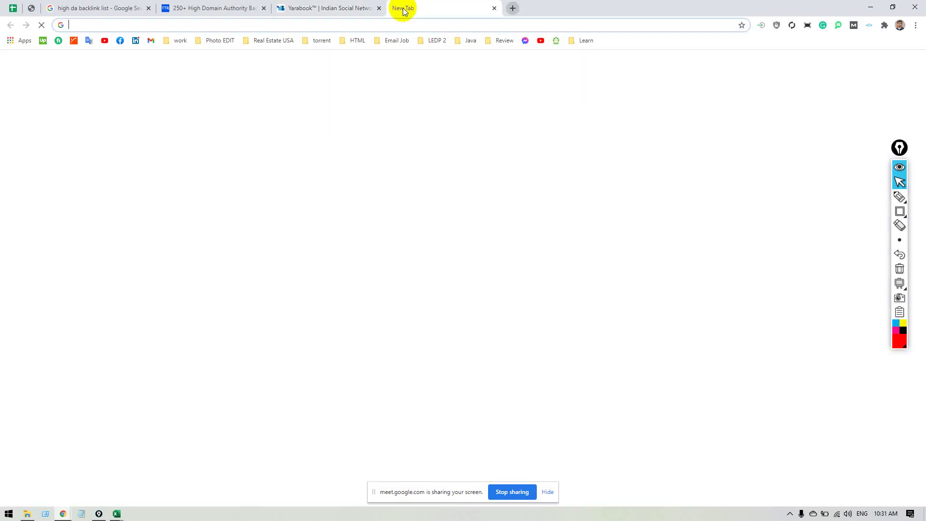
# Search 'temp email', open temp-mail.org and copy its disposable email address.
pyautogui.write('temp')
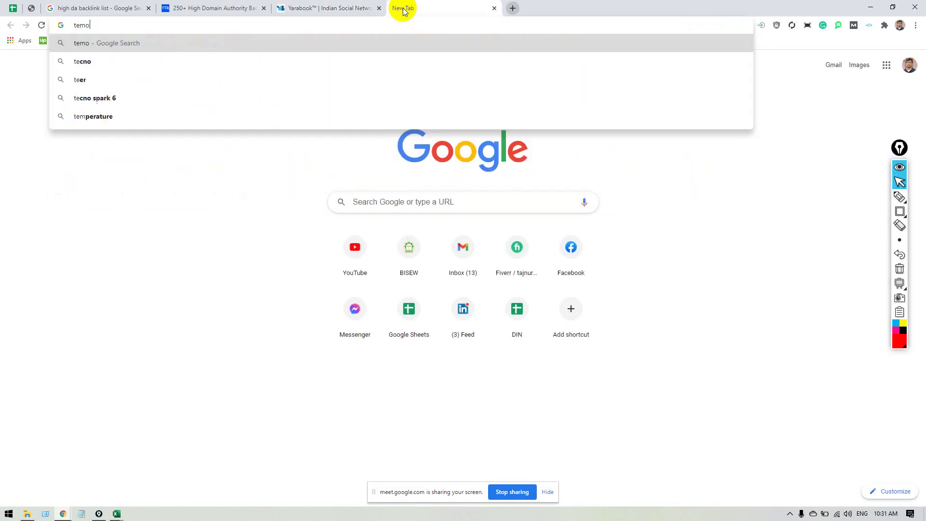
pyautogui.press('BackSpace')
pyautogui.press('BackSpace')
pyautogui.write('mp email')
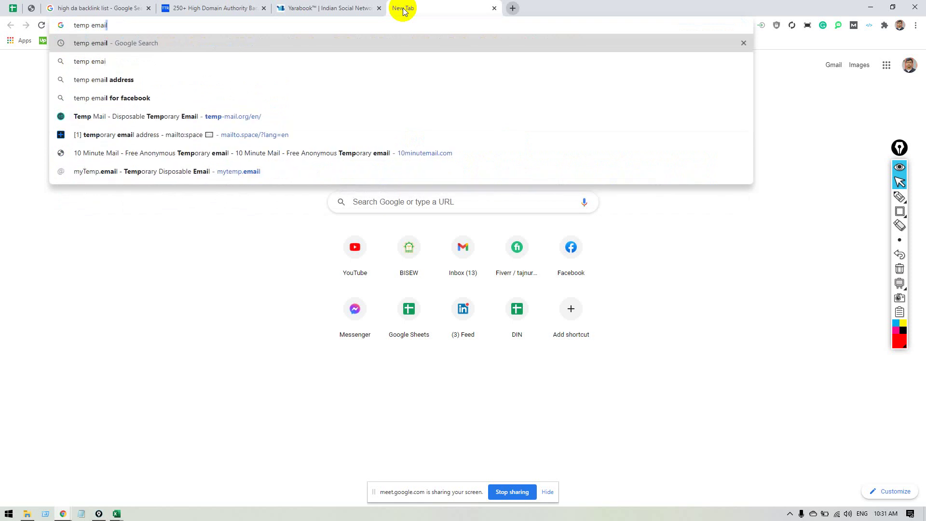
pyautogui.press('Return')
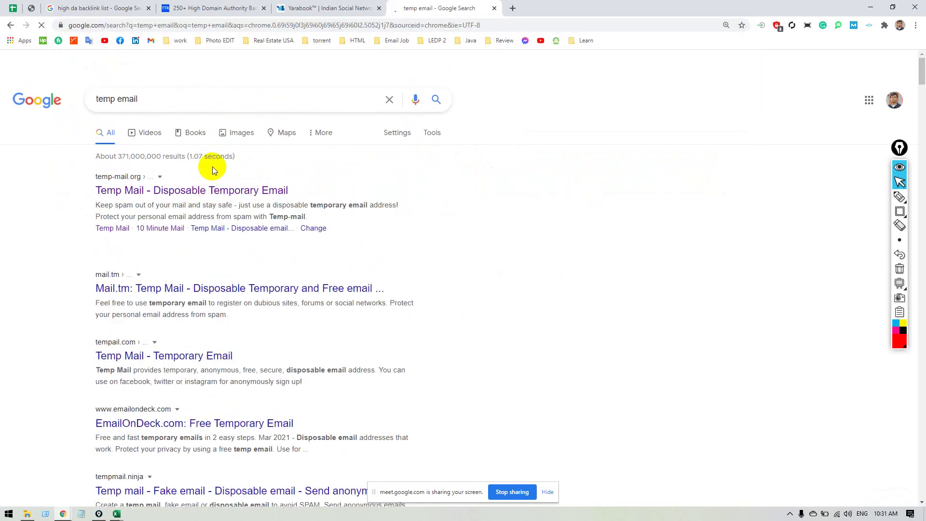
pyautogui.click(212, 190)
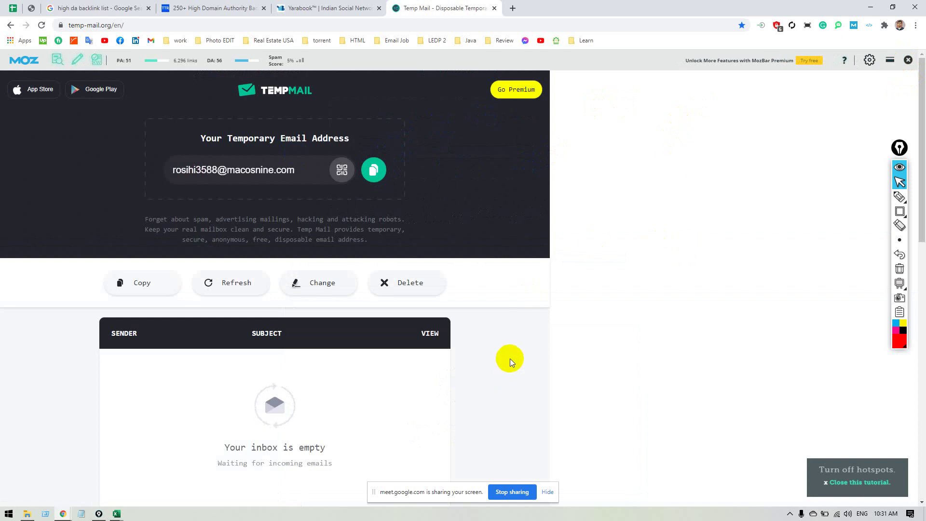
pyautogui.click(373, 170)
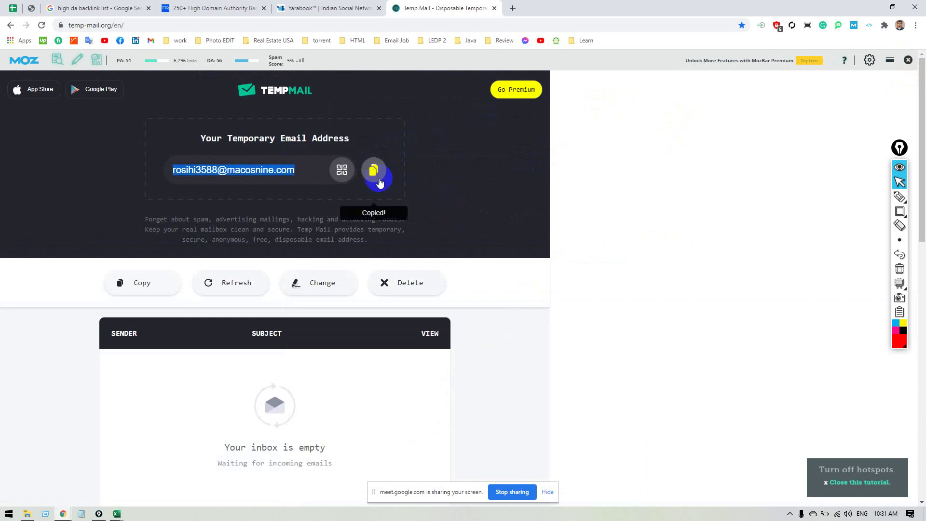
pyautogui.click(366, 7)
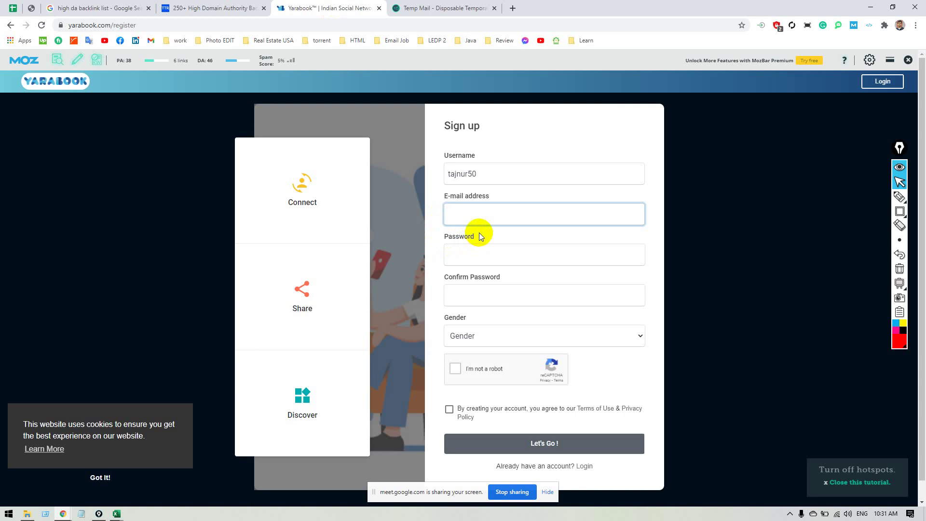
# Paste the temp email, enter a password, choose Male, tick captcha and Terms, and submit.
pyautogui.hotkey('ctrl', 'v')
pyautogui.click(482, 249)
pyautogui.write('••')
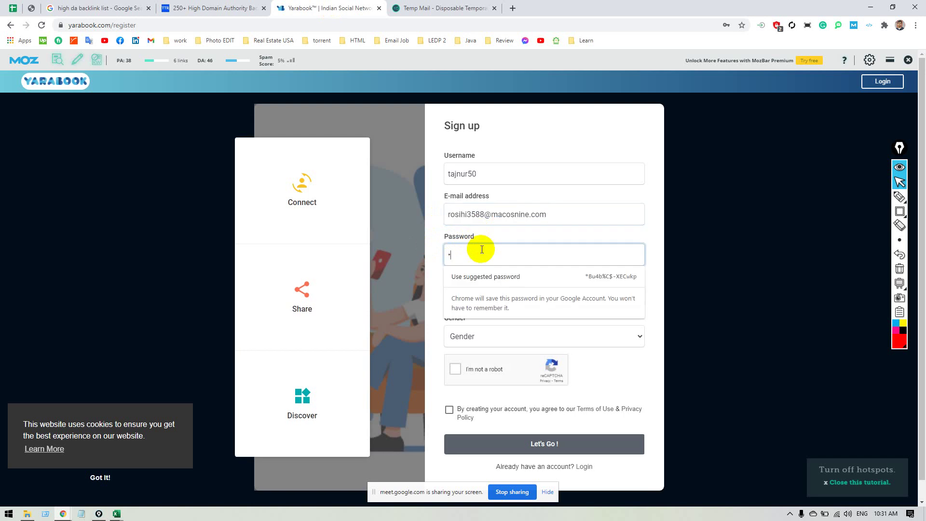
pyautogui.write('••••')
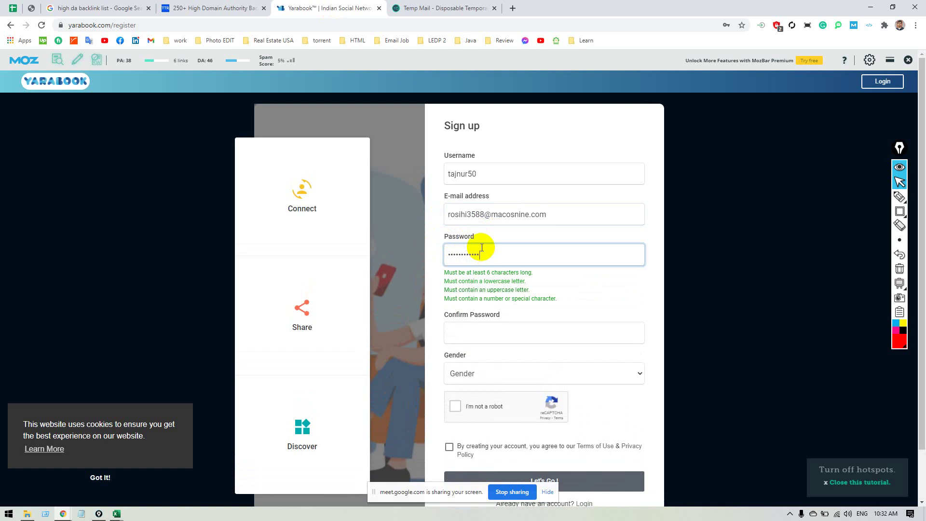
pyautogui.click(525, 340)
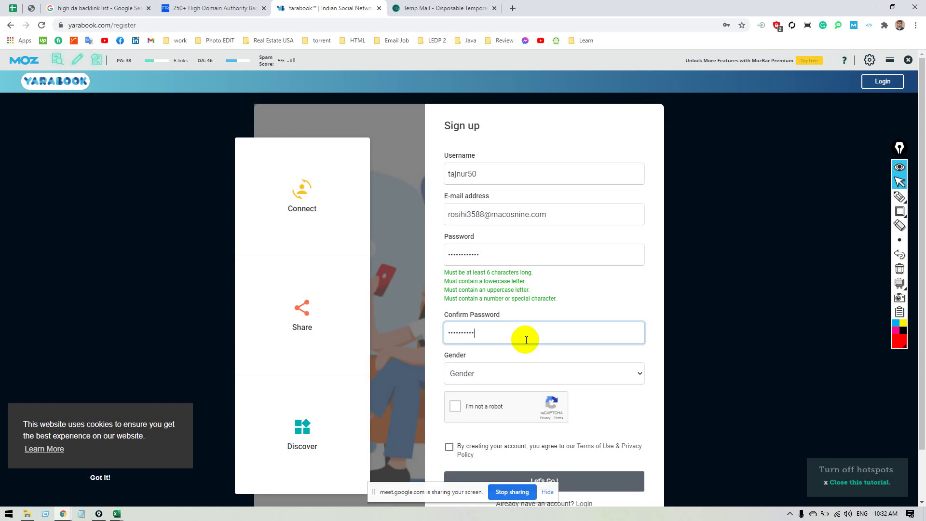
pyautogui.click(489, 363)
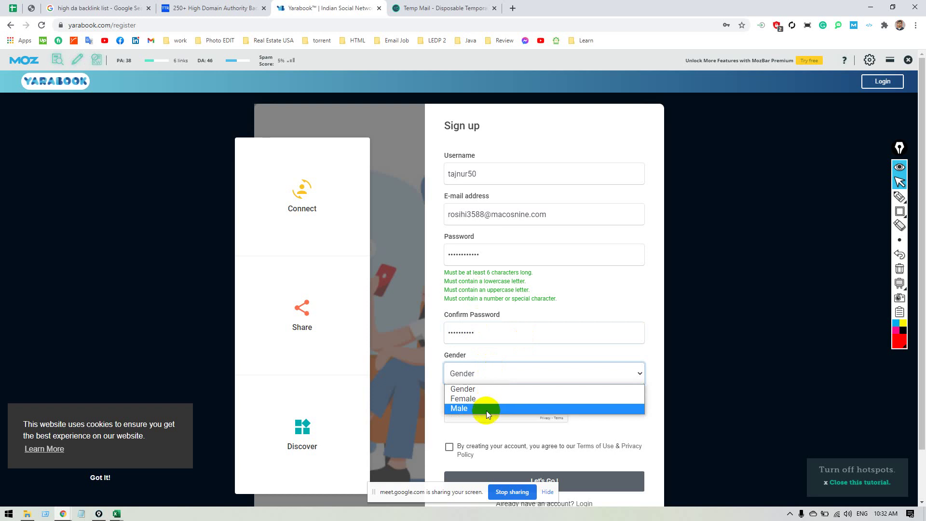
pyautogui.click(485, 409)
pyautogui.scroll(-2, 486, 409)
pyautogui.click(475, 355)
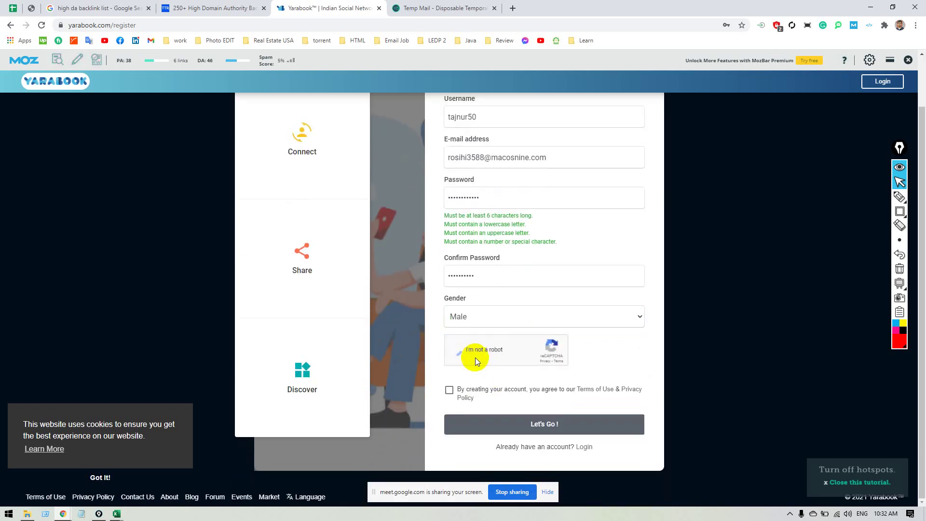
pyautogui.click(449, 389)
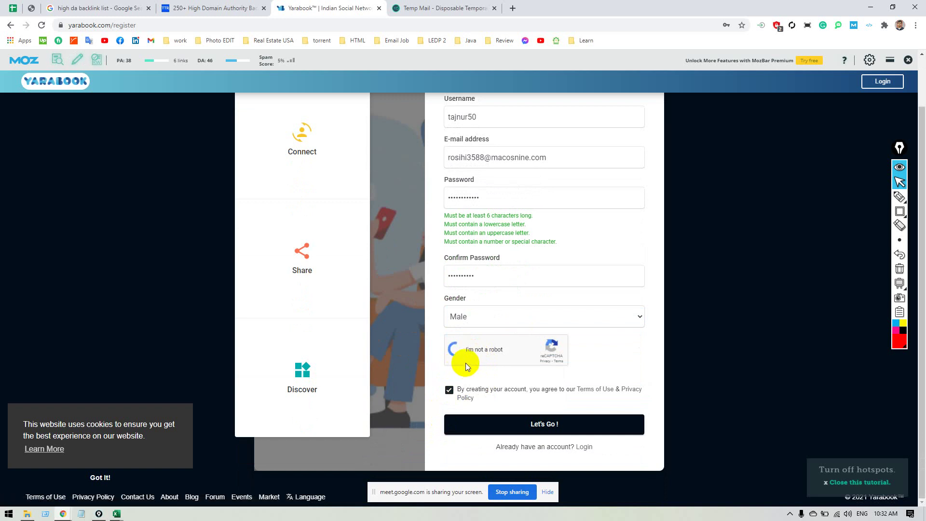
pyautogui.click(470, 430)
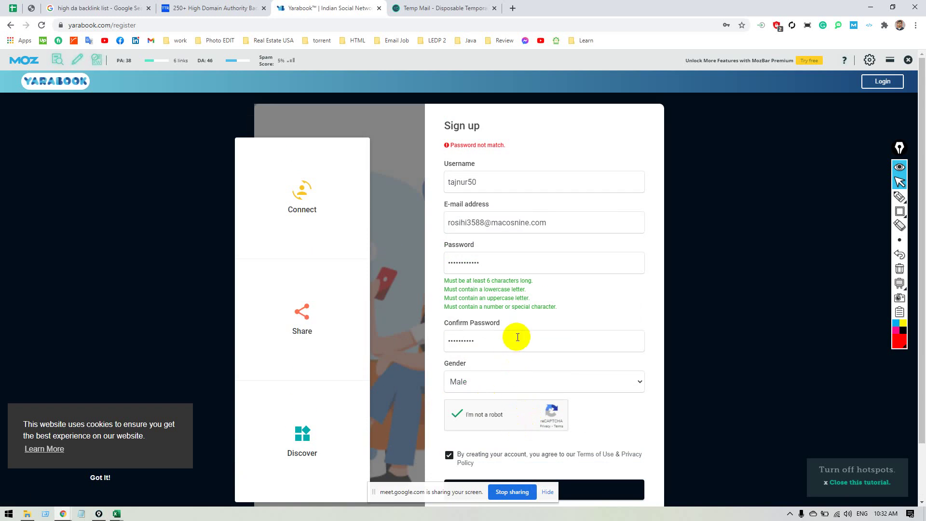
# Re-enter the mismatched password and resubmit the registration form.
pyautogui.doubleClick(513, 338)
pyautogui.doubleClick(488, 265)
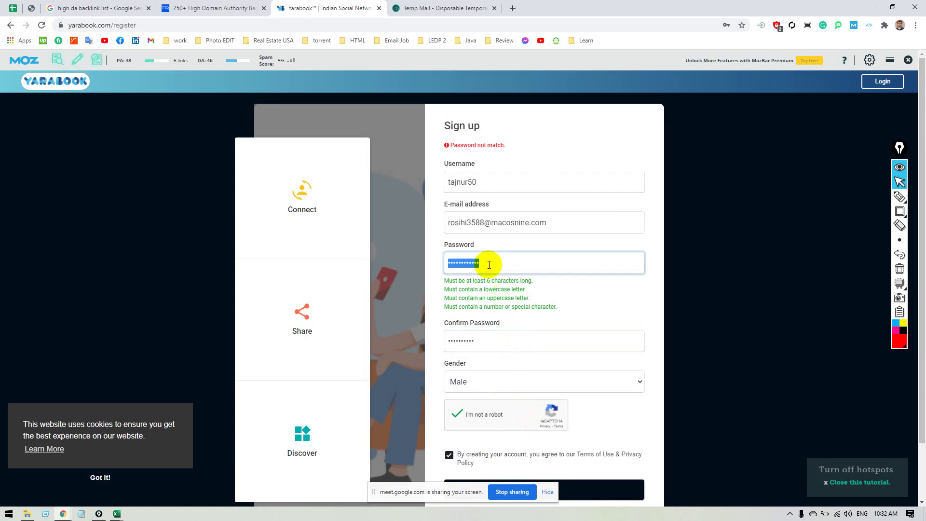
pyautogui.press('BackSpace')
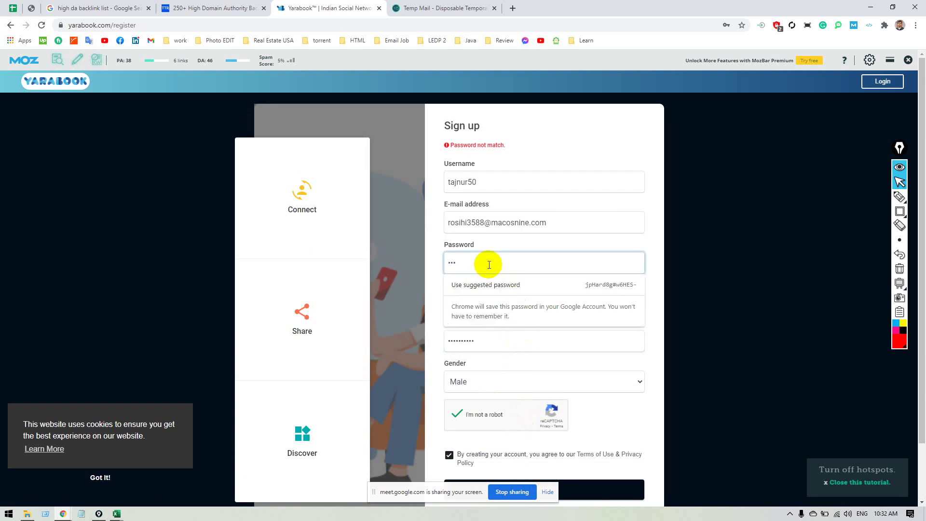
pyautogui.write('•••••••')
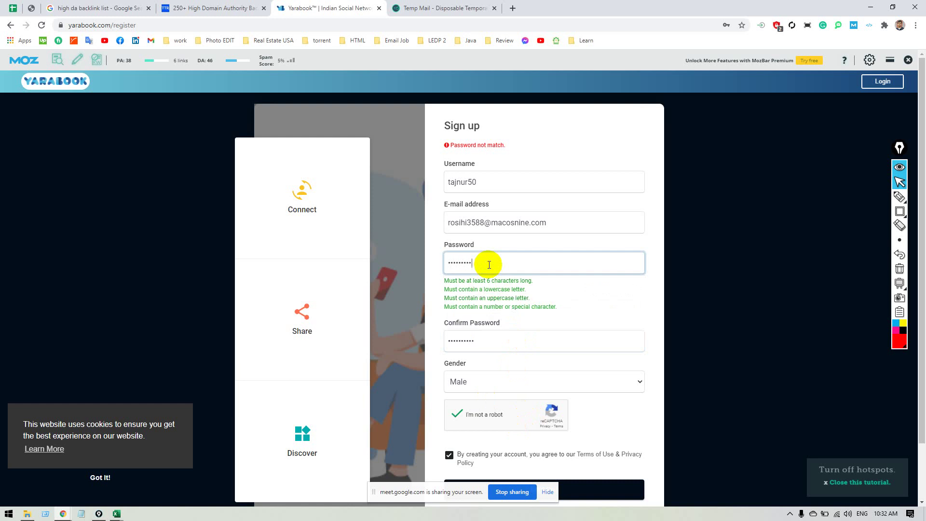
pyautogui.click(498, 344)
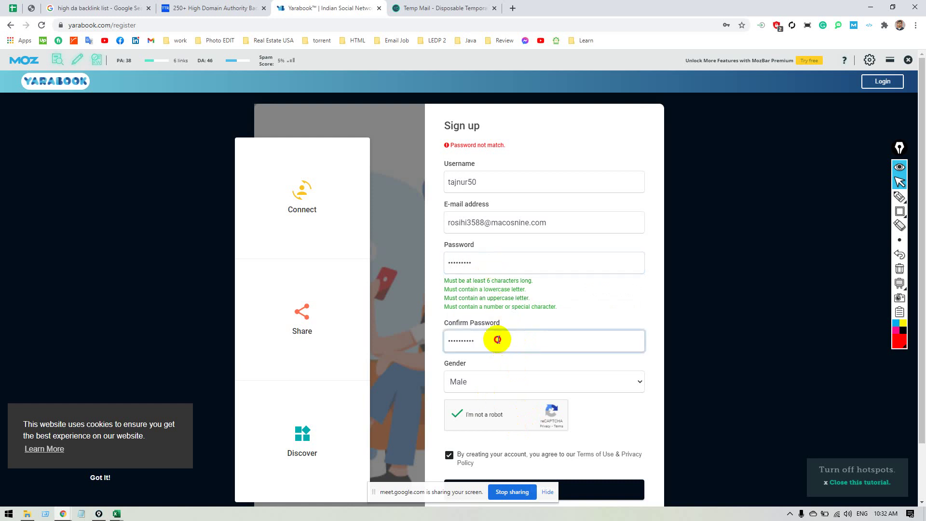
pyautogui.doubleClick(498, 339)
pyautogui.scroll(-2, 512, 337)
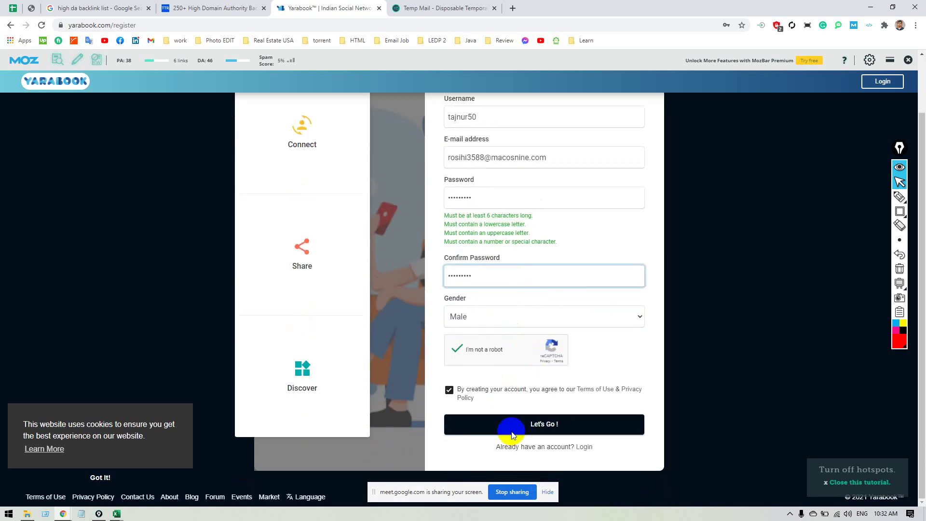
pyautogui.click(506, 433)
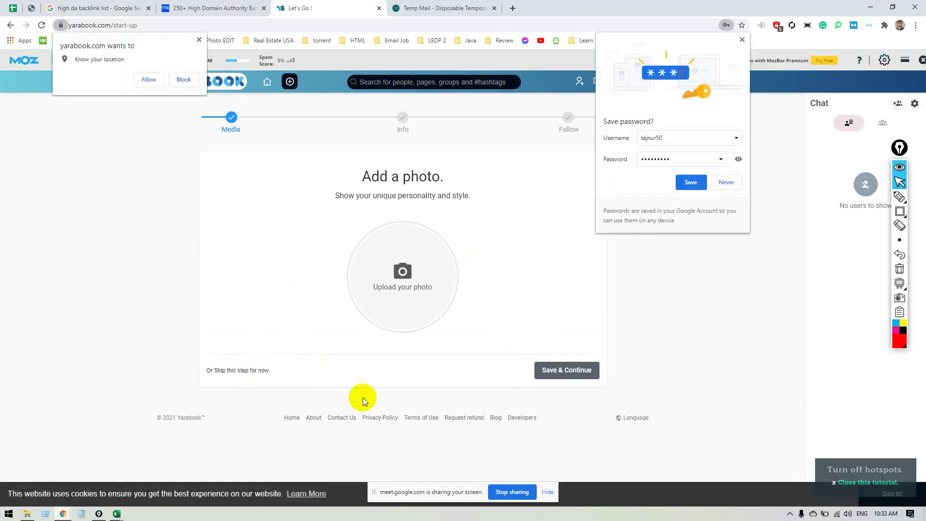
# Save the login password in the browser, enter first and last name, and block location.
pyautogui.click(700, 182)
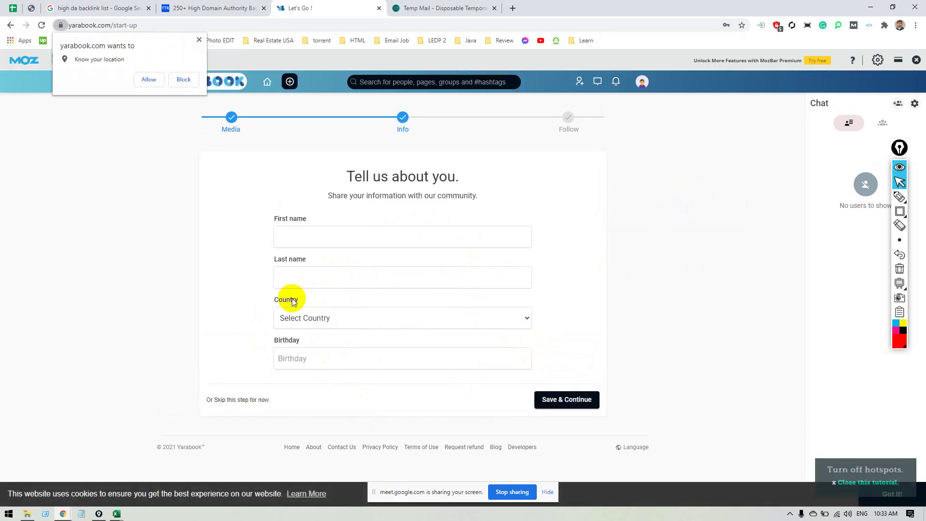
pyautogui.click(304, 233)
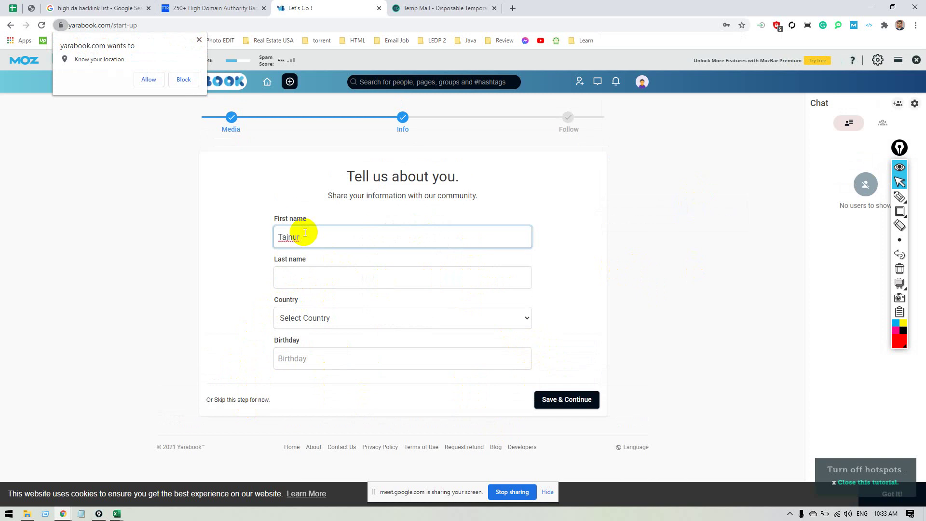
pyautogui.click(305, 276)
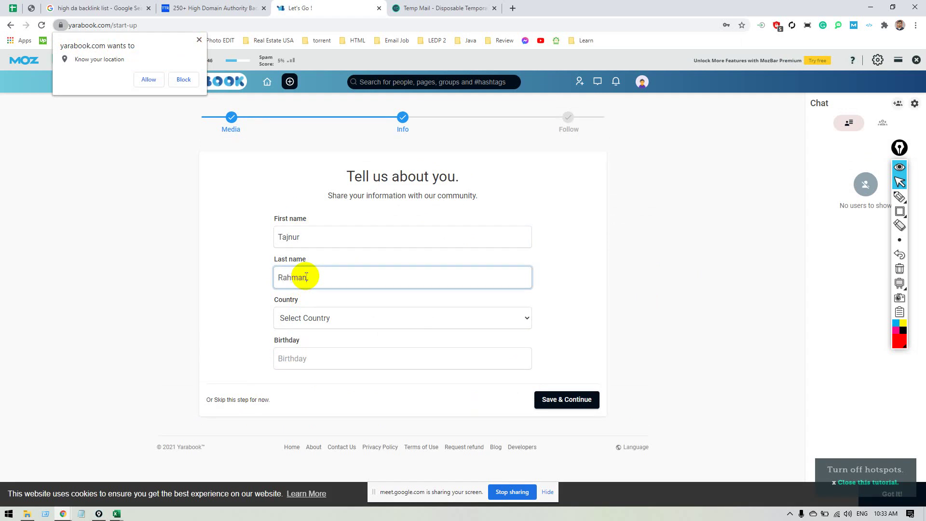
pyautogui.click(181, 78)
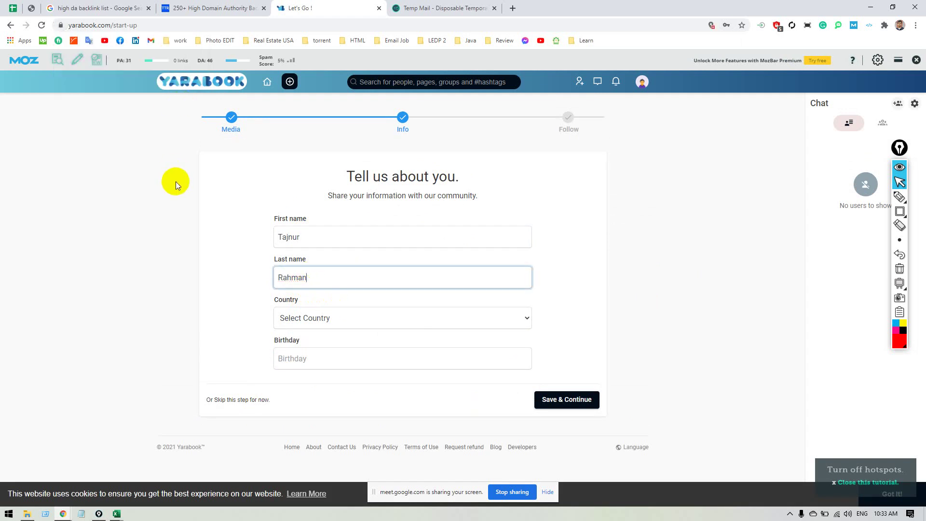
pyautogui.click(211, 60)
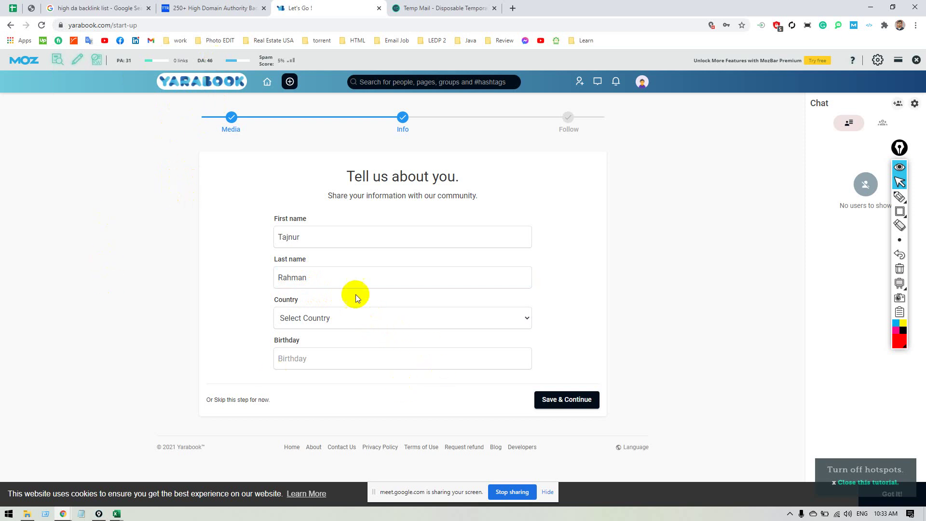
# Choose Bangladesh as the country.
pyautogui.click(374, 316)
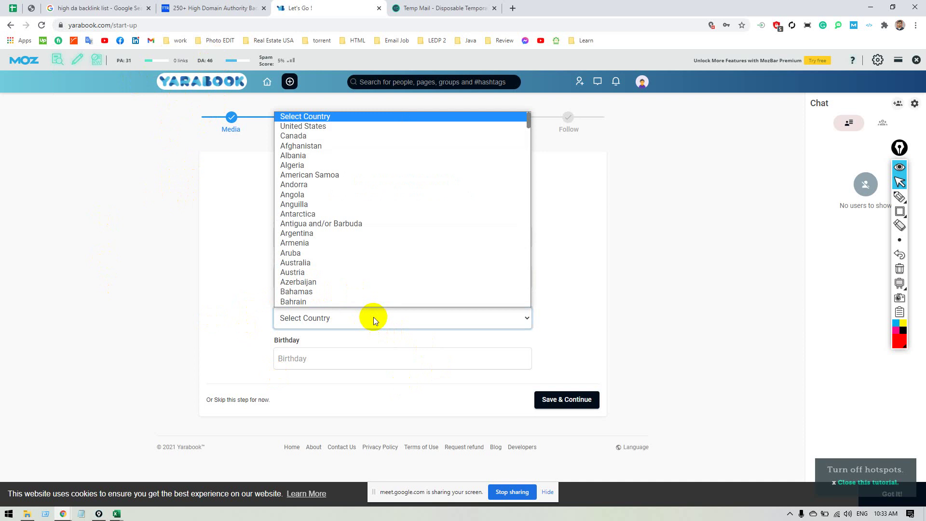
pyautogui.click(373, 317)
pyautogui.click(372, 320)
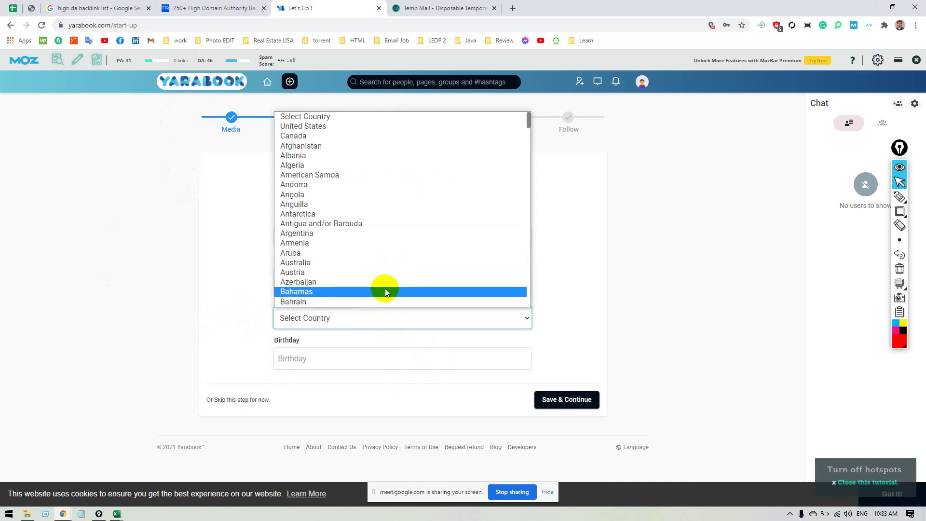
pyautogui.scroll(-3, 386, 280)
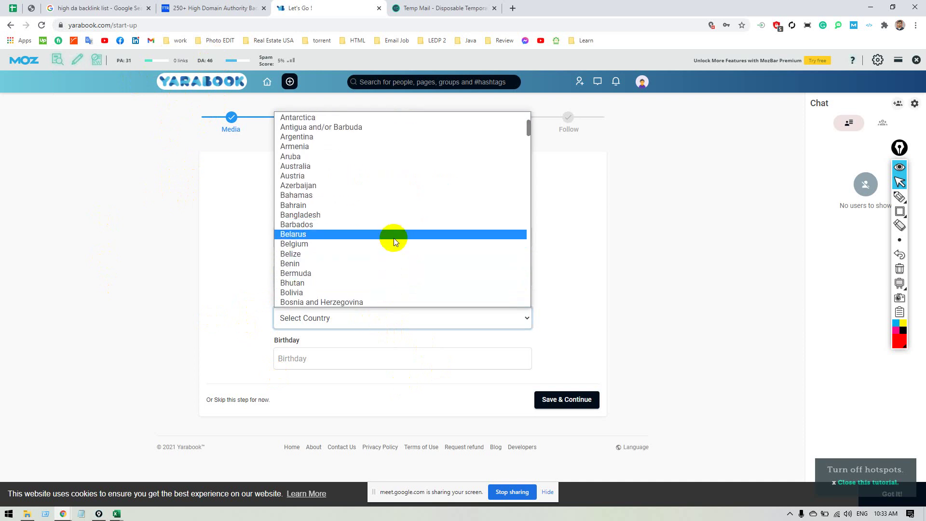
pyautogui.scroll(2, 392, 179)
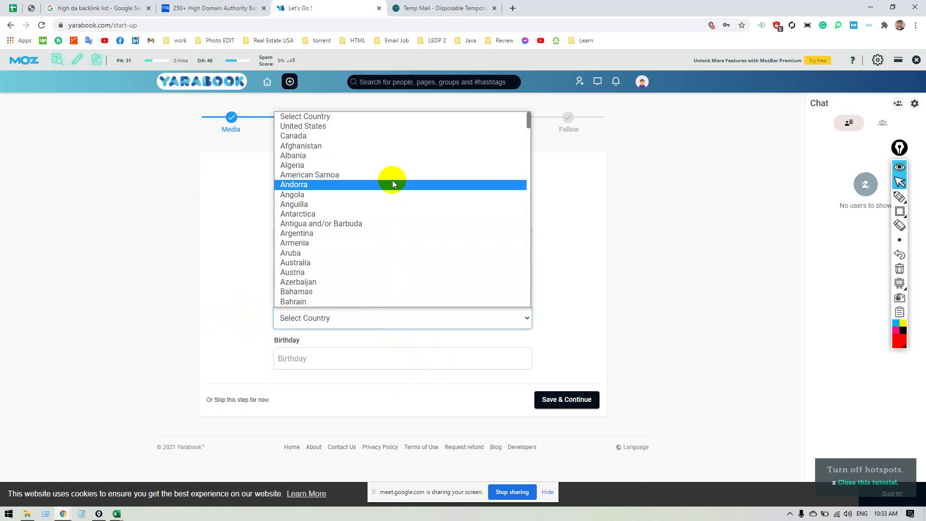
pyautogui.scroll(-5, 401, 287)
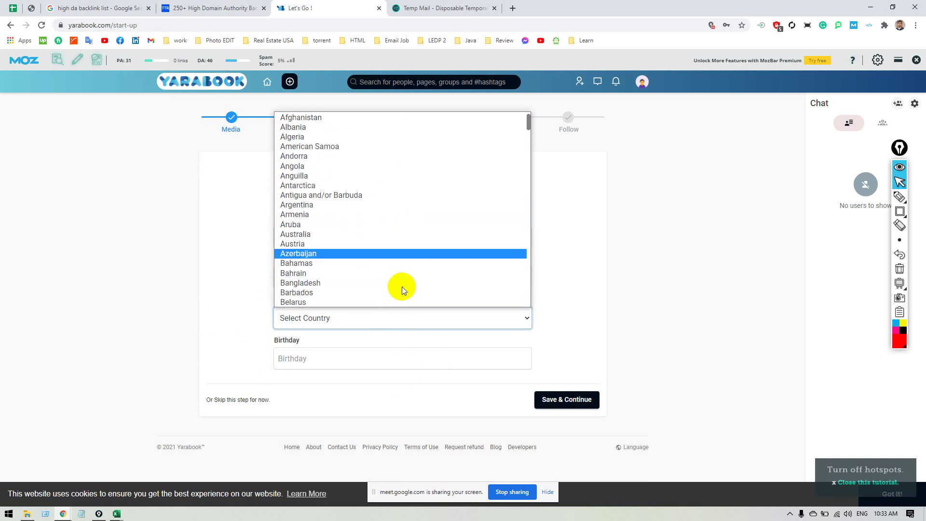
pyautogui.scroll(-1, 402, 286)
pyautogui.scroll(-7, 401, 286)
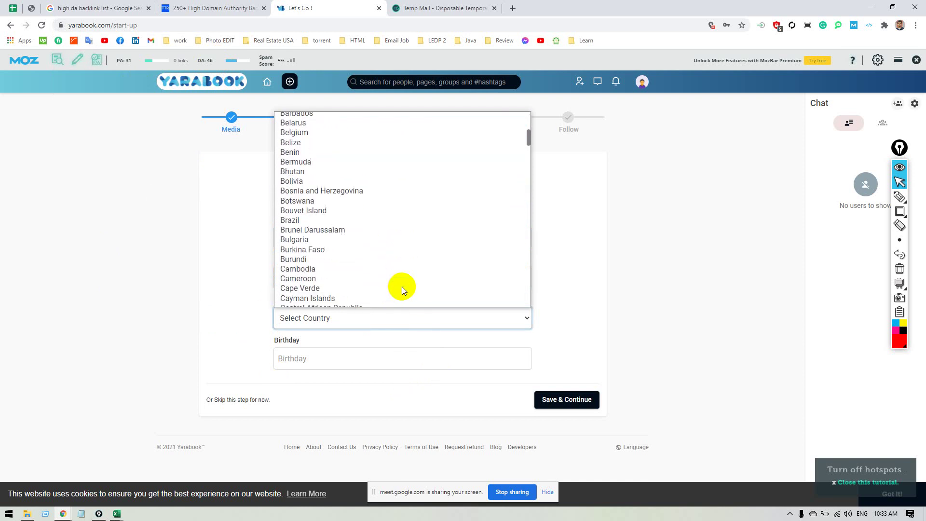
pyautogui.scroll(-3, 401, 286)
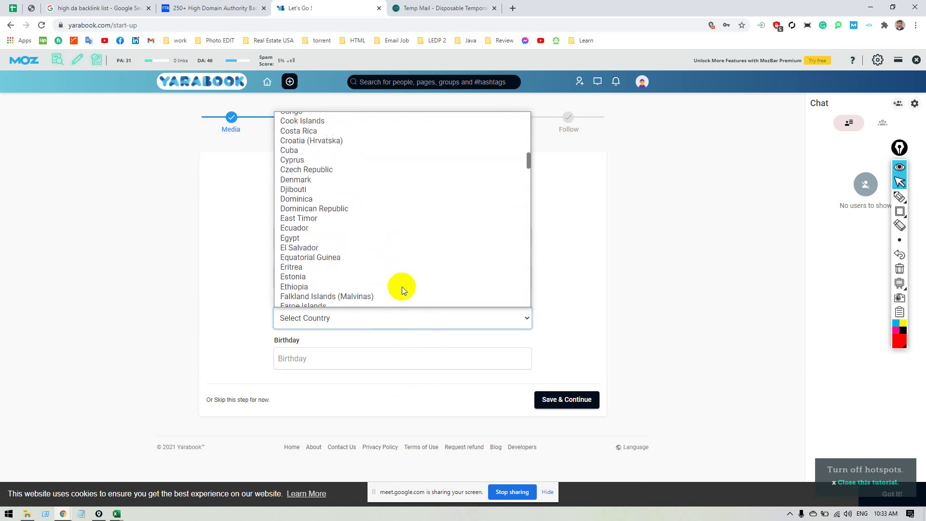
pyautogui.press('b')
pyautogui.press('b')
pyautogui.press('b')
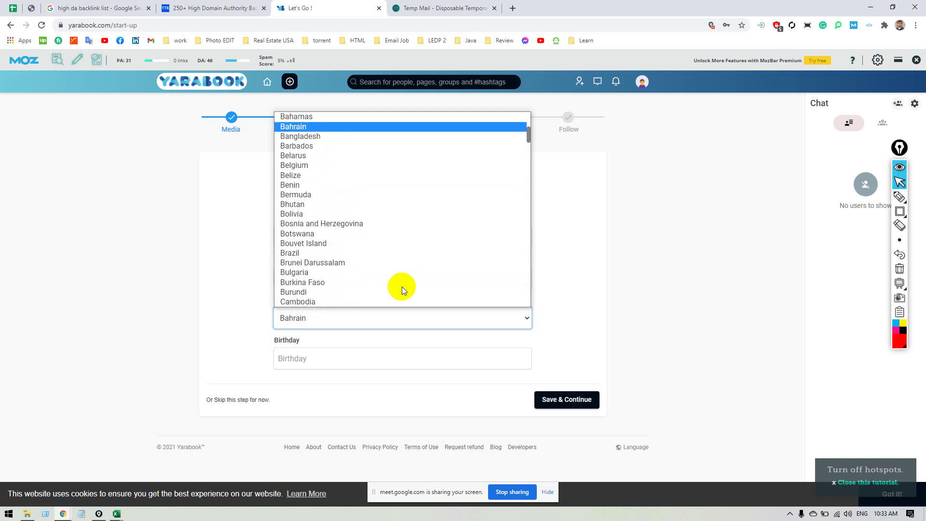
pyautogui.scroll(1, 320, 133)
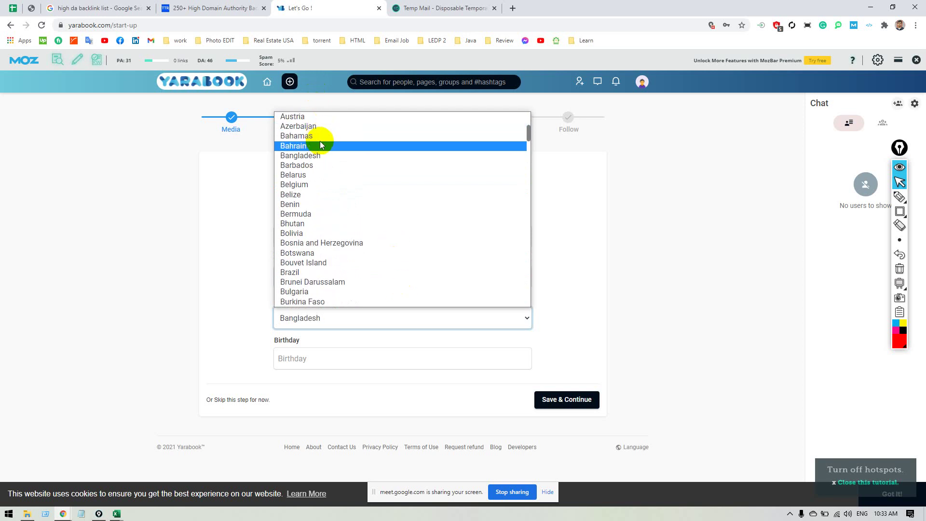
pyautogui.click(331, 159)
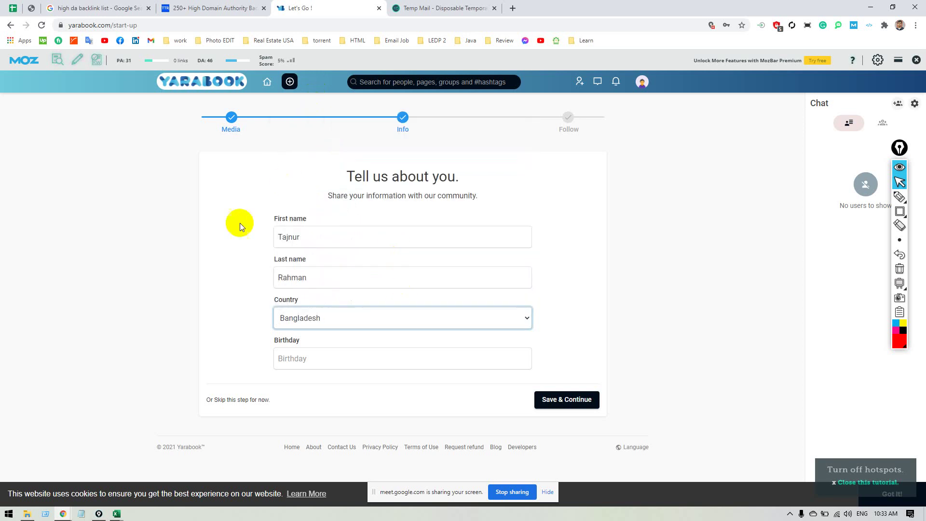
# Set the birthday to December 4, 1995 and save the Info step.
pyautogui.click(331, 365)
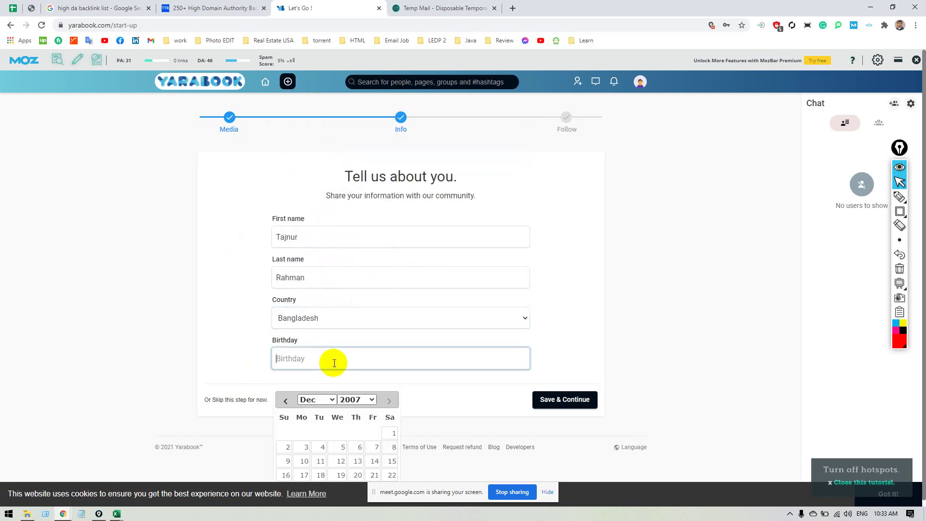
pyautogui.click(371, 399)
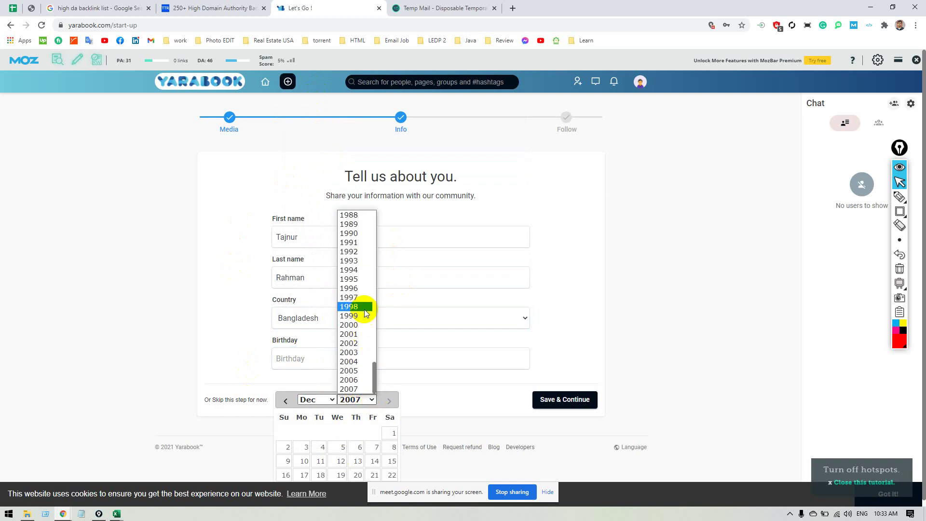
pyautogui.click(363, 279)
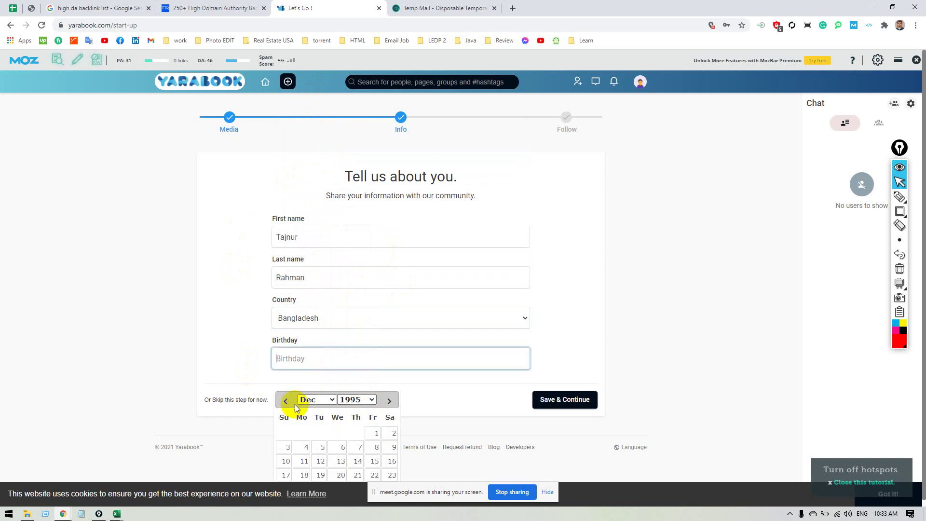
pyautogui.click(318, 448)
pyautogui.click(555, 404)
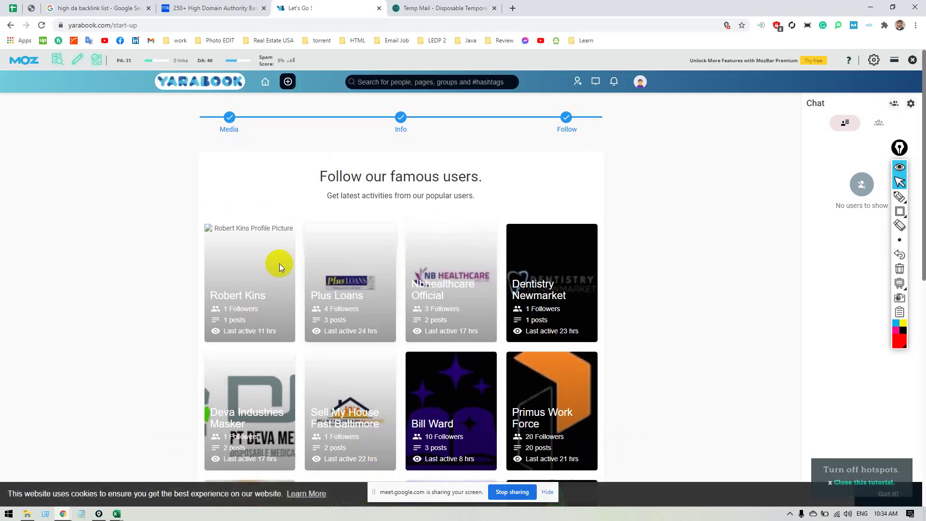
# Follow the first suggested user and go to your own profile page.
pyautogui.click(237, 296)
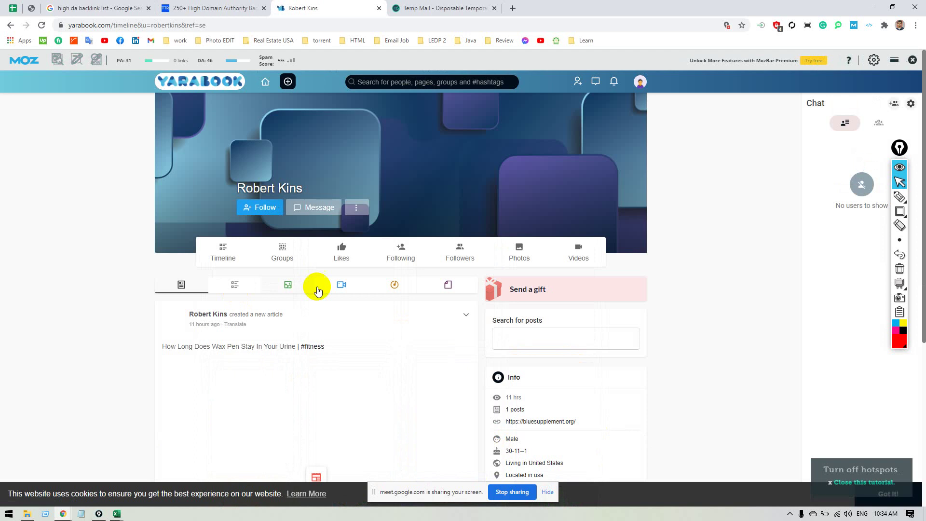
pyautogui.click(271, 208)
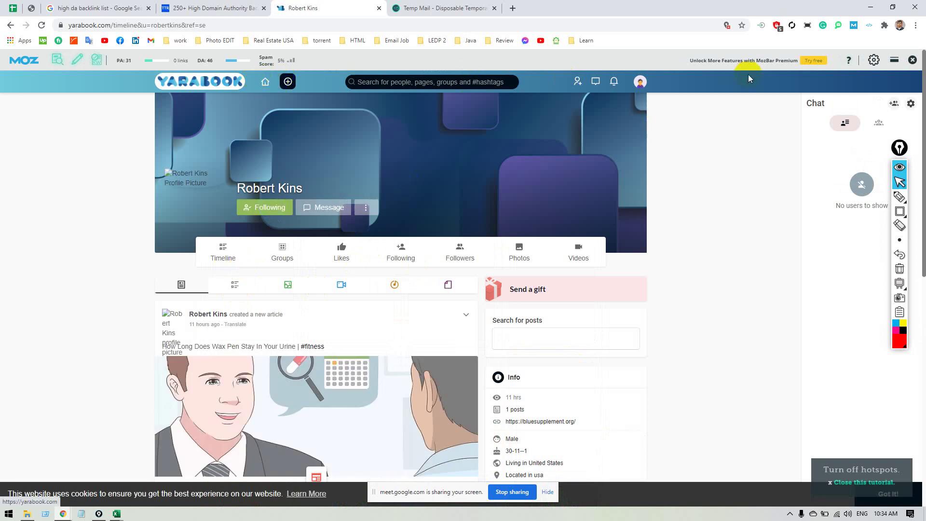
pyautogui.click(641, 83)
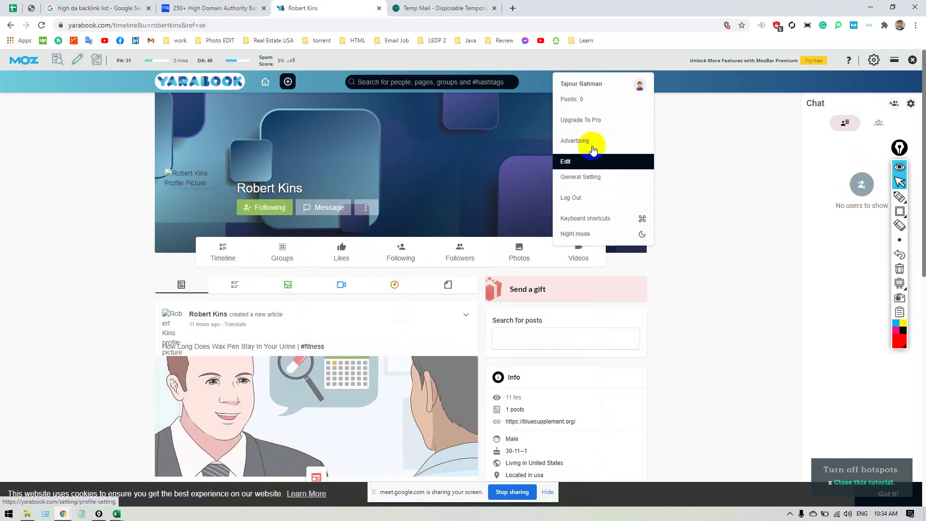
pyautogui.click(608, 85)
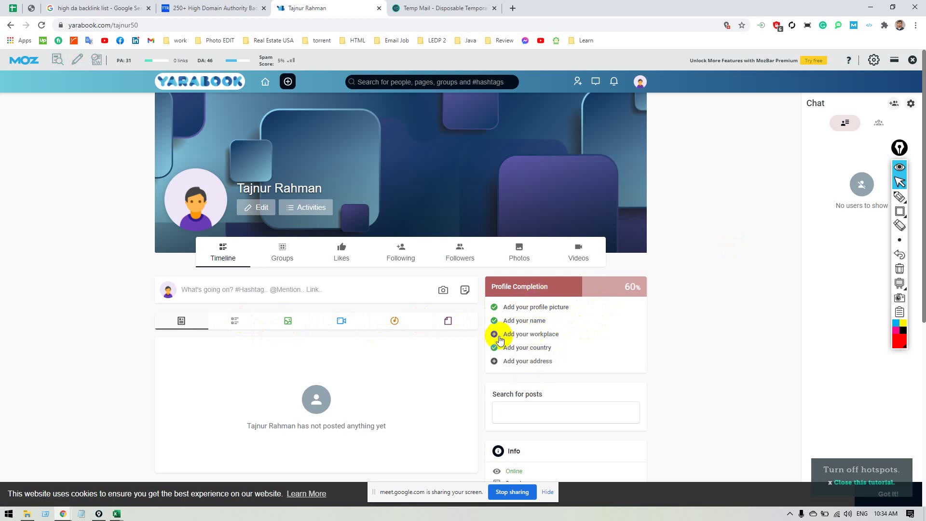
# Paste the B2B lead generation description from Excel cell B6 into About me.
pyautogui.click(530, 333)
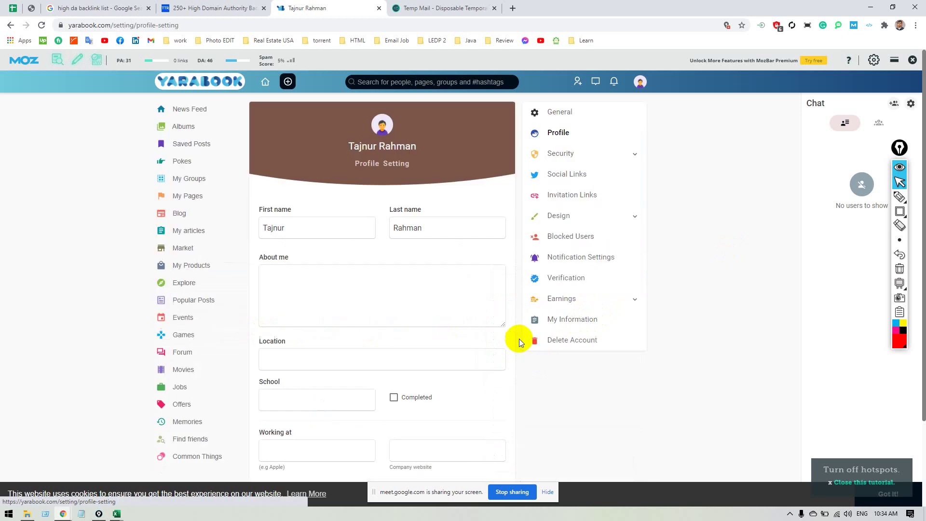
pyautogui.click(299, 300)
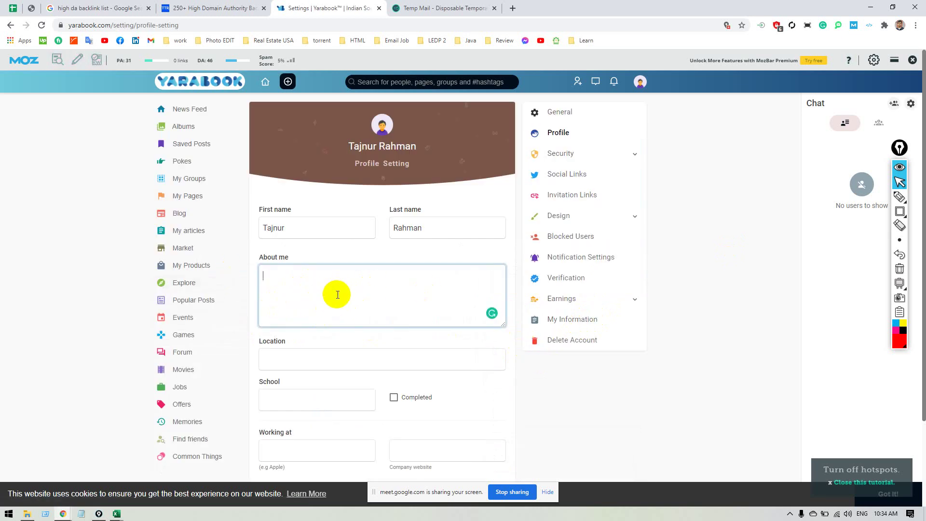
pyautogui.scroll(-1, 337, 295)
pyautogui.hotkey('alt', 'Tab')
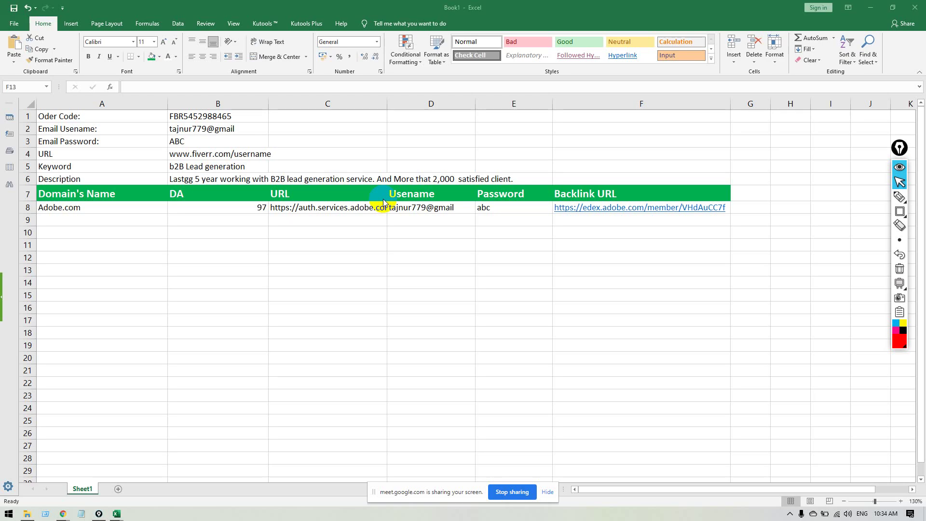
pyautogui.click(215, 178)
pyautogui.hotkey('ctrl', 'c')
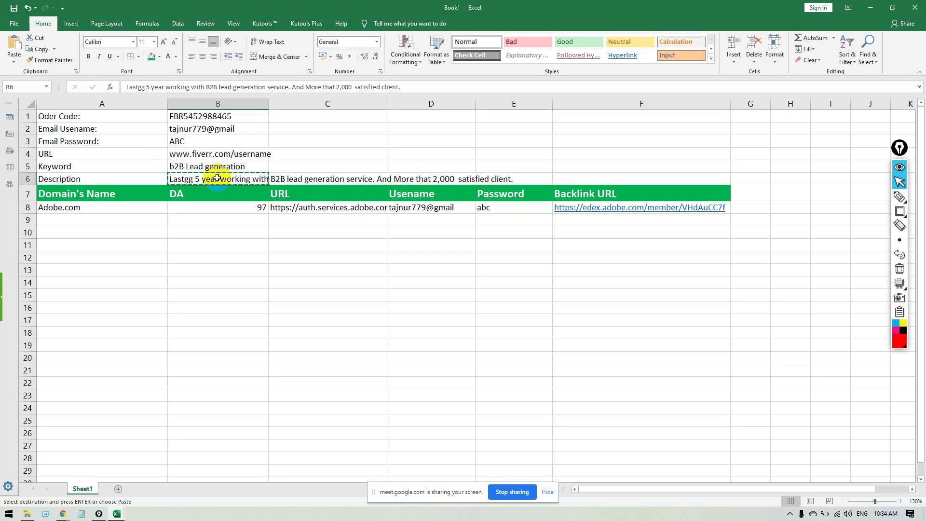
pyautogui.hotkey('alt', 'Tab')
pyautogui.hotkey('ctrl', 'v')
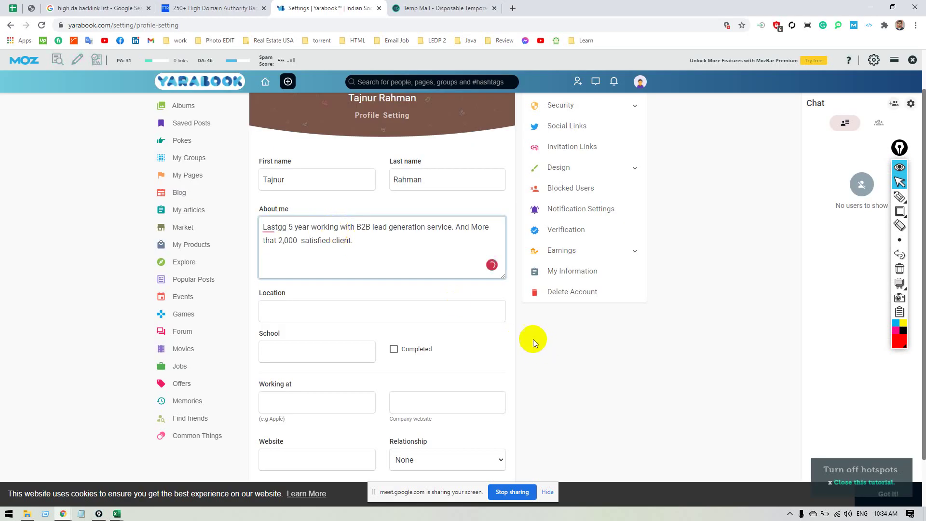
pyautogui.click(608, 351)
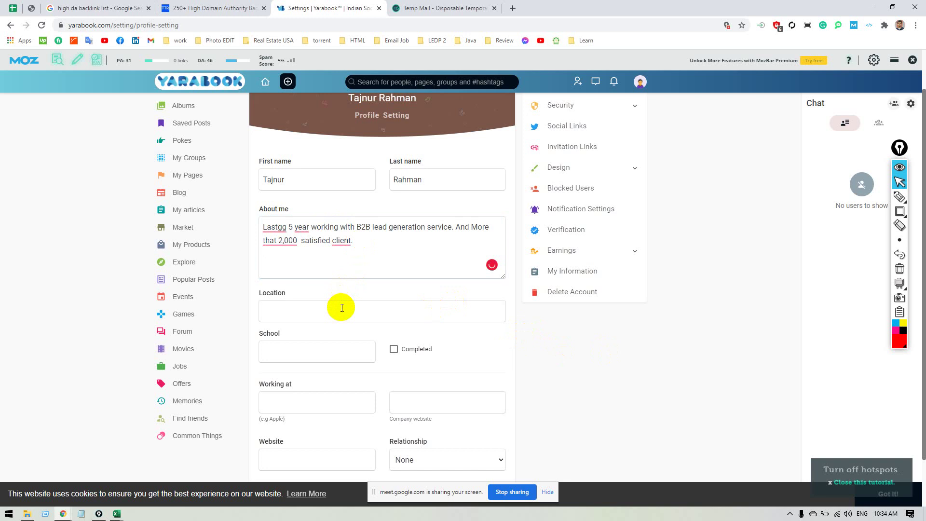
# Set the profile Location to Dhaka.
pyautogui.scroll(-1, 619, 357)
pyautogui.click(346, 268)
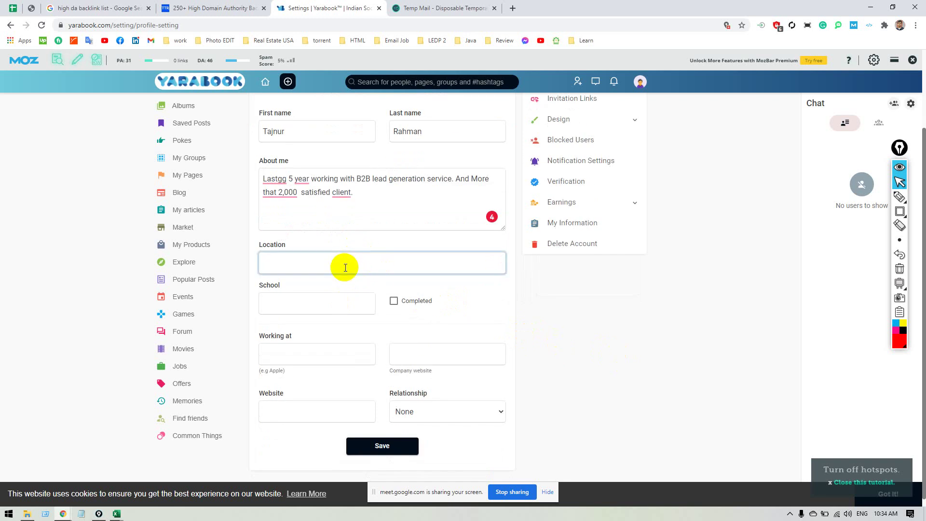
pyautogui.write('Da')
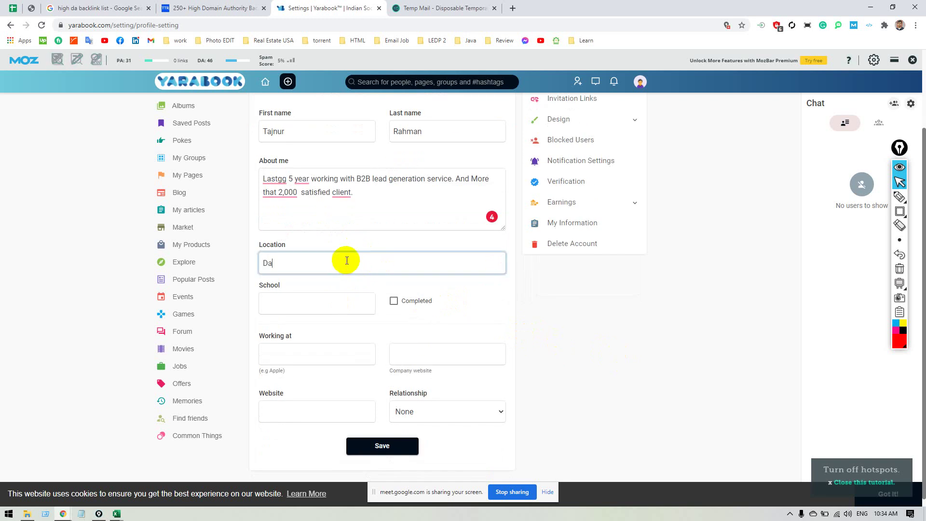
pyautogui.write('haka')
pyautogui.click(610, 313)
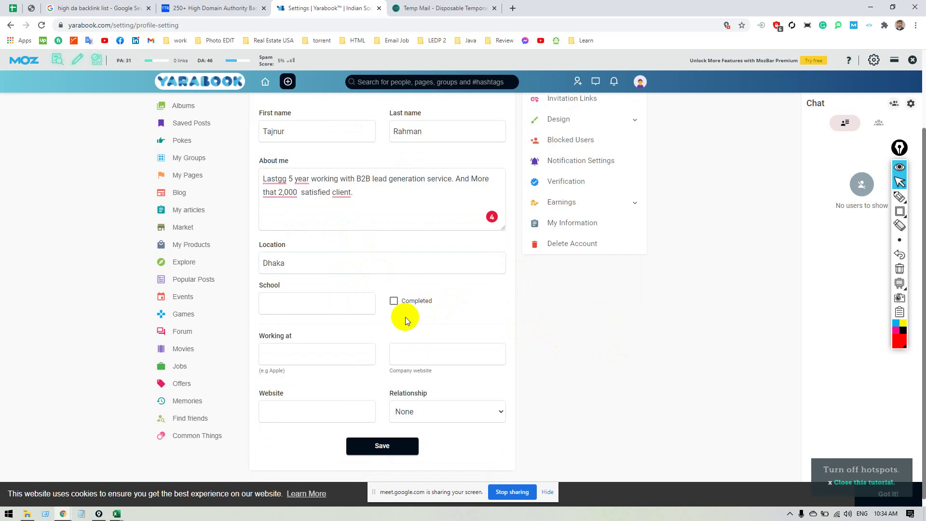
pyautogui.scroll(-1, 398, 321)
pyautogui.click(321, 403)
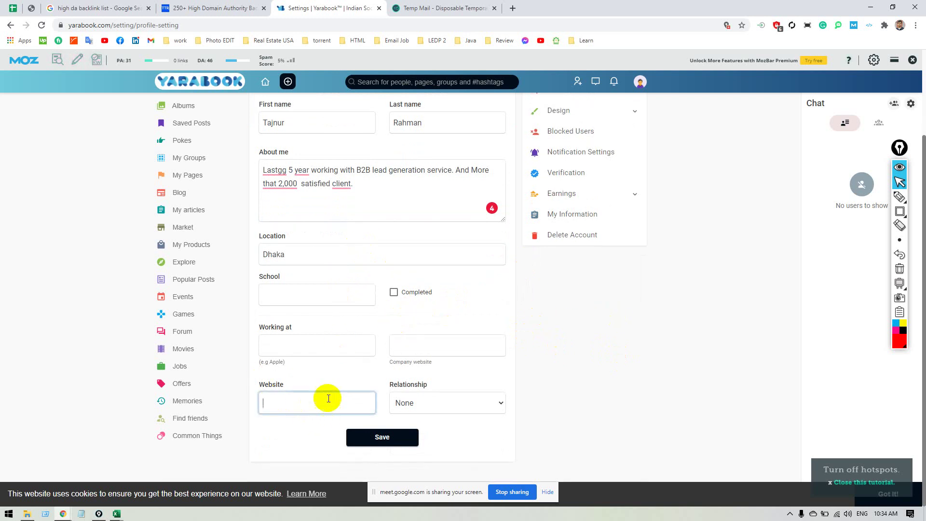
pyautogui.hotkey('alt', 'Tab')
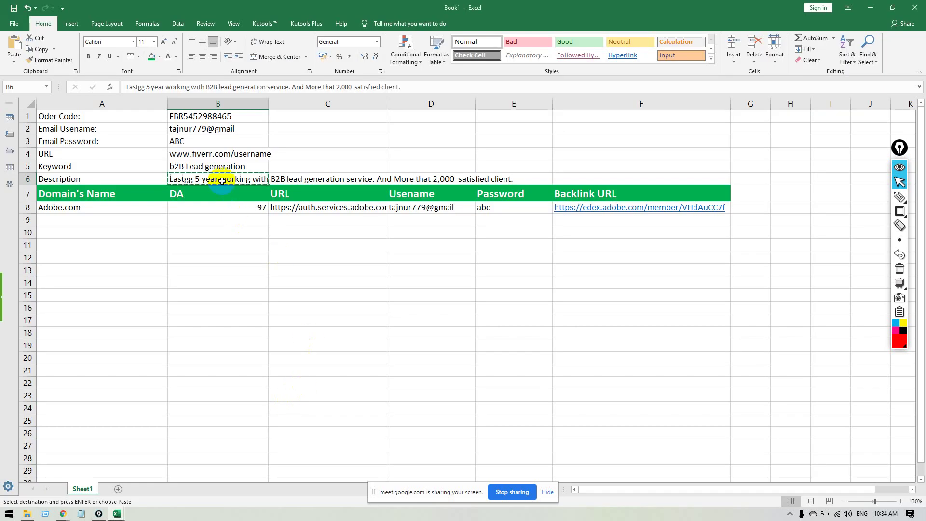
pyautogui.click(218, 154)
pyautogui.hotkey('ctrl', 'c')
pyautogui.hotkey('alt', 'Tab')
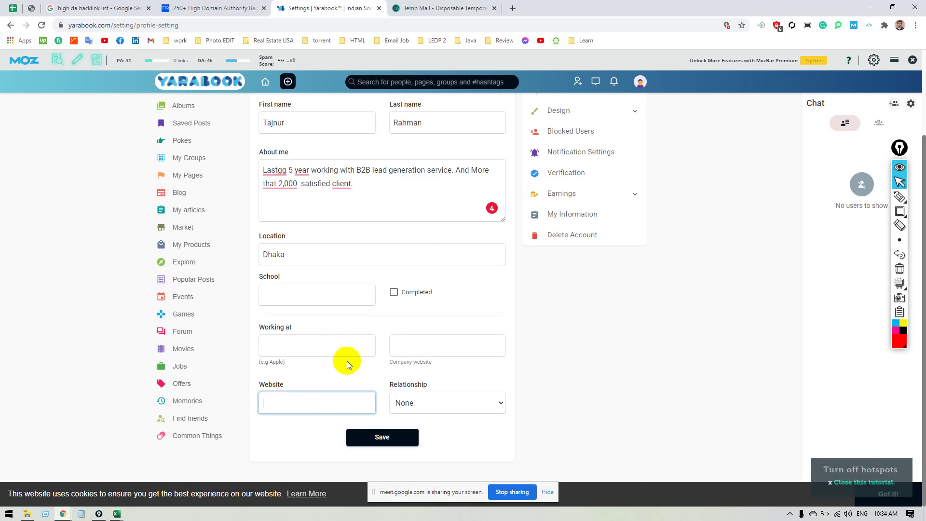
pyautogui.hotkey('ctrl', 'v')
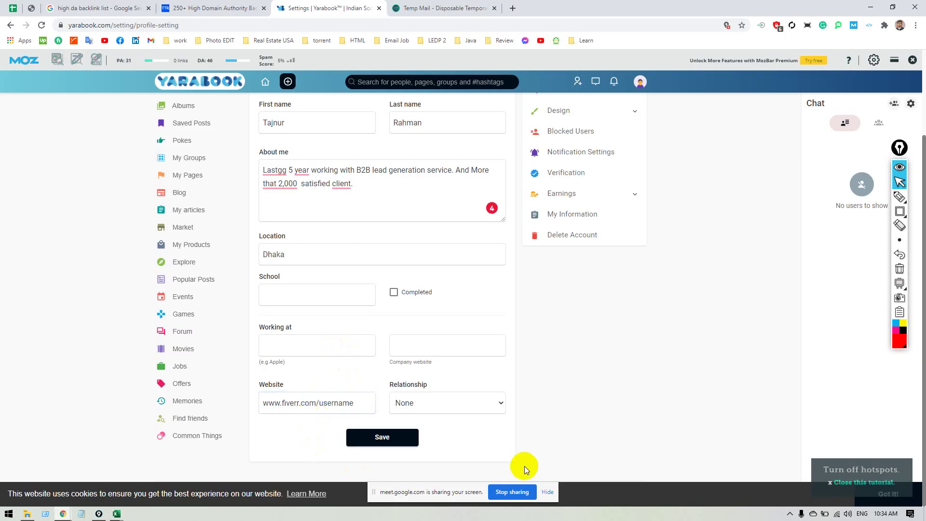
pyautogui.click(403, 438)
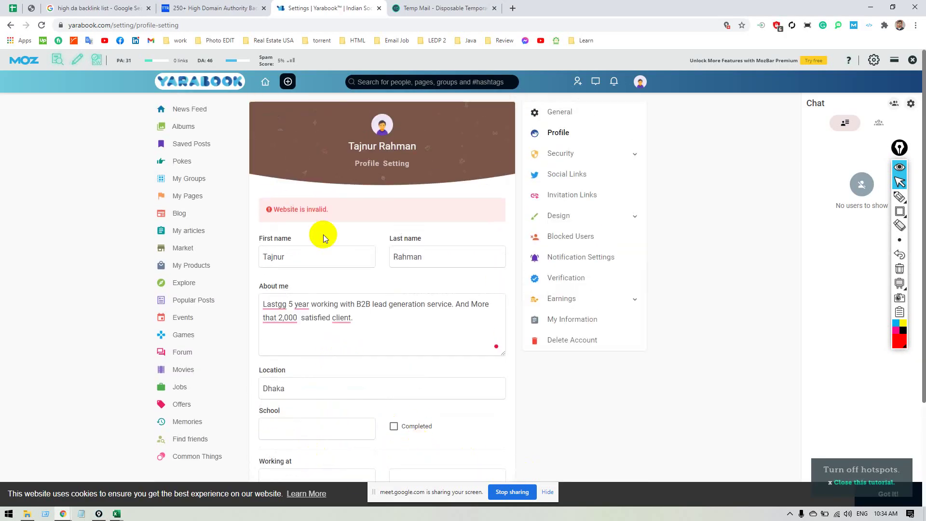
pyautogui.scroll(-1, 342, 224)
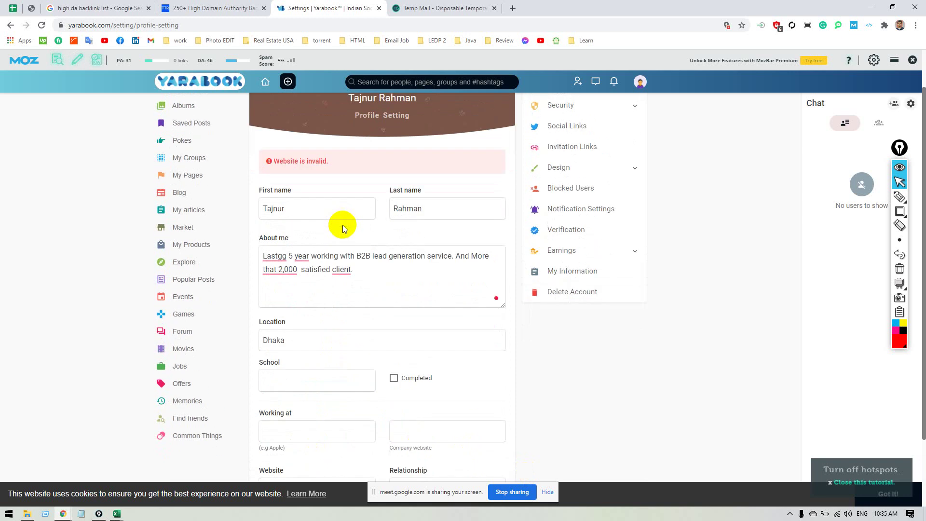
pyautogui.scroll(-2, 342, 225)
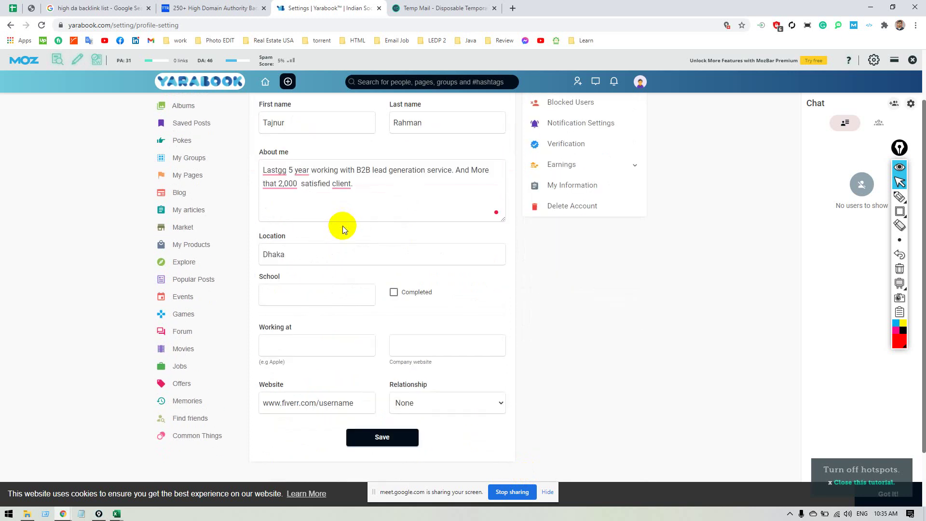
pyautogui.click(356, 403)
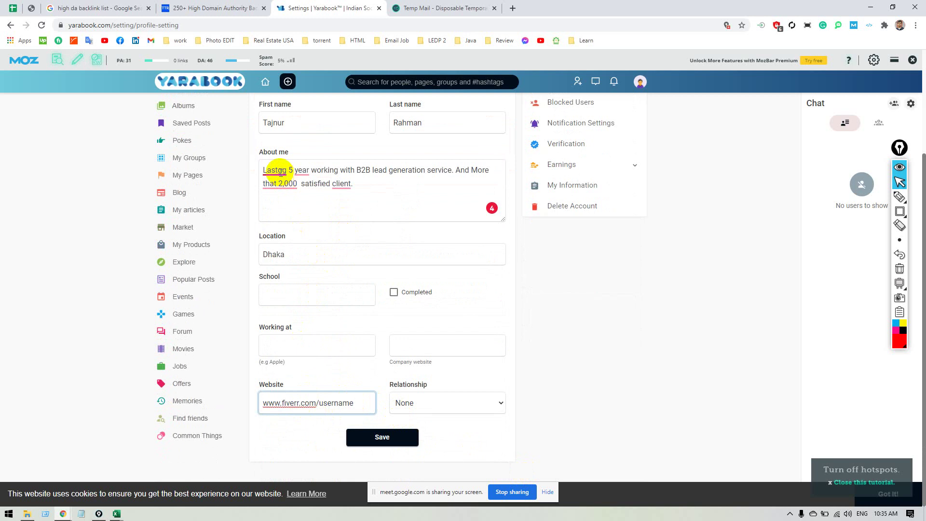
# Fix About me: Lastgg→Last, that→than, client→clients, year→years.
pyautogui.moveTo(273, 173)
pyautogui.click(286, 196)
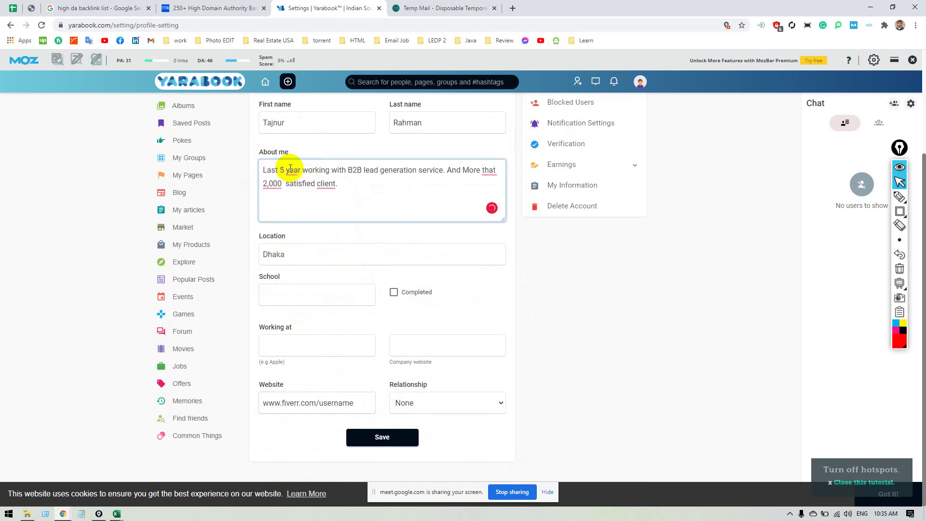
pyautogui.moveTo(491, 168)
pyautogui.click(560, 199)
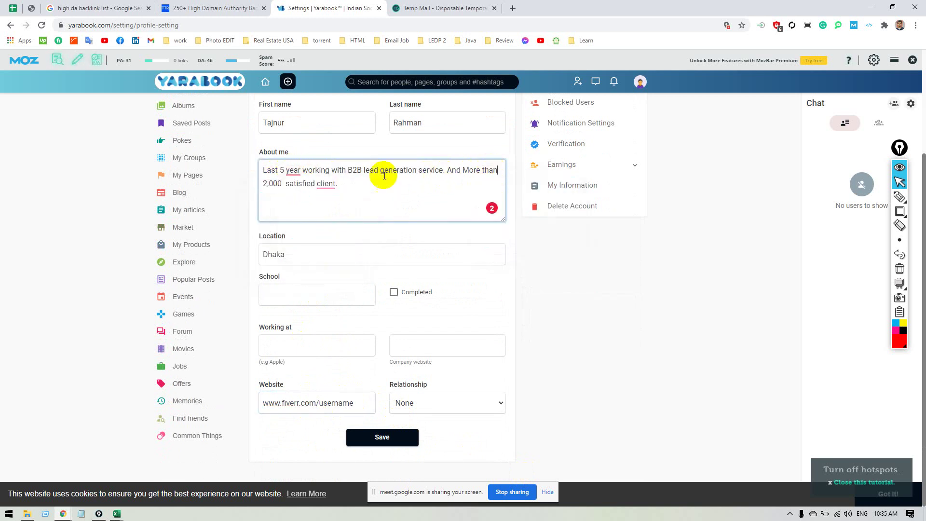
pyautogui.moveTo(326, 184)
pyautogui.click(328, 208)
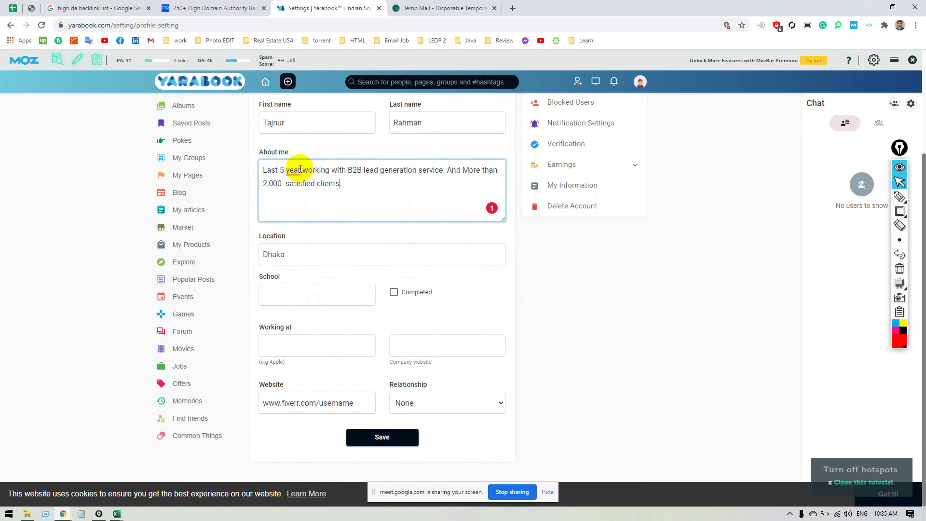
pyautogui.moveTo(299, 172)
pyautogui.click(300, 197)
# Copy the corrected About me text into Excel cell B6.
pyautogui.hotkey('ctrl', 'a')
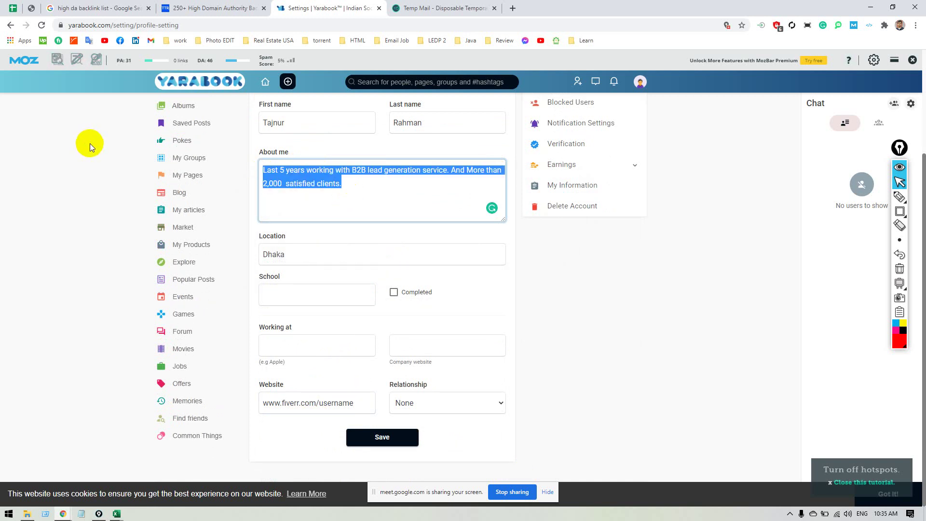
pyautogui.hotkey('alt', 'Tab')
pyautogui.click(208, 179)
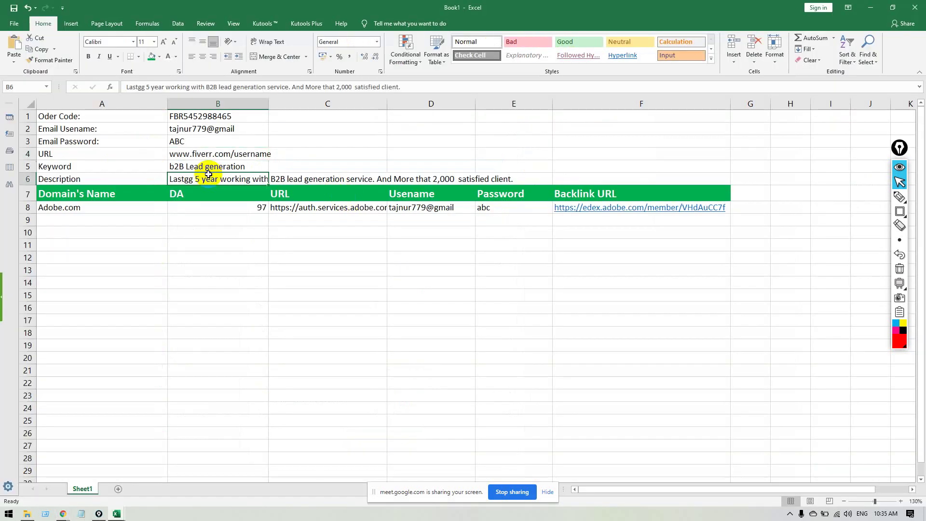
pyautogui.hotkey('ctrl', 'v')
pyautogui.hotkey('alt', 'Tab')
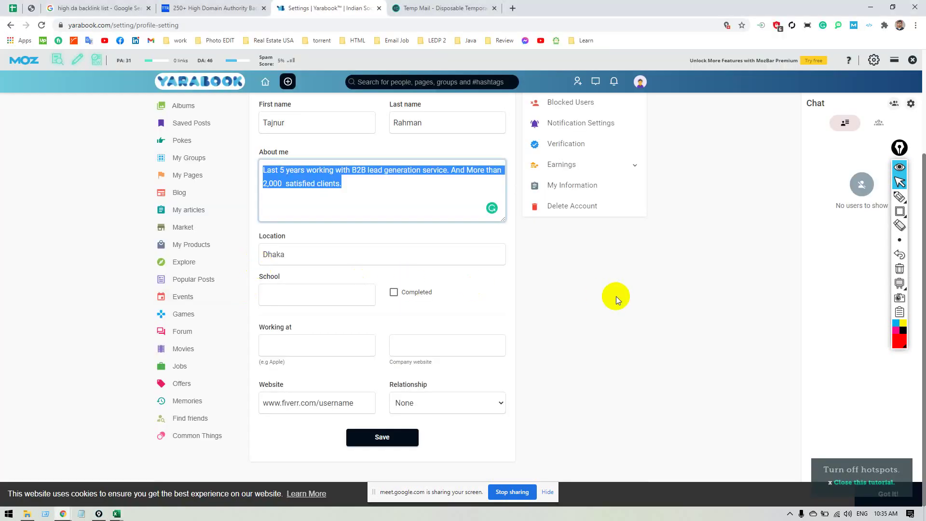
pyautogui.click(615, 296)
pyautogui.scroll(3, 450, 297)
pyautogui.scroll(-3, 310, 204)
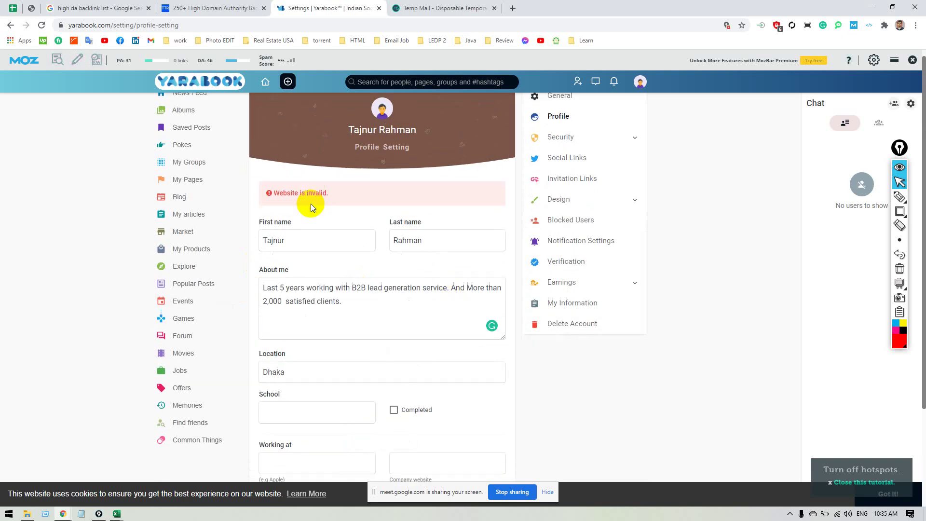
pyautogui.scroll(-1, 346, 381)
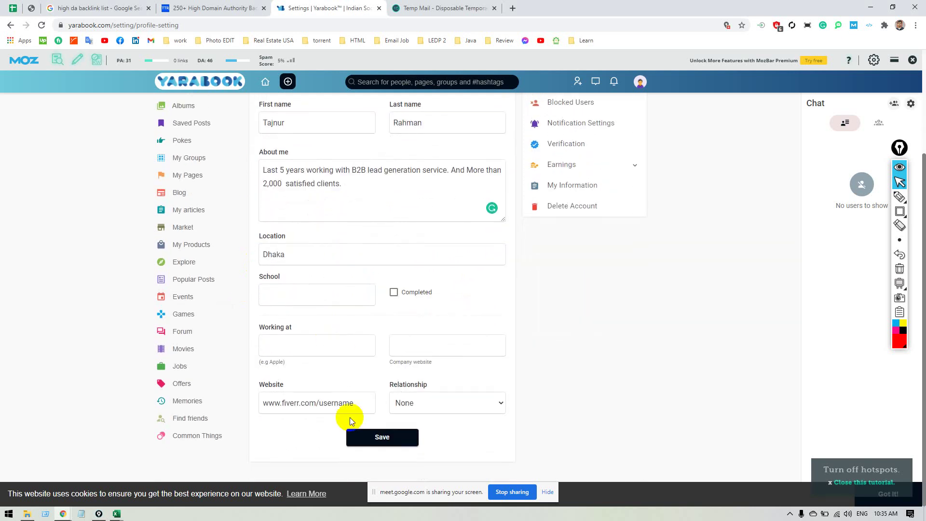
pyautogui.doubleClick(338, 405)
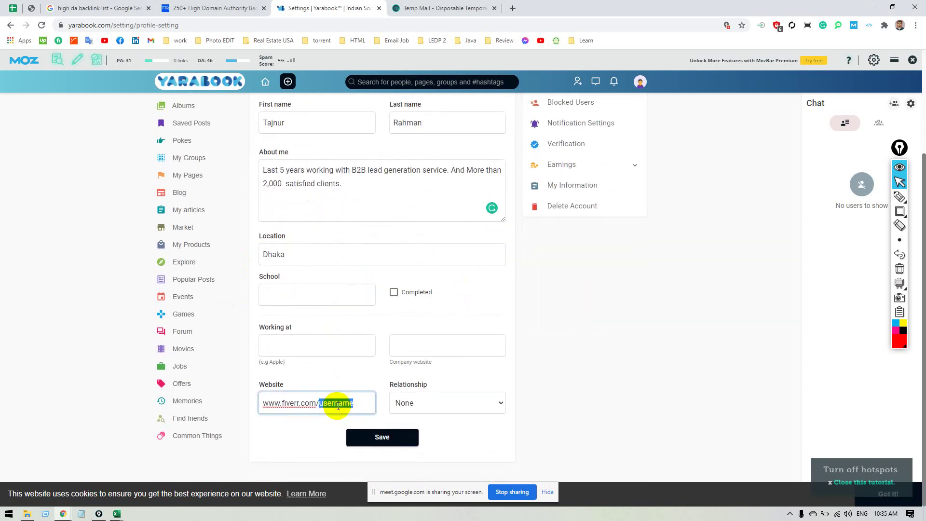
pyautogui.press('BackSpace')
pyautogui.press('BackSpace')
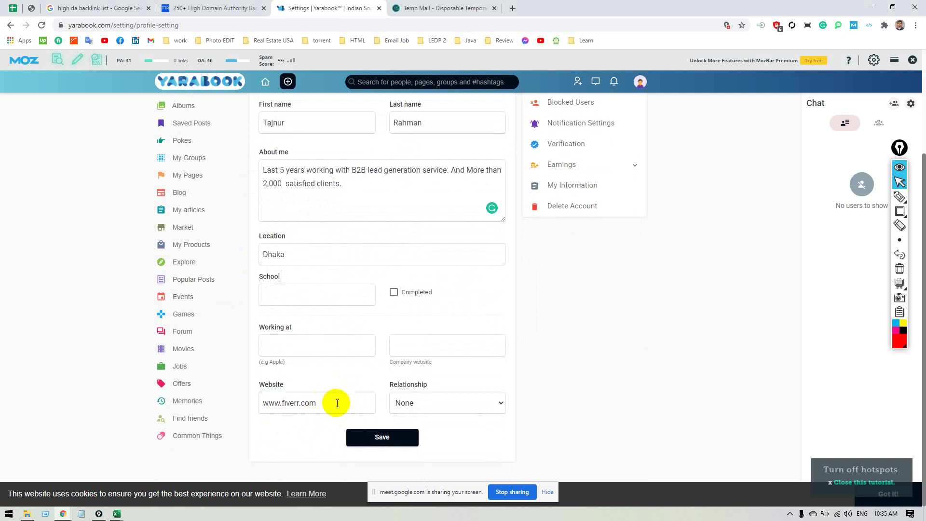
pyautogui.moveTo(334, 402); pyautogui.dragTo(10, 465)
pyautogui.press('BackSpace')
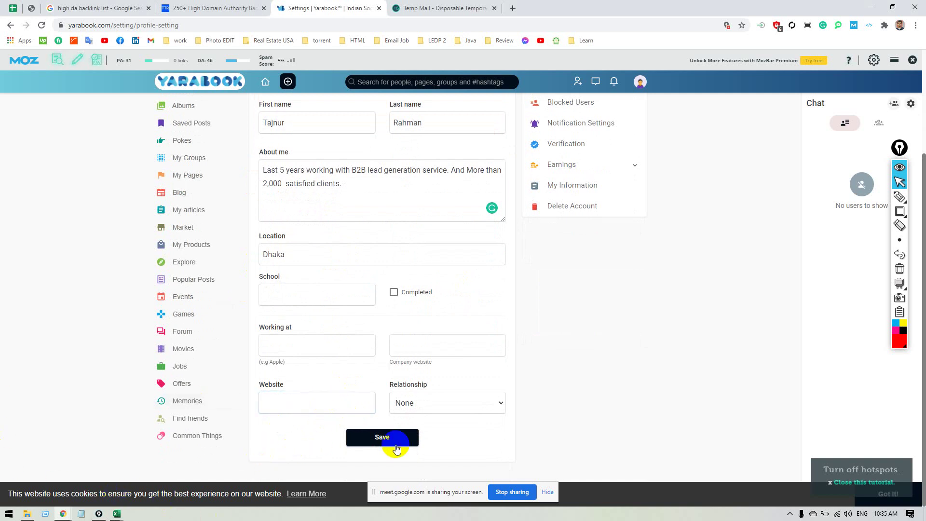
pyautogui.click(300, 399)
pyautogui.hotkey('ctrl', 'v')
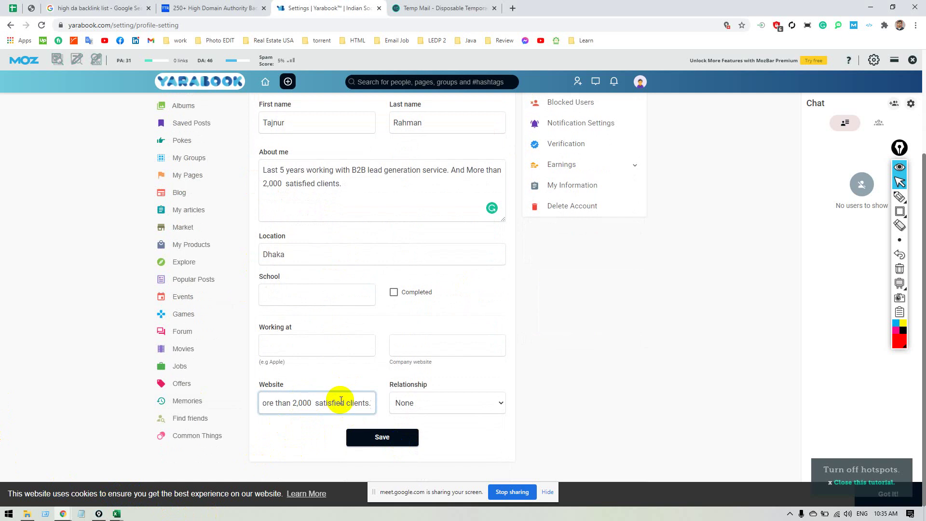
pyautogui.hotkey('ctrl', 'z')
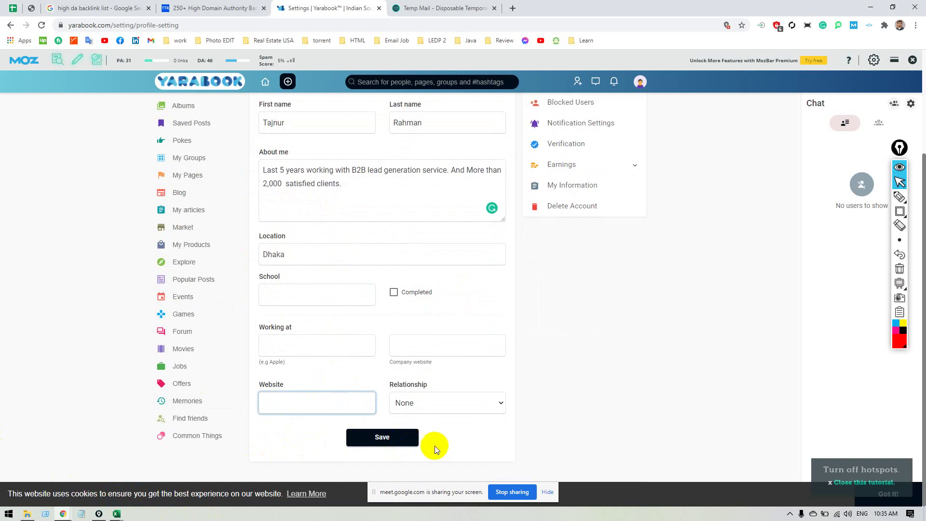
# Save the profile with the B2B lead generation bio, Dhaka location and blank website.
pyautogui.click(399, 439)
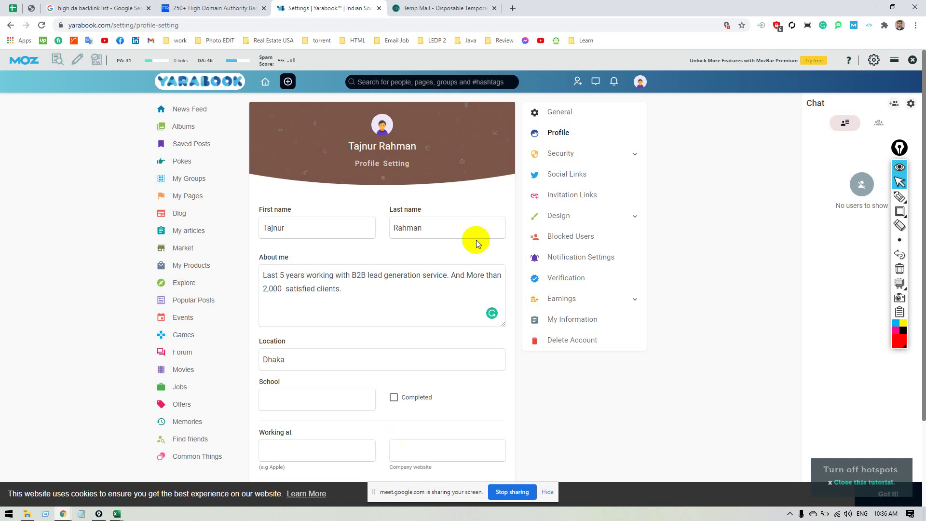
pyautogui.scroll(-2, 432, 238)
pyautogui.scroll(2, 423, 245)
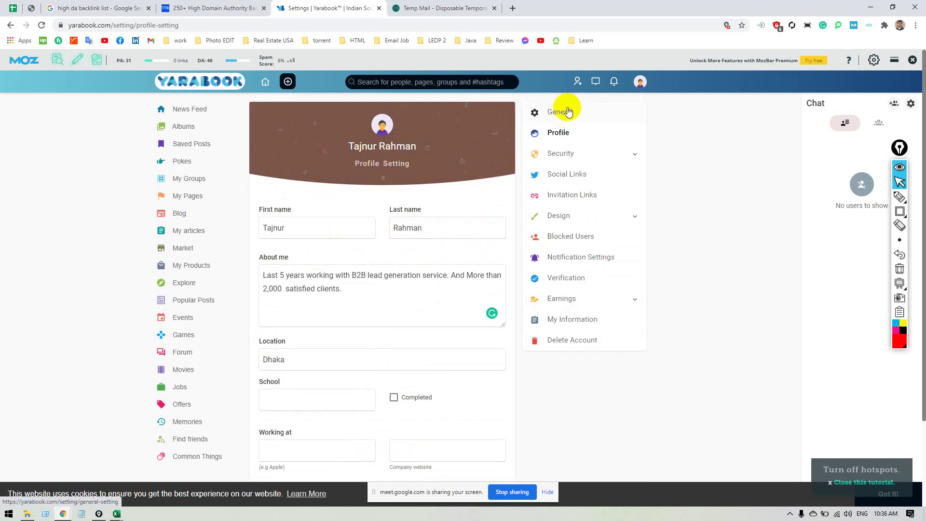
pyautogui.click(643, 83)
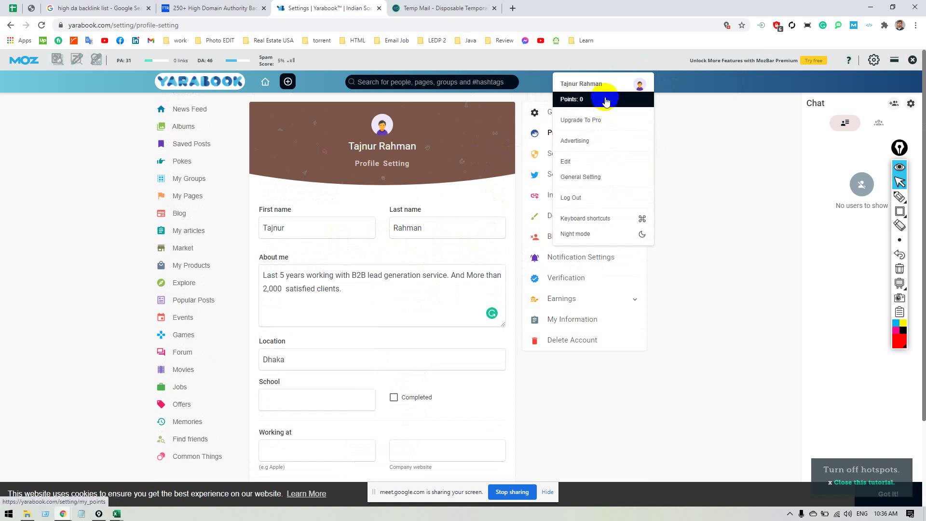
pyautogui.click(345, 298)
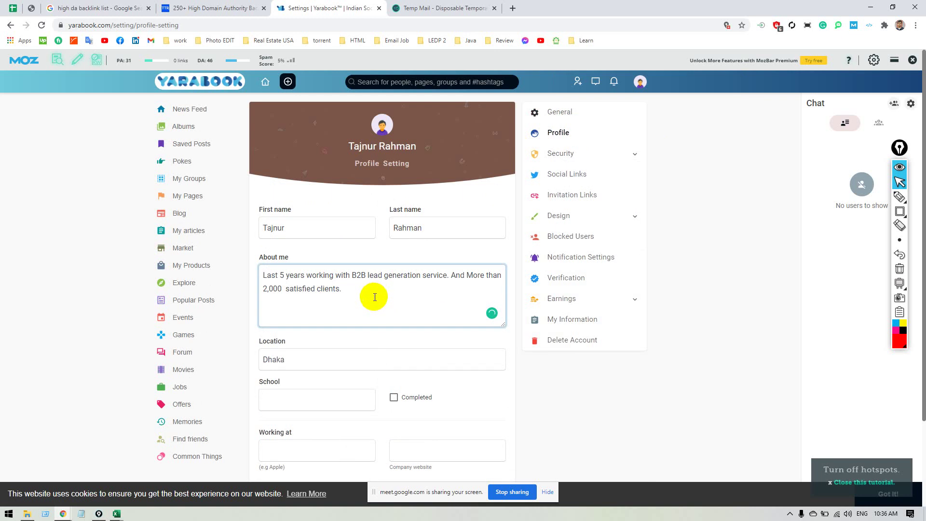
# Copy the About me bio into cell B6 of the tracking spreadsheet.
pyautogui.hotkey('ctrl', 'a')
pyautogui.hotkey('ctrl', 'c')
pyautogui.hotkey('alt', 'Tab')
pyautogui.hotkey('ctrl', 'v')
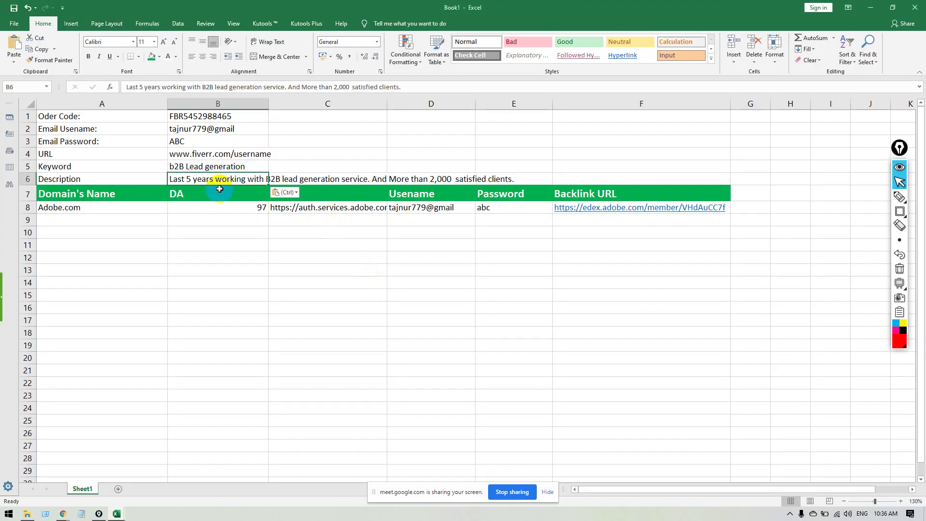
pyautogui.click(213, 155)
pyautogui.hotkey('ctrl', 'c')
pyautogui.hotkey('alt', 'Tab')
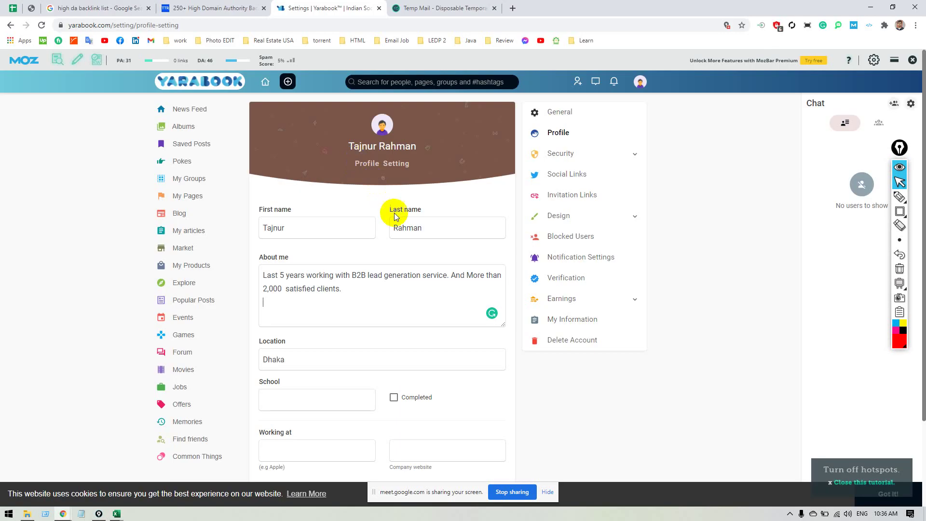
pyautogui.click(332, 299)
pyautogui.hotkey('ctrl', 'v')
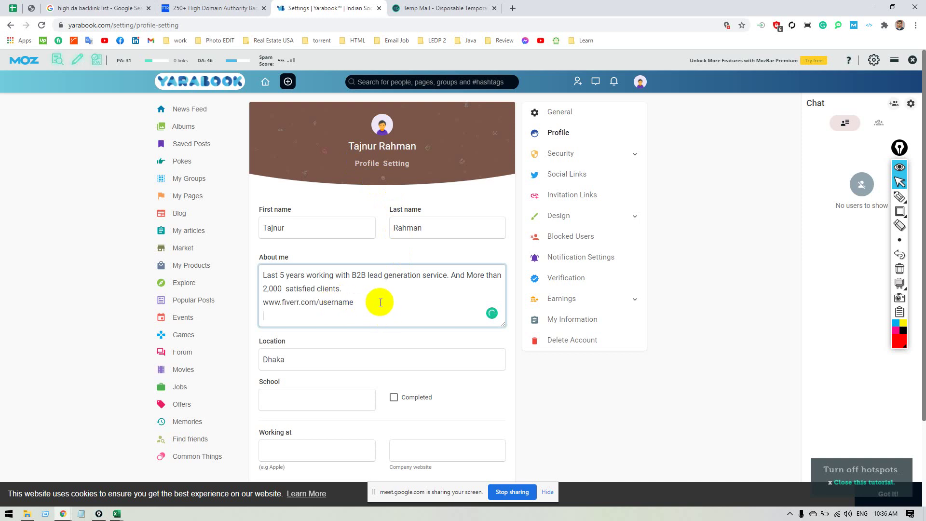
pyautogui.scroll(-1, 425, 422)
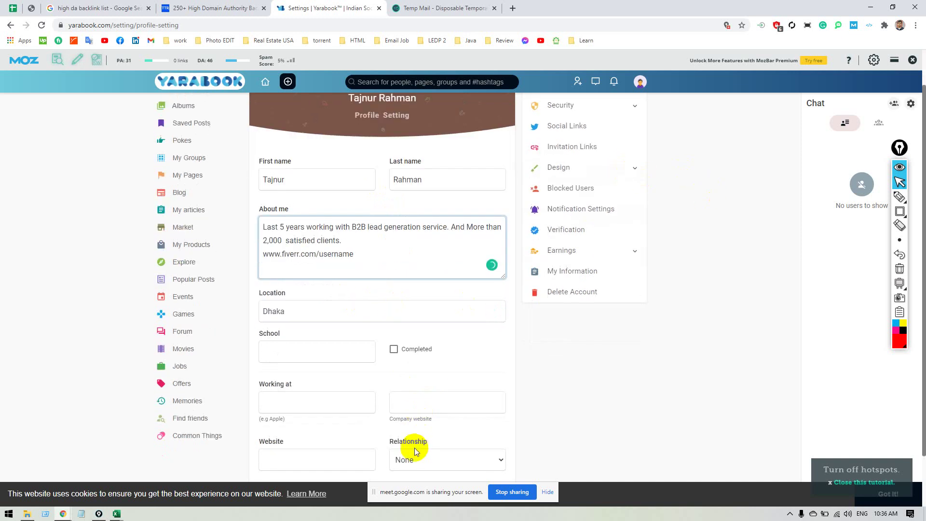
pyautogui.scroll(-1, 415, 448)
pyautogui.click(384, 437)
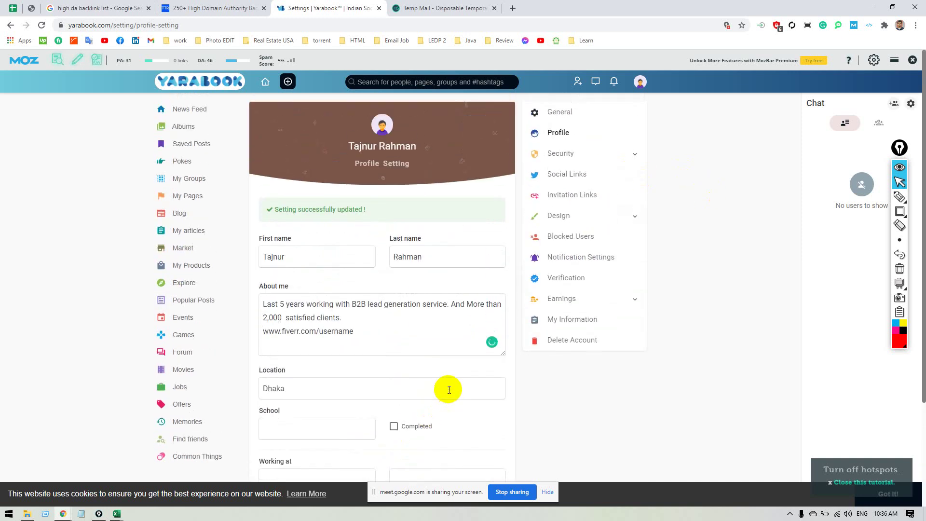
pyautogui.click(640, 82)
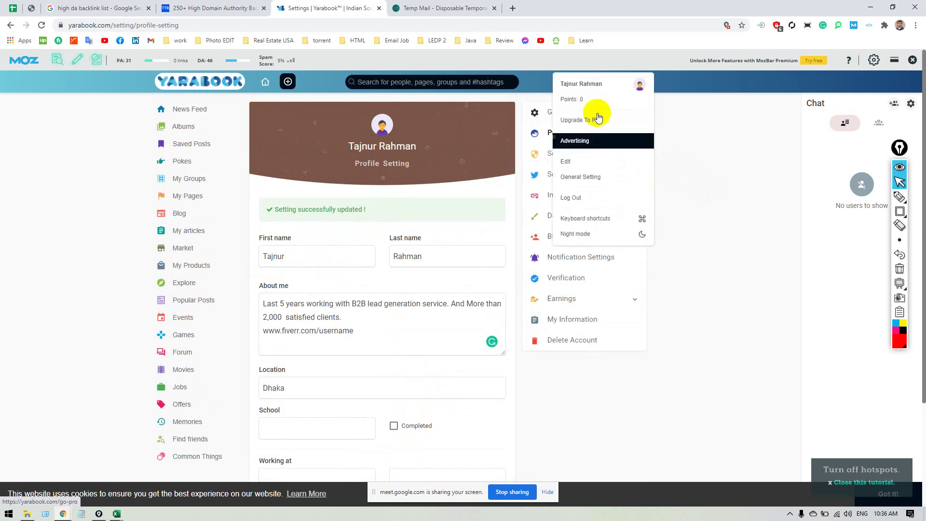
pyautogui.click(587, 85)
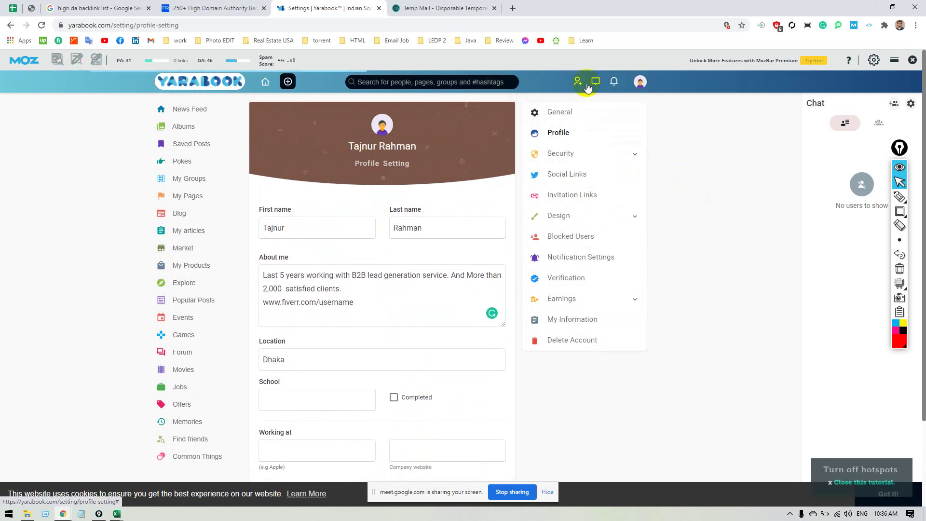
# Load the Yarabook public profile URL as a guest in a new Chrome incognito window.
pyautogui.scroll(-2, 177, 286)
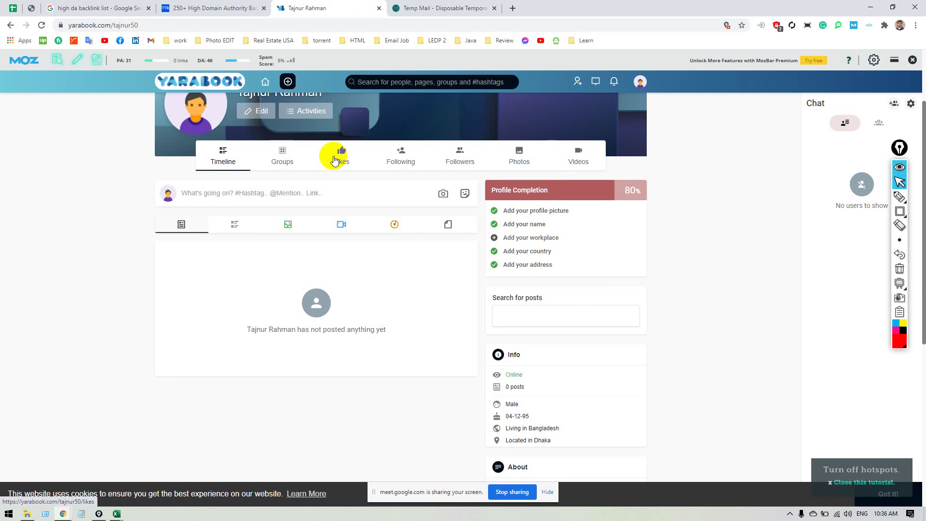
pyautogui.scroll(2, 273, 181)
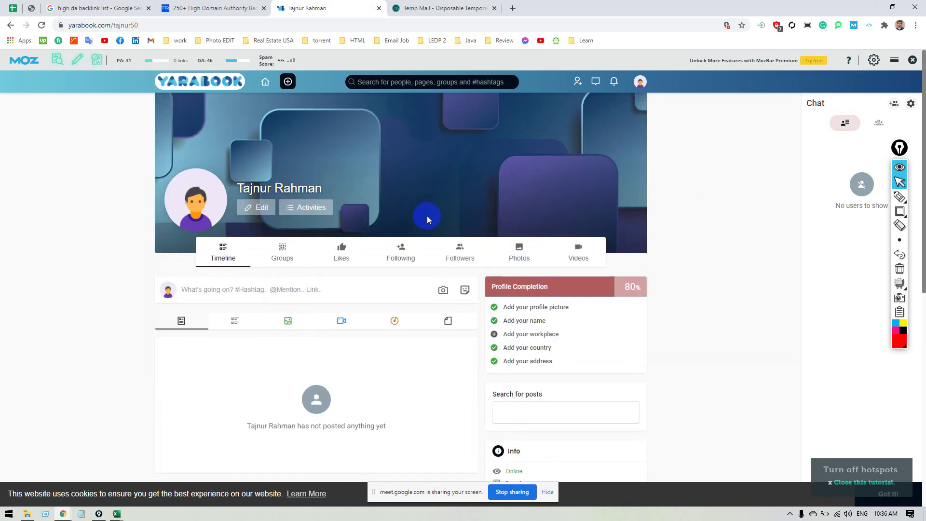
pyautogui.click(136, 25)
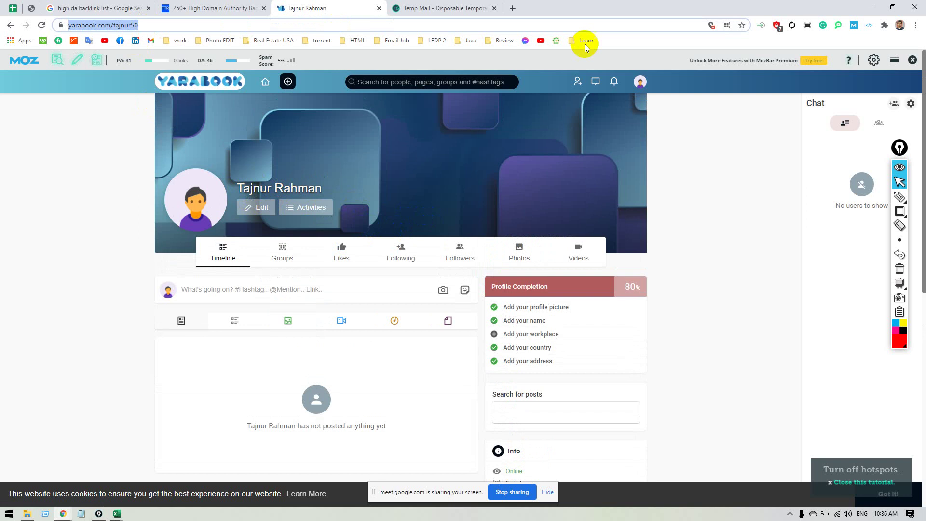
pyautogui.click(915, 25)
pyautogui.click(843, 61)
pyautogui.hotkey('ctrl', 'v')
pyautogui.press('Return')
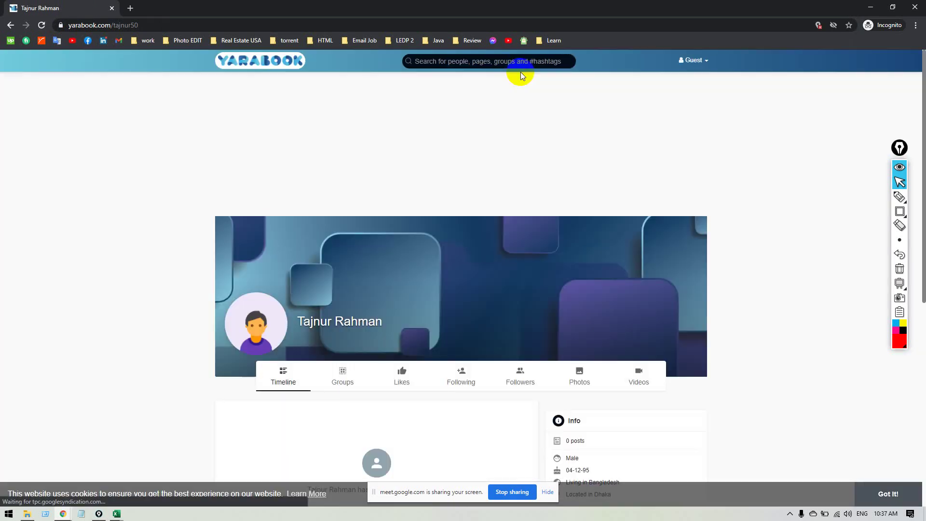
# Scroll to the guest profile's About section and select the Fiverr URL text.
pyautogui.rightClick(511, 64)
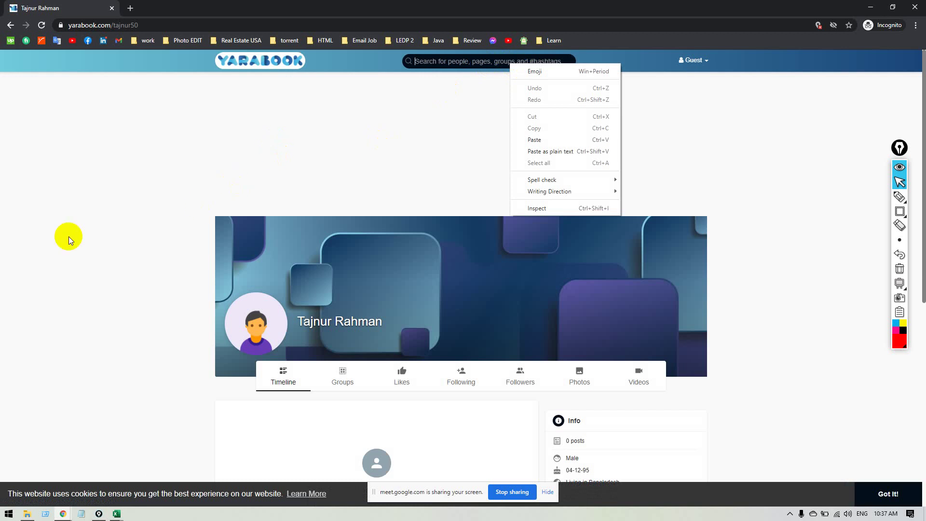
pyautogui.click(100, 247)
pyautogui.scroll(-5, 140, 236)
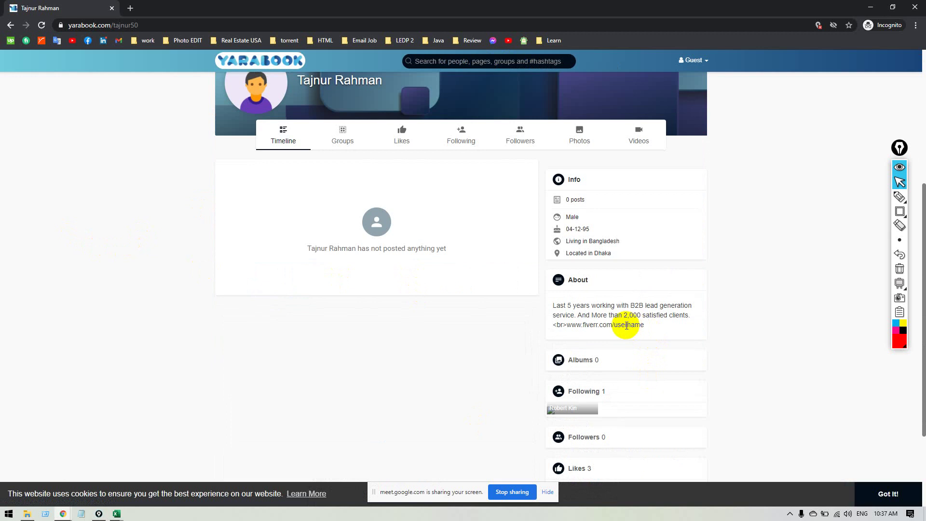
pyautogui.moveTo(644, 325); pyautogui.dragTo(556, 322)
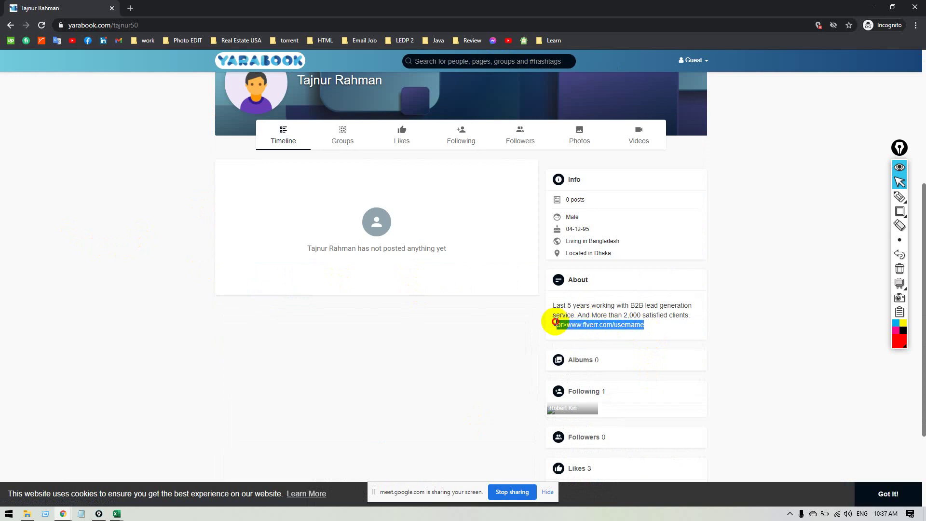
pyautogui.click(603, 326)
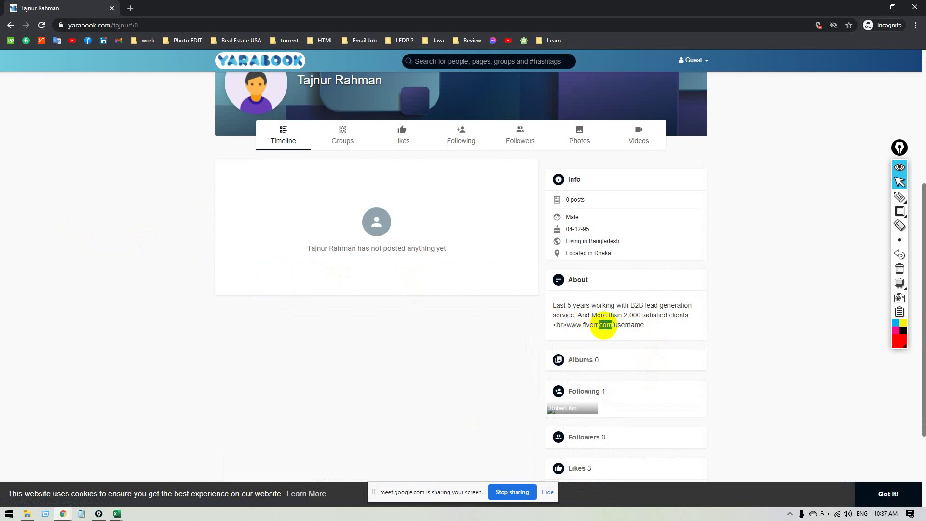
pyautogui.tripleClick(603, 326)
pyautogui.moveTo(646, 324); pyautogui.dragTo(568, 326)
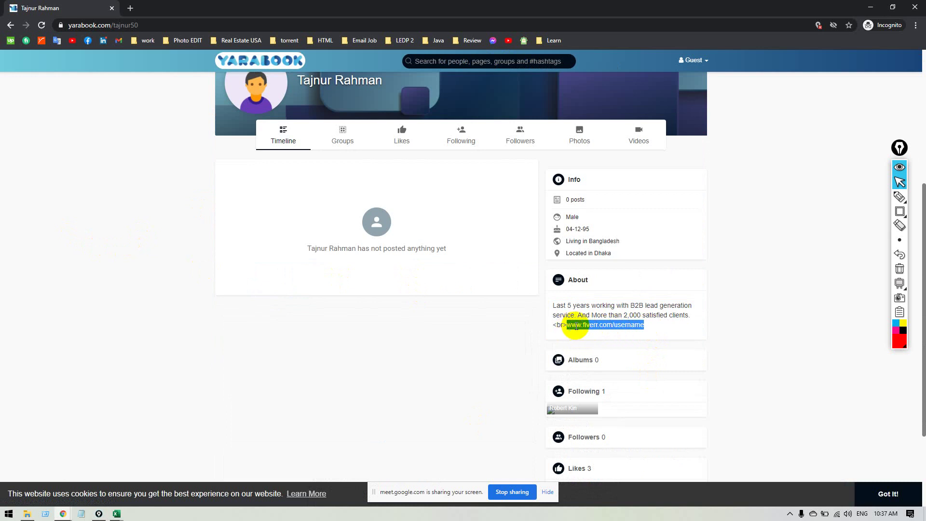
pyautogui.tripleClick(574, 325)
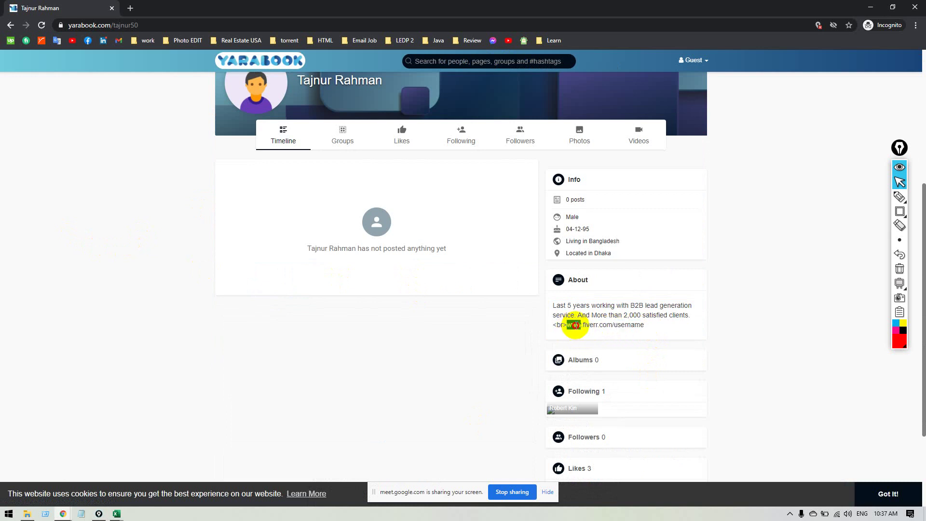
pyautogui.click(656, 328)
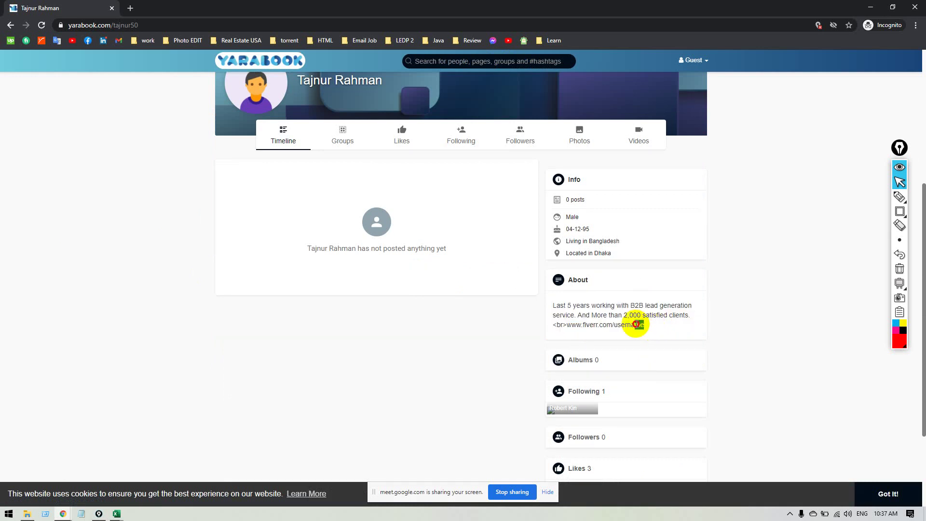
# Confirm the Fiverr URL is plain, unlinked text, then close the incognito window.
pyautogui.click(615, 324)
pyautogui.rightClick(615, 324)
pyautogui.press('Escape')
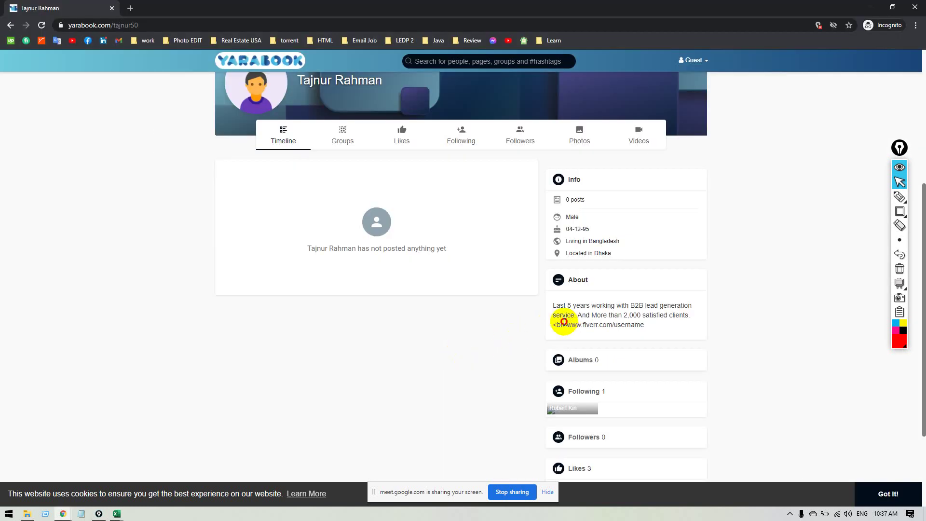
pyautogui.hotkey('alt', 'Tab')
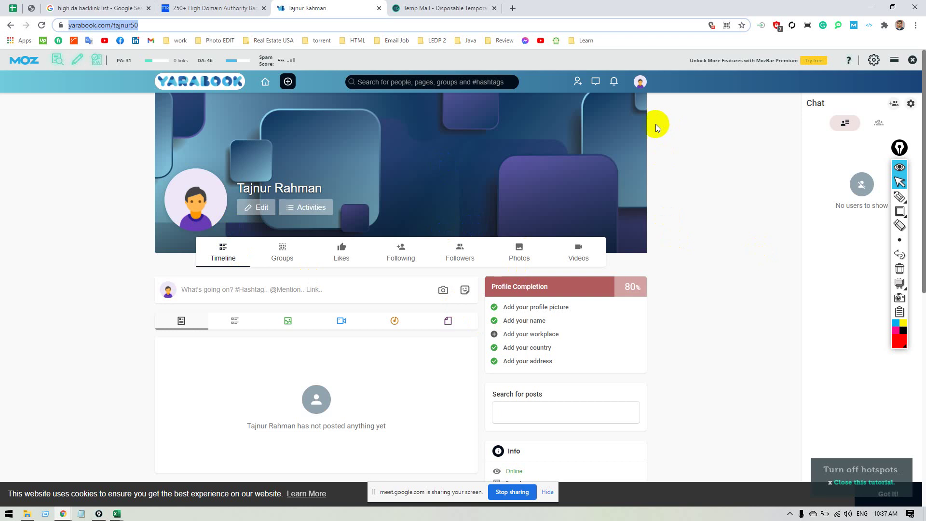
# Check the account menu and the high domain authority backlinks list, then return to the profile.
pyautogui.click(640, 84)
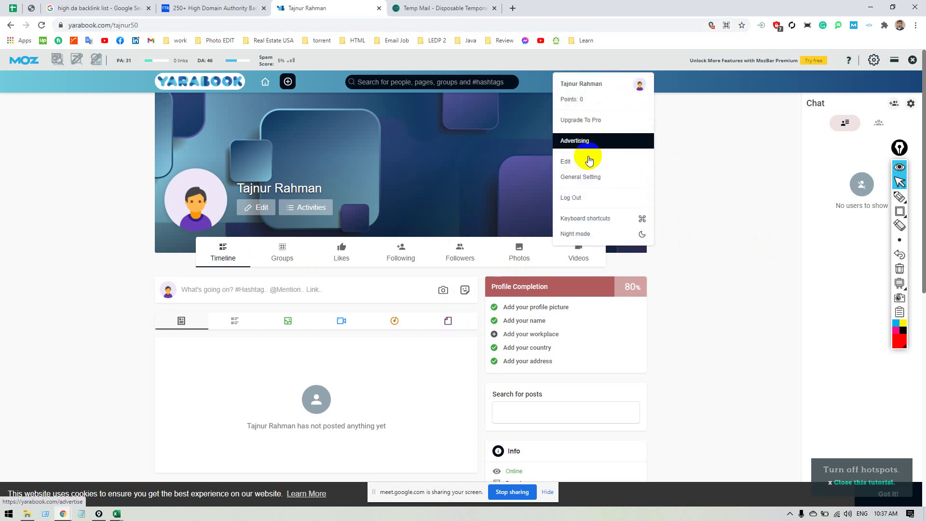
pyautogui.click(554, 334)
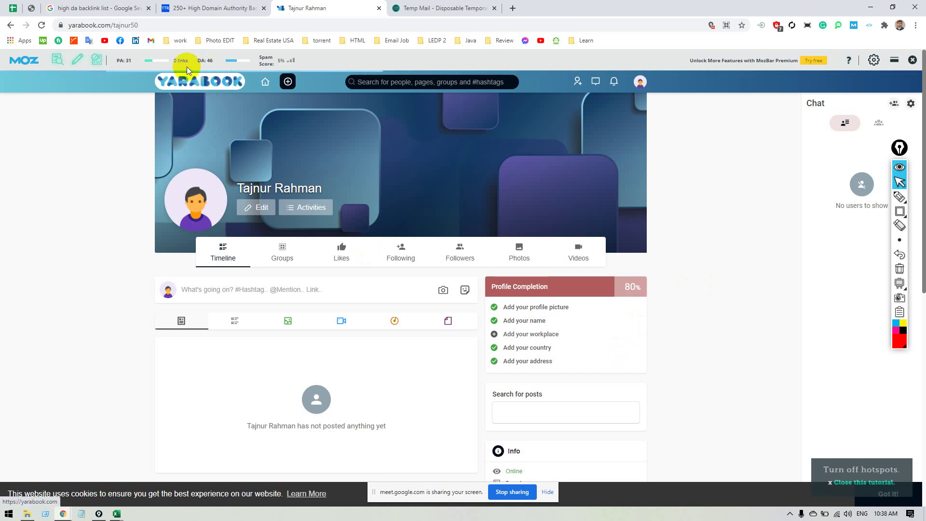
pyautogui.click(155, 22)
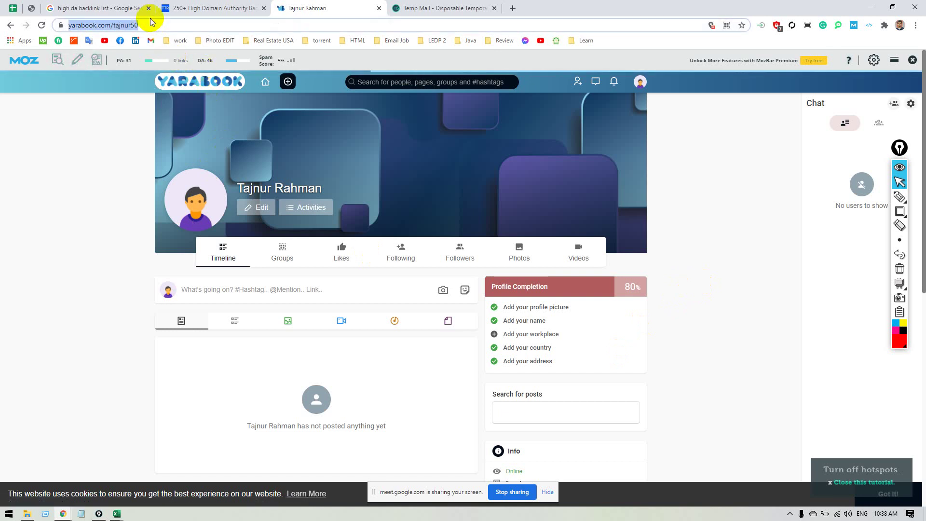
pyautogui.click(217, 8)
pyautogui.click(310, 8)
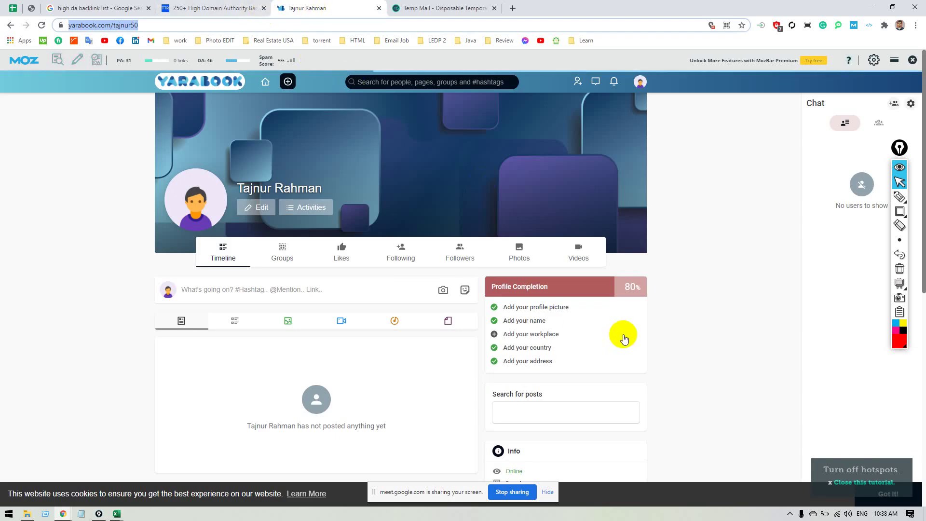
pyautogui.click(768, 299)
# Reload the profile page showing 80% completion and open the profile editing settings.
pyautogui.scroll(-3, 712, 331)
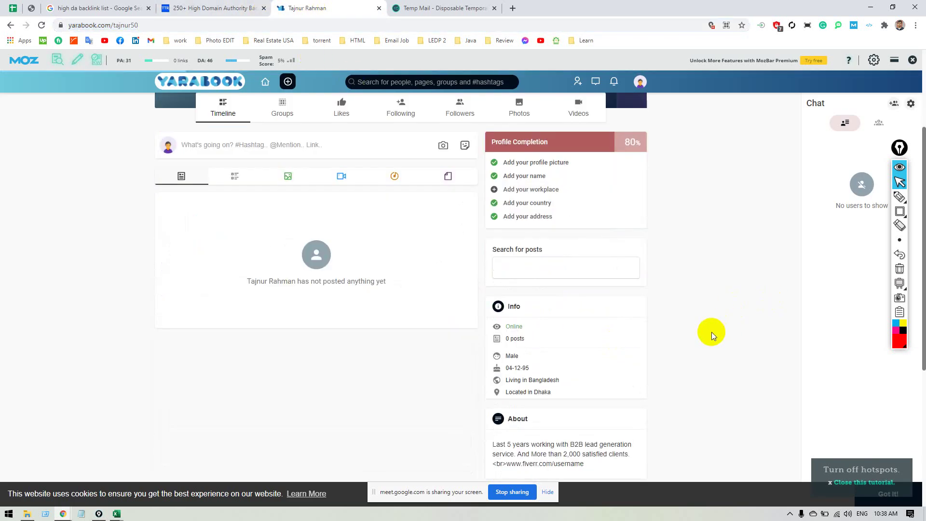
pyautogui.scroll(3, 711, 332)
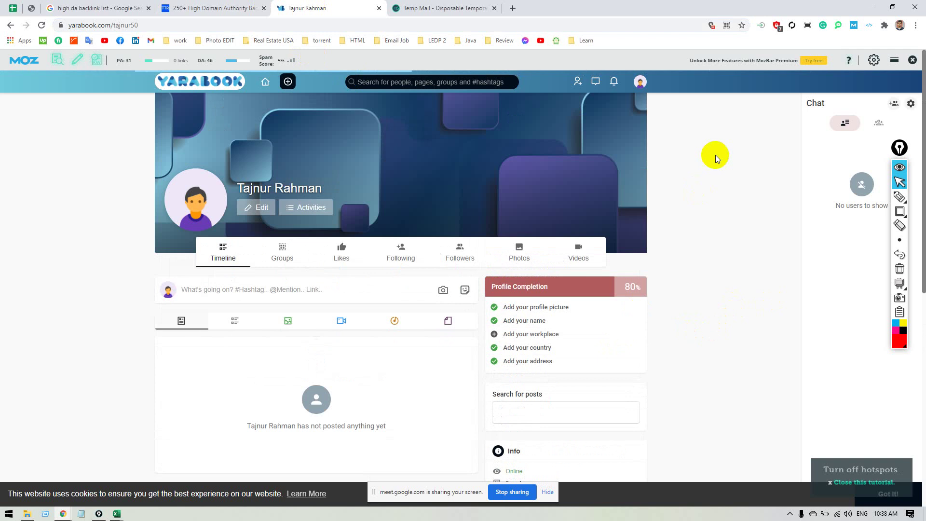
pyautogui.click(320, 22)
pyautogui.press('Return')
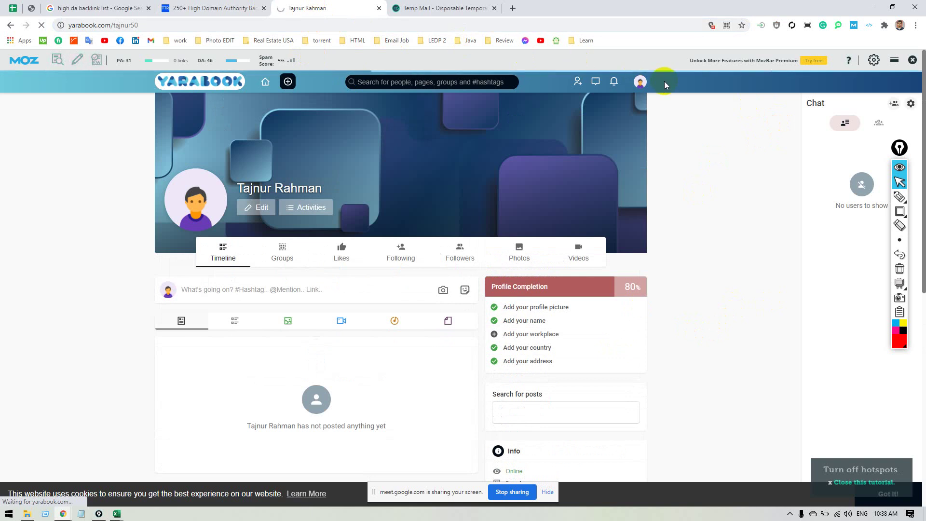
pyautogui.click(640, 83)
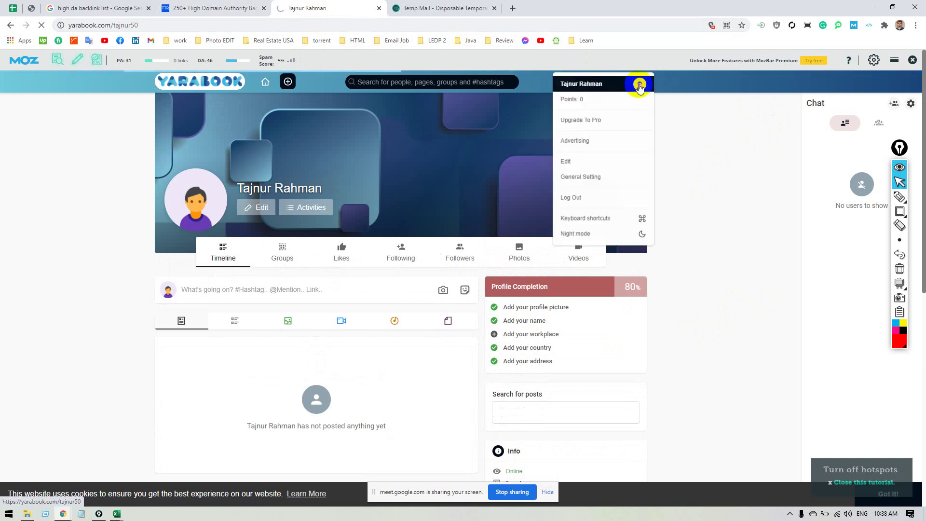
pyautogui.click(589, 161)
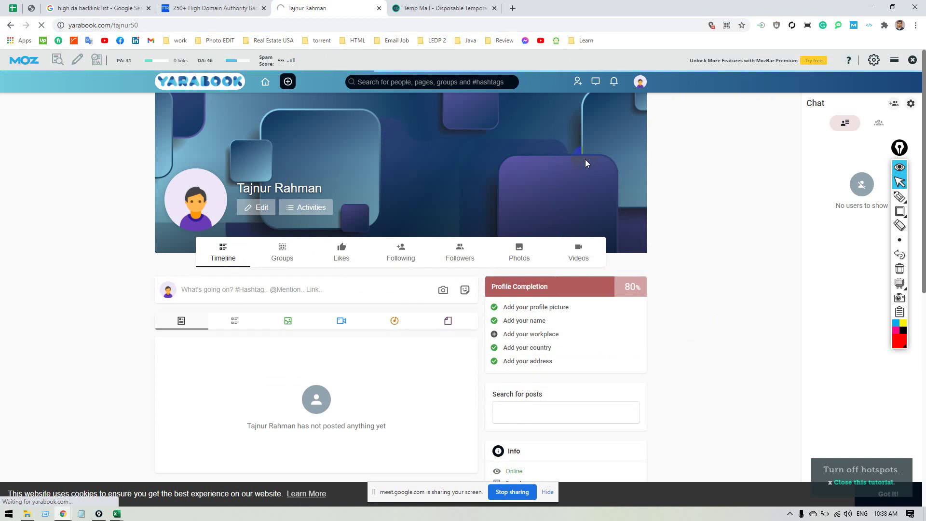
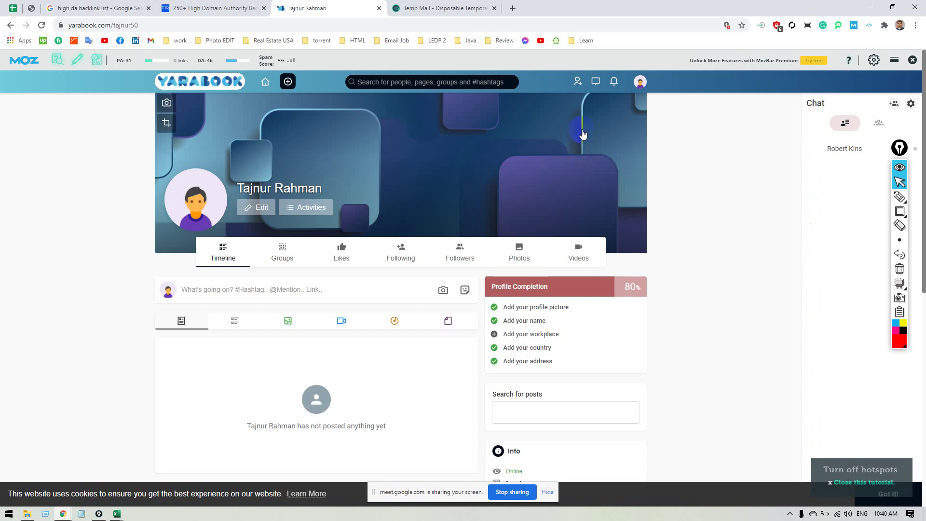
# Open the profile editor and delete the Fiverr address at the end of About me.
pyautogui.scroll(-7, 682, 214)
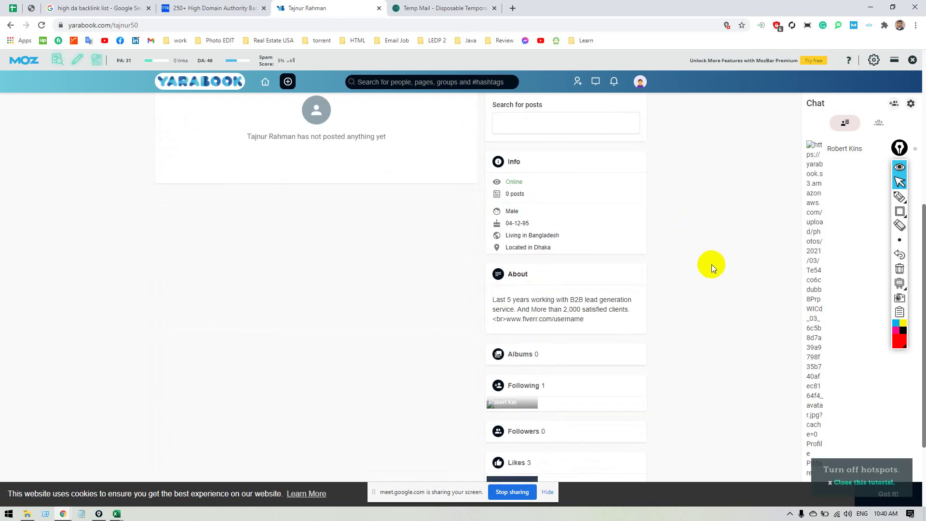
pyautogui.scroll(5, 711, 265)
pyautogui.click(639, 82)
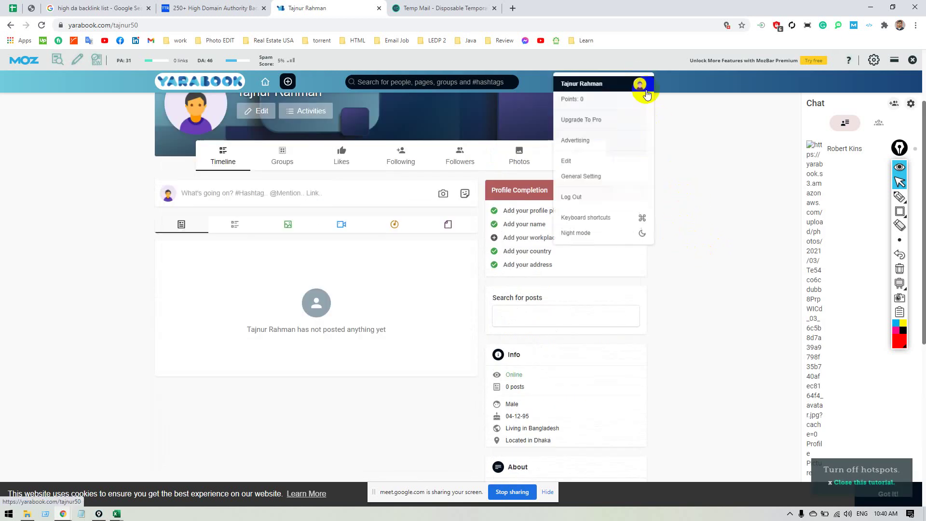
pyautogui.click(585, 163)
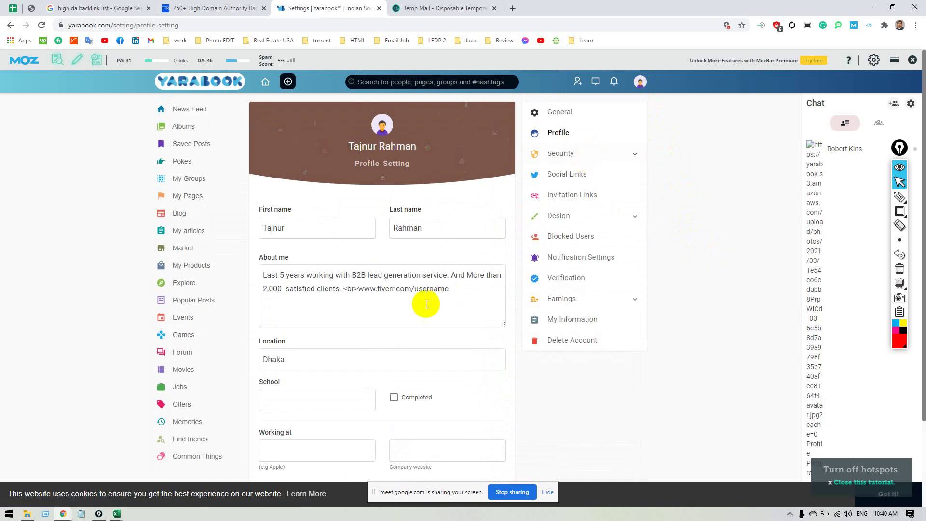
pyautogui.click(421, 305)
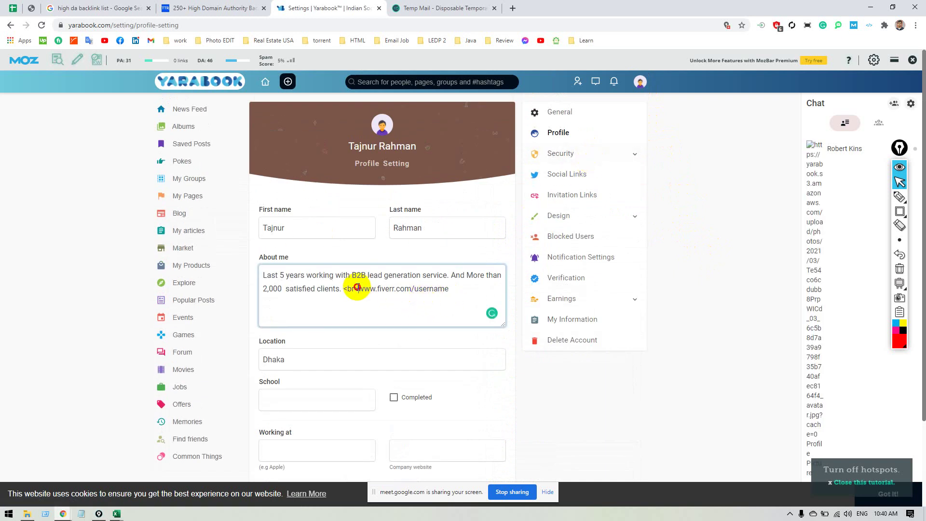
pyautogui.moveTo(357, 288); pyautogui.dragTo(463, 286)
pyautogui.hotkey('ctrl', 'c')
pyautogui.press('BackSpace')
pyautogui.press('BackSpace')
pyautogui.press('BackSpace')
pyautogui.press('BackSpace')
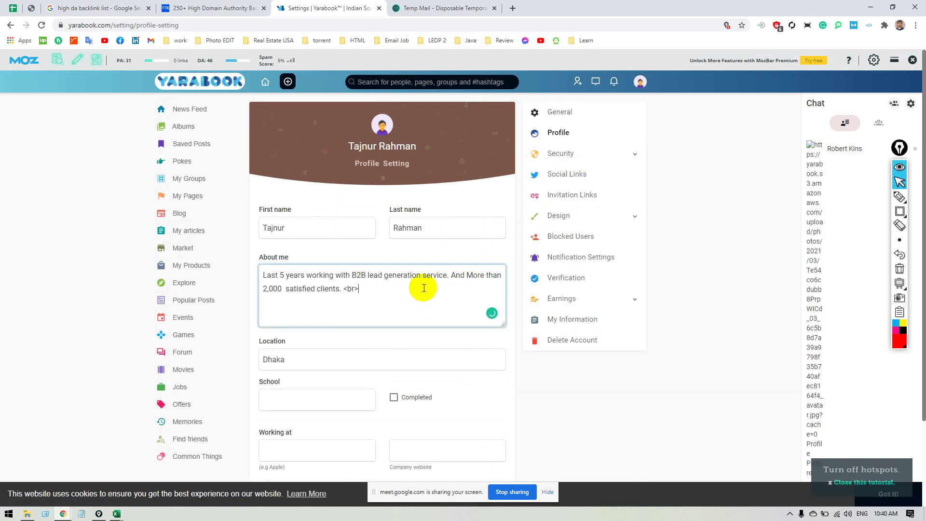
pyautogui.press('BackSpace')
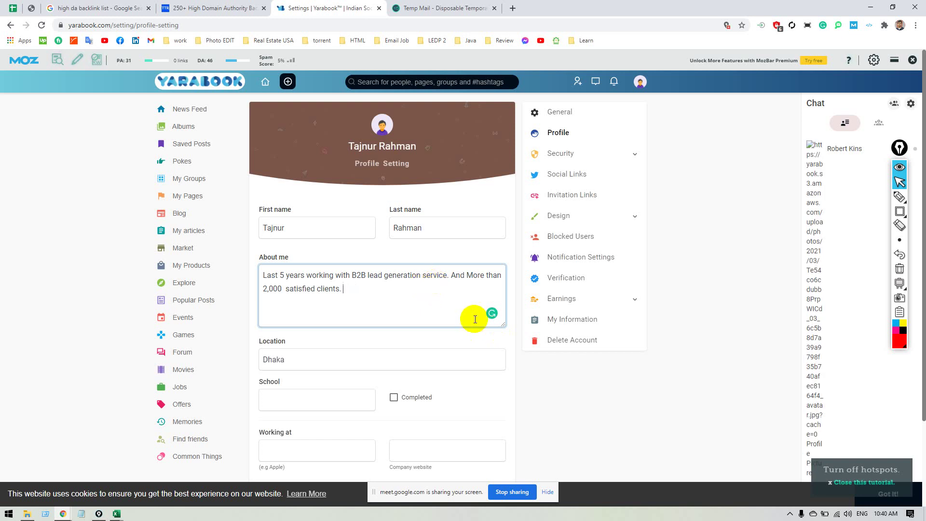
# End About me with an <a href=> link to the Fiverr address labelled Lead Generation, and save.
pyautogui.write('<a href=')
pyautogui.hotkey('ctrl', 'v')
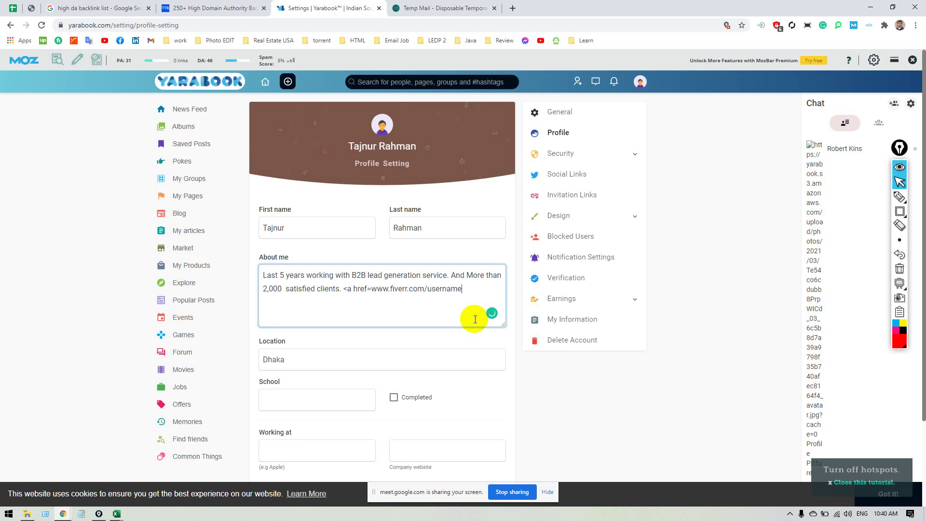
pyautogui.write('>')
pyautogui.write('Lead Ge')
pyautogui.write('n')
pyautogui.press('BackSpace')
pyautogui.write('neratuion')
pyautogui.write('<')
pyautogui.write('/a>')
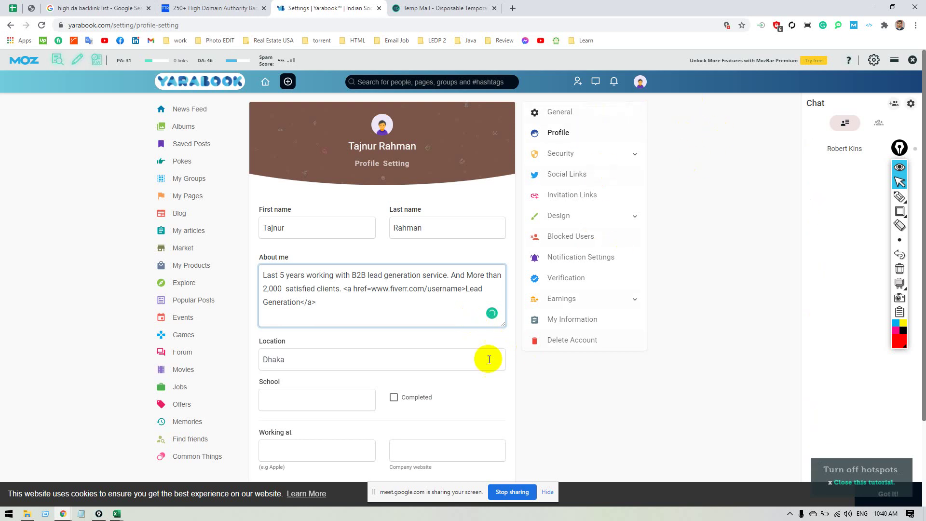
pyautogui.scroll(-2, 488, 359)
pyautogui.click(400, 448)
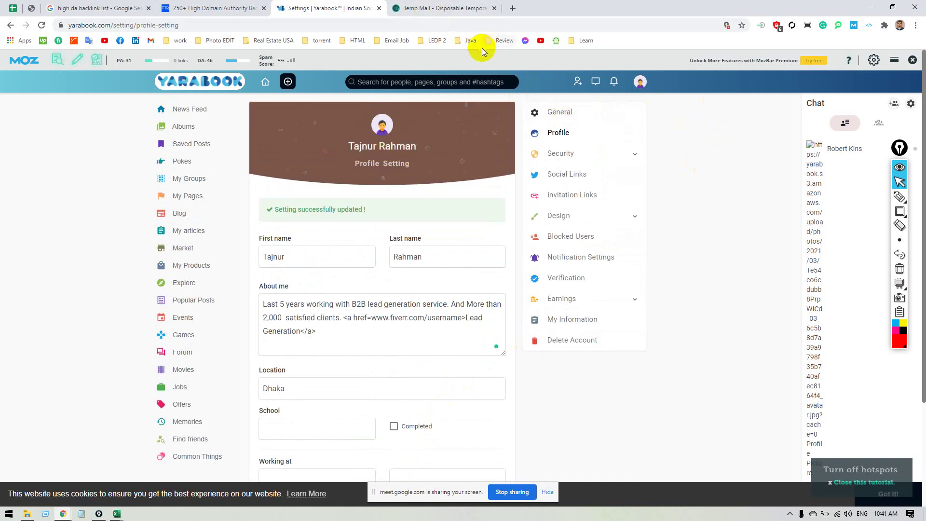
pyautogui.hotkey('alt', 'Tab')
pyautogui.click(370, 140)
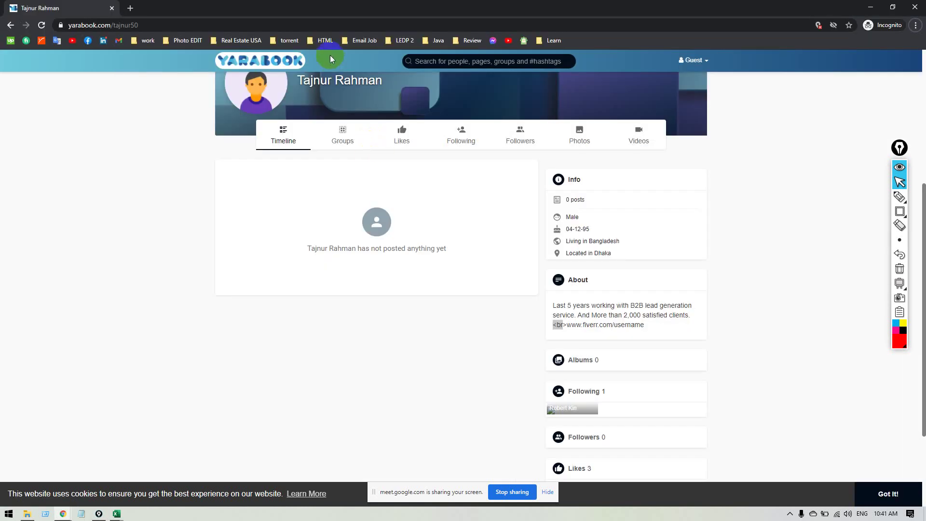
pyautogui.click(311, 27)
pyautogui.press('Return')
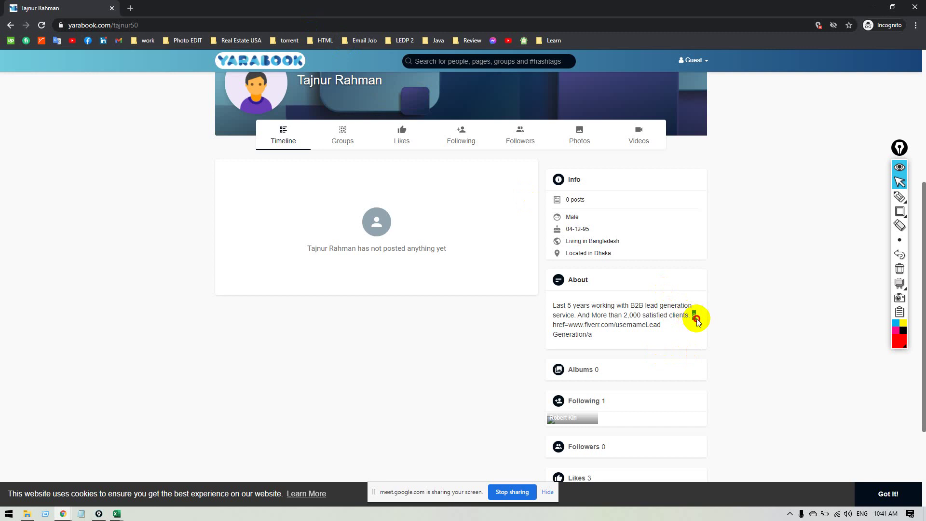
pyautogui.moveTo(693, 315); pyautogui.dragTo(701, 332)
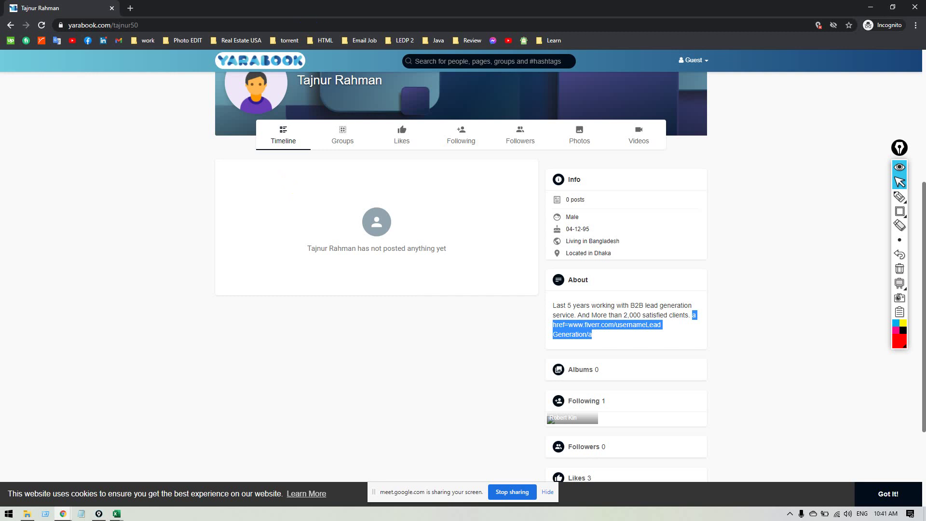
pyautogui.hotkey('alt', 'Tab')
pyautogui.scroll(-2, 407, 364)
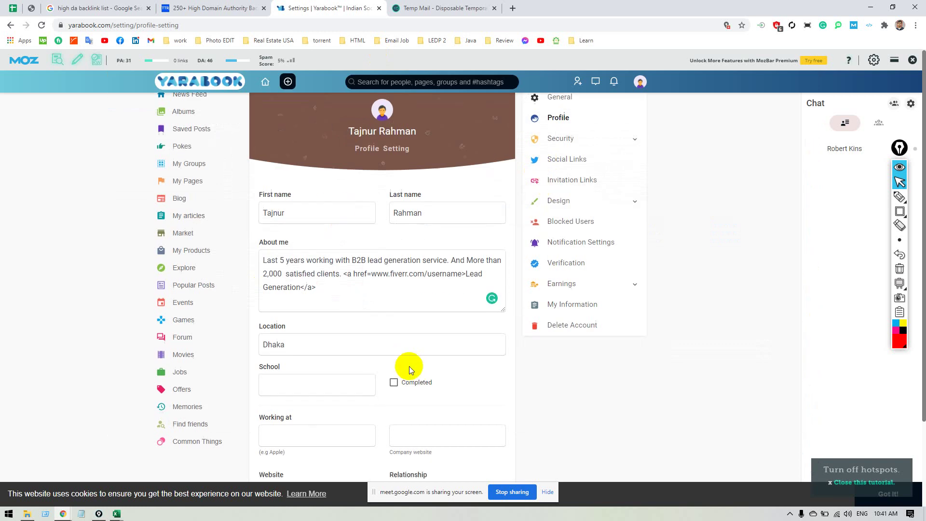
# Replace the About me HTML link with the tag [url= fiverr.com/username][/url].
pyautogui.scroll(1, 316, 323)
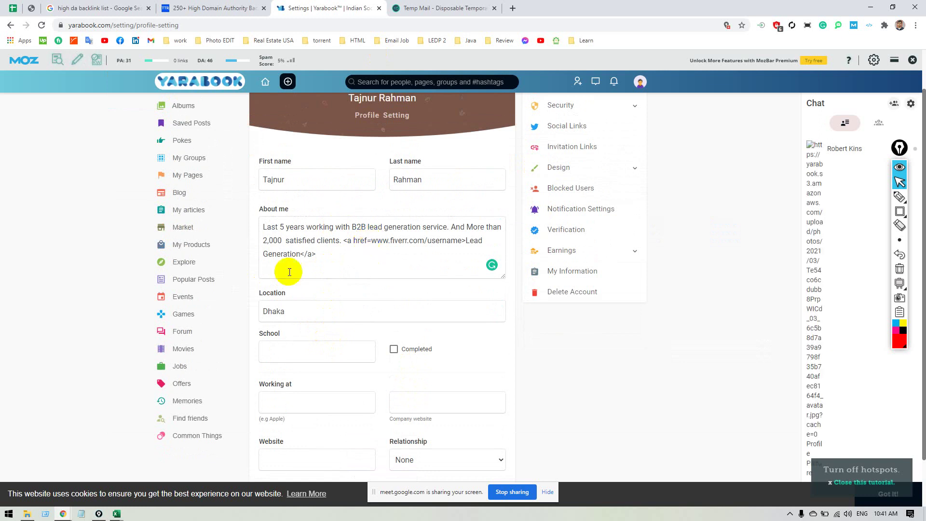
pyautogui.click(345, 240)
pyautogui.hotkey('ctrl', 'shift', 'End')
pyautogui.press('BackSpace')
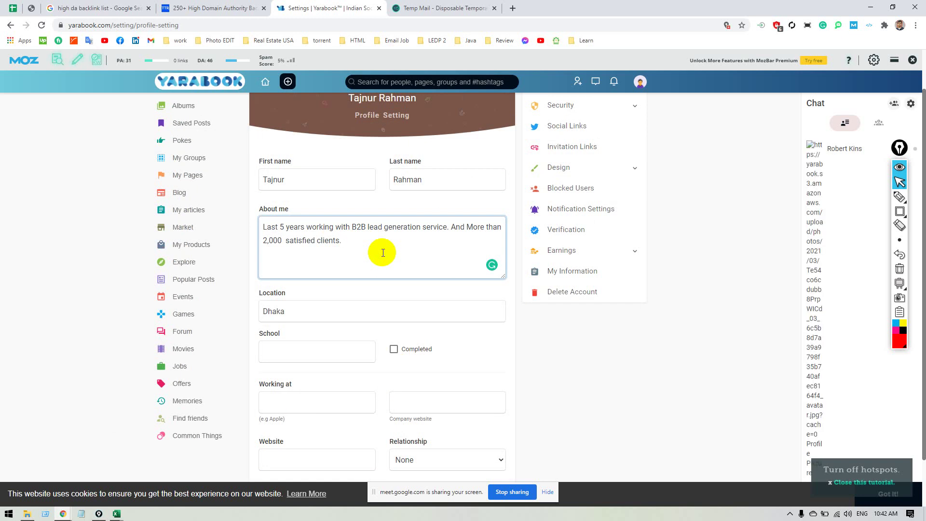
pyautogui.write('{}')
pyautogui.press('BackSpace')
pyautogui.press('BackSpace')
pyautogui.write('[]url= fiverr.com/username')
pyautogui.write('{}')
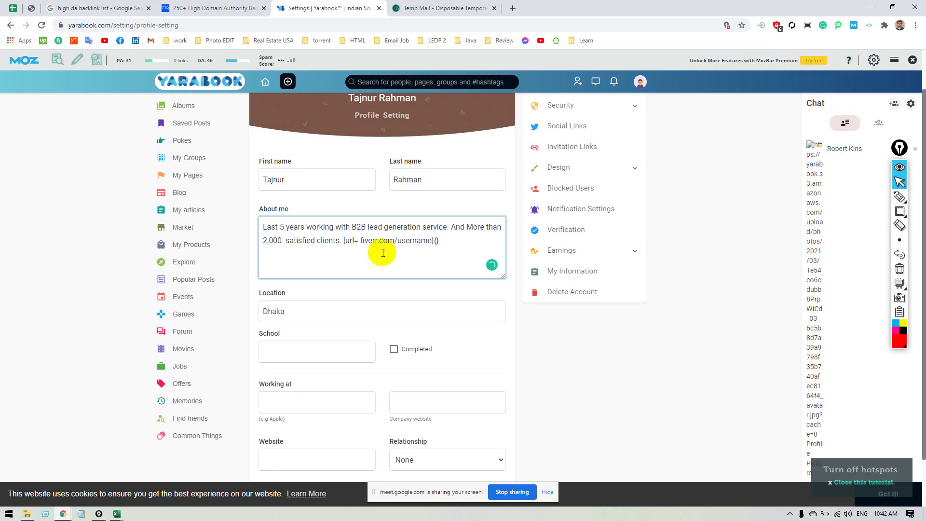
pyautogui.press('BackSpace')
pyautogui.press('BackSpace')
pyautogui.write('[]/url')
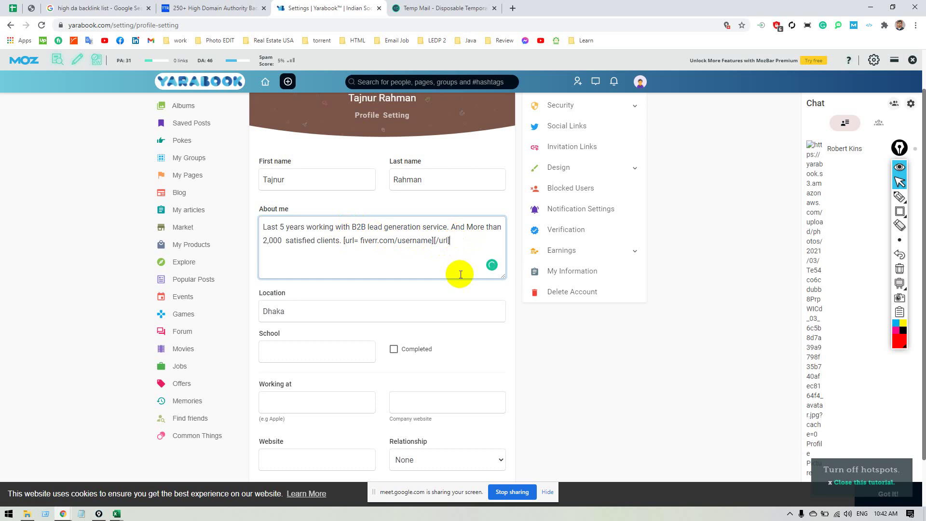
# Save the profile and bring up the Temp Mail tab.
pyautogui.scroll(-1, 337, 401)
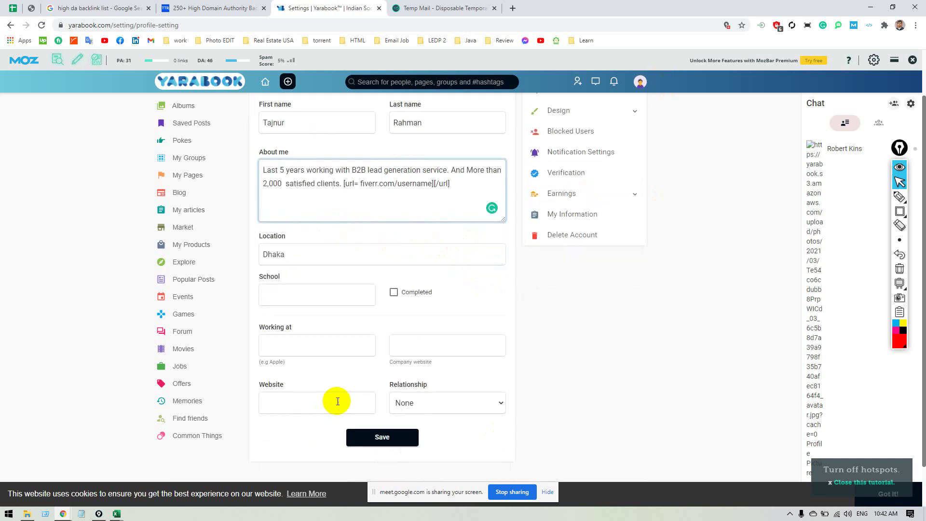
pyautogui.click(381, 437)
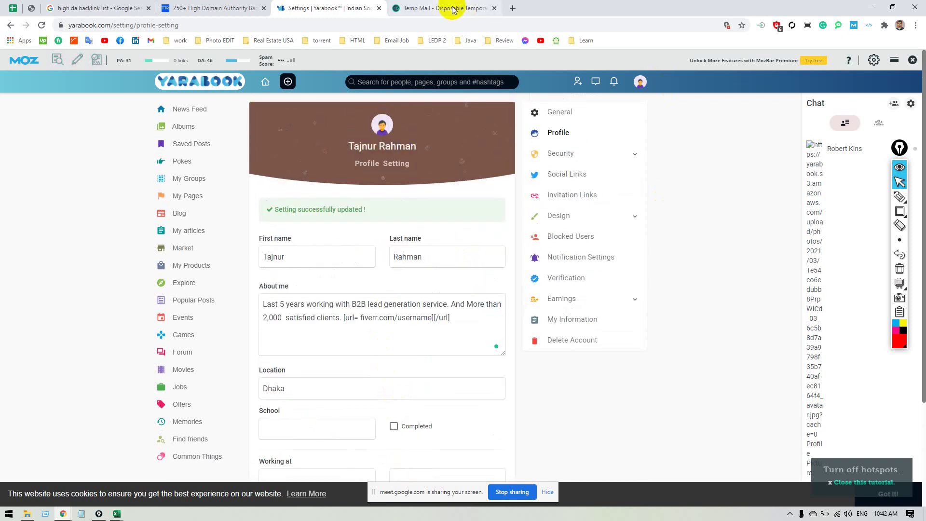
pyautogui.click(446, 8)
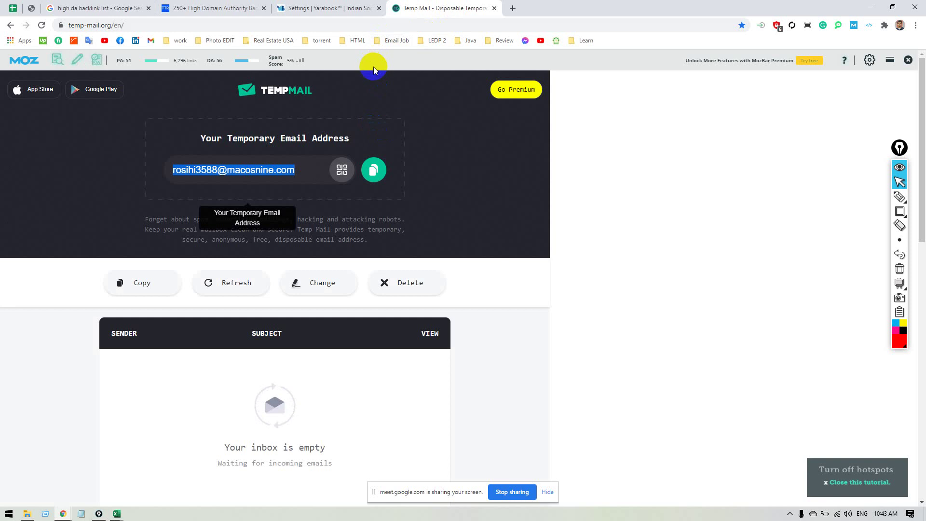
pyautogui.hotkey('alt', 'Tab')
pyautogui.hotkey('alt', 'Tab')
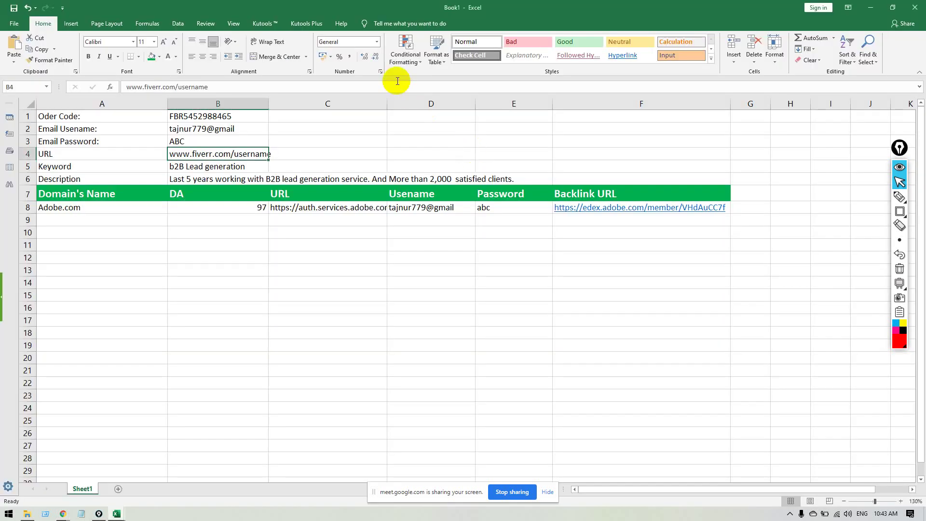
pyautogui.hotkey('alt', 'Tab')
pyautogui.click(294, 24)
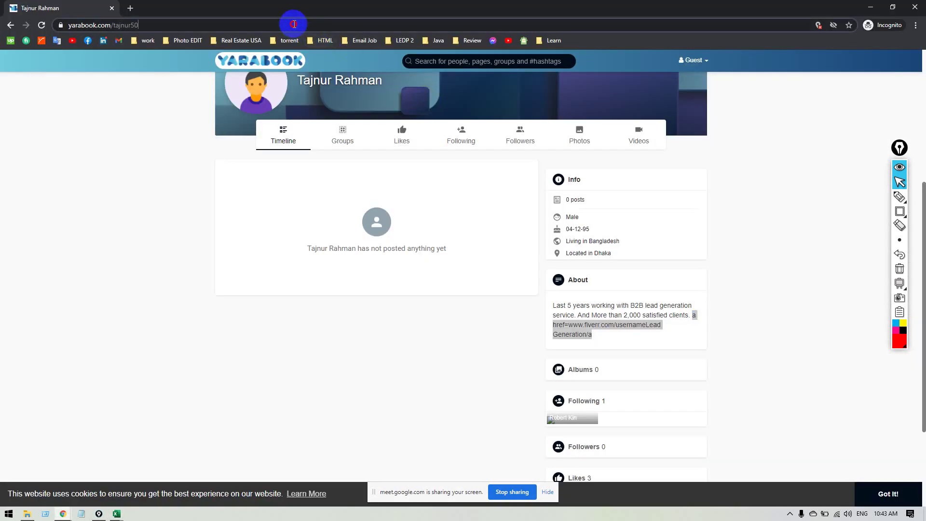
pyautogui.press('Return')
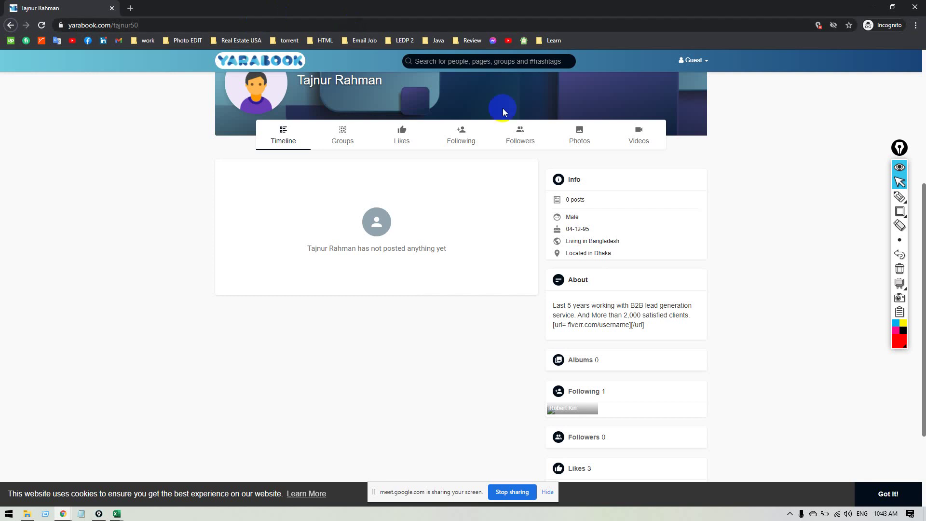
pyautogui.hotkey('alt', 'Tab')
pyautogui.click(548, 159)
pyautogui.click(315, 169)
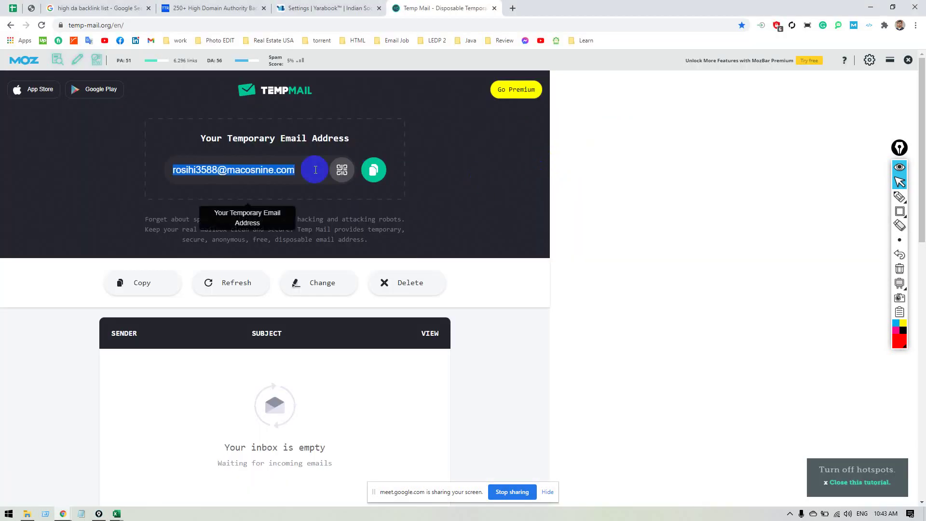
# Back in profile settings, delete the [url] link tag from About me.
pyautogui.click(326, 11)
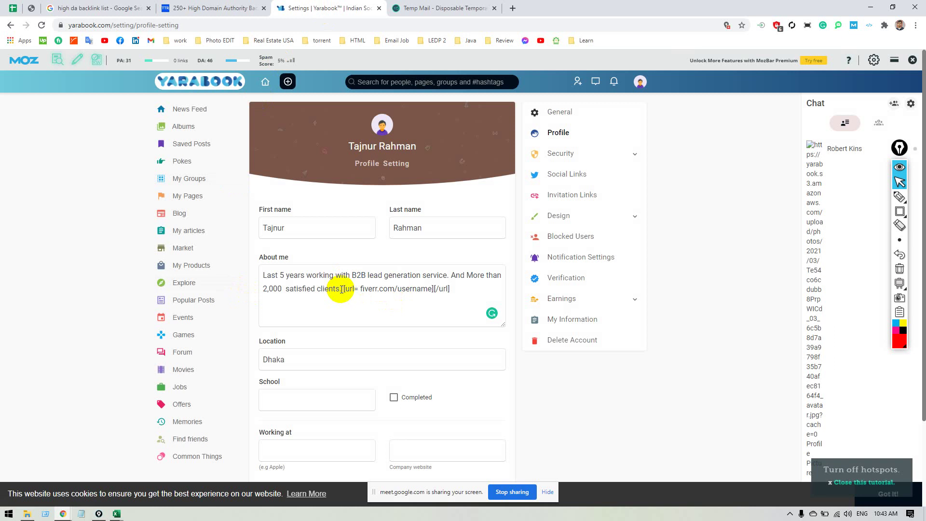
pyautogui.moveTo(341, 289); pyautogui.dragTo(379, 289)
pyautogui.click(378, 289)
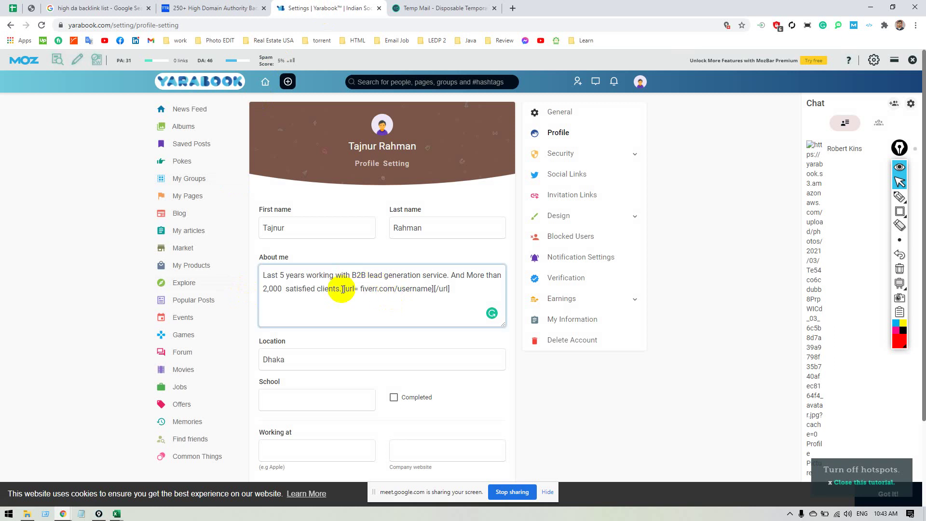
pyautogui.moveTo(342, 289); pyautogui.dragTo(451, 291)
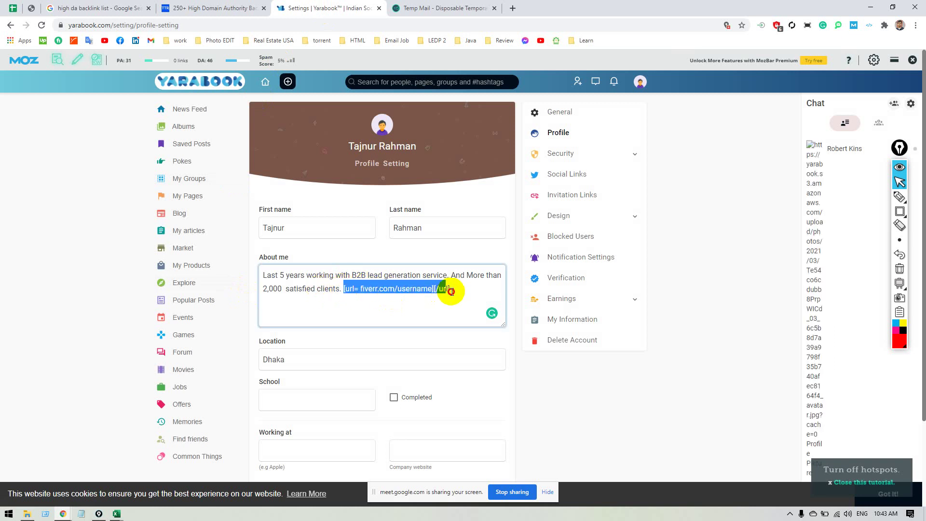
pyautogui.press('BackSpace')
pyautogui.scroll(-2, 232, 427)
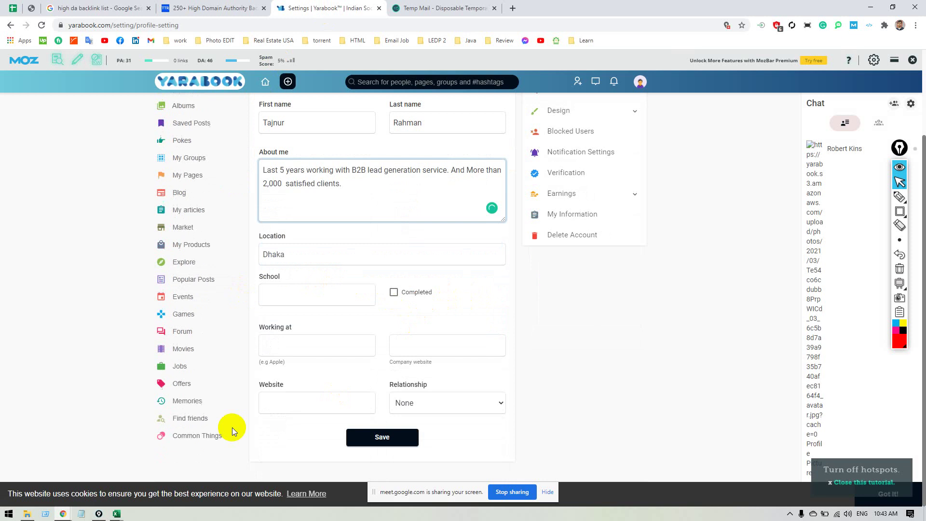
pyautogui.click(304, 407)
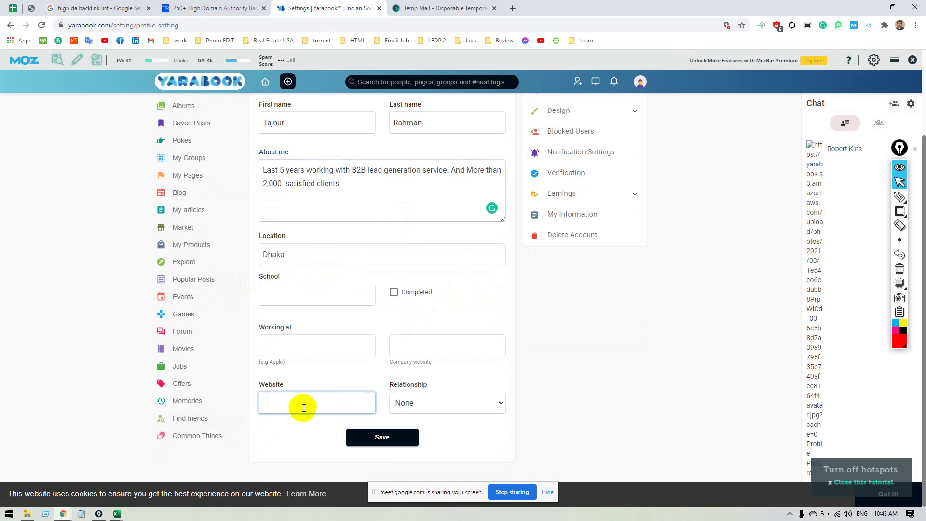
pyautogui.write('www.')
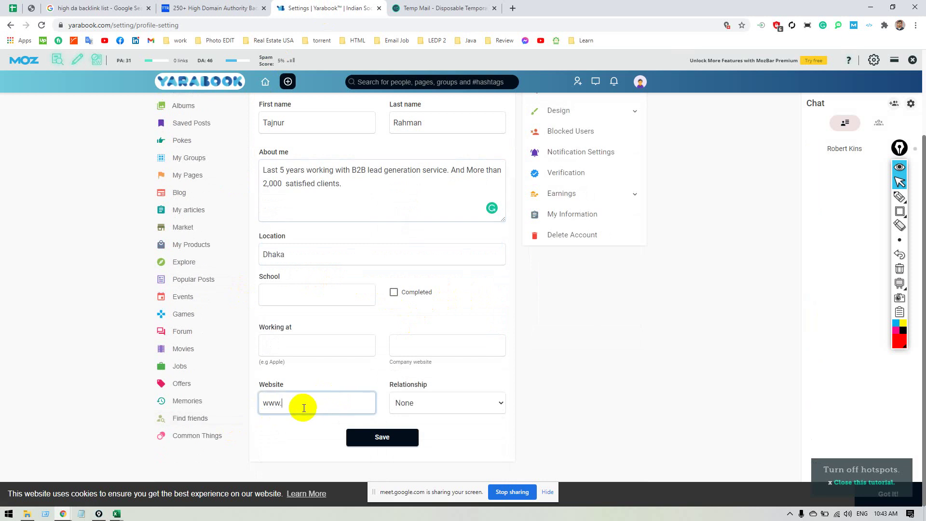
pyautogui.write('w')
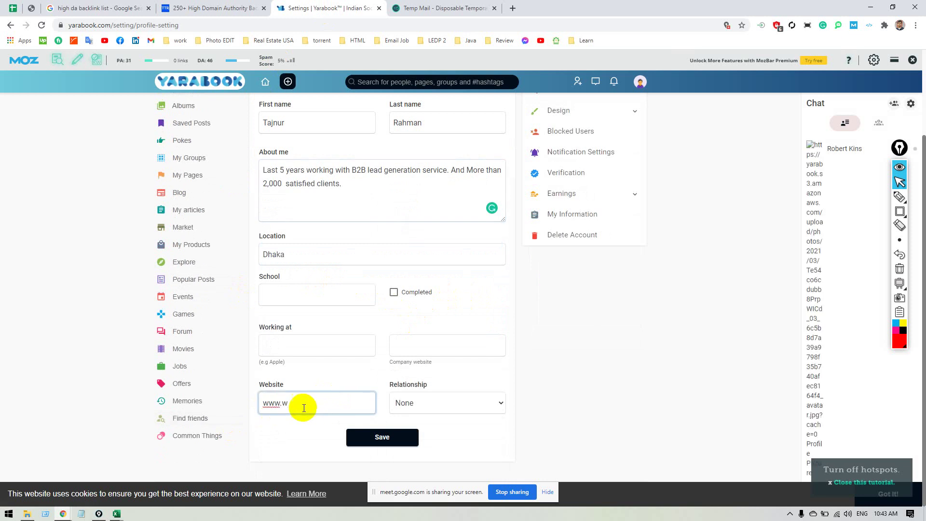
pyautogui.write('xample.com')
pyautogui.click(366, 437)
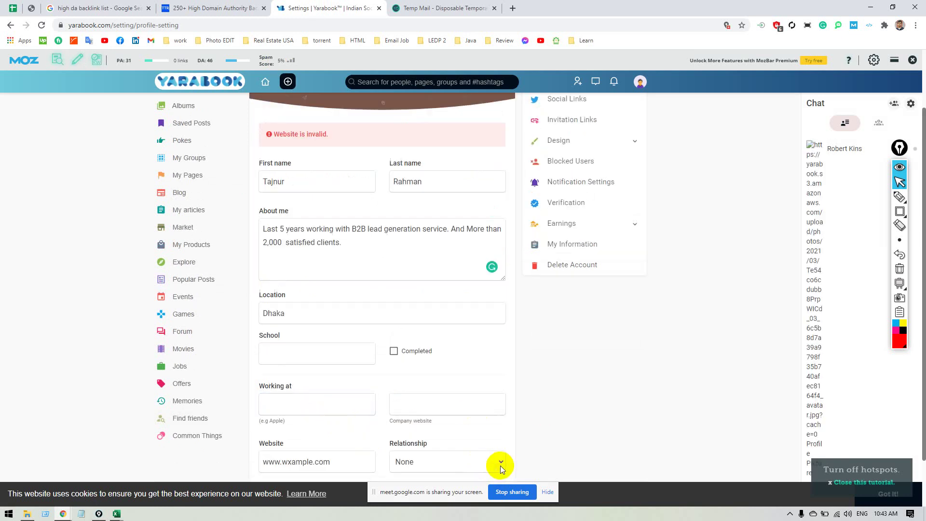
pyautogui.scroll(-2, 462, 407)
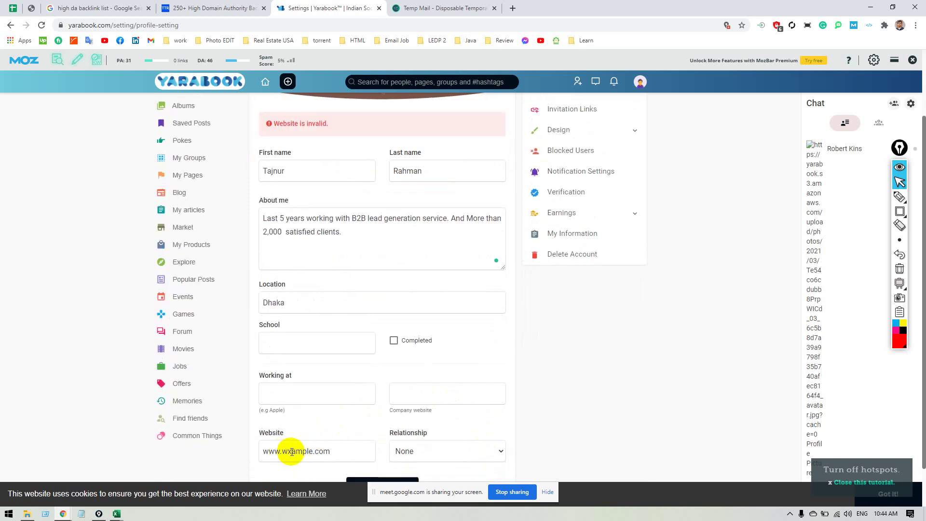
pyautogui.click(916, 25)
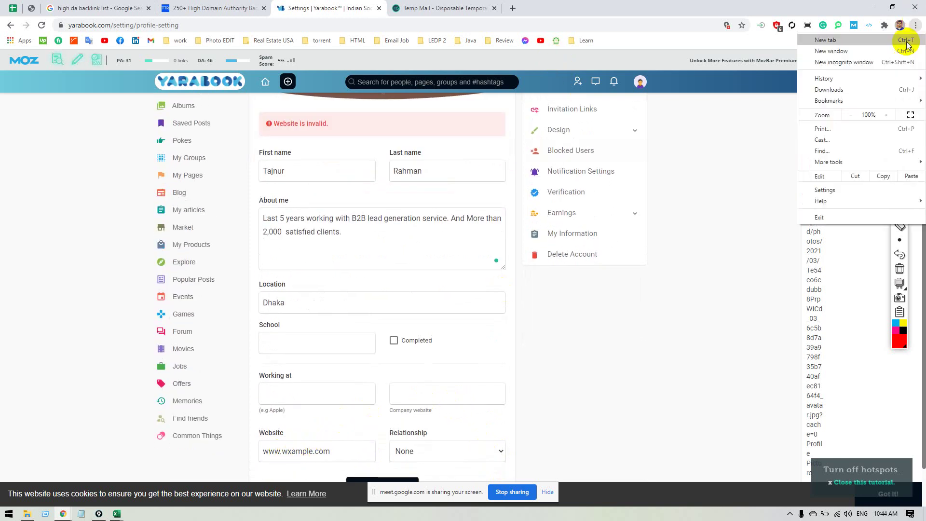
pyautogui.click(831, 63)
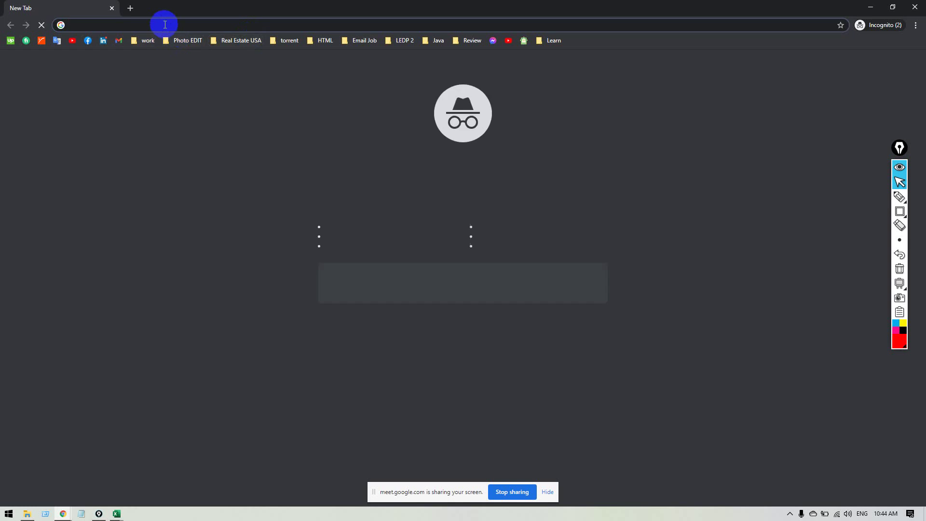
pyautogui.write('fi')
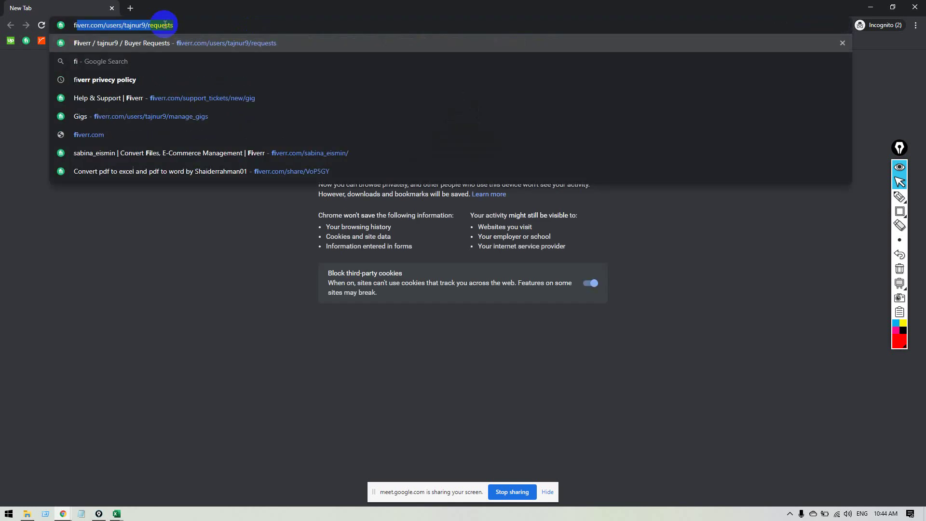
pyautogui.write('verr.com/users/ta')
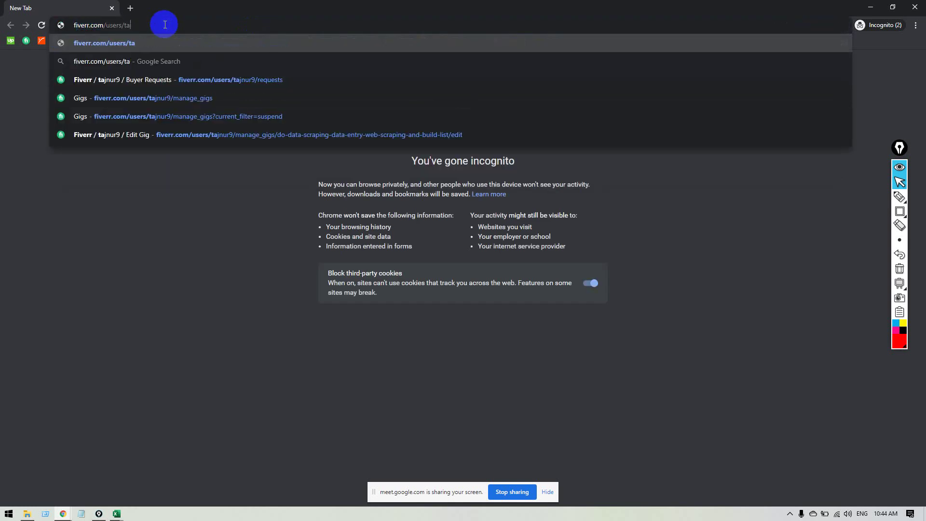
pyautogui.press('BackSpace')
pyautogui.press('BackSpace')
pyautogui.press('BackSpace')
pyautogui.press('BackSpace')
pyautogui.press('BackSpace')
pyautogui.press('BackSpace')
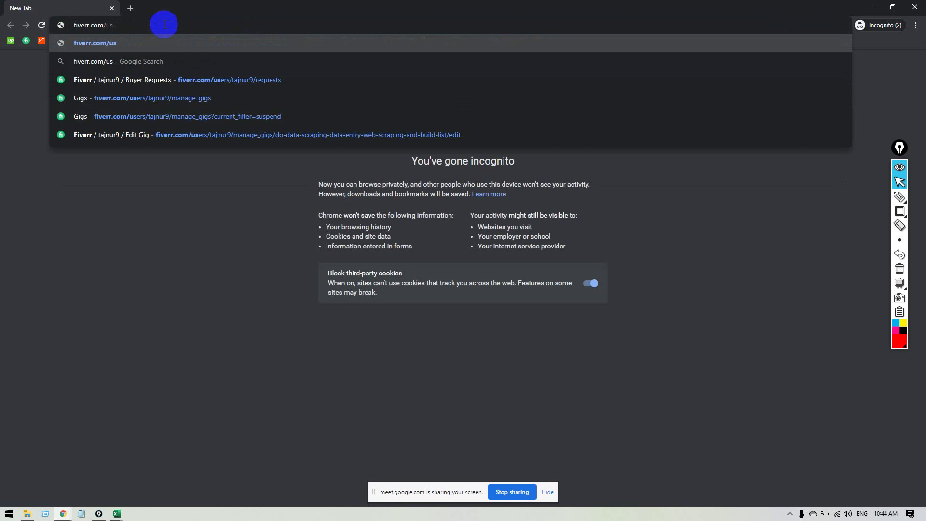
pyautogui.press('BackSpace')
pyautogui.press('BackSpace')
pyautogui.press('BackSpace')
pyautogui.press('Return')
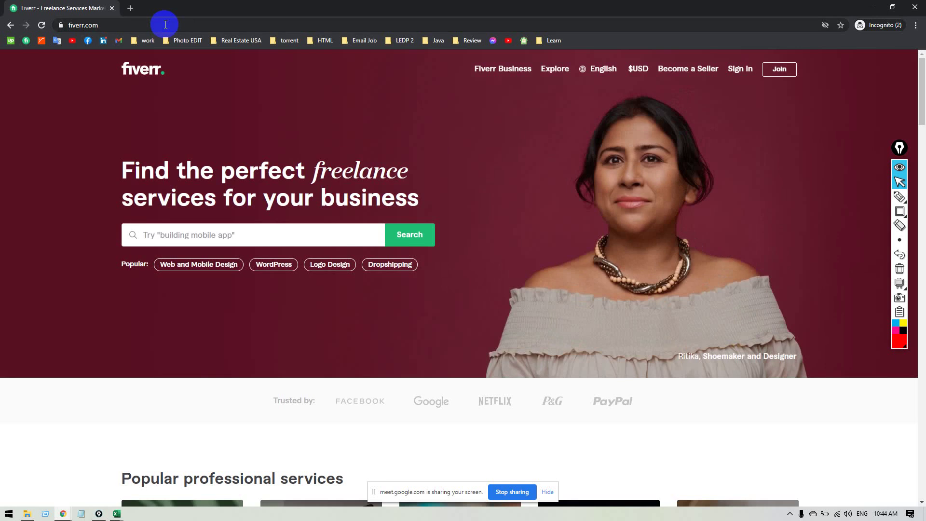
pyautogui.click(165, 25)
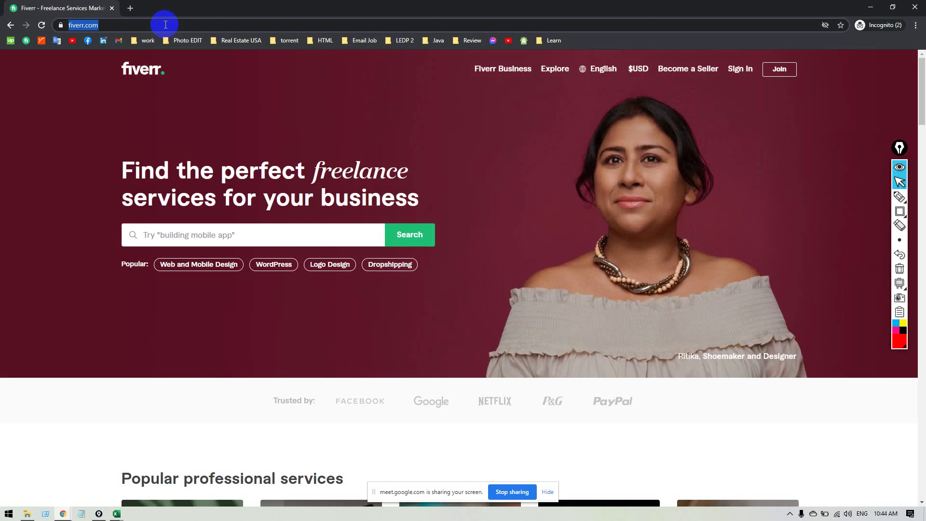
pyautogui.click(165, 25)
pyautogui.tripleClick(175, 19)
pyautogui.hotkey('ctrl', 'c')
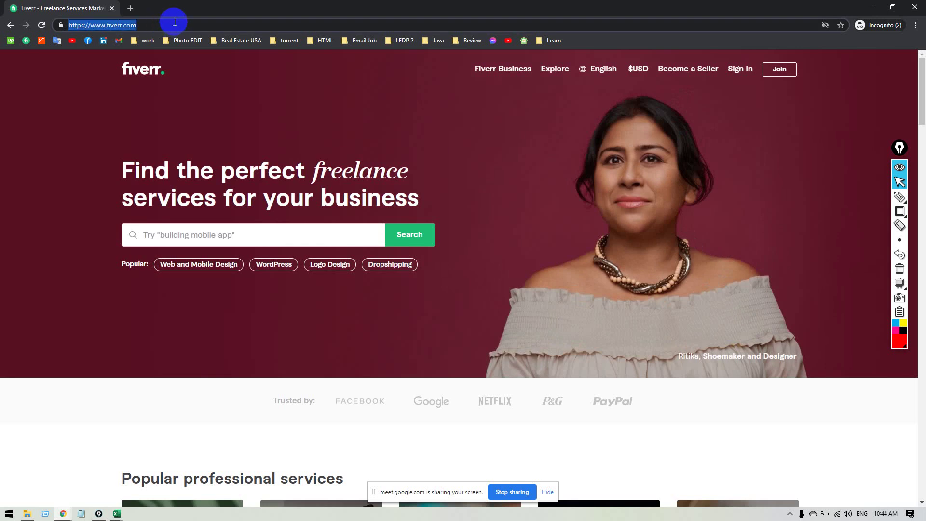
pyautogui.hotkey('alt', 'Tab')
pyautogui.scroll(-1, 310, 352)
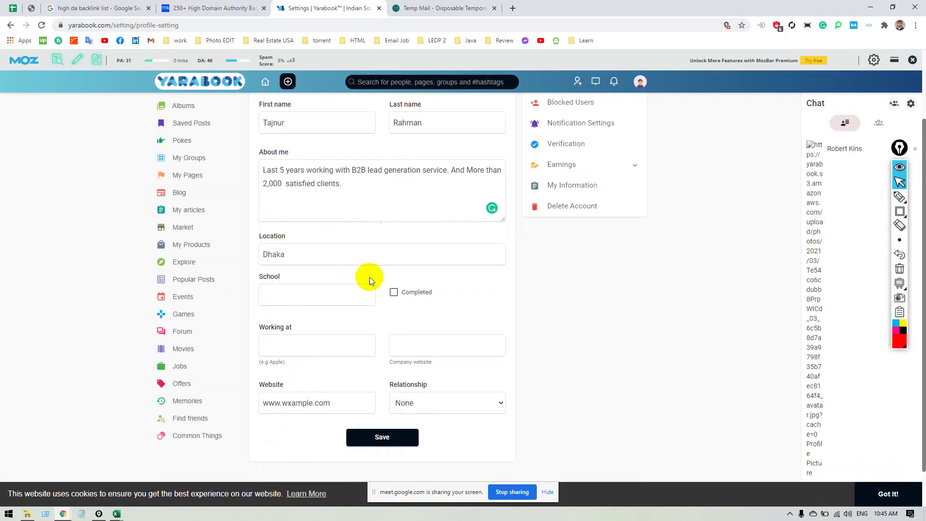
pyautogui.tripleClick(350, 397)
pyautogui.hotkey('ctrl', 'v')
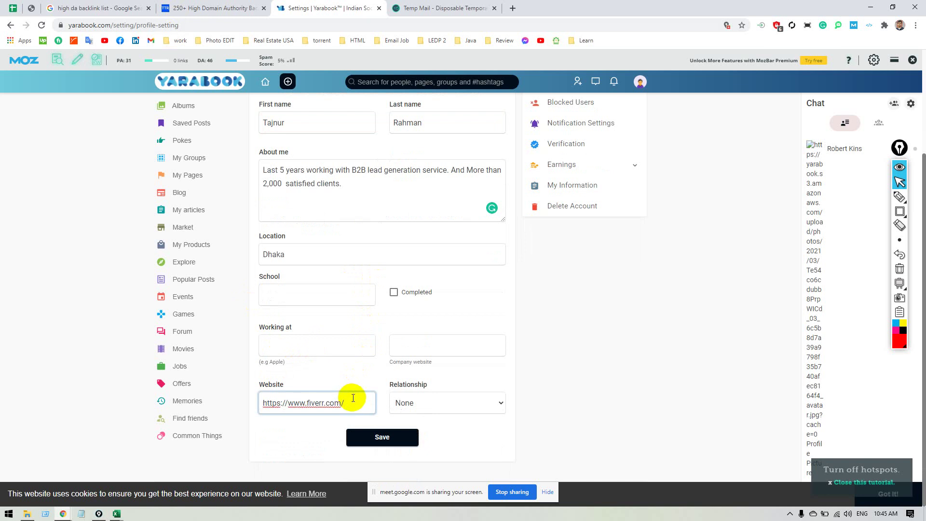
pyautogui.write('username')
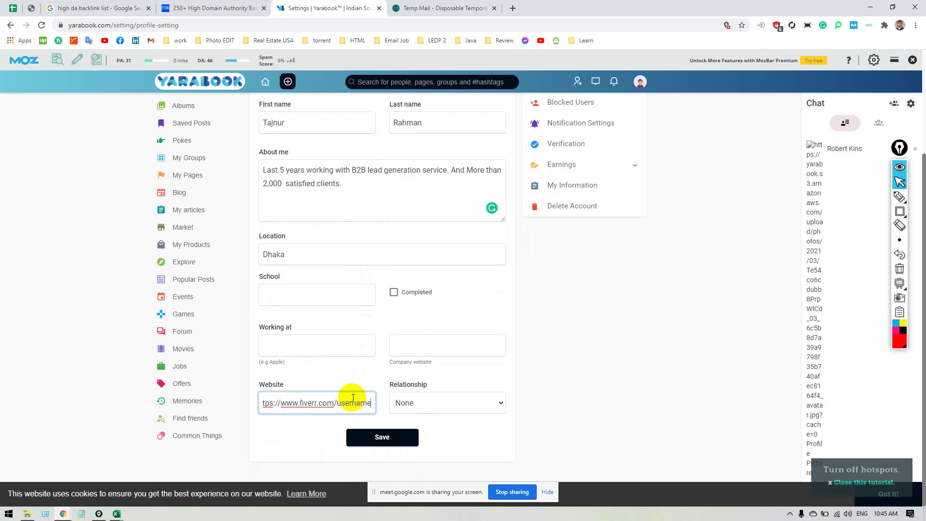
pyautogui.click(405, 436)
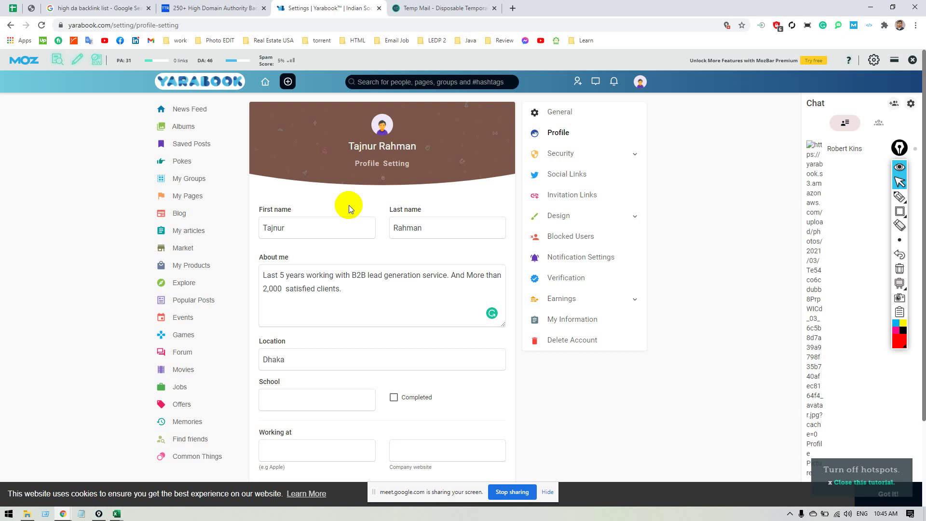
pyautogui.scroll(-2, 359, 251)
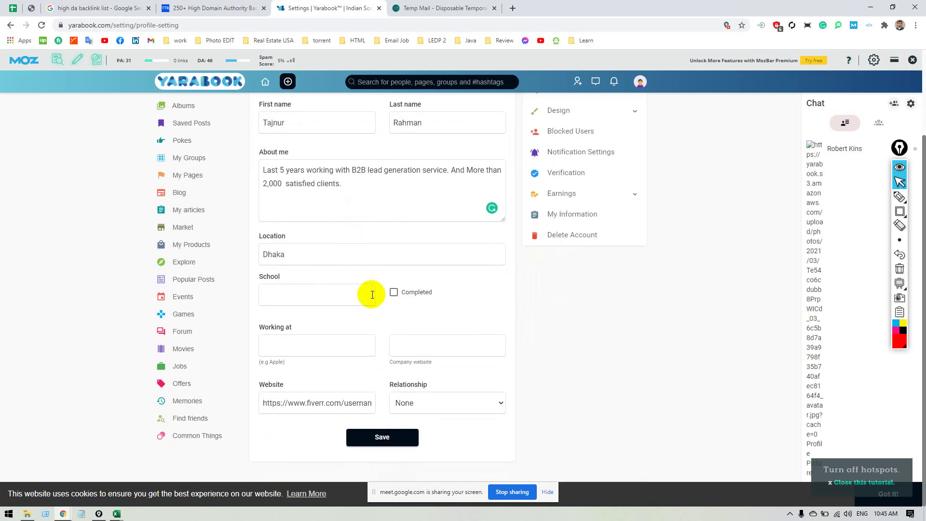
pyautogui.scroll(2, 371, 293)
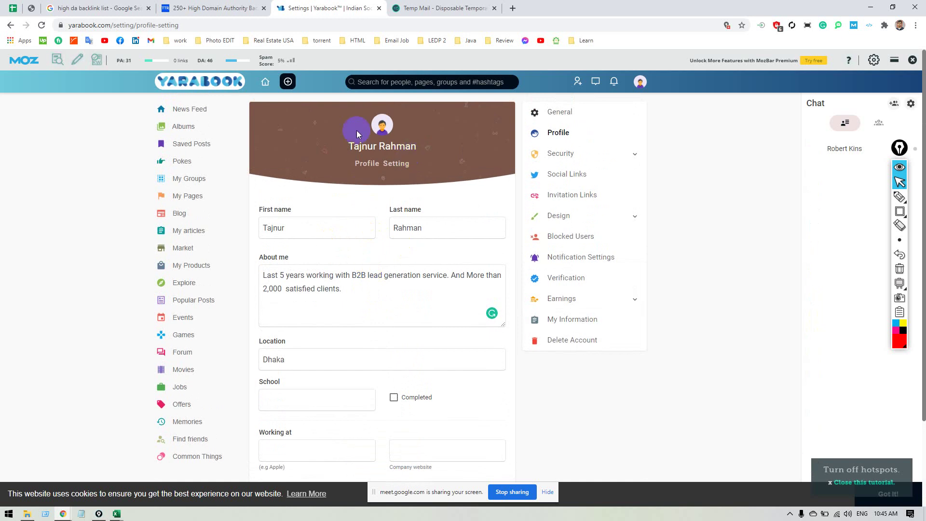
pyautogui.click(486, 82)
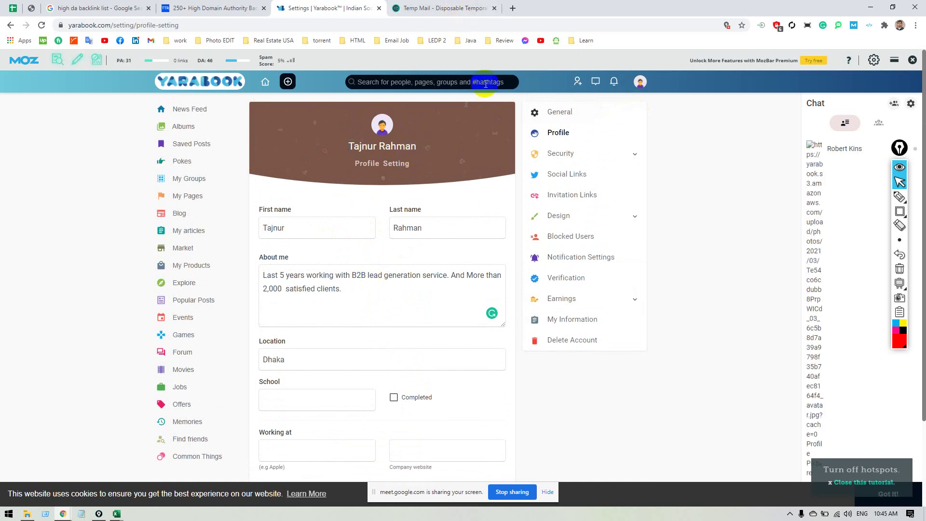
pyautogui.press('super+Tab')
pyautogui.click(488, 99)
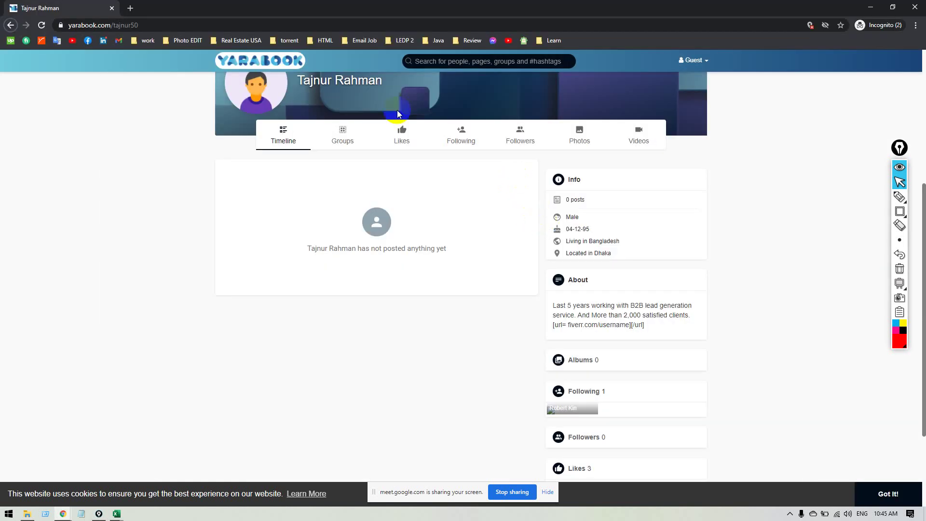
pyautogui.click(308, 25)
pyautogui.press('Return')
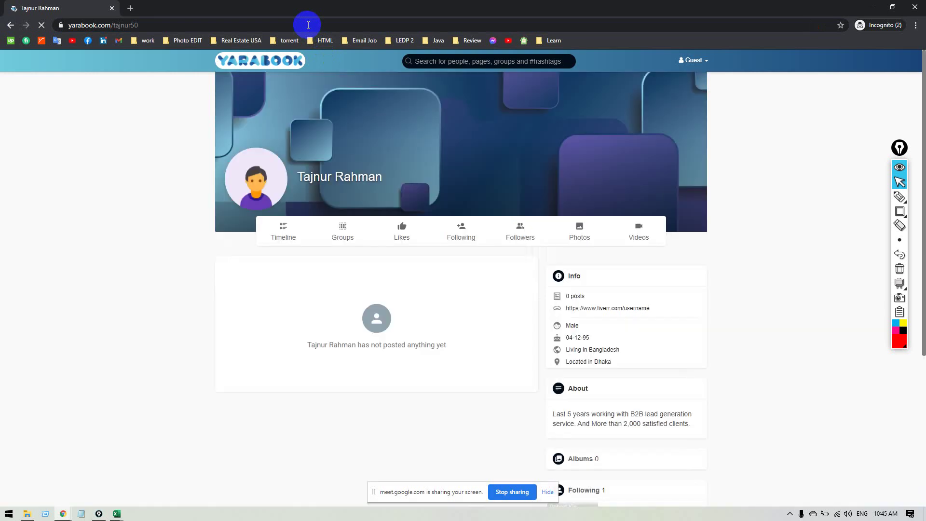
pyautogui.scroll(-4, 530, 260)
pyautogui.scroll(5, 574, 272)
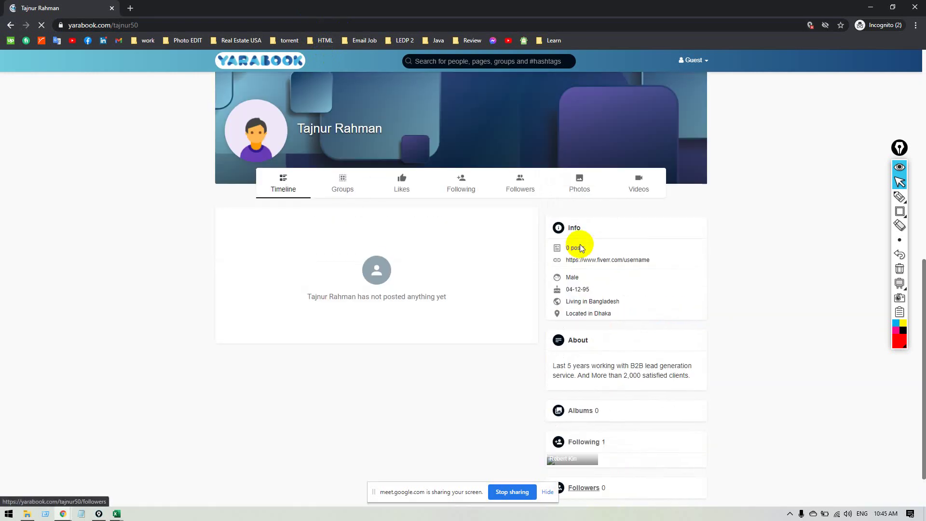
pyautogui.rightClick(604, 260)
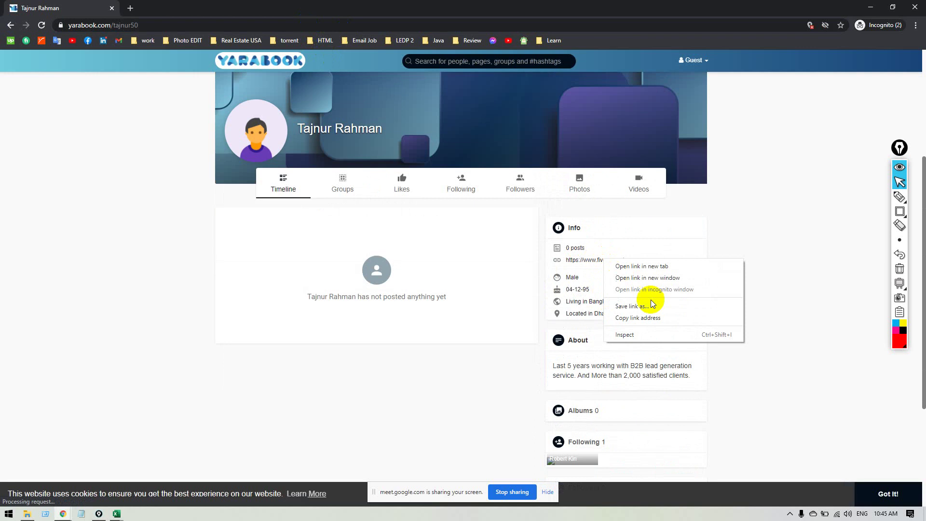
pyautogui.click(634, 334)
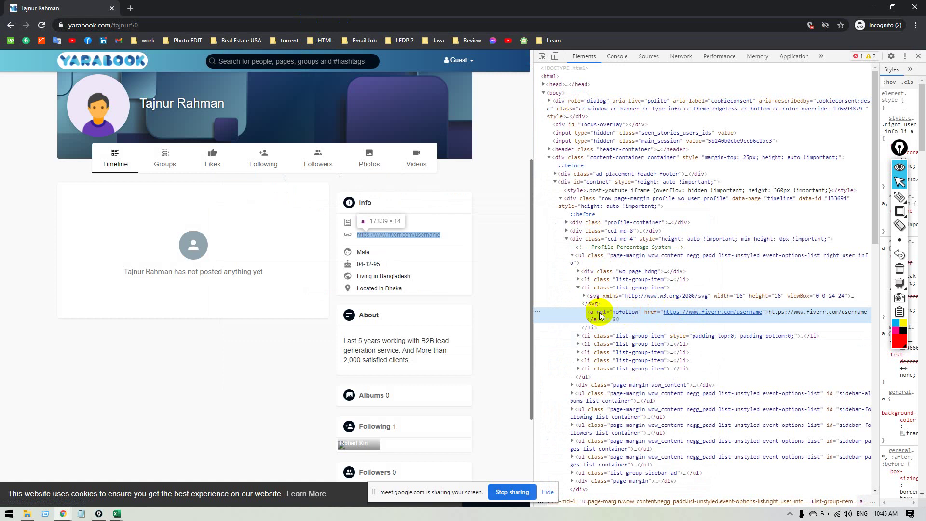
pyautogui.doubleClick(617, 313)
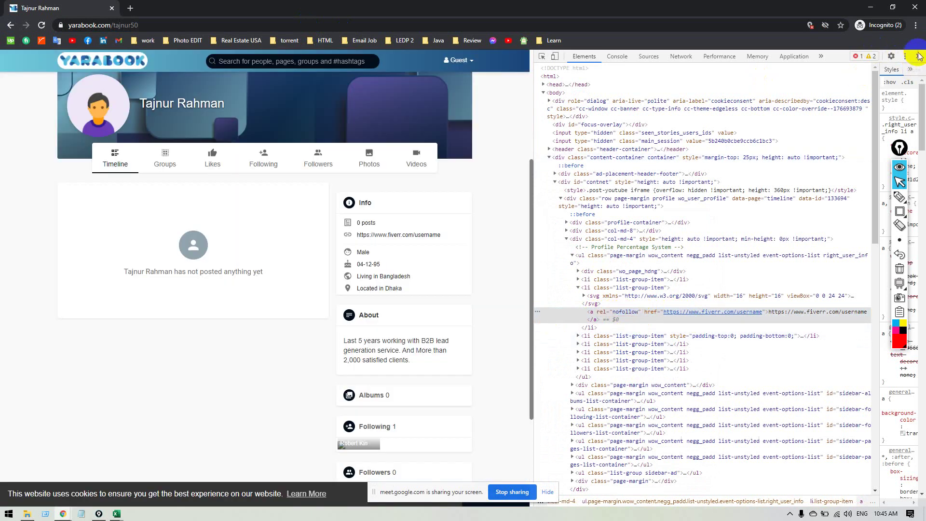
pyautogui.click(916, 58)
pyautogui.hotkey('alt', 'Tab')
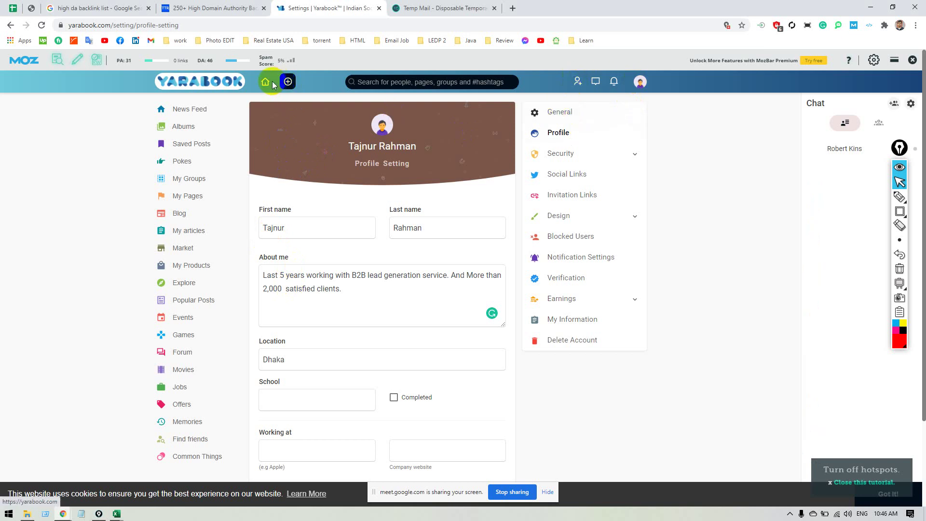
# On your timeline, paste the B2B lead generation description from Excel cell B6 into a new post.
pyautogui.click(640, 82)
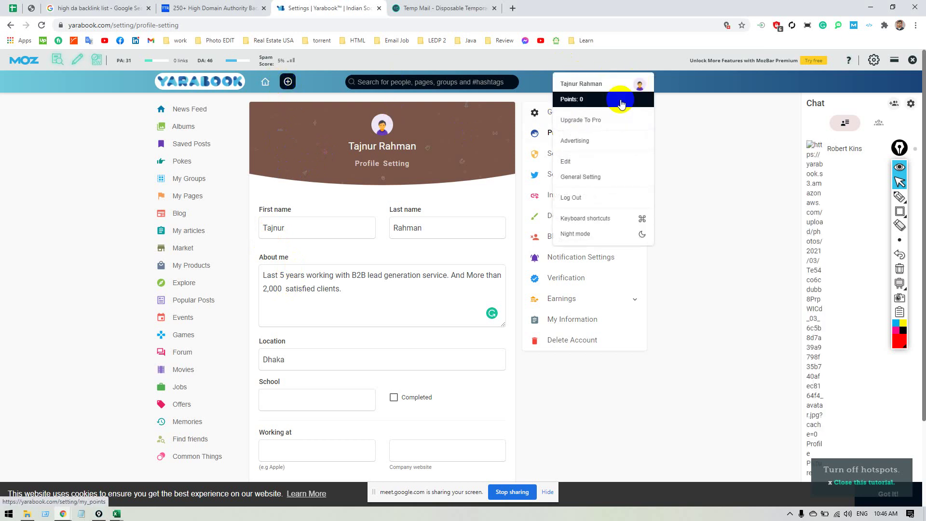
pyautogui.click(595, 86)
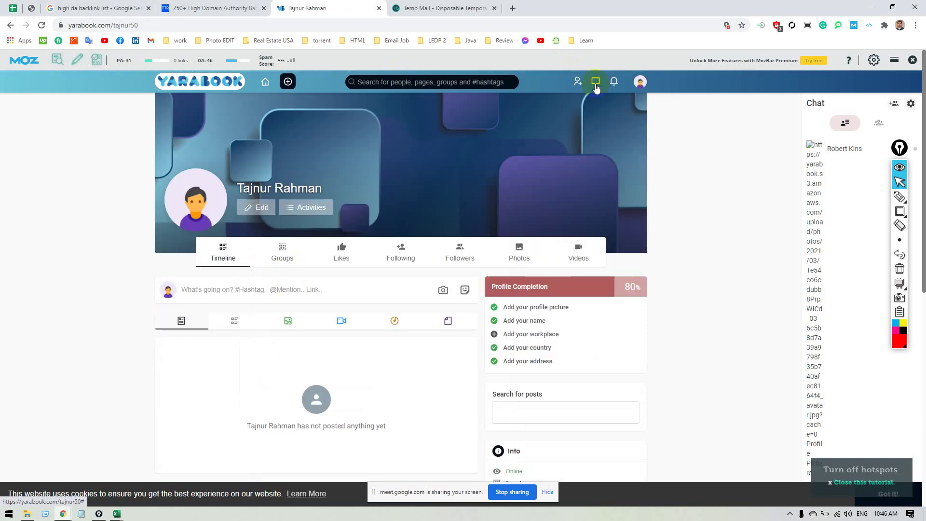
pyautogui.scroll(-2, 202, 284)
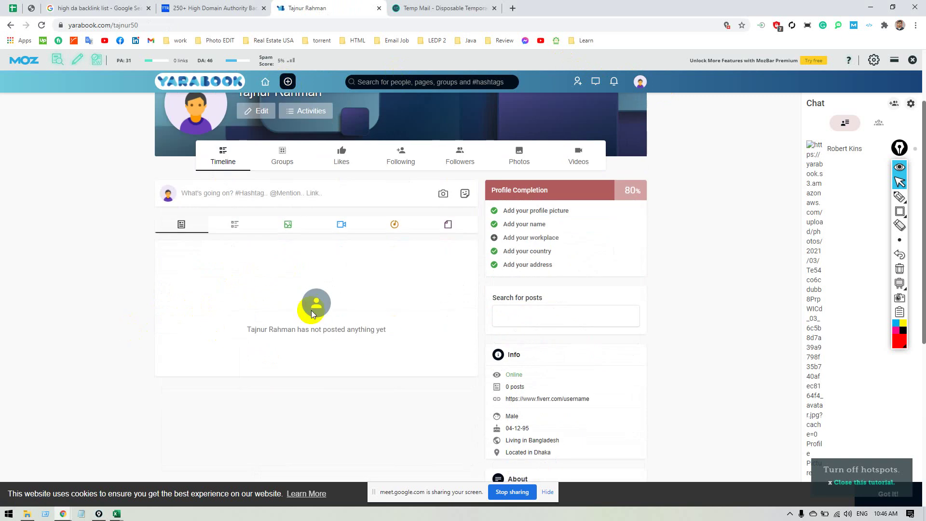
pyautogui.click(251, 192)
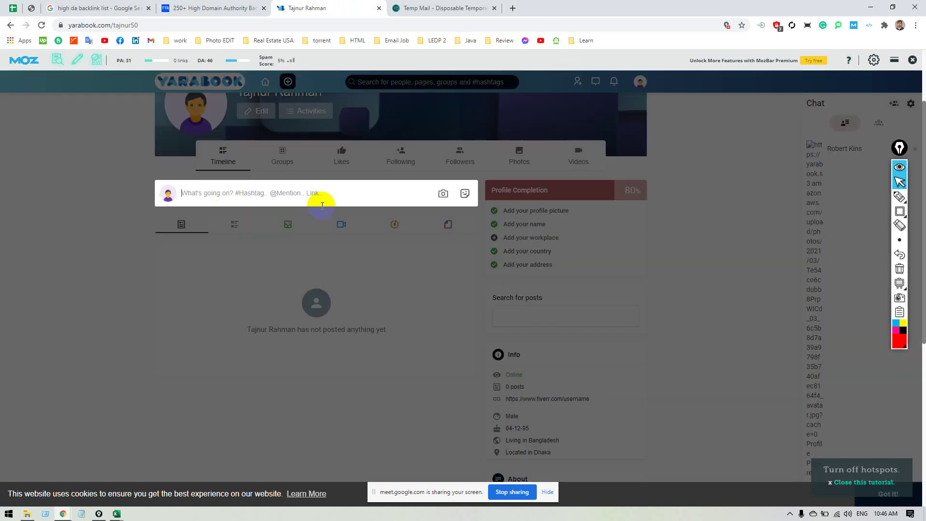
pyautogui.hotkey('alt', 'Tab')
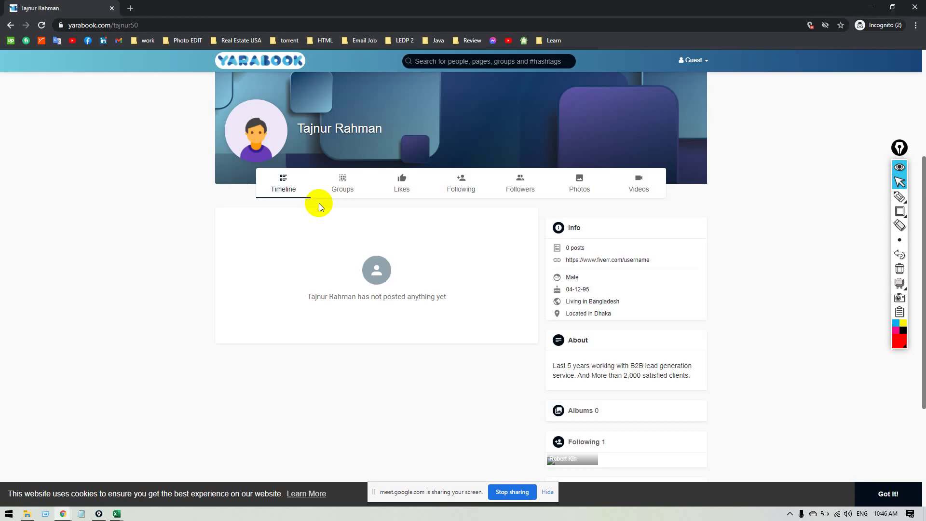
pyautogui.hotkey('alt', 'Tab')
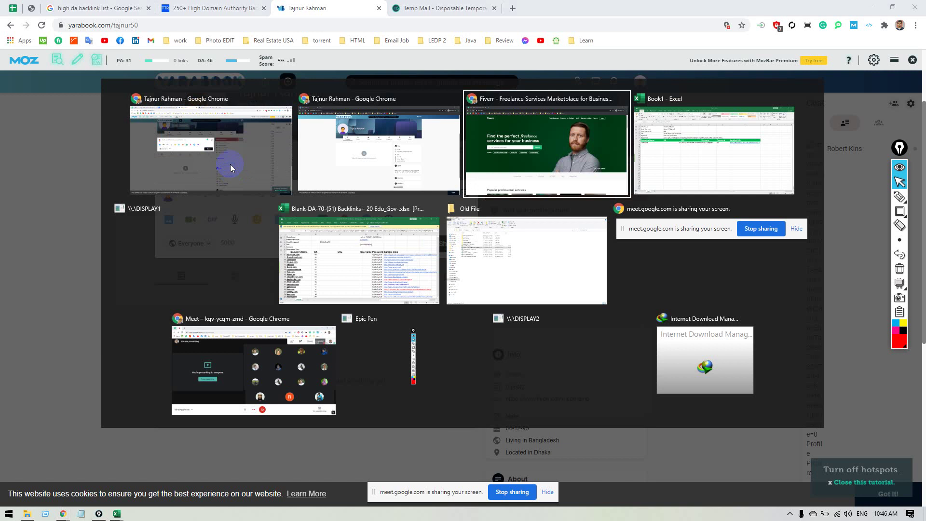
pyautogui.hotkey('alt', 'Tab')
pyautogui.hotkey('alt', 'Tab')
pyautogui.hotkey('alt', 'Tab')
pyautogui.click(230, 177)
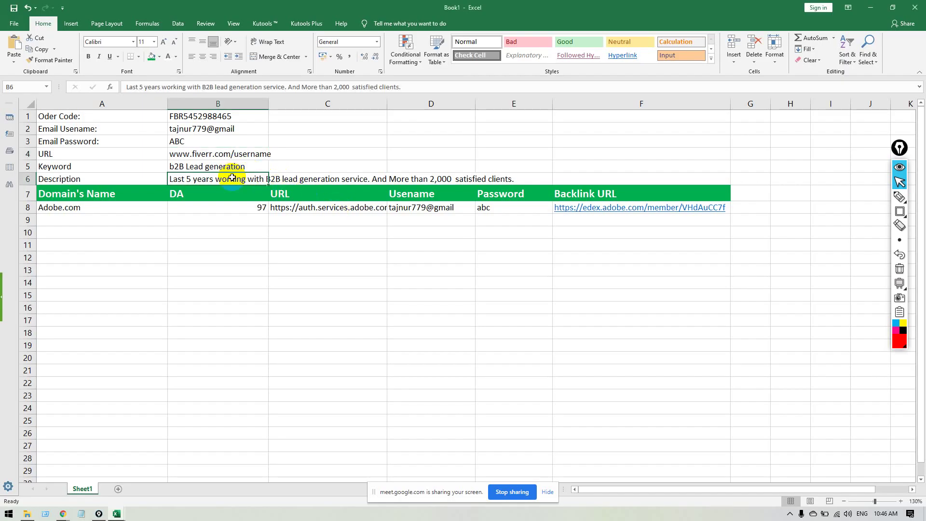
pyautogui.hotkey('ctrl', 'c')
pyautogui.hotkey('alt', 'Tab')
pyautogui.click(229, 193)
pyautogui.hotkey('ctrl', 'v')
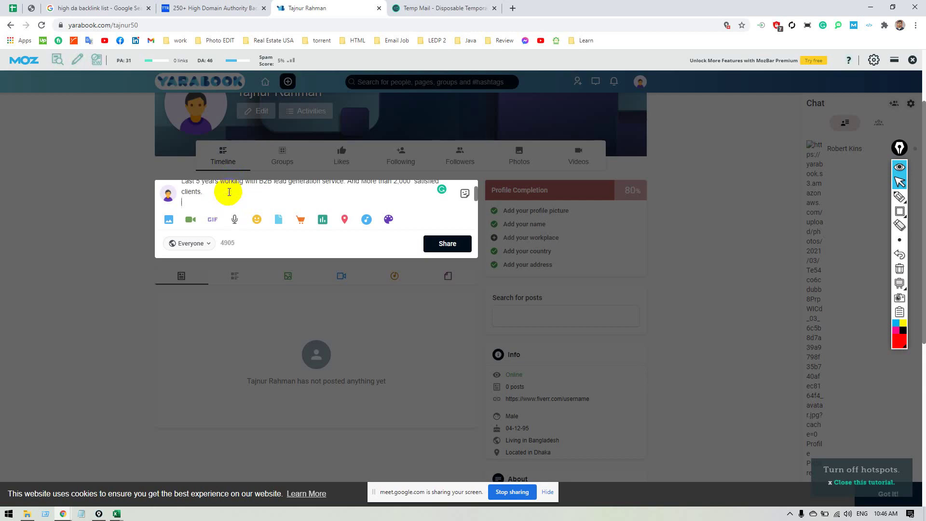
pyautogui.hotkey('alt', 'Tab')
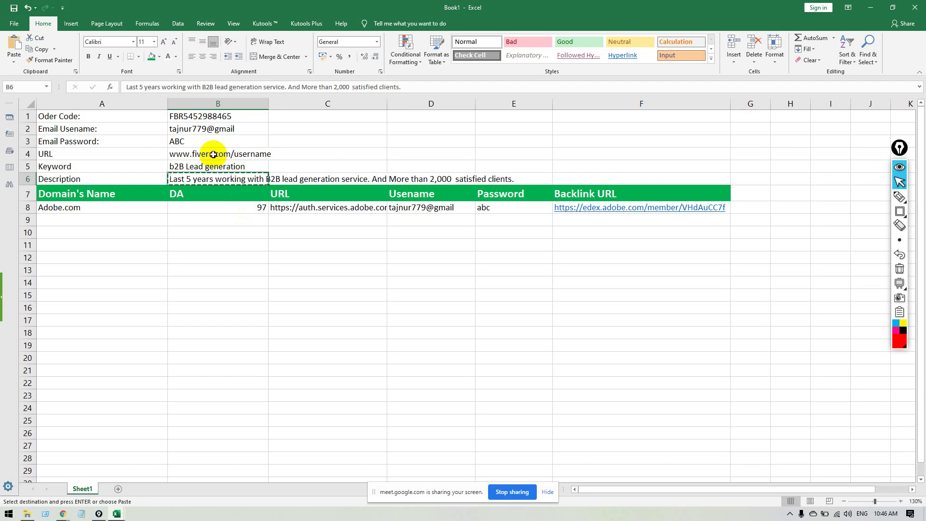
pyautogui.click(213, 153)
pyautogui.hotkey('ctrl', 'c')
pyautogui.hotkey('alt', 'Tab')
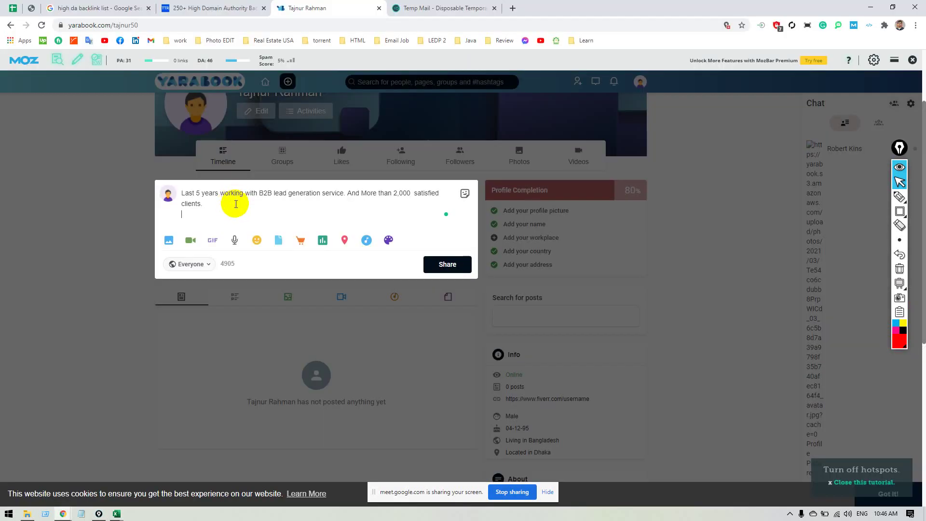
pyautogui.hotkey('ctrl', 'v')
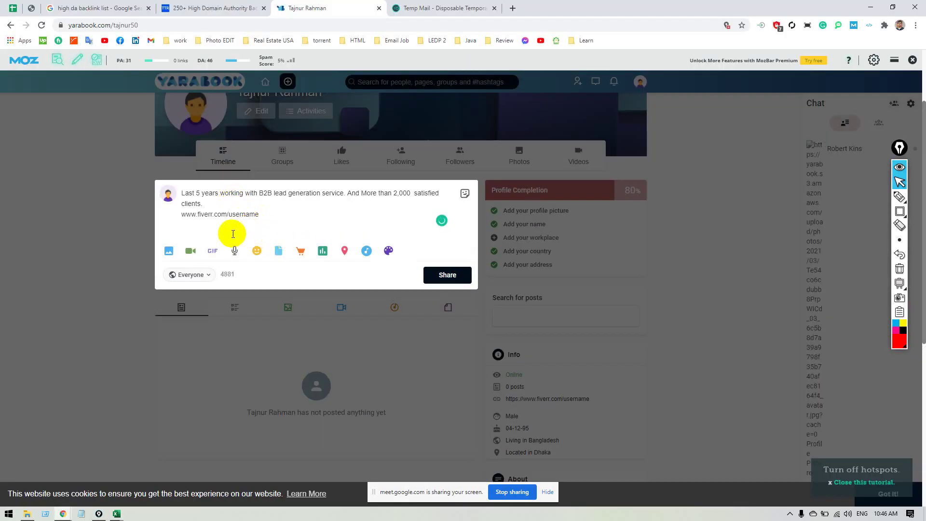
pyautogui.press('BackSpace')
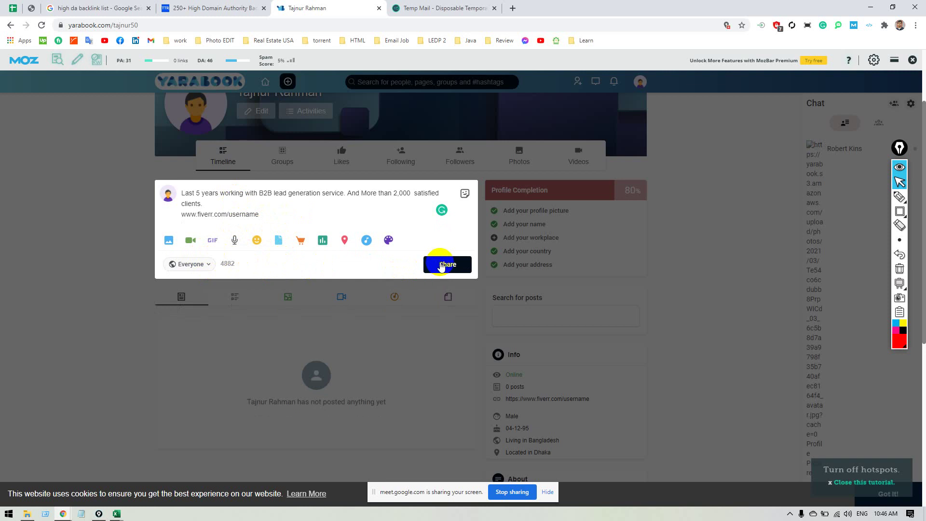
# Share the post, then inspect the fiverr link's <a href> and rel attributes in DevTools.
pyautogui.click(441, 265)
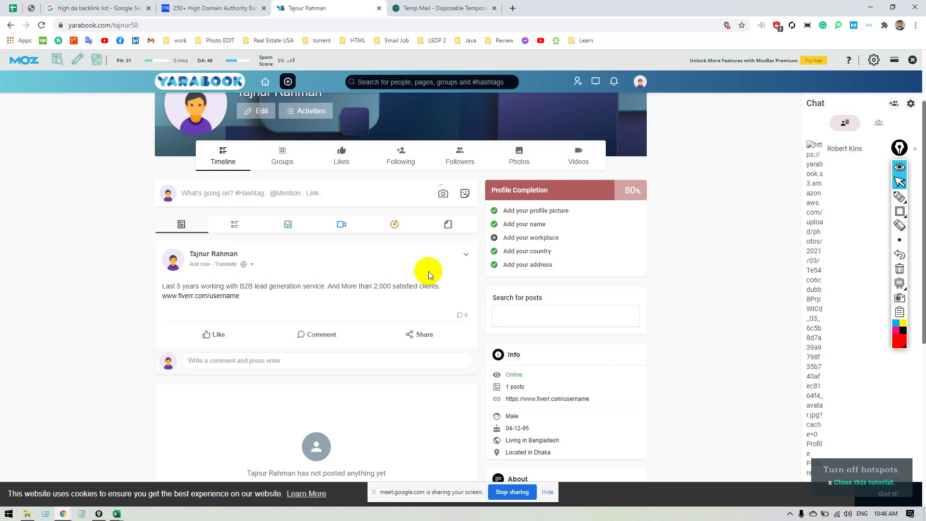
pyautogui.rightClick(231, 299)
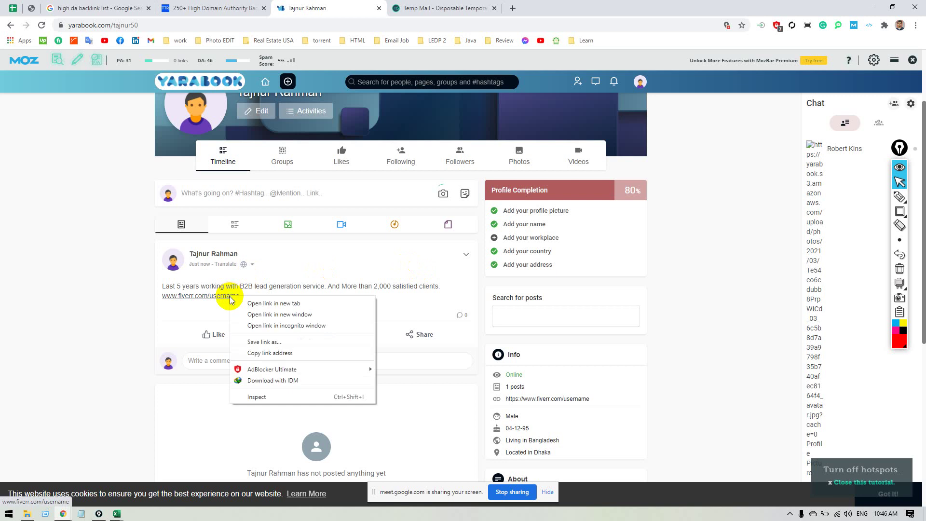
pyautogui.click(273, 398)
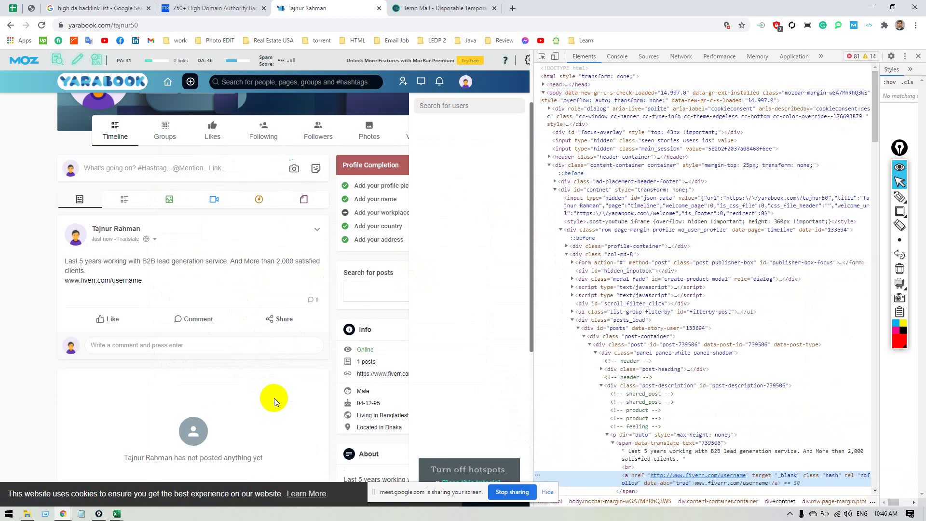
pyautogui.scroll(-3, 709, 367)
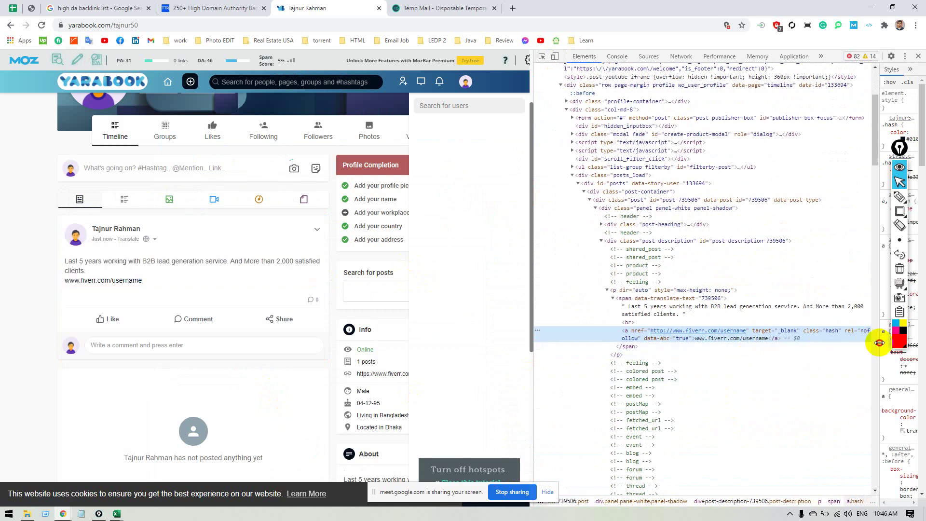
pyautogui.click(861, 331)
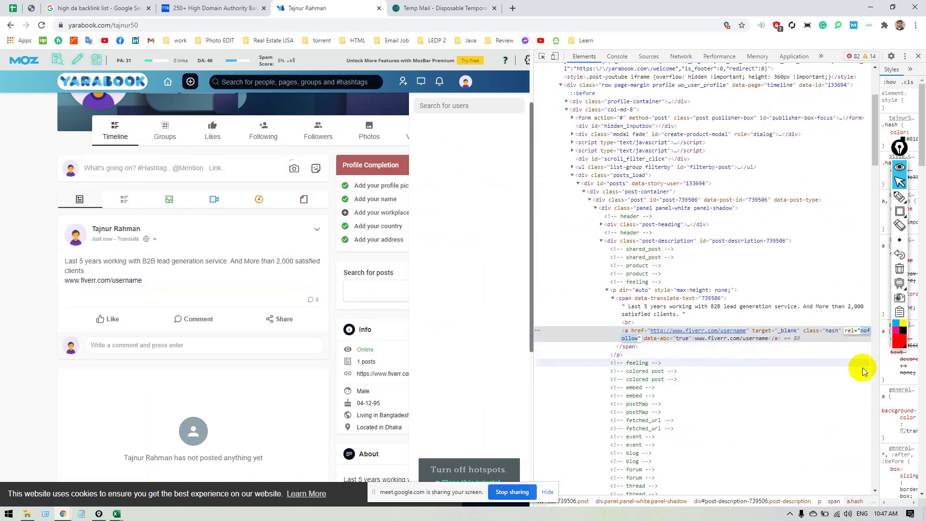
pyautogui.click(853, 371)
pyautogui.click(918, 56)
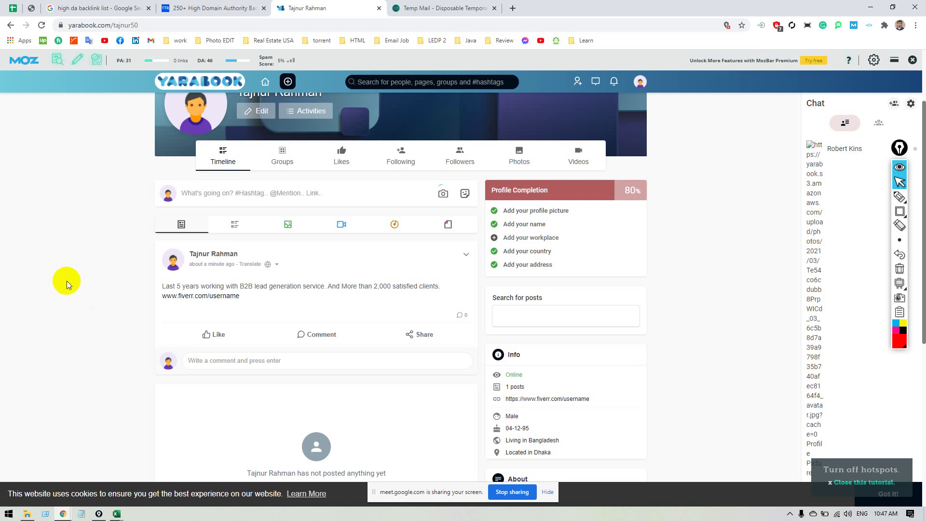
# Go to the 250+ High DA backlinks list and open the row-4 cheezburger.com URL in a new tab.
pyautogui.click(433, 6)
pyautogui.click(186, 9)
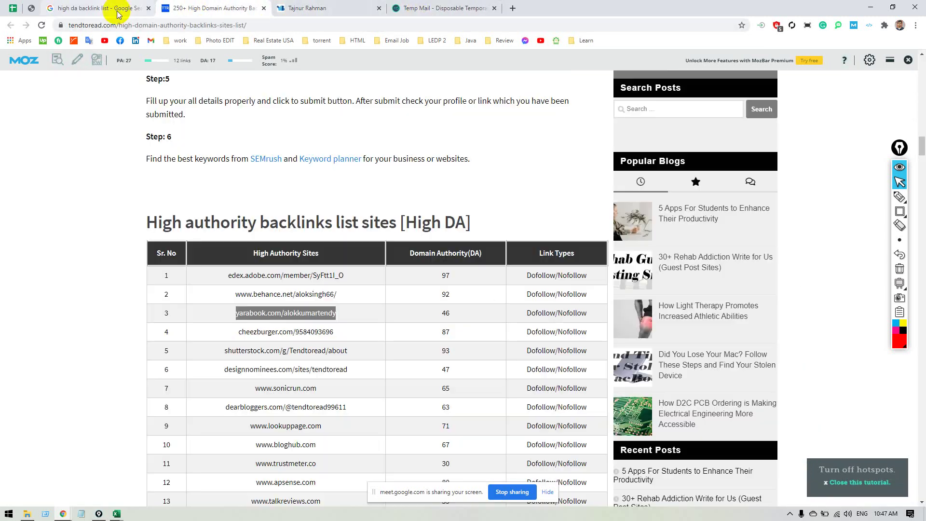
pyautogui.click(116, 10)
pyautogui.click(168, 14)
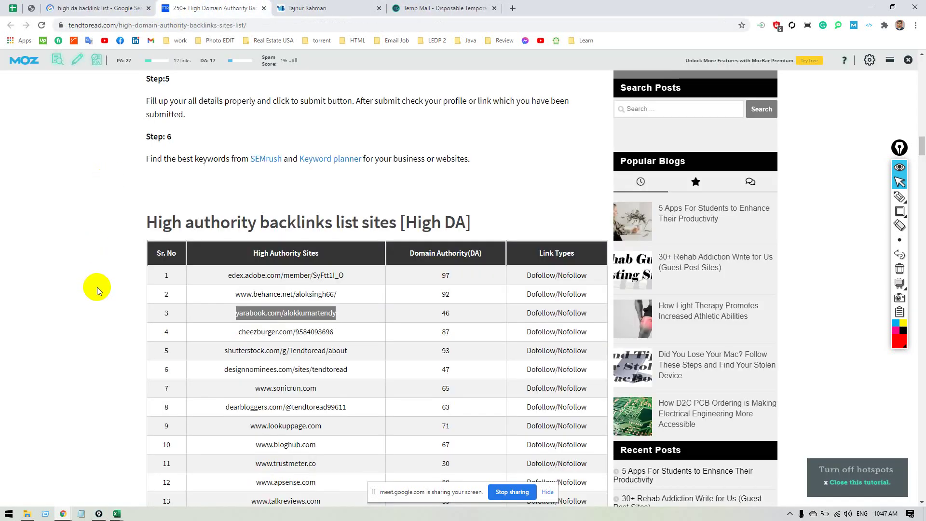
pyautogui.scroll(-3, 103, 291)
pyautogui.scroll(-1, 104, 289)
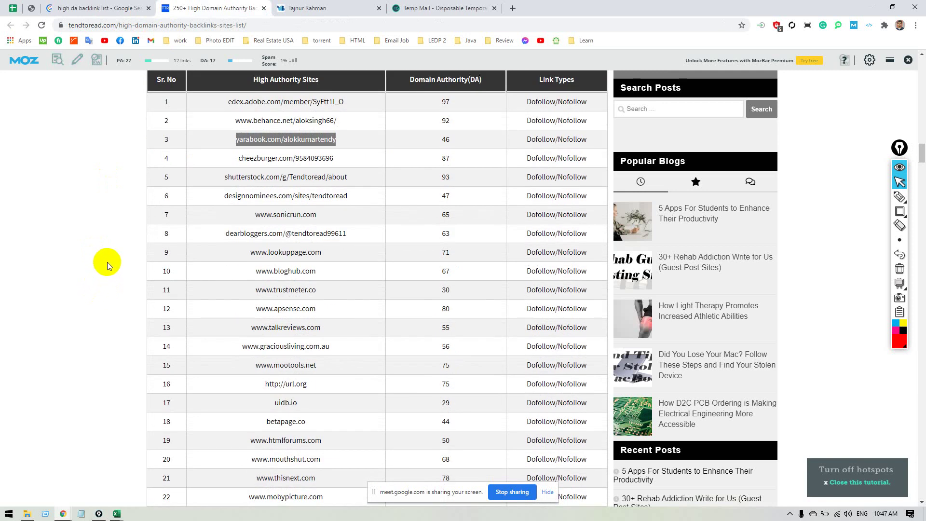
pyautogui.scroll(-1, 108, 261)
pyautogui.scroll(-3, 108, 262)
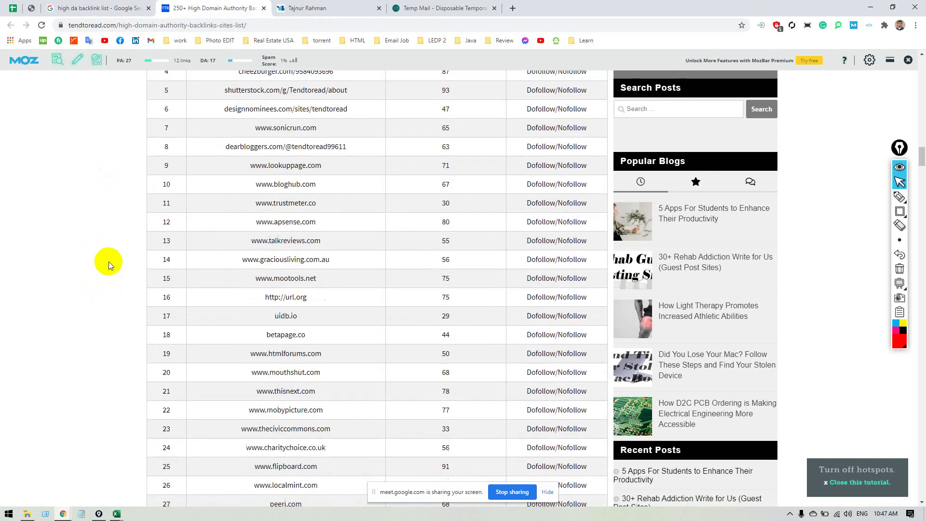
pyautogui.scroll(3, 125, 303)
pyautogui.scroll(2, 125, 302)
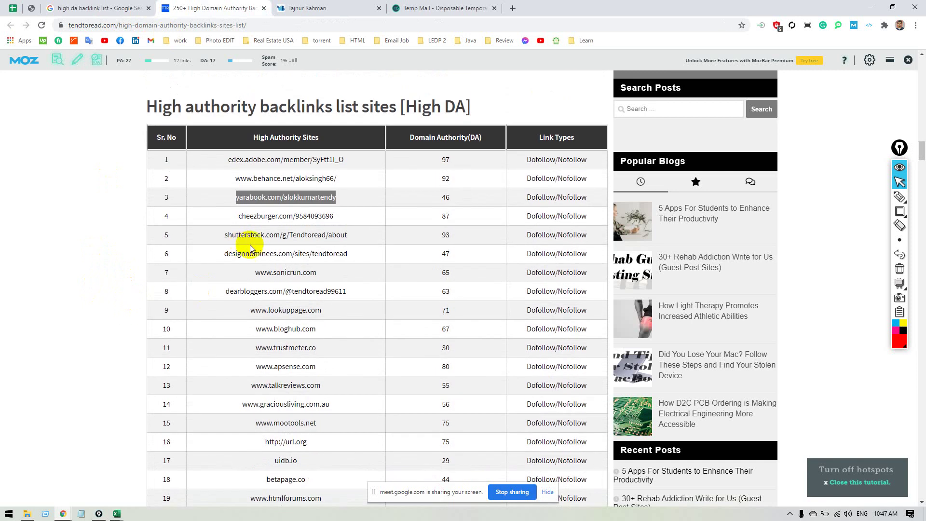
pyautogui.moveTo(238, 216); pyautogui.dragTo(332, 216)
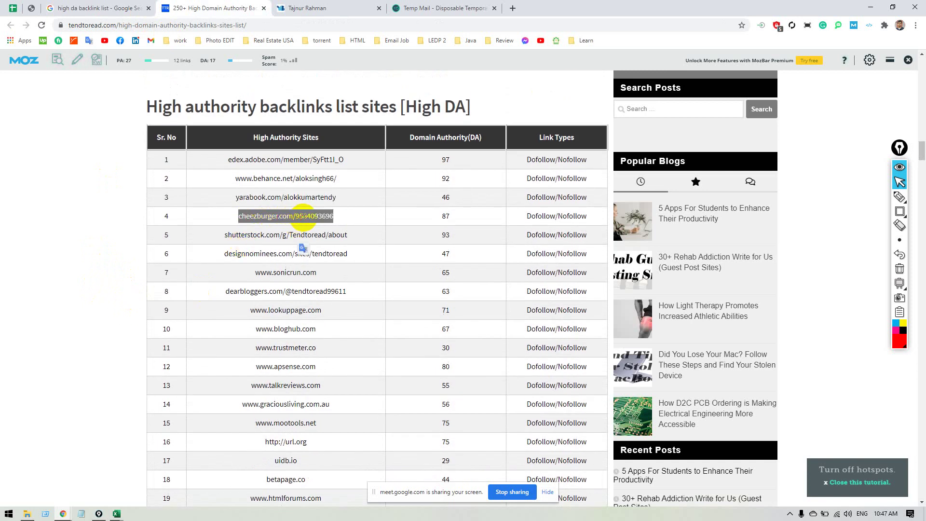
pyautogui.rightClick(297, 215)
pyautogui.click(357, 237)
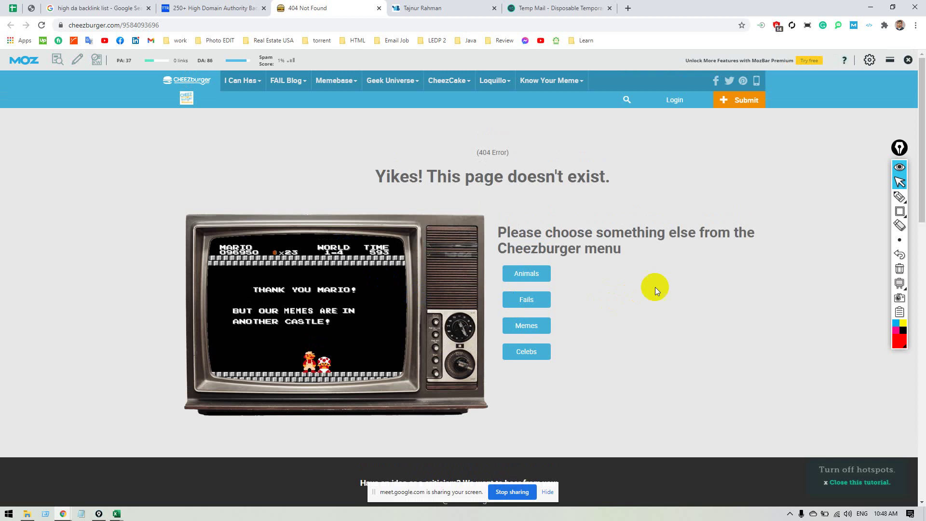
# Switch on the Automatic Backlink Checker to highlight the 404 page's DoFollow and NoFollow links.
pyautogui.scroll(-4, 737, 262)
pyautogui.scroll(4, 737, 262)
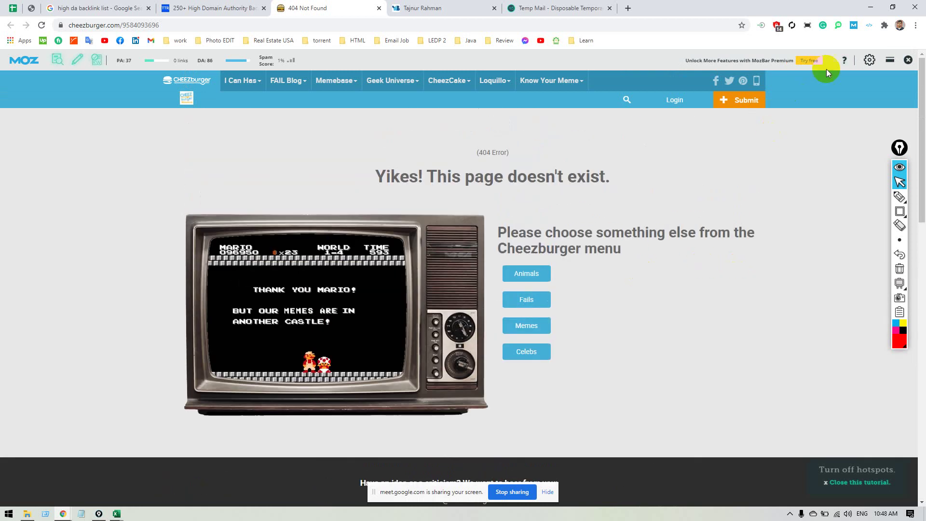
pyautogui.click(869, 25)
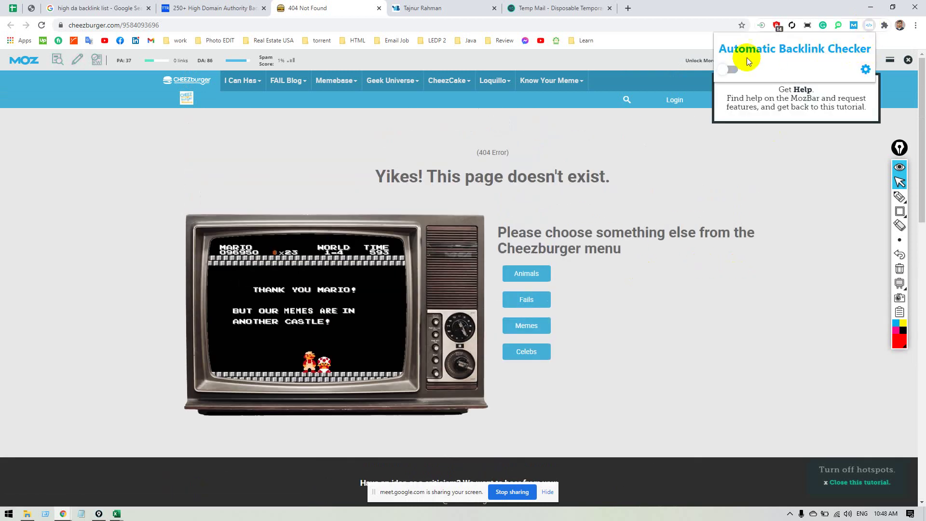
pyautogui.click(728, 69)
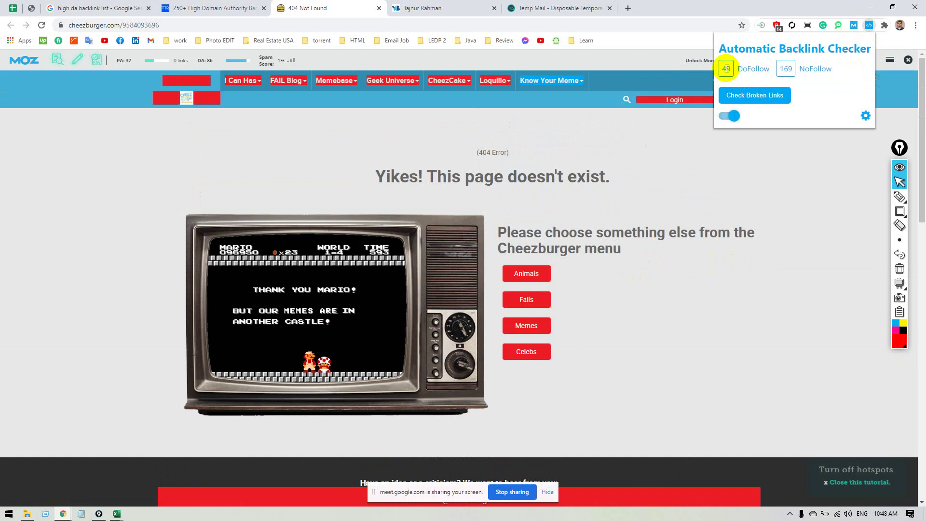
pyautogui.click(759, 263)
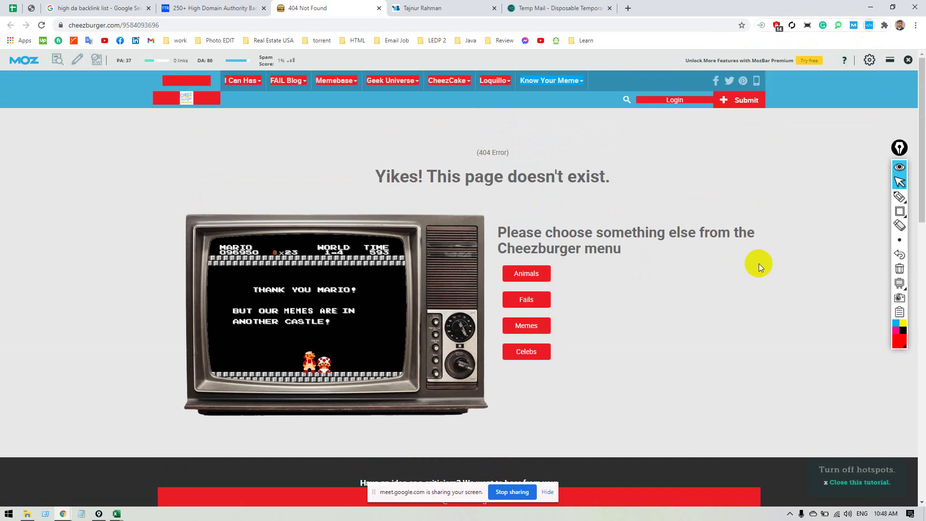
pyautogui.scroll(-3, 762, 266)
pyautogui.scroll(-4, 743, 252)
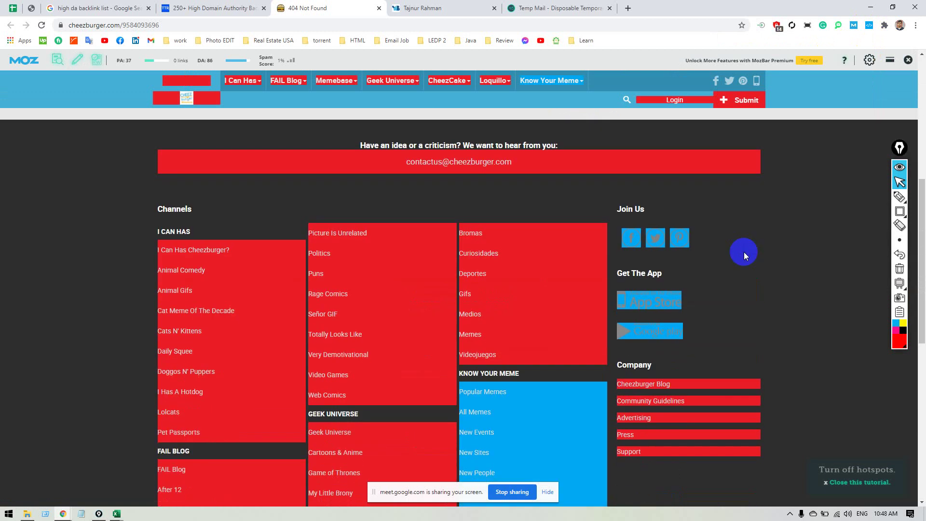
pyautogui.scroll(7, 743, 252)
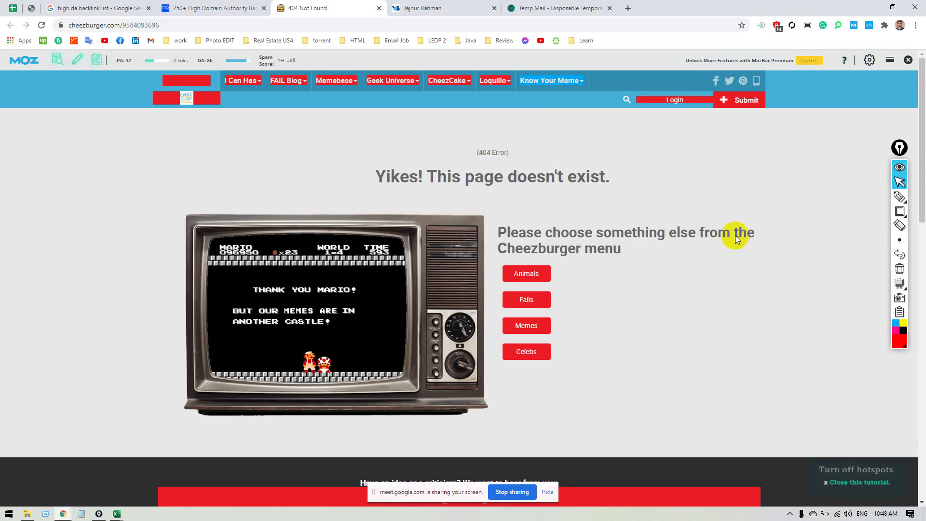